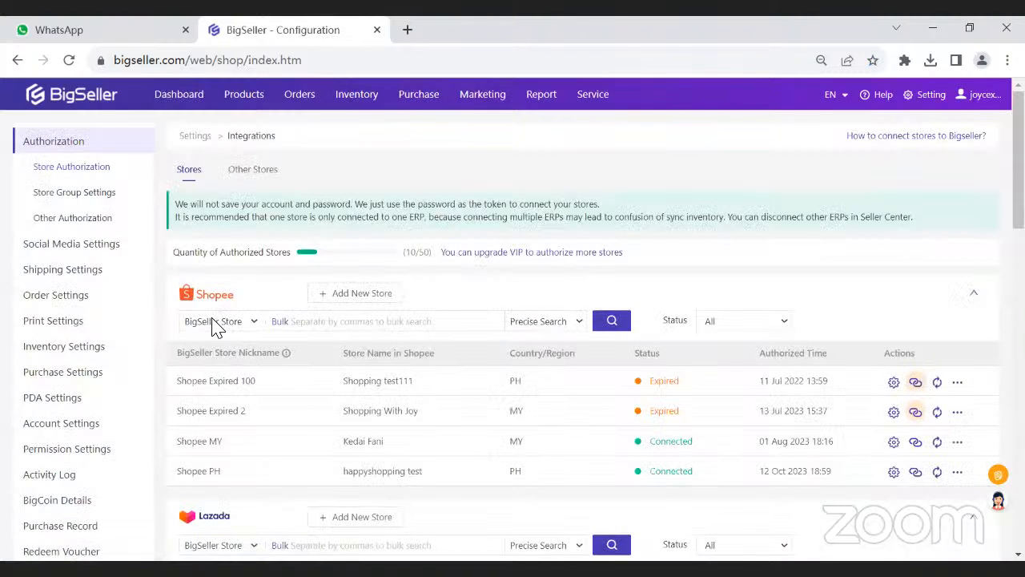
# - Review the authorized stores of each marketplace on the store integrations page, checking their country and connection status
pyautogui.scroll(-5, 263, 290)
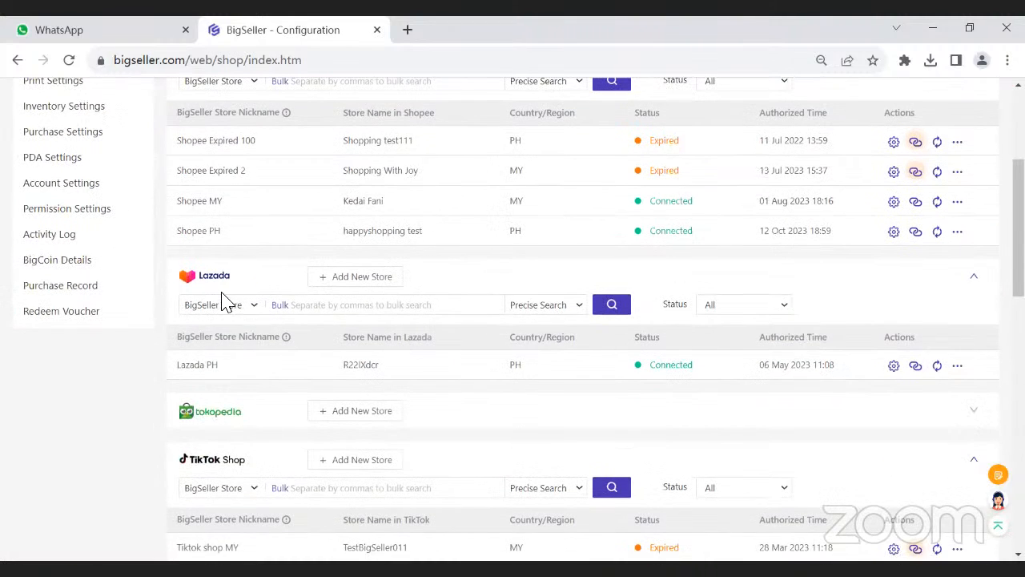
pyautogui.scroll(-1, 251, 372)
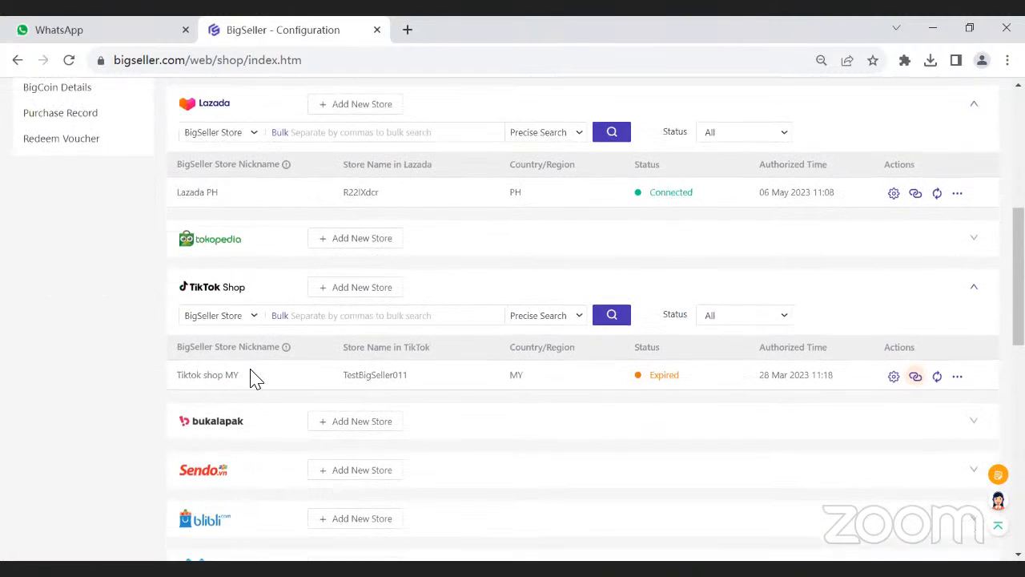
pyautogui.scroll(-3, 250, 377)
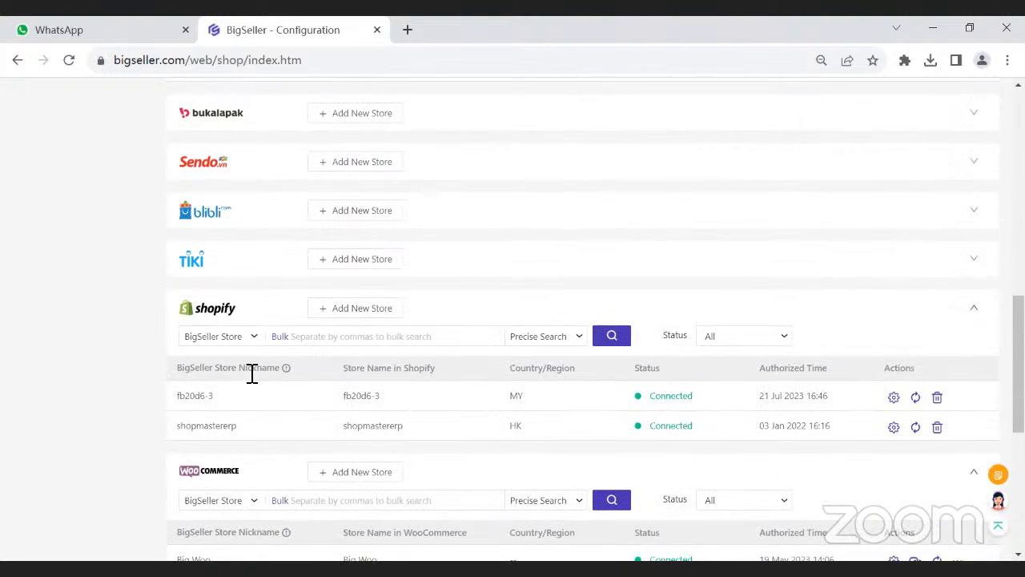
pyautogui.scroll(-3, 224, 339)
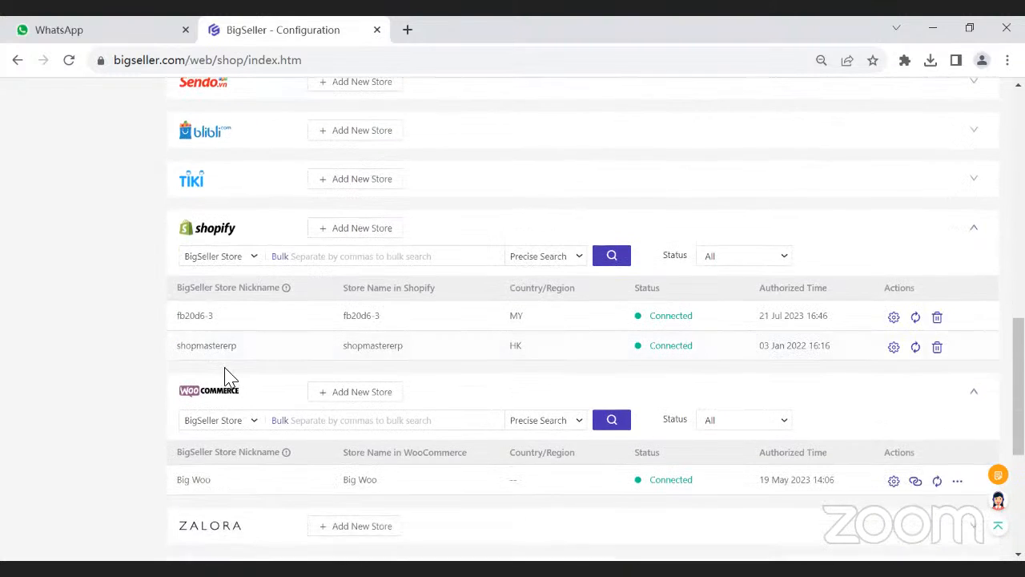
pyautogui.scroll(-2, 232, 381)
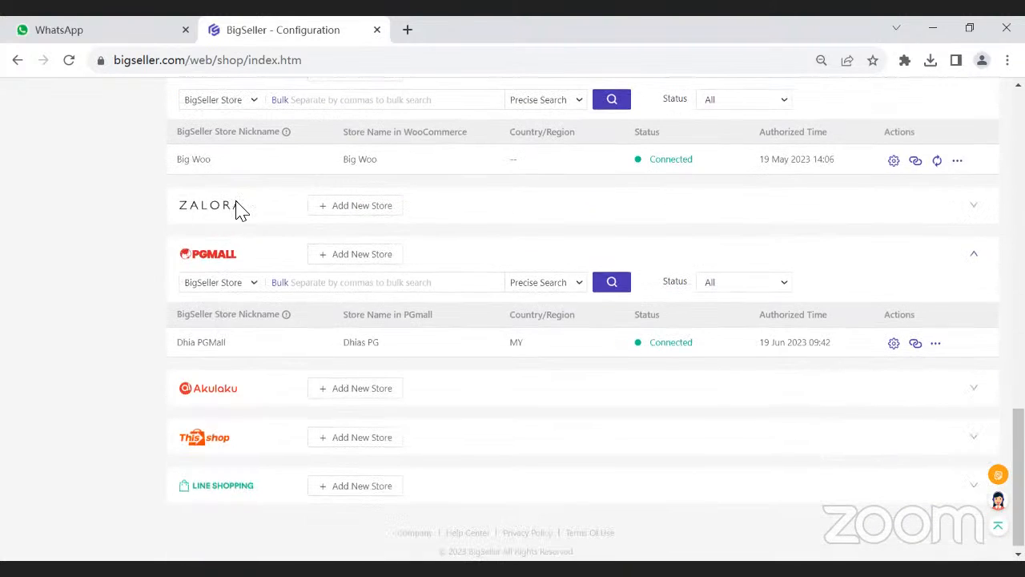
pyautogui.scroll(2, 259, 229)
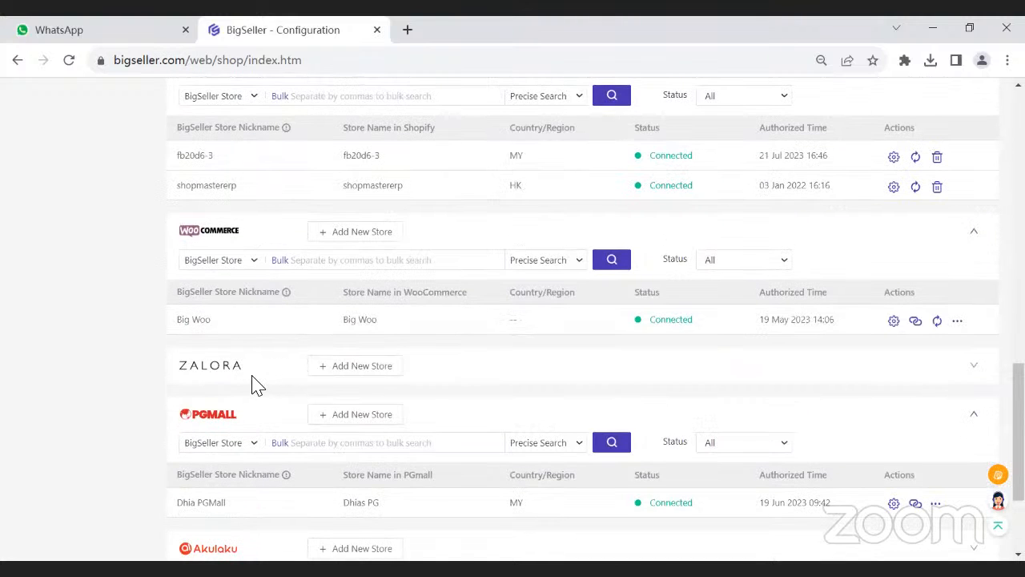
pyautogui.scroll(-2, 249, 378)
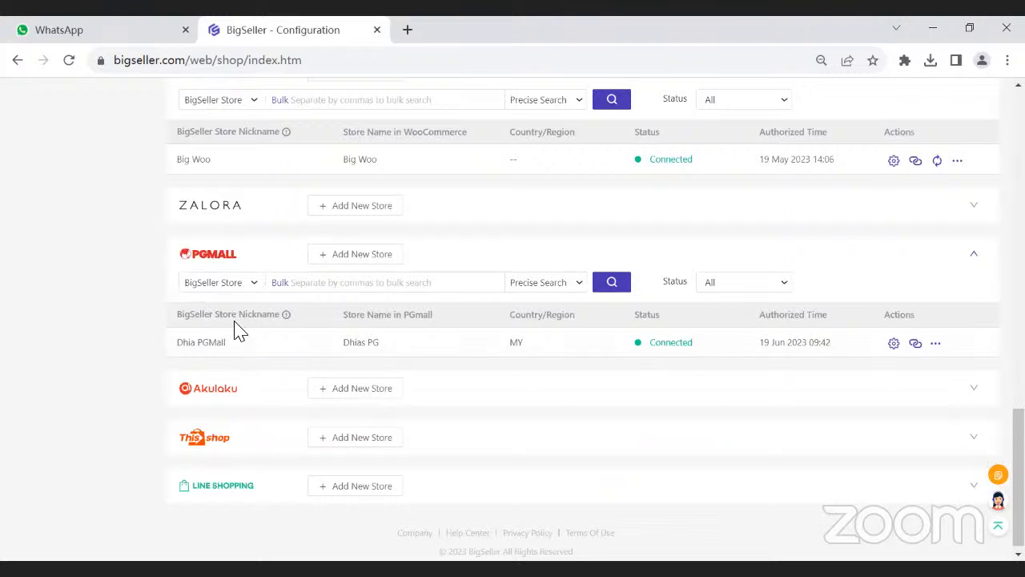
pyautogui.scroll(7, 213, 376)
pyautogui.scroll(4, 211, 372)
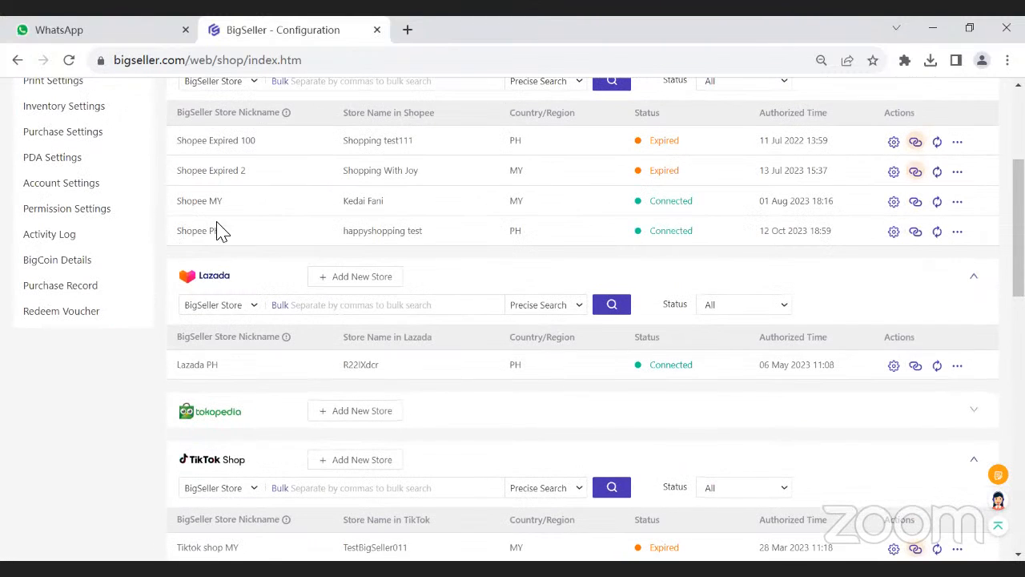
pyautogui.scroll(2, 201, 320)
pyautogui.scroll(-3, 215, 332)
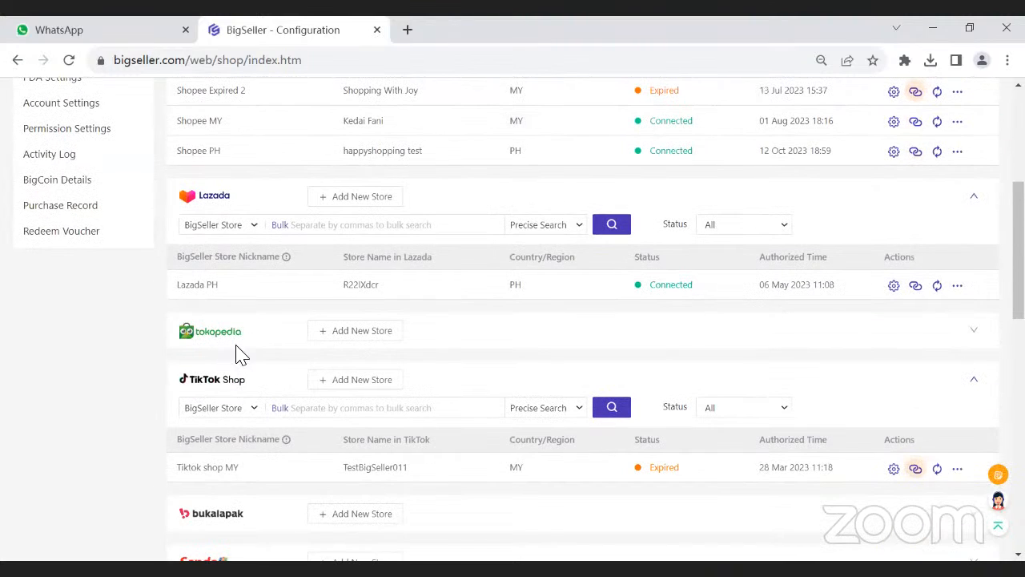
pyautogui.scroll(1, 316, 366)
pyautogui.scroll(2, 153, 419)
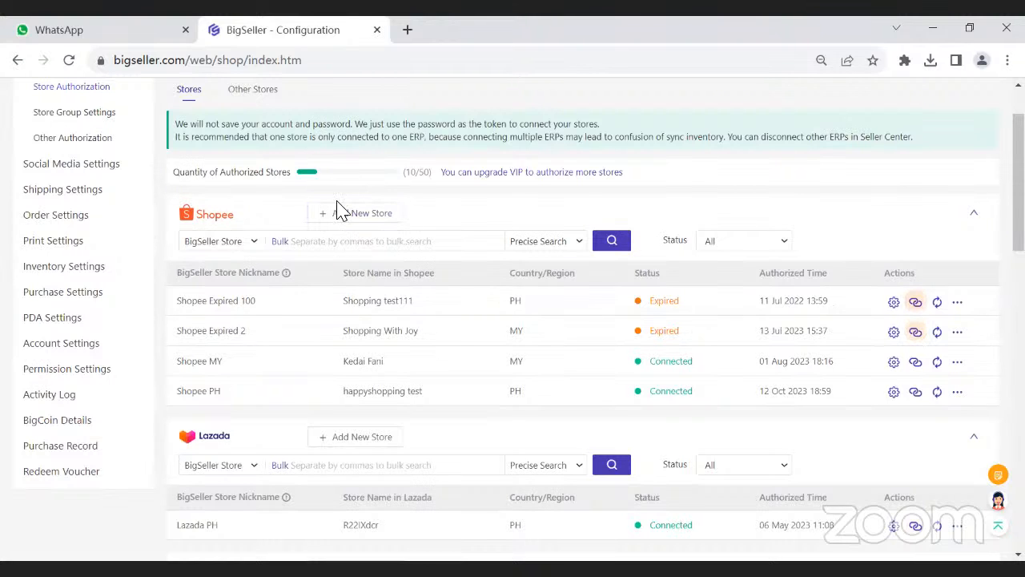
pyautogui.scroll(1, 354, 327)
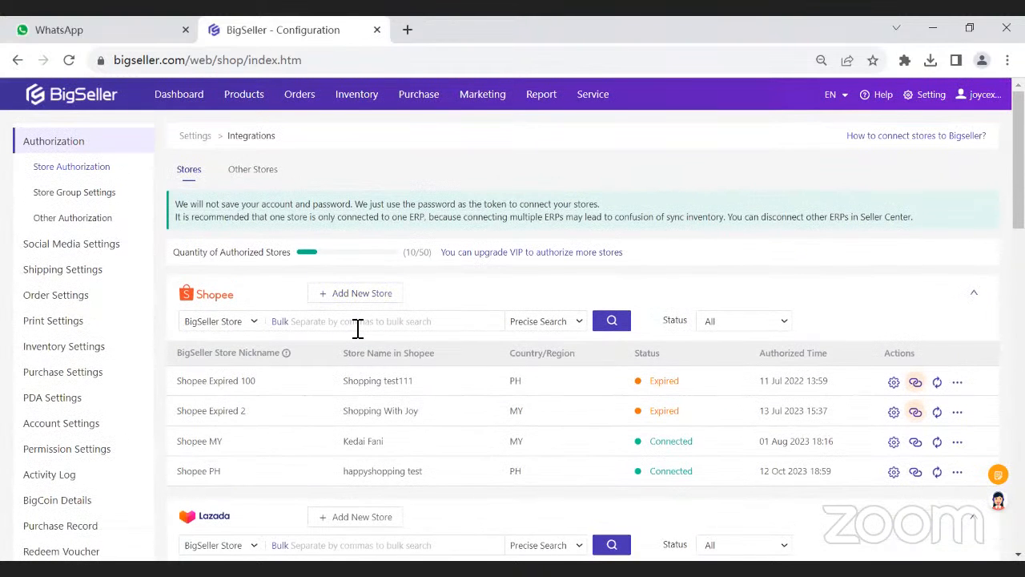
# - Sync all products except stock in the active Shopee listings, and dismiss the synchronization result
pyautogui.moveTo(298, 101)
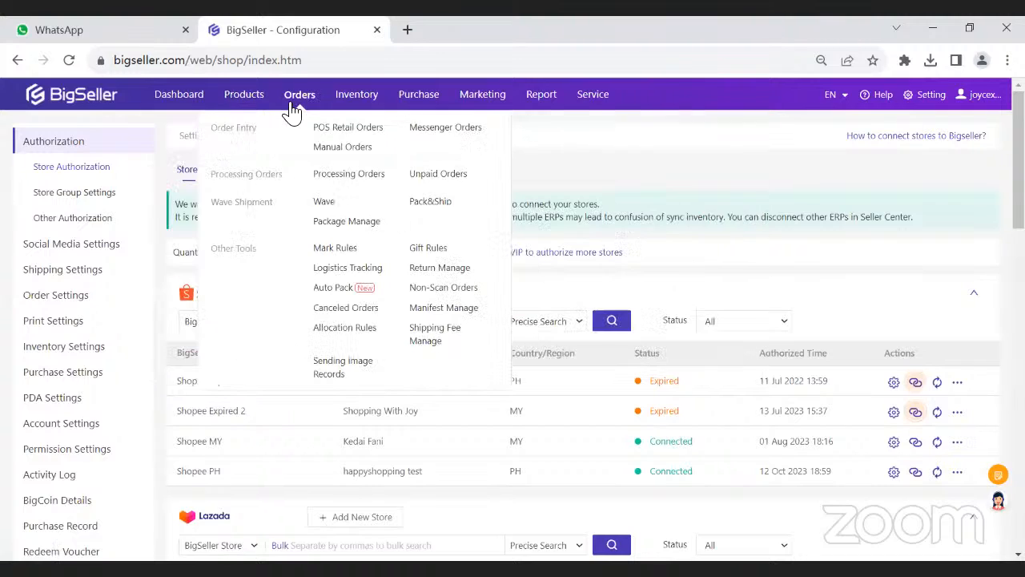
pyautogui.moveTo(238, 105)
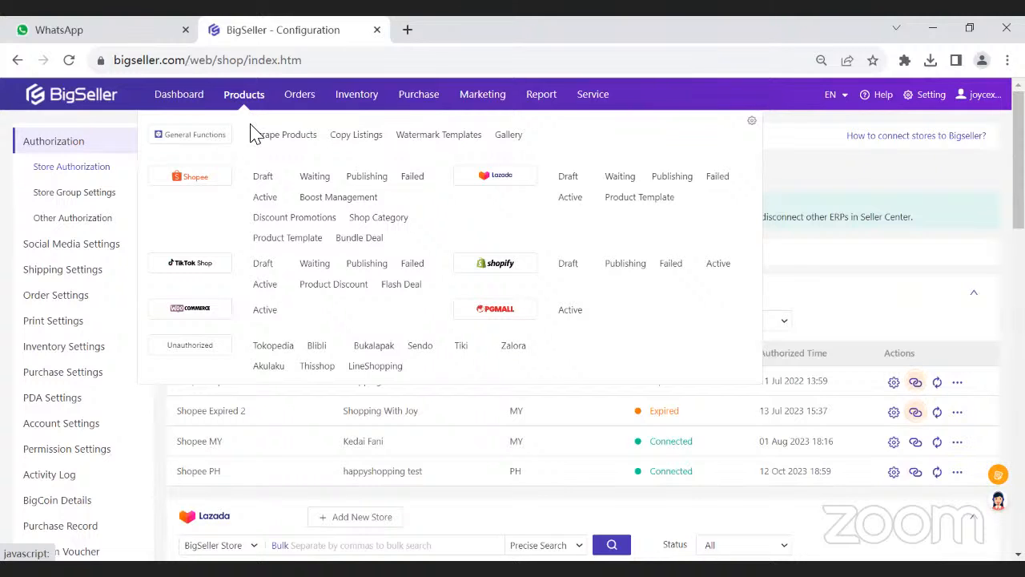
pyautogui.click(261, 199)
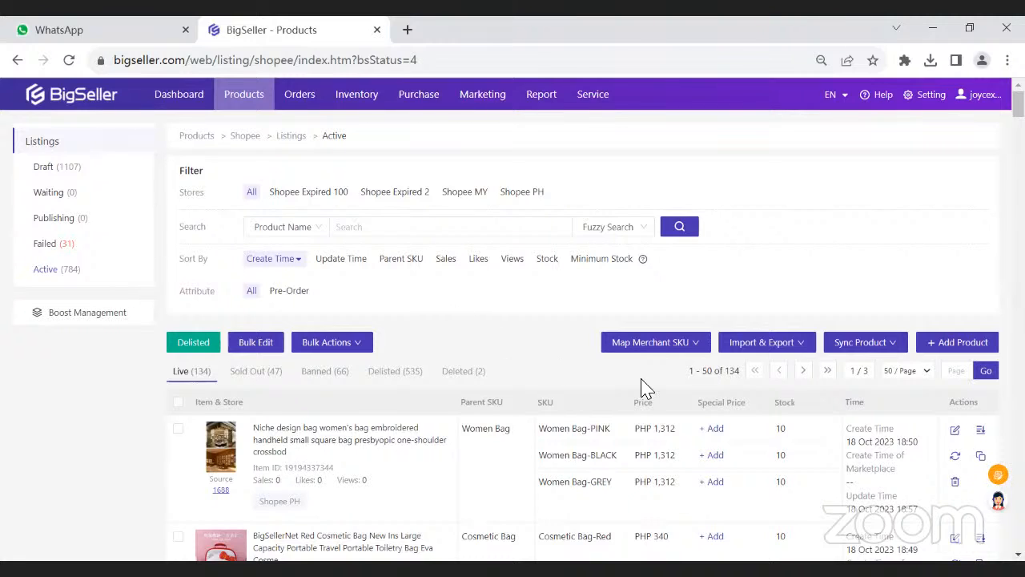
pyautogui.moveTo(847, 356)
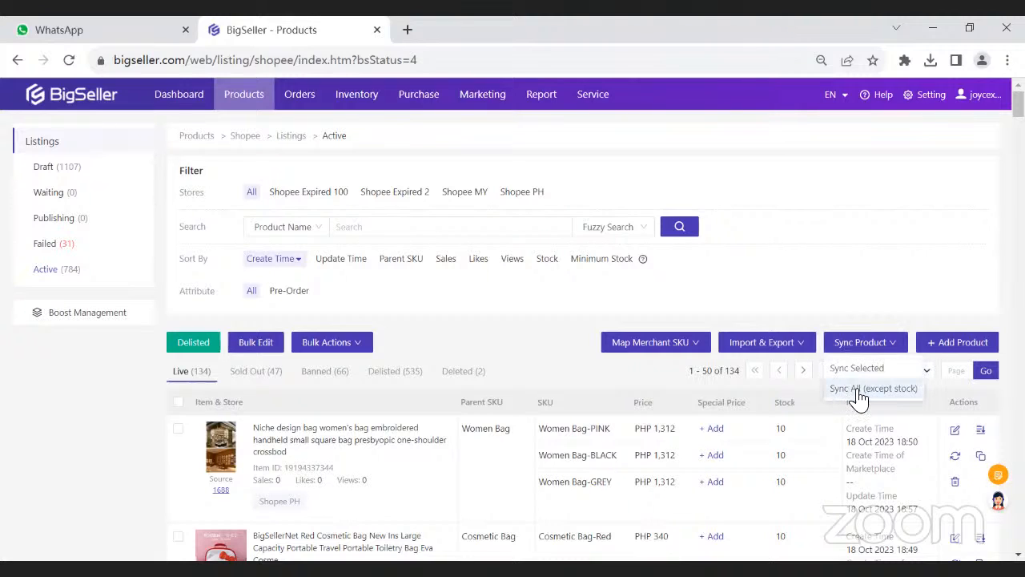
pyautogui.click(856, 391)
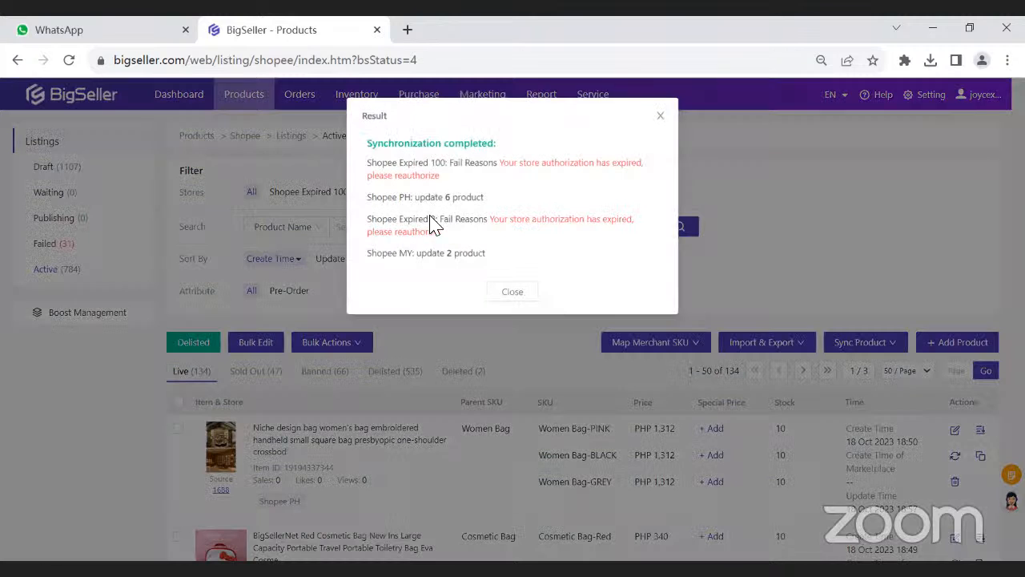
pyautogui.click(512, 292)
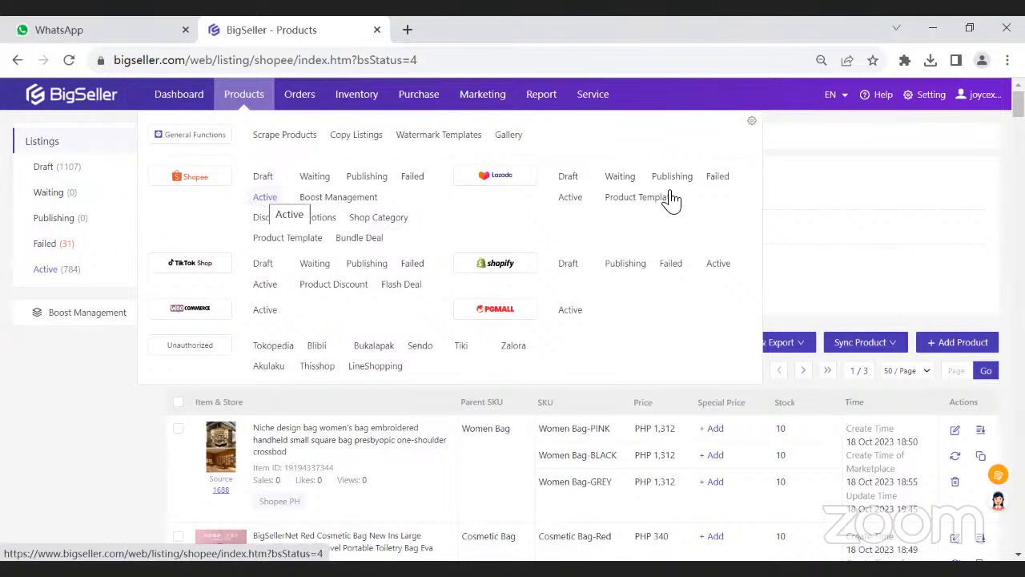
# - Select all orders awaiting packing in the new orders list, pack them, and dismiss the result
pyautogui.moveTo(971, 113)
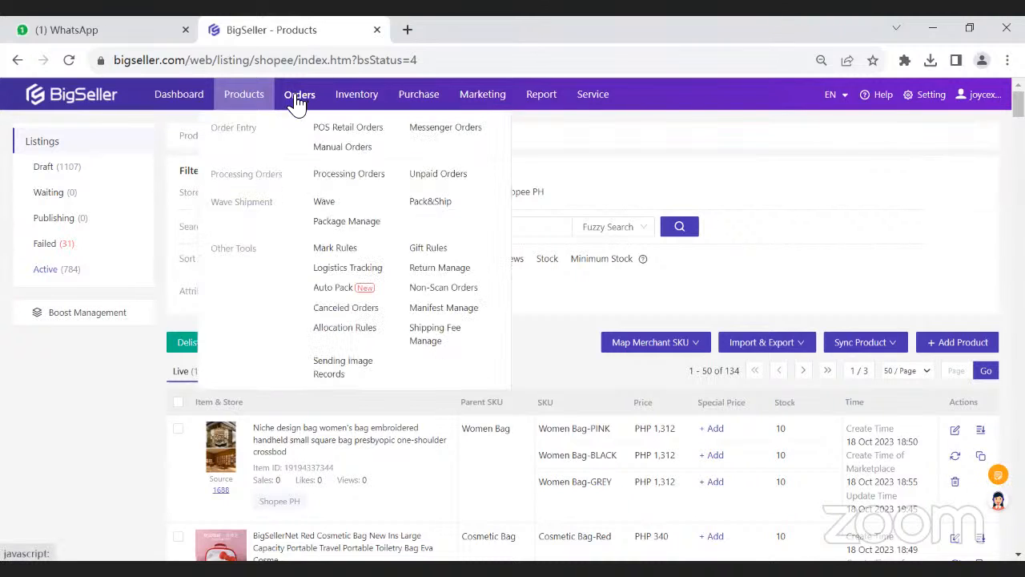
pyautogui.click(326, 185)
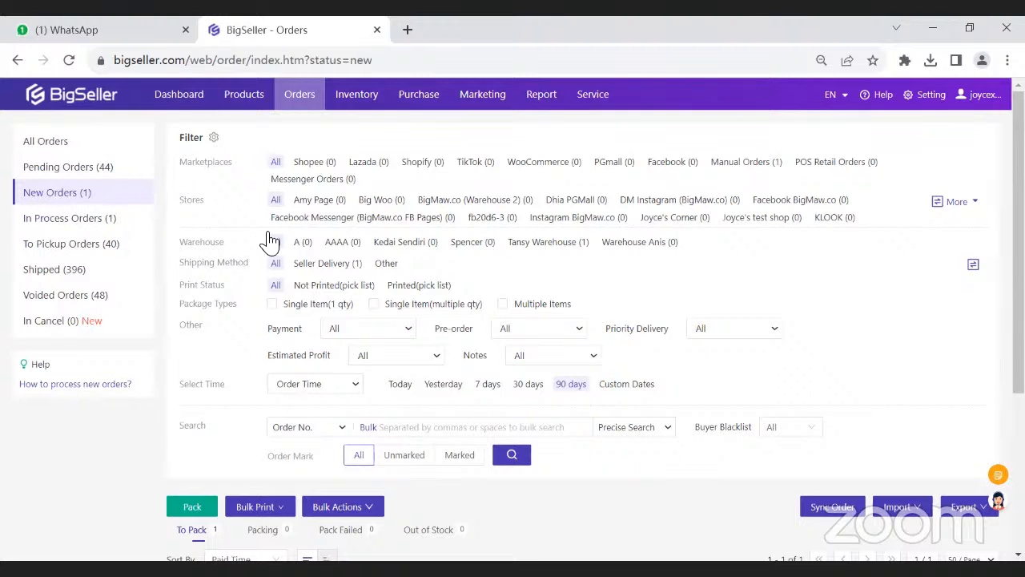
pyautogui.scroll(-3, 272, 242)
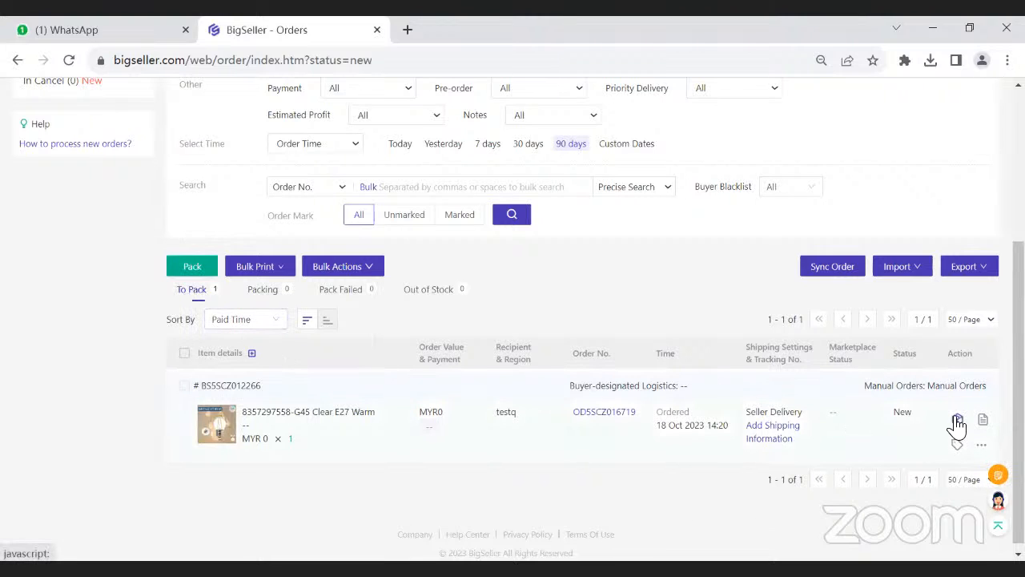
pyautogui.click(185, 354)
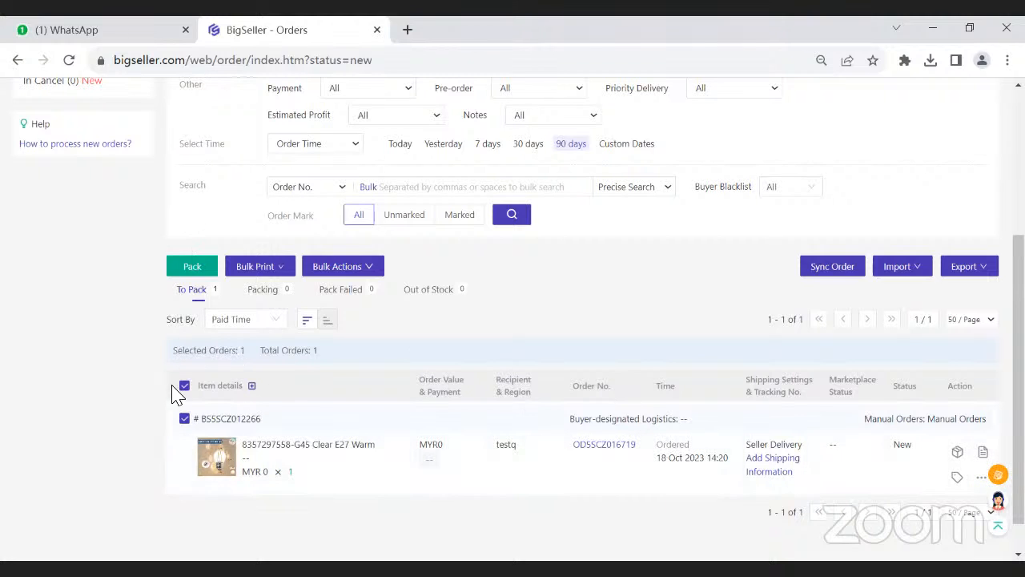
pyautogui.click(176, 268)
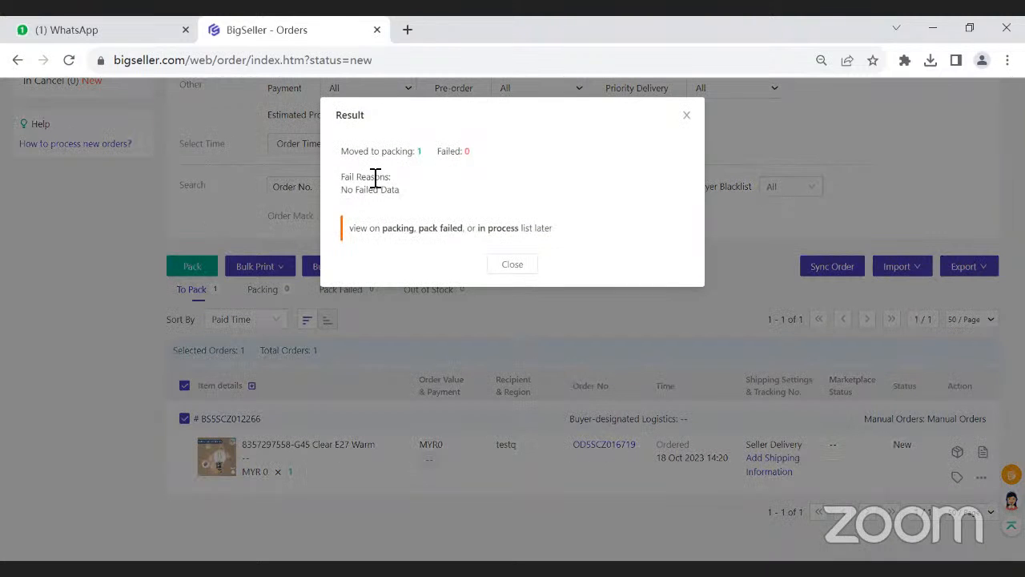
pyautogui.click(498, 269)
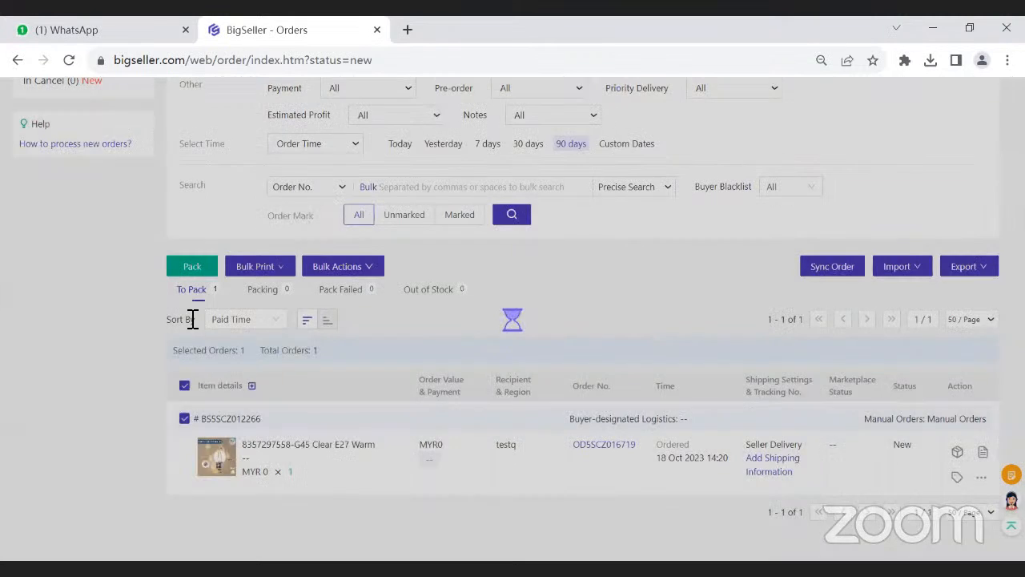
# - Open the in-process orders and look over their filters and the printable order list
pyautogui.scroll(1, 191, 319)
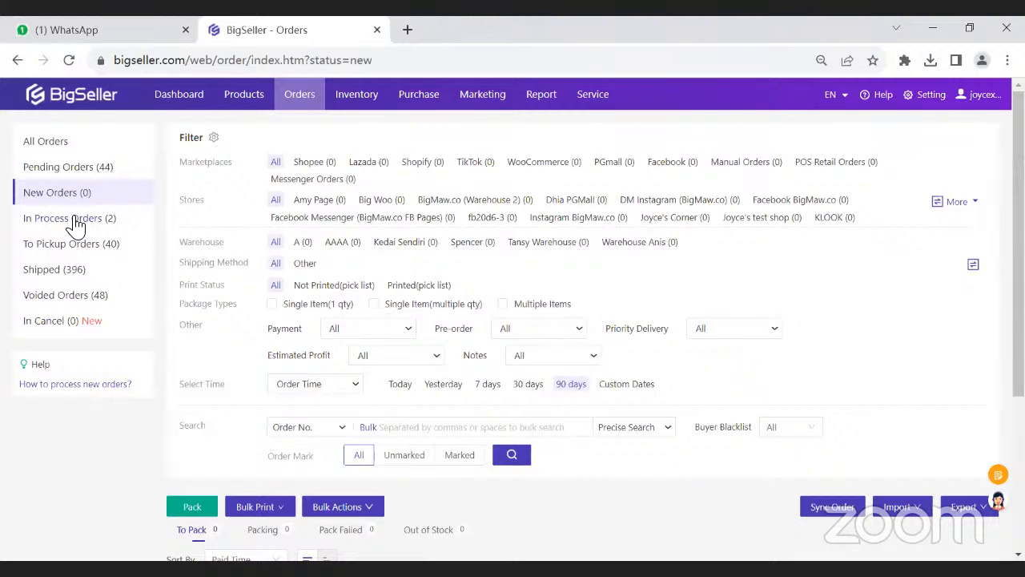
pyautogui.click(93, 226)
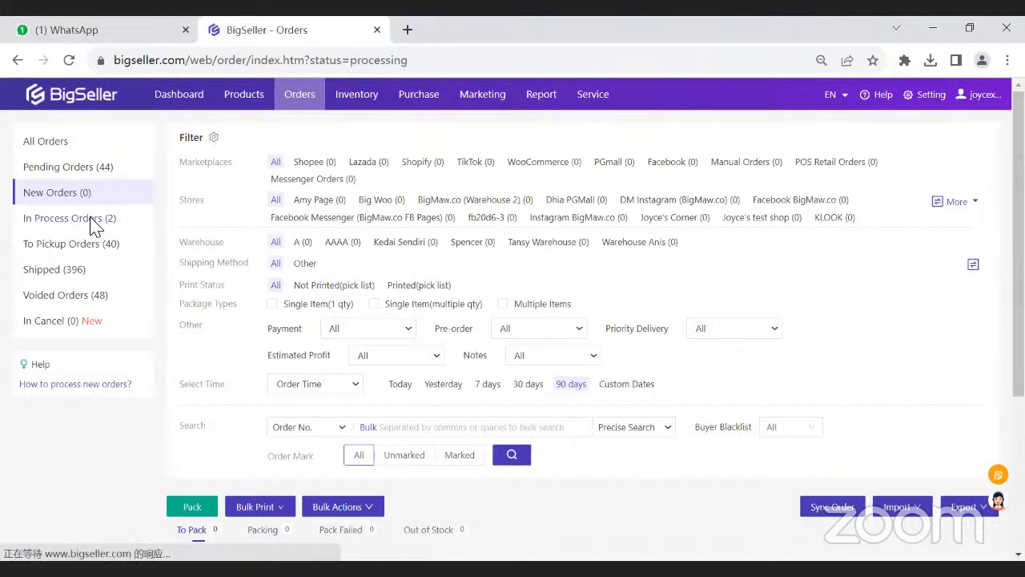
pyautogui.scroll(-1, 250, 350)
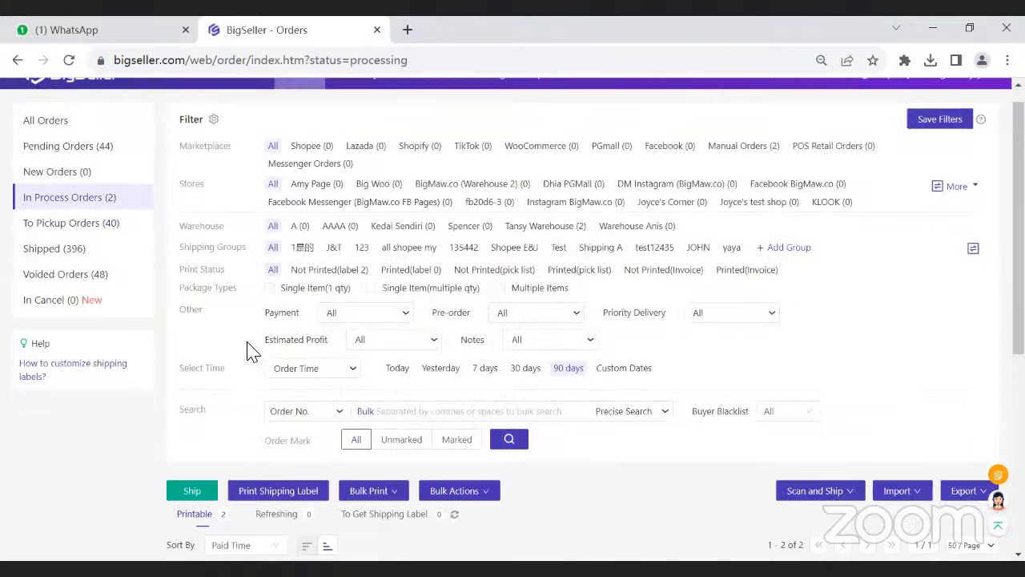
pyautogui.scroll(-3, 250, 351)
pyautogui.scroll(4, 56, 246)
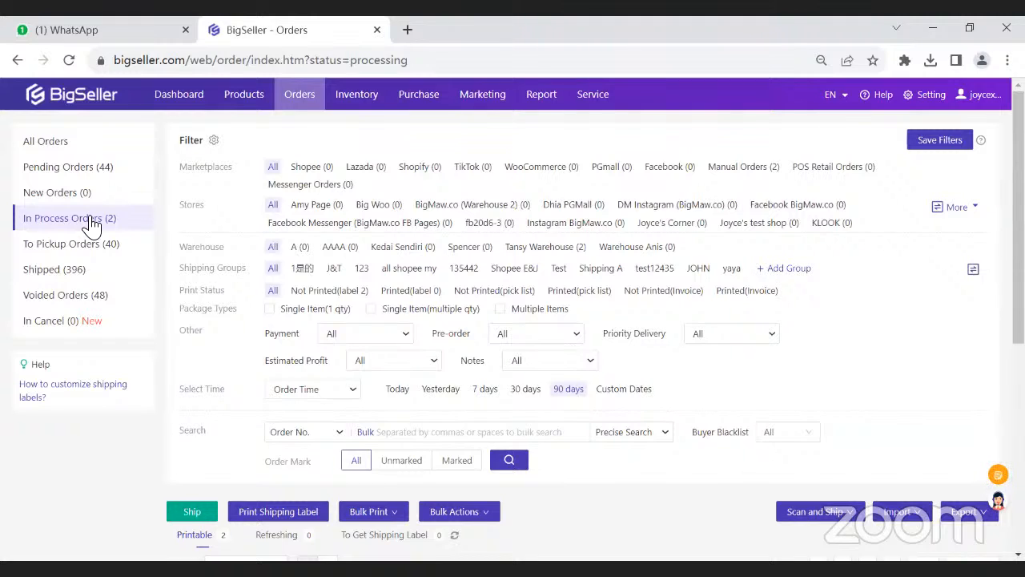
pyautogui.scroll(-1, 188, 362)
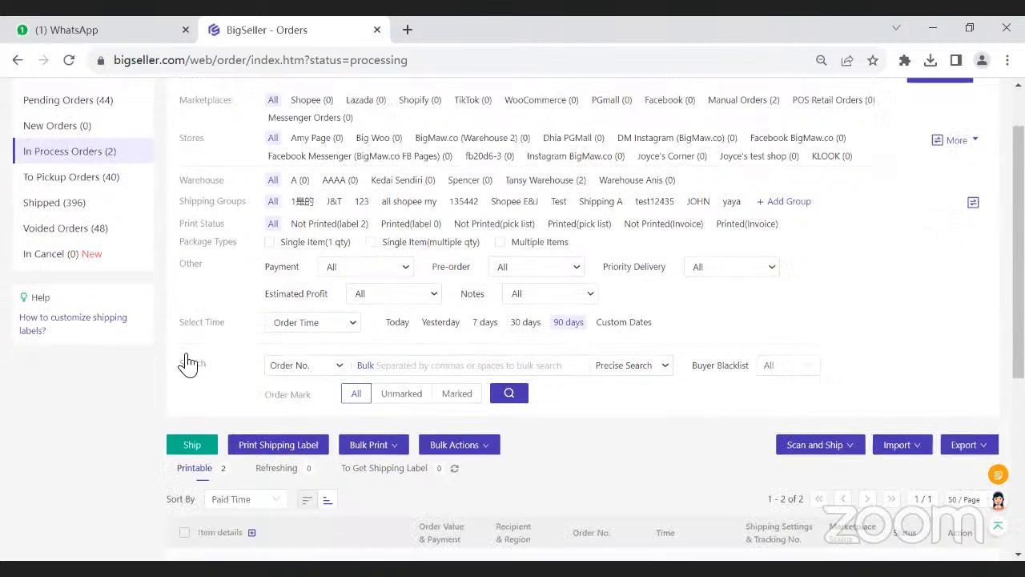
pyautogui.scroll(-1, 188, 363)
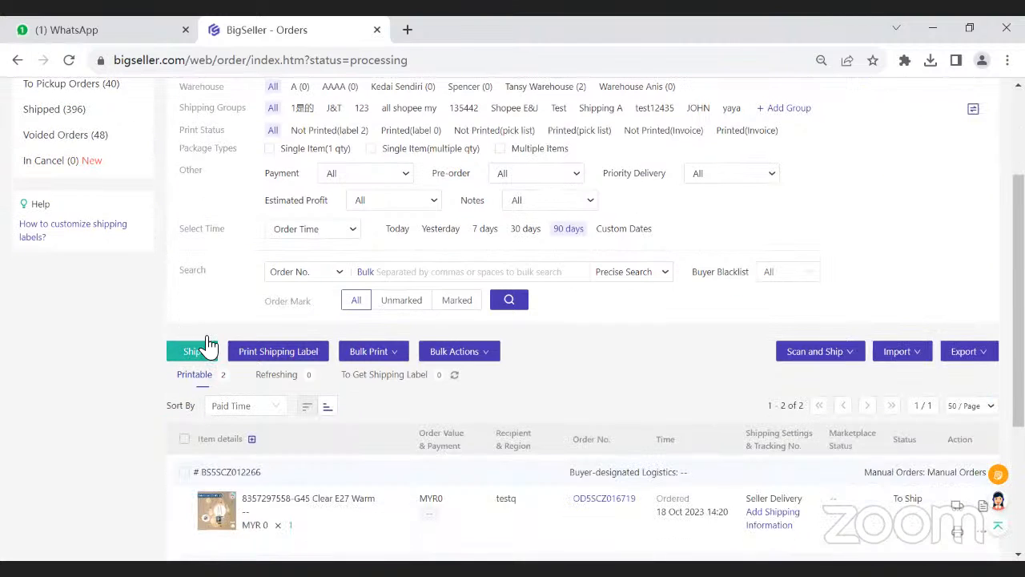
pyautogui.scroll(2, 200, 336)
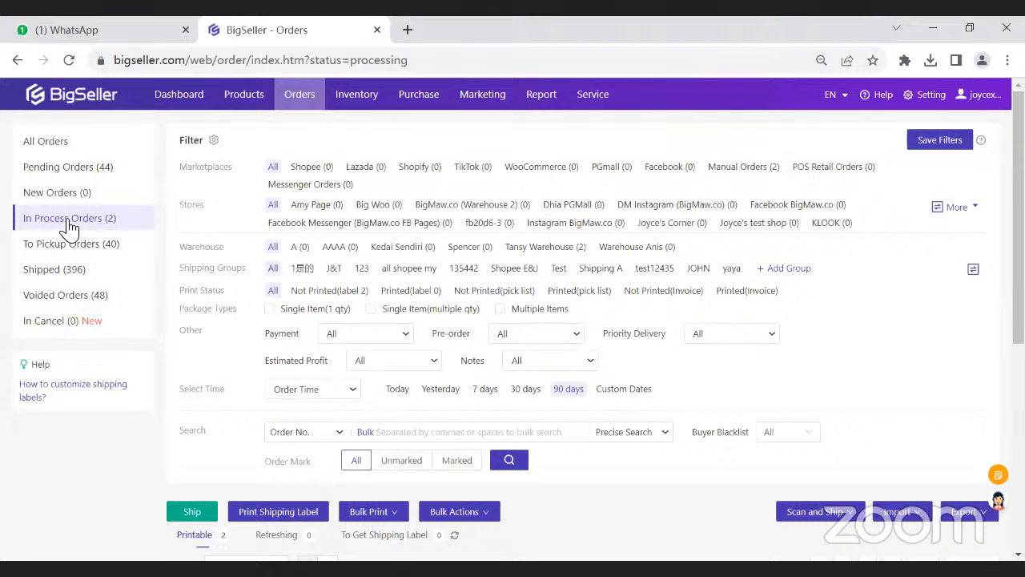
# - Select both printable orders in the in-process list and start printing their shipping labels
pyautogui.scroll(-3, 335, 300)
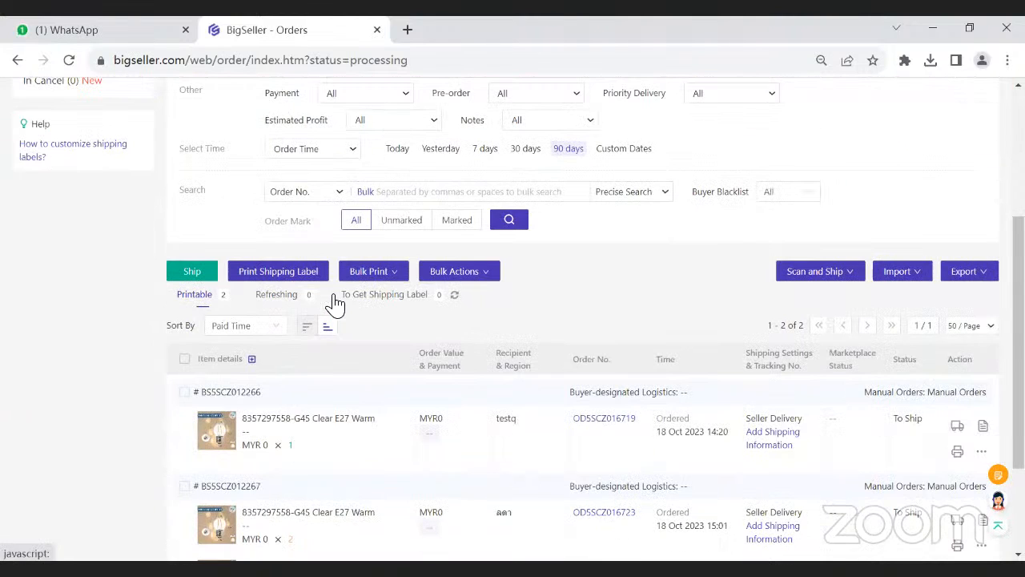
pyautogui.click(185, 392)
pyautogui.scroll(-2, 313, 370)
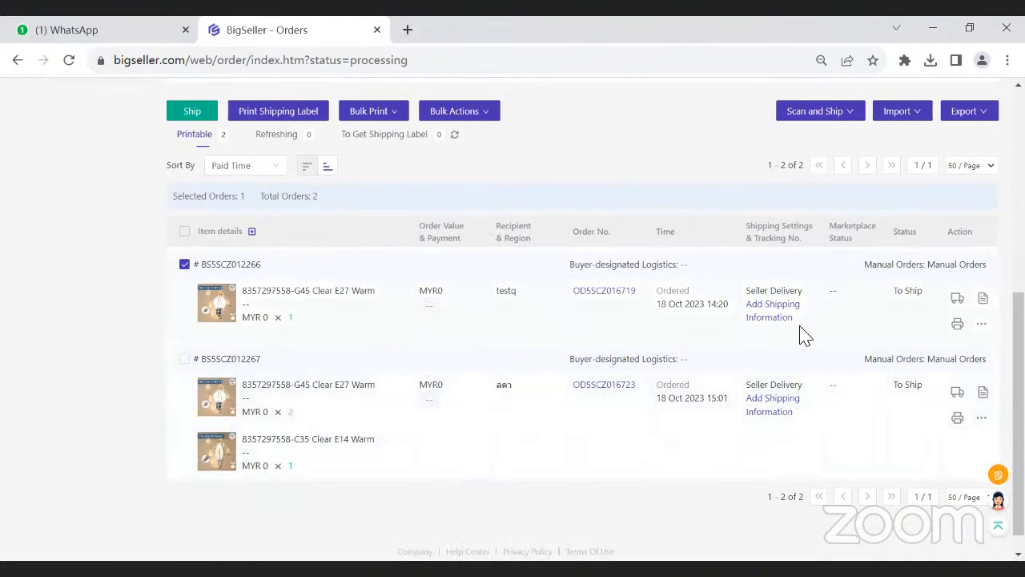
pyautogui.doubleClick(960, 231)
pyautogui.scroll(1, 277, 120)
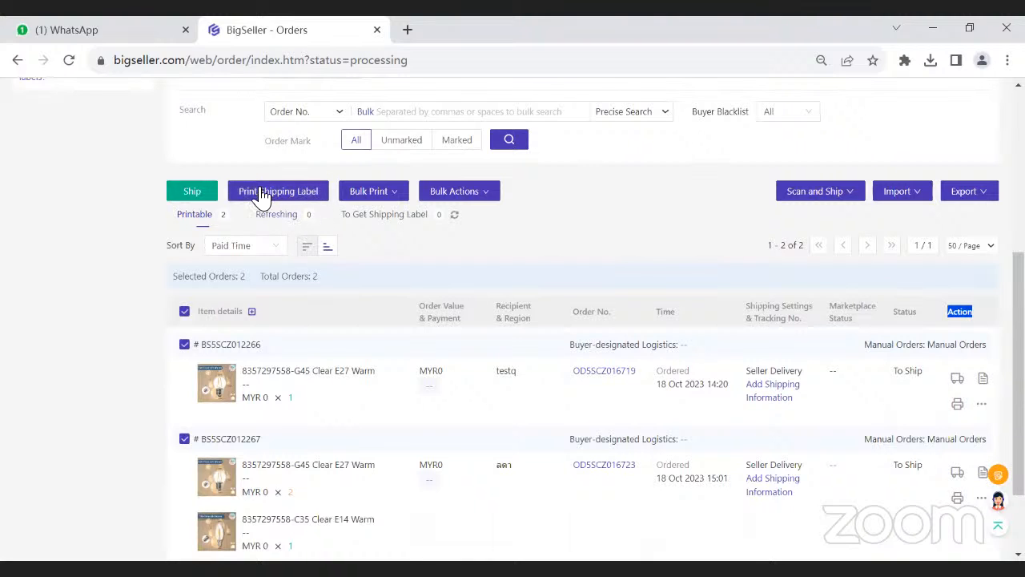
pyautogui.click(280, 194)
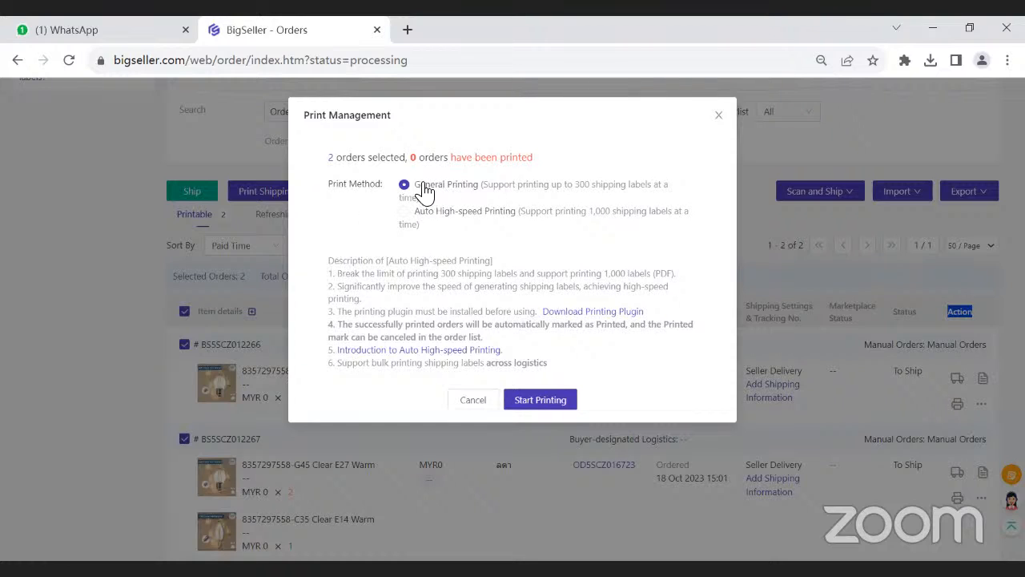
# - Compare the General Printing and Auto High-speed Printing methods, including the note on bulk printing across logistics
pyautogui.moveTo(419, 184); pyautogui.dragTo(476, 186)
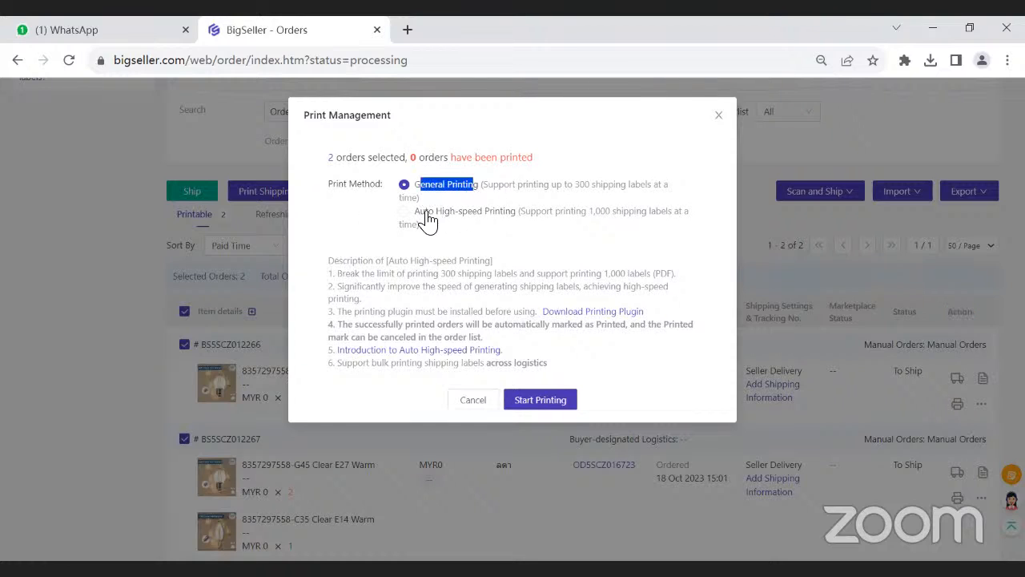
pyautogui.moveTo(426, 213); pyautogui.dragTo(503, 223)
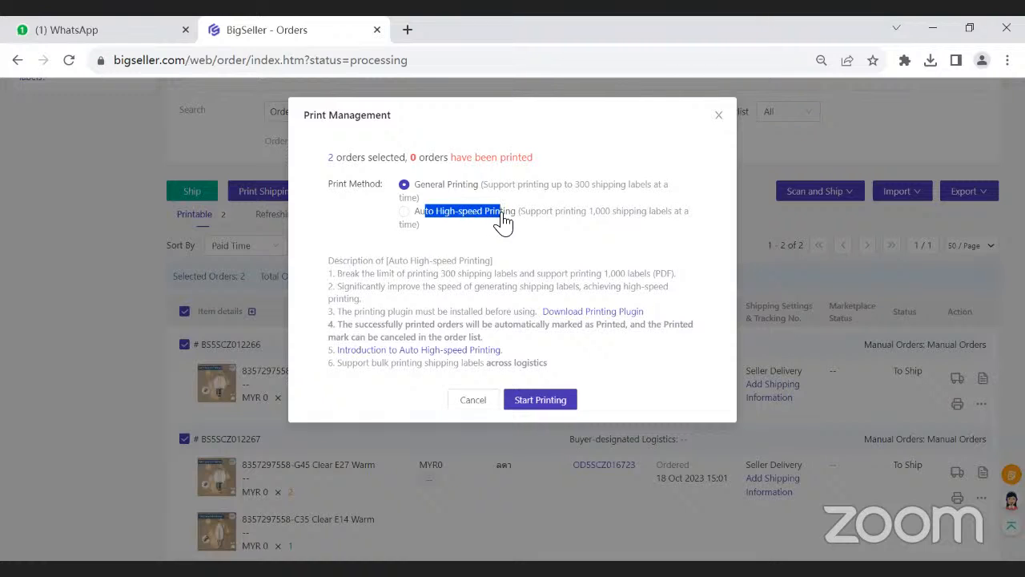
pyautogui.click(418, 212)
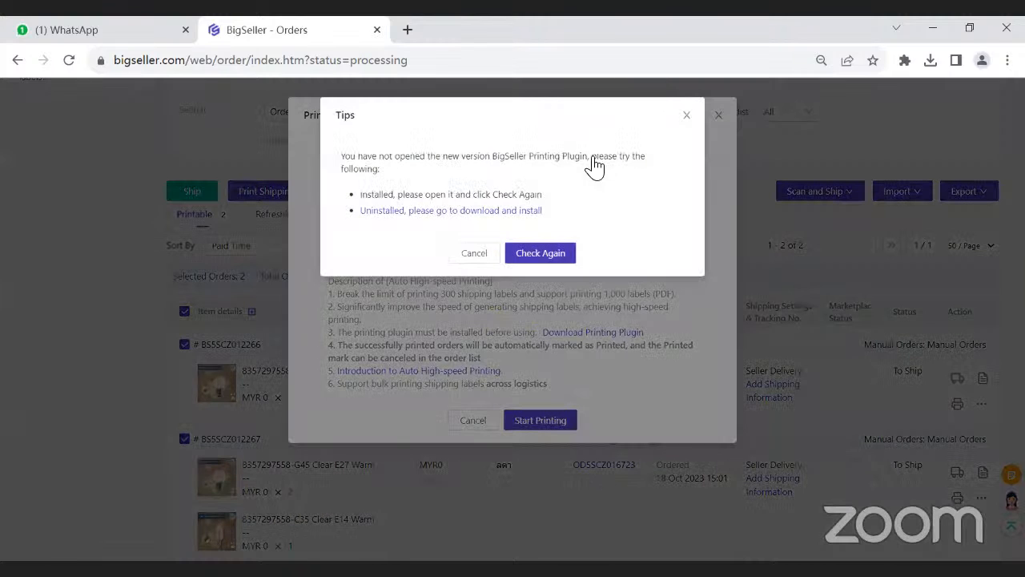
pyautogui.click(474, 252)
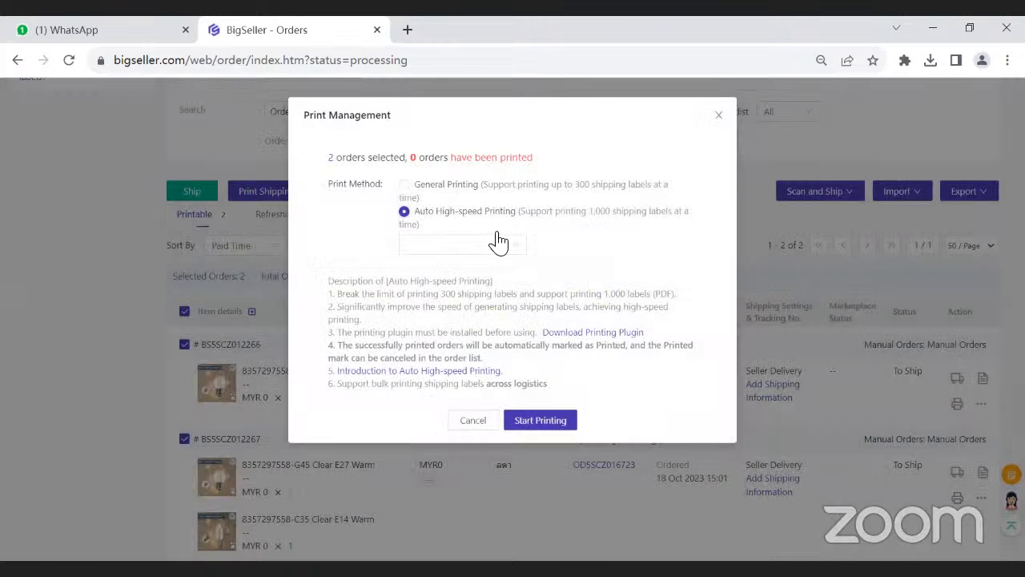
pyautogui.moveTo(393, 385); pyautogui.dragTo(558, 388)
pyautogui.click(513, 390)
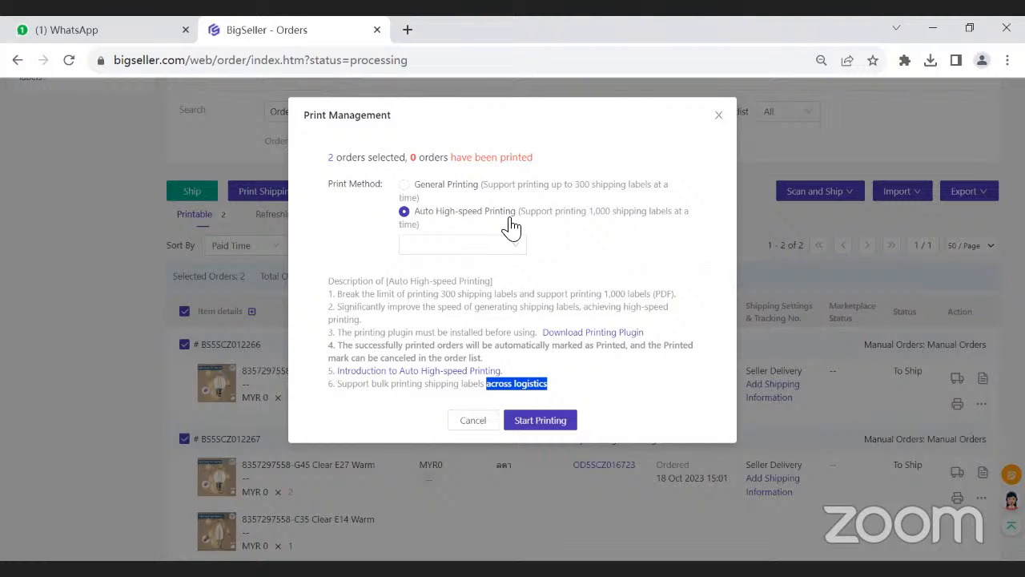
# - Try to set up Auto High-speed Printing by dismissing the plugin tips and looking for a printer to choose
pyautogui.click(404, 188)
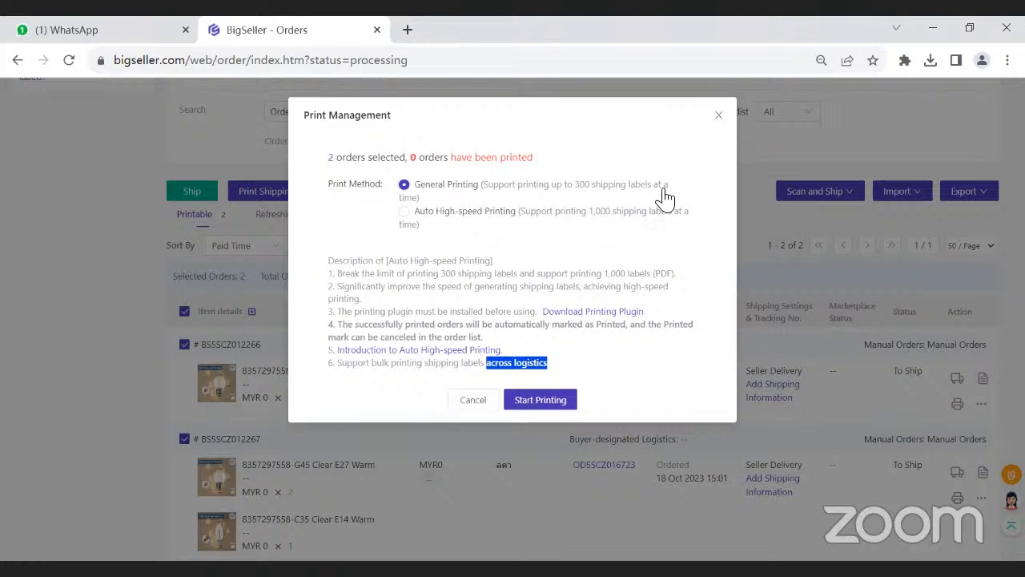
pyautogui.click(457, 215)
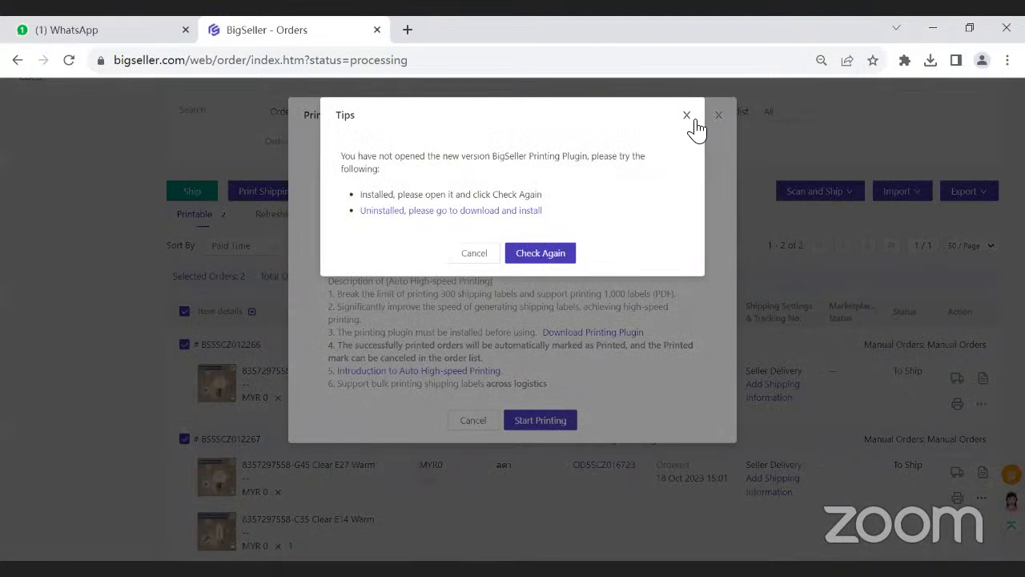
pyautogui.click(689, 119)
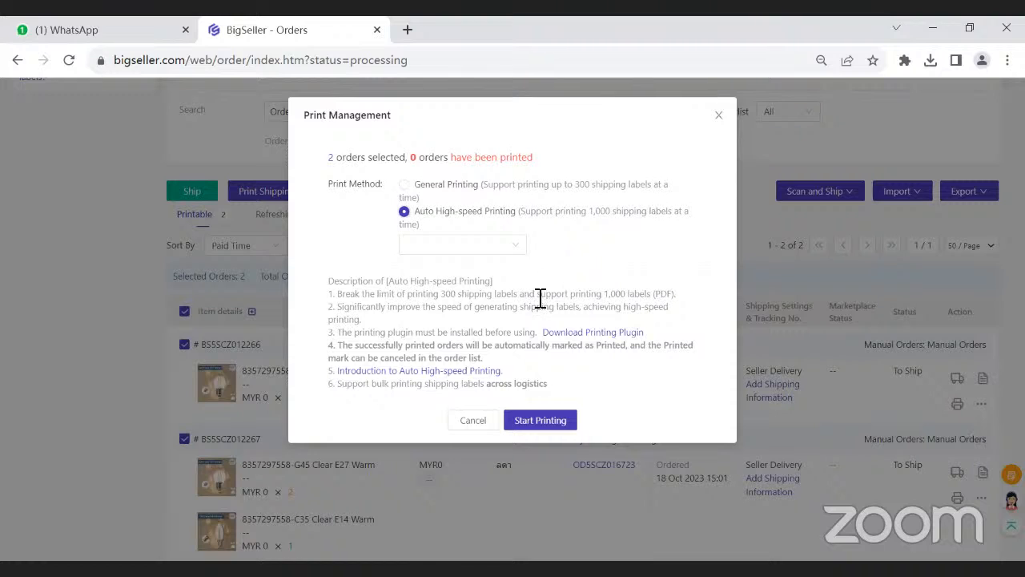
pyautogui.click(463, 248)
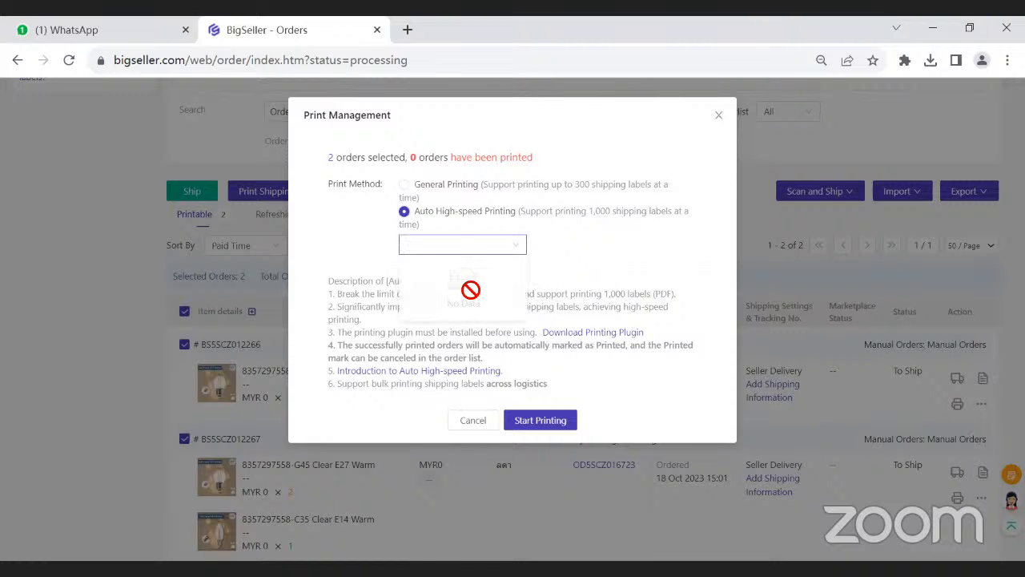
# - Generate the selected orders' shipping labels with General Printing and review the sender and order details on the label PDF
pyautogui.click(405, 185)
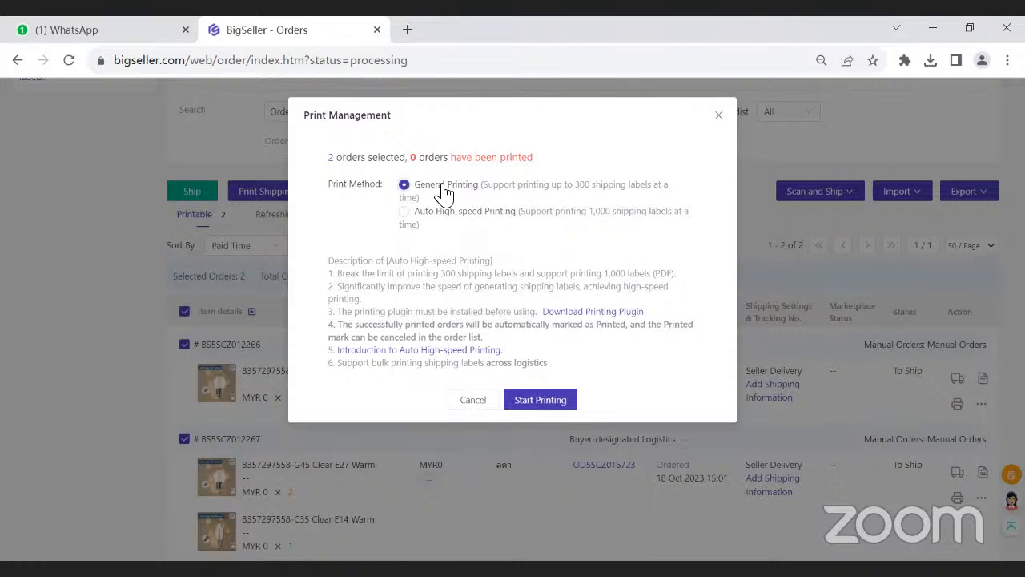
pyautogui.moveTo(421, 185); pyautogui.dragTo(466, 185)
pyautogui.click(514, 186)
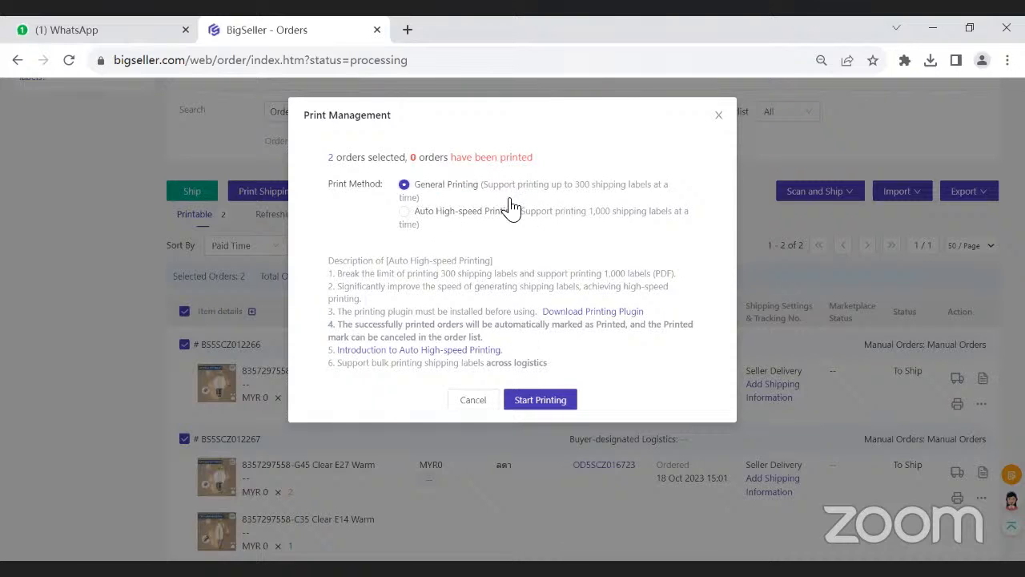
pyautogui.click(537, 404)
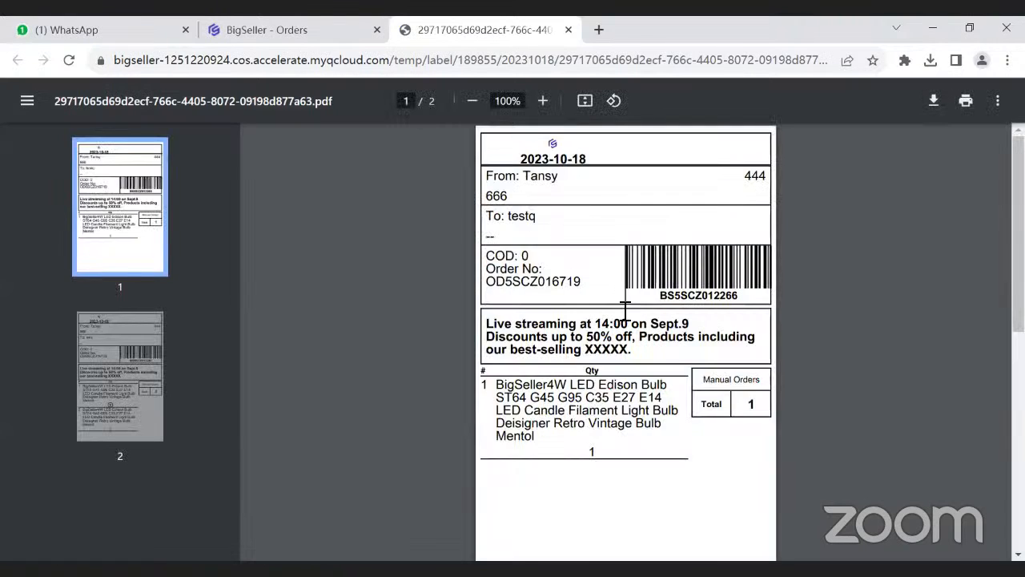
pyautogui.moveTo(522, 176); pyautogui.dragTo(559, 178)
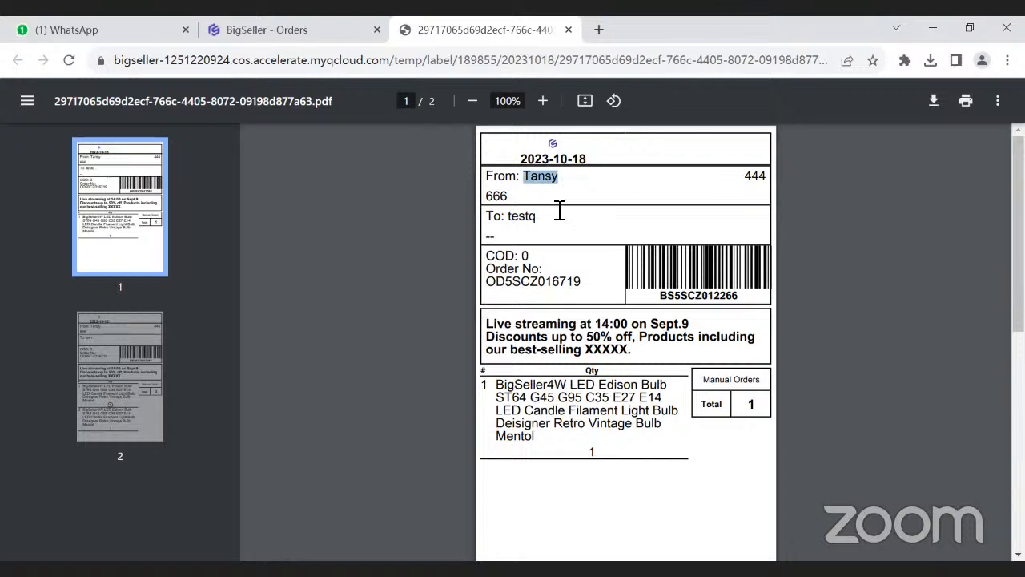
pyautogui.click(560, 290)
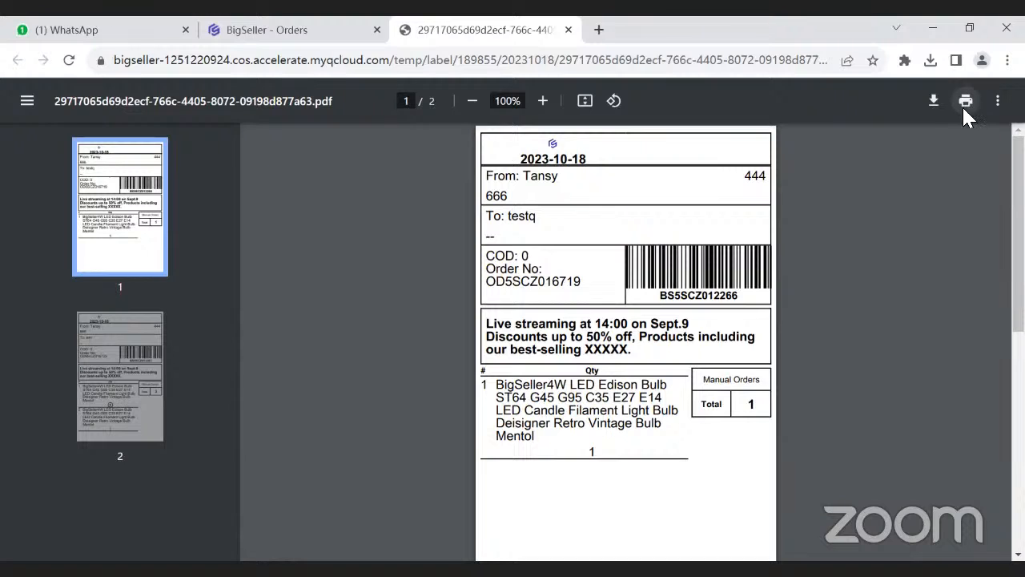
# - Return to the orders page, mark the generated shipping labels as printed, and check the printed marker in the order status
pyautogui.click(282, 36)
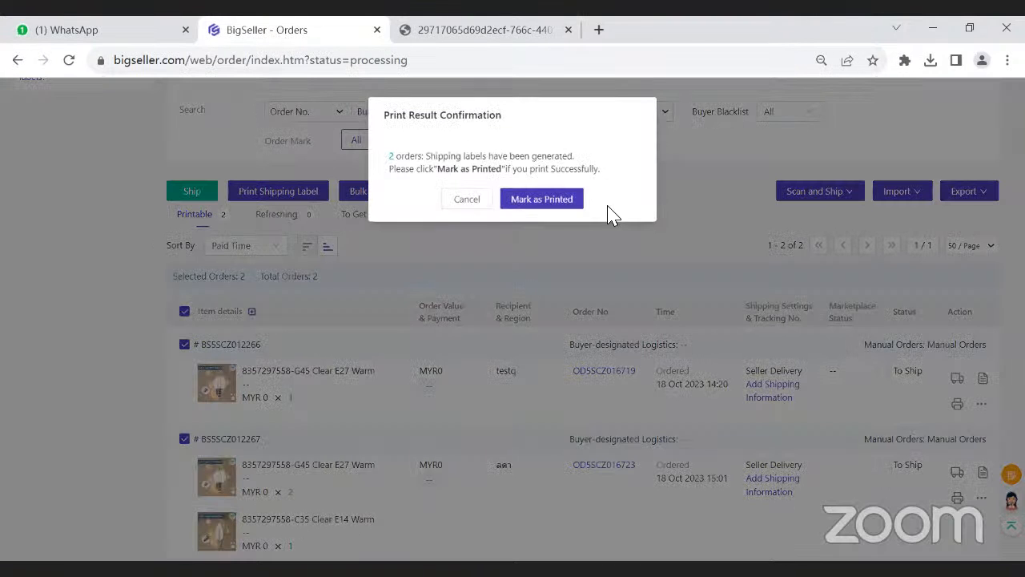
pyautogui.doubleClick(397, 170)
pyautogui.click(458, 173)
pyautogui.click(542, 202)
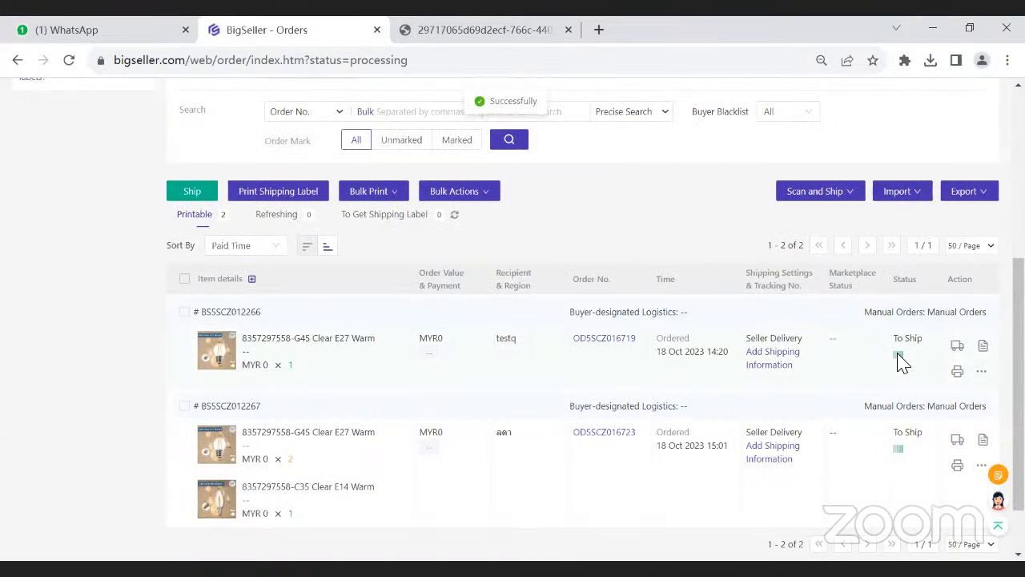
pyautogui.moveTo(898, 357)
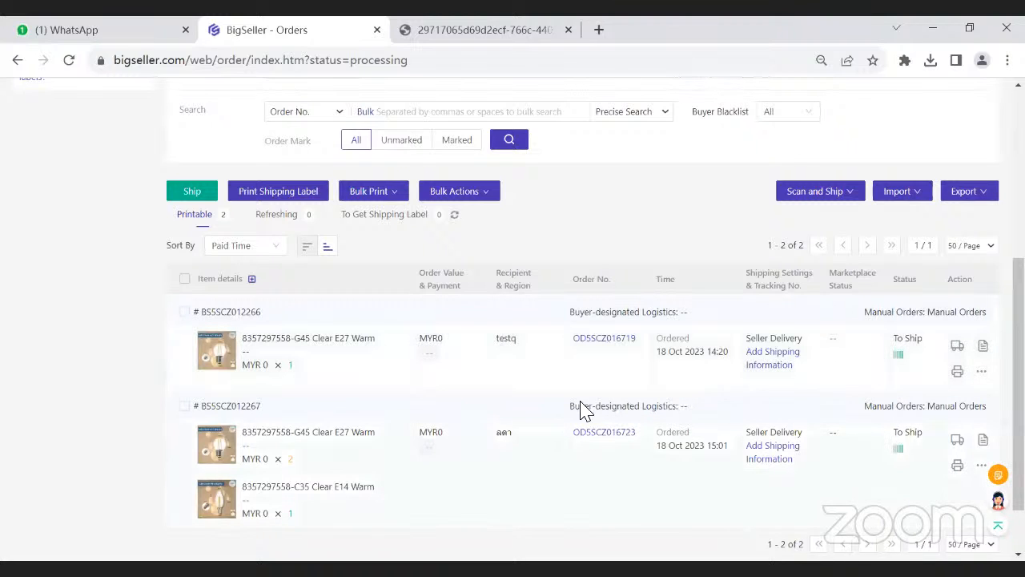
# - Filter the in-process orders by labels not printed and tick the select-all option for the order list
pyautogui.scroll(3, 551, 250)
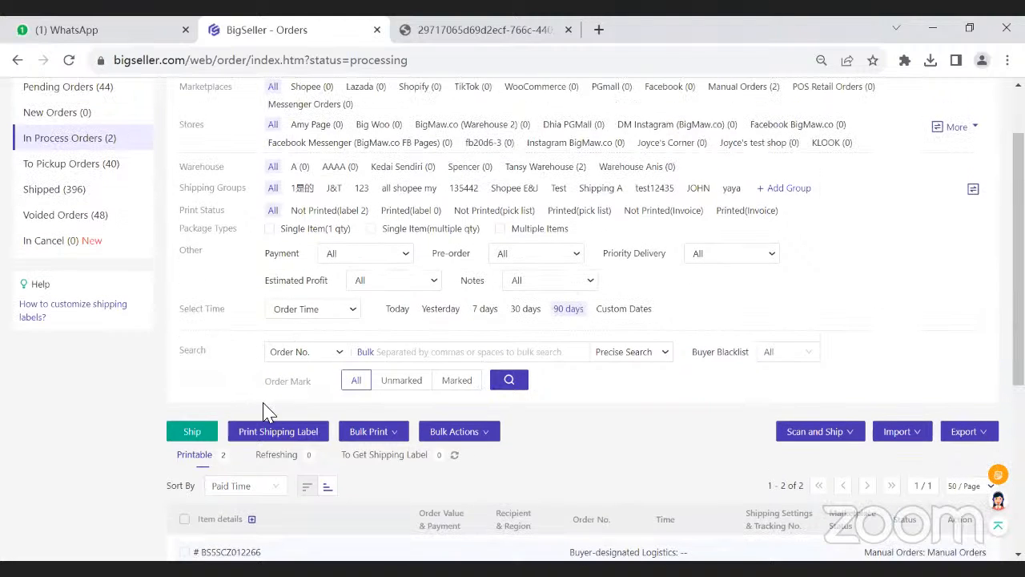
pyautogui.scroll(1, 269, 437)
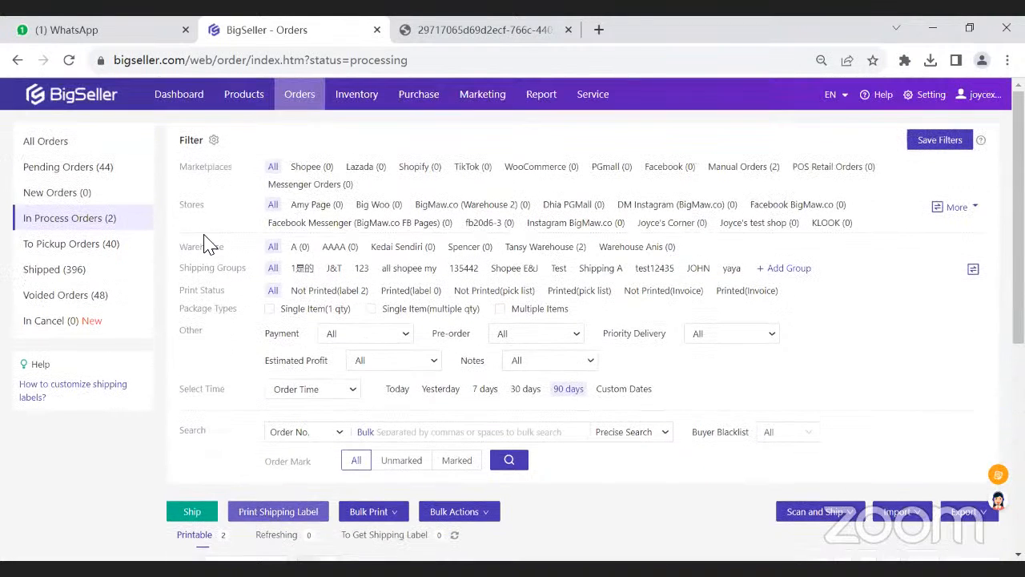
pyautogui.doubleClick(186, 140)
pyautogui.click(206, 311)
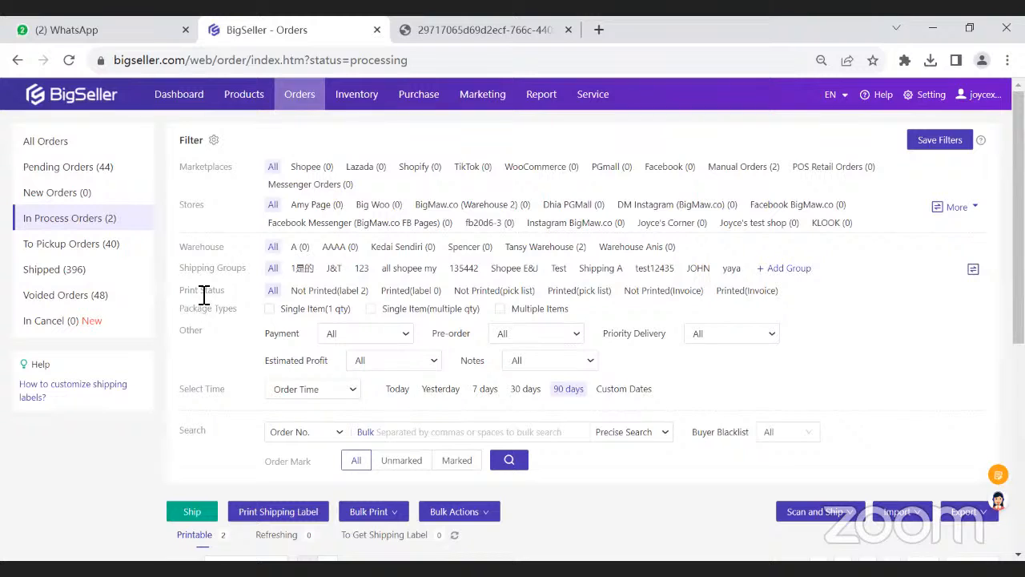
pyautogui.moveTo(225, 294); pyautogui.dragTo(226, 297)
pyautogui.click(227, 296)
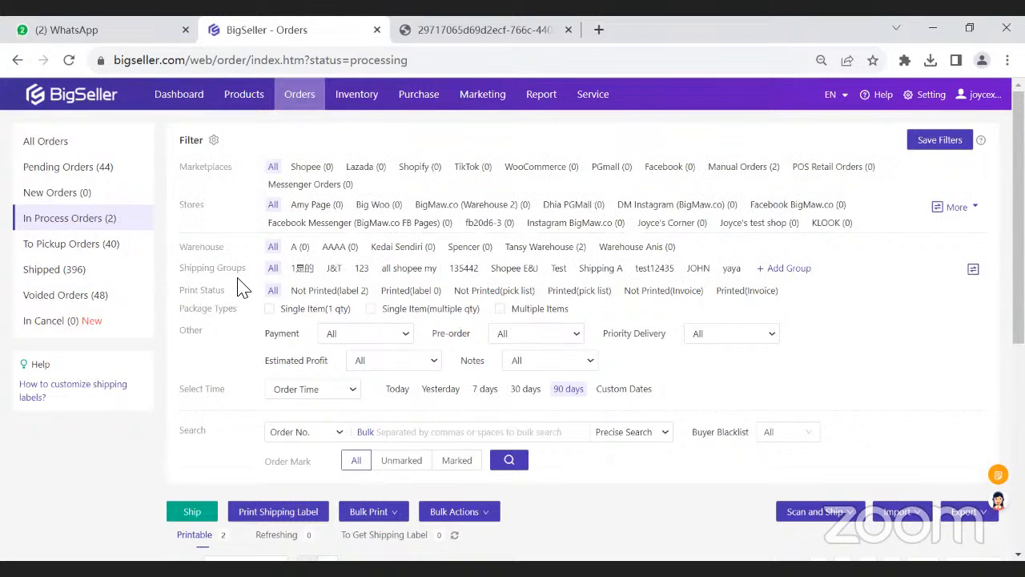
pyautogui.click(328, 291)
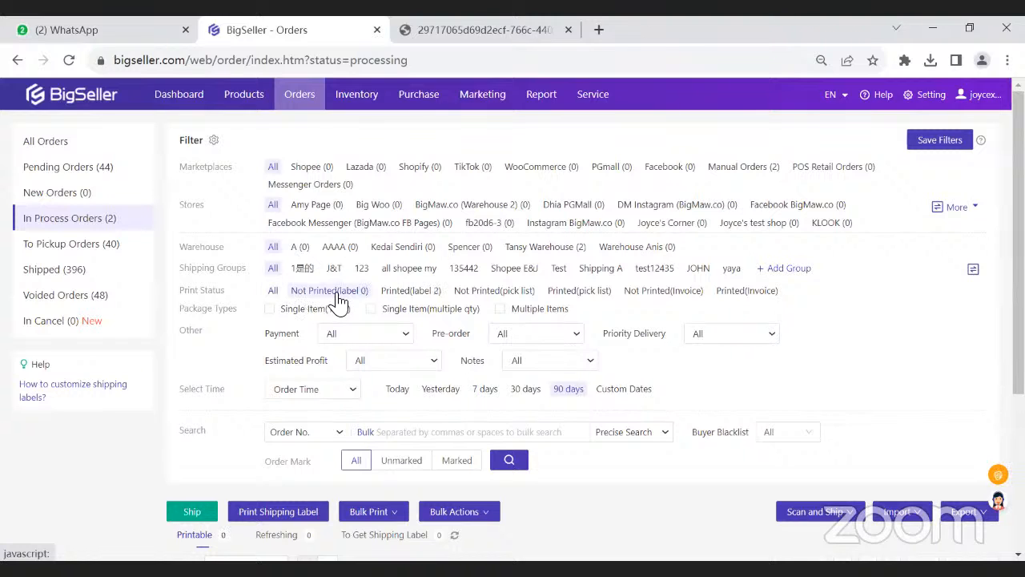
pyautogui.scroll(-3, 338, 299)
pyautogui.click(184, 358)
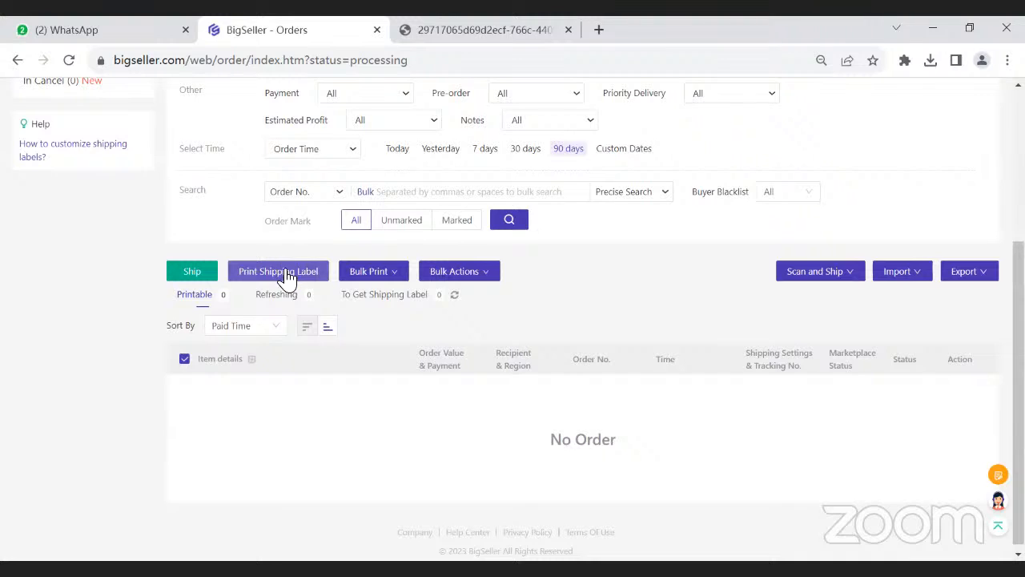
pyautogui.scroll(2, 292, 278)
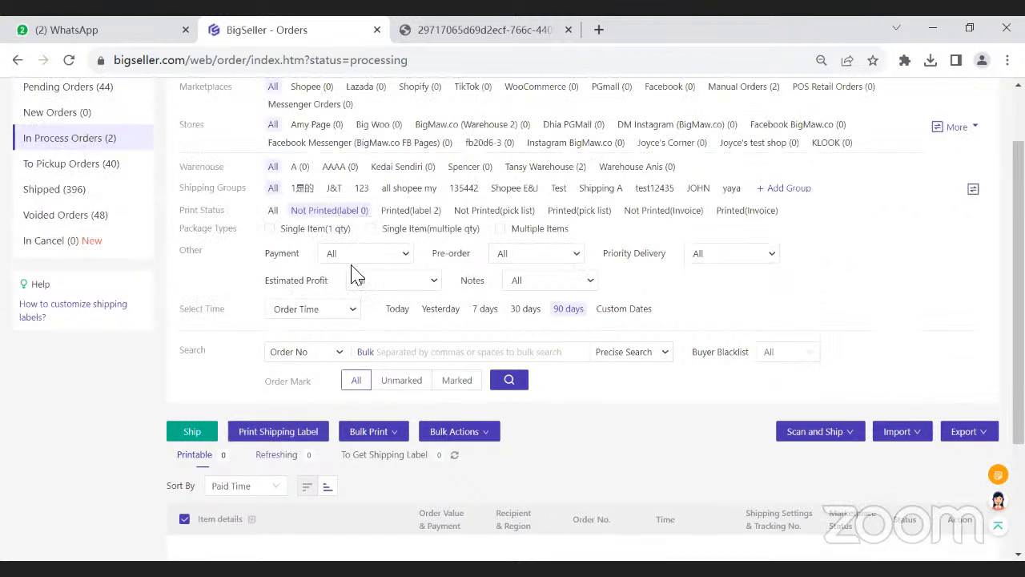
# - Filter the orders by printed labels, look over the list, and reset the print status filter to All
pyautogui.click(405, 210)
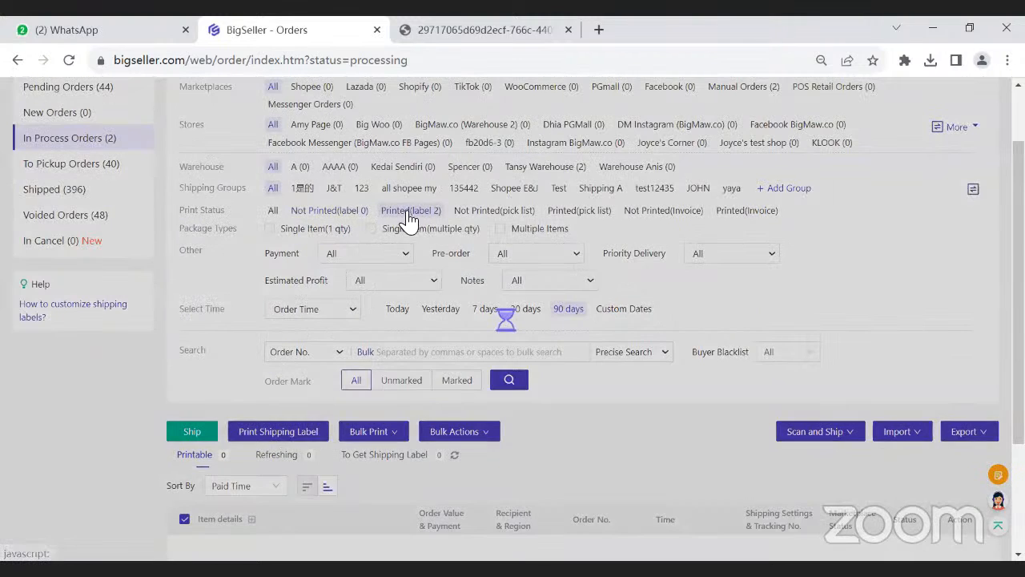
pyautogui.scroll(-4, 323, 419)
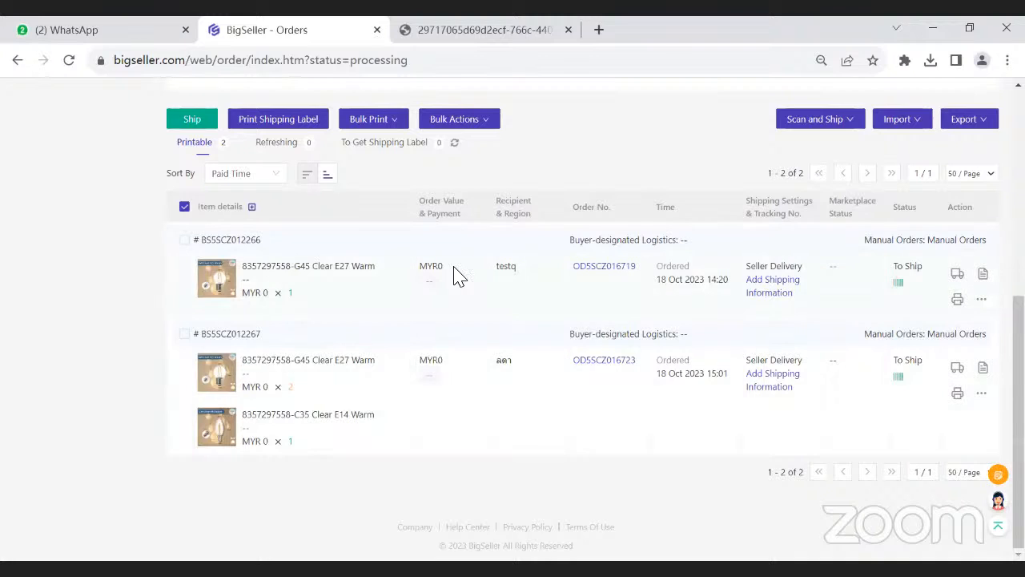
pyautogui.scroll(4, 460, 285)
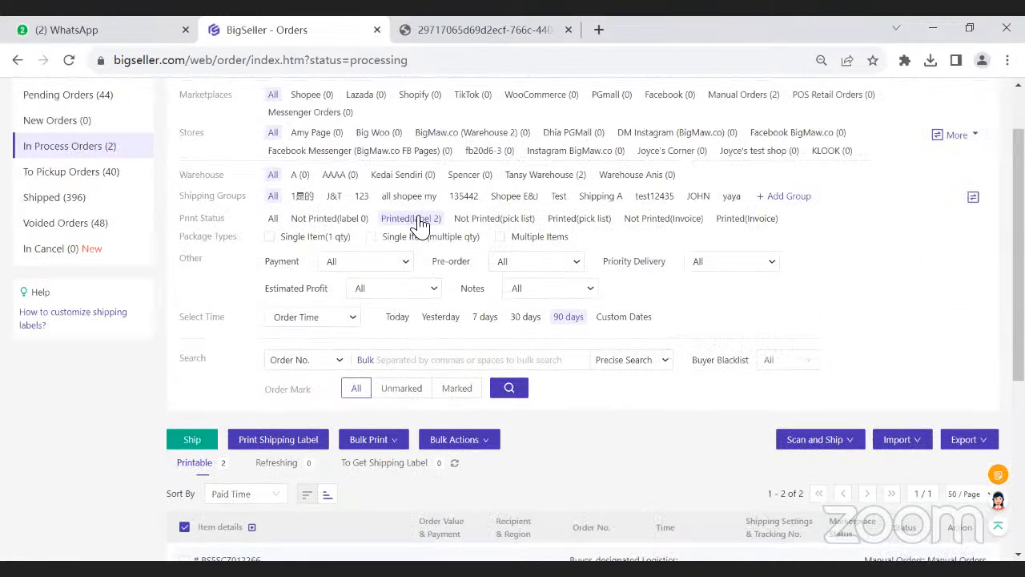
pyautogui.click(273, 221)
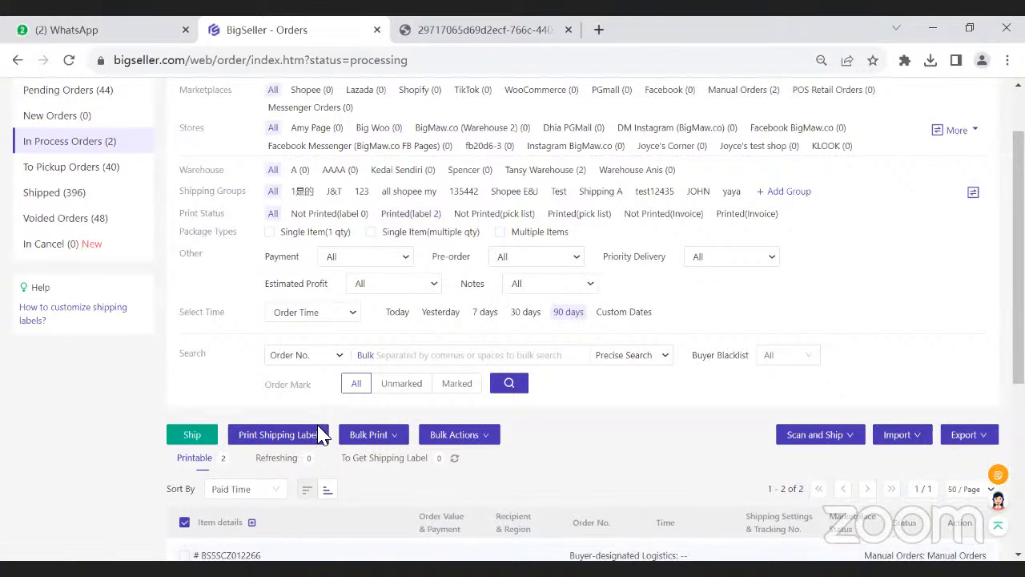
pyautogui.scroll(-2, 481, 435)
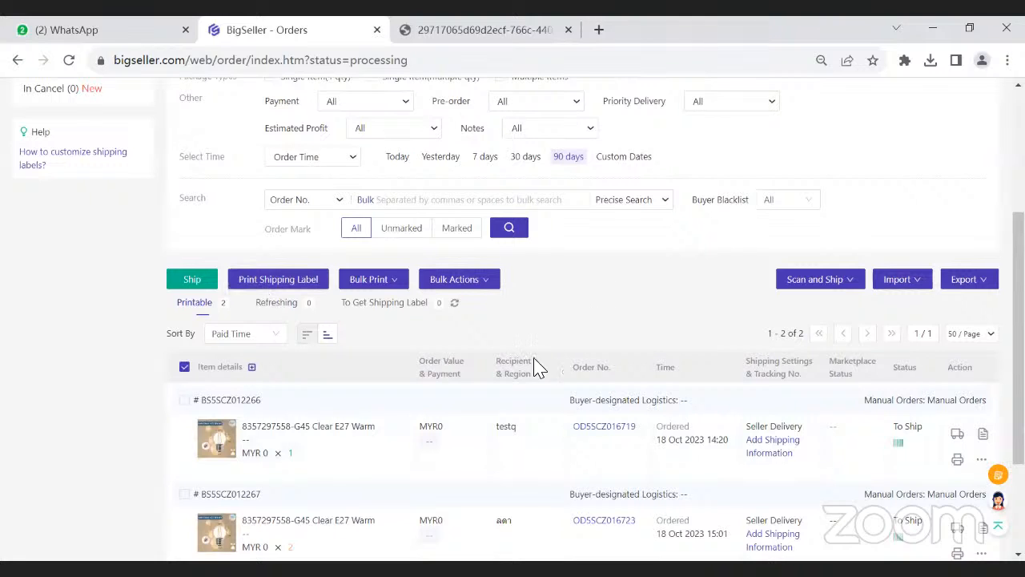
pyautogui.scroll(-1, 453, 330)
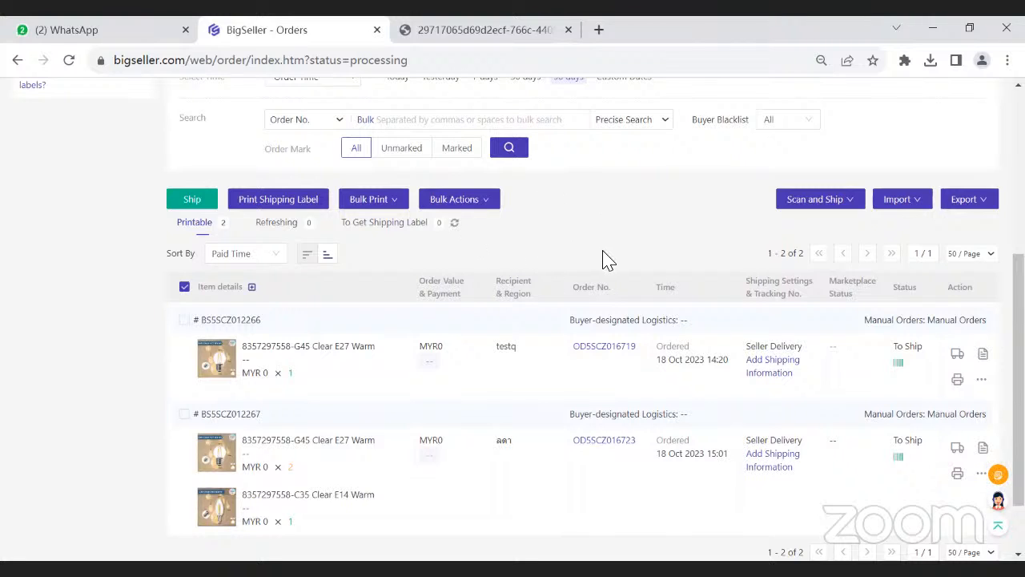
# - Open the Logistics and AWB Settings page of the shipping settings
pyautogui.scroll(1, 604, 258)
pyautogui.scroll(3, 605, 256)
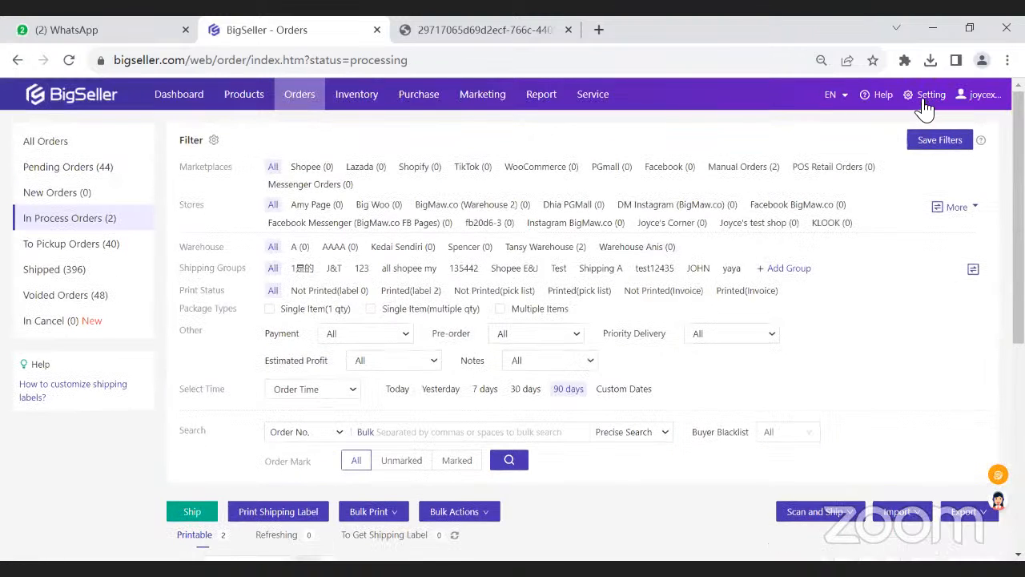
pyautogui.click(924, 99)
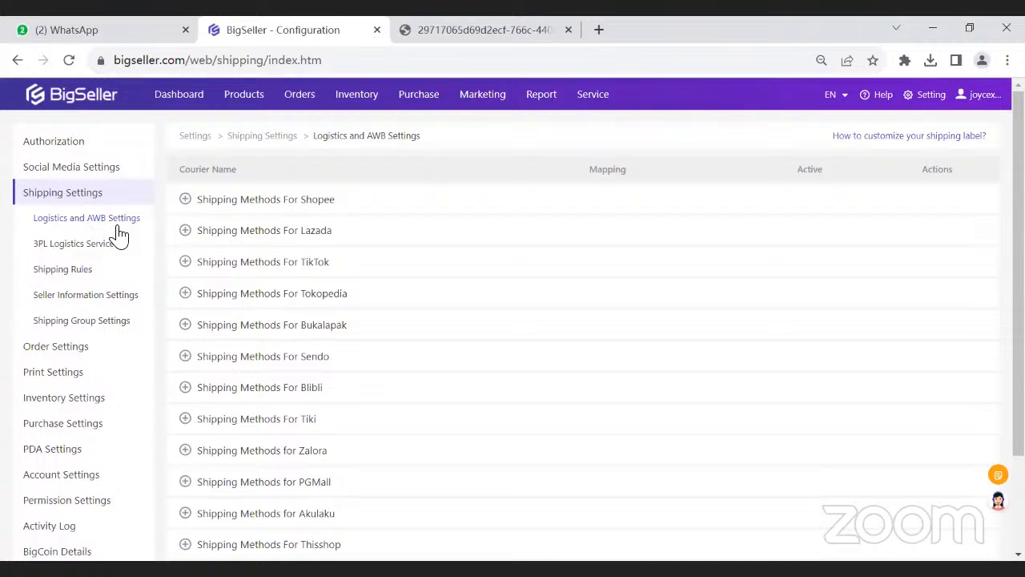
# - Expand the Shopee shipping methods, show the Philippines couriers, and open the J&T Express courier's configuration
pyautogui.click(257, 200)
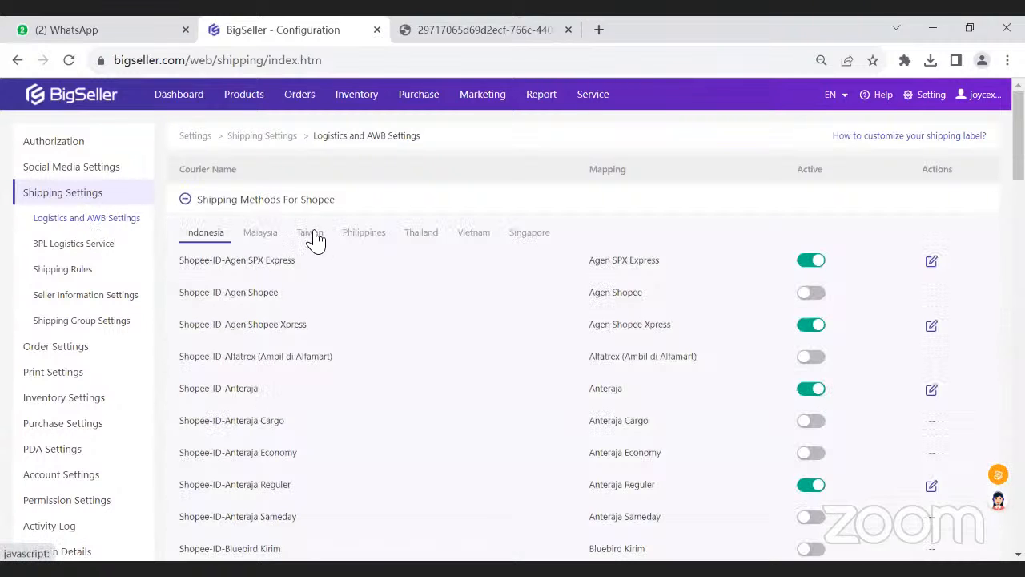
pyautogui.click(364, 241)
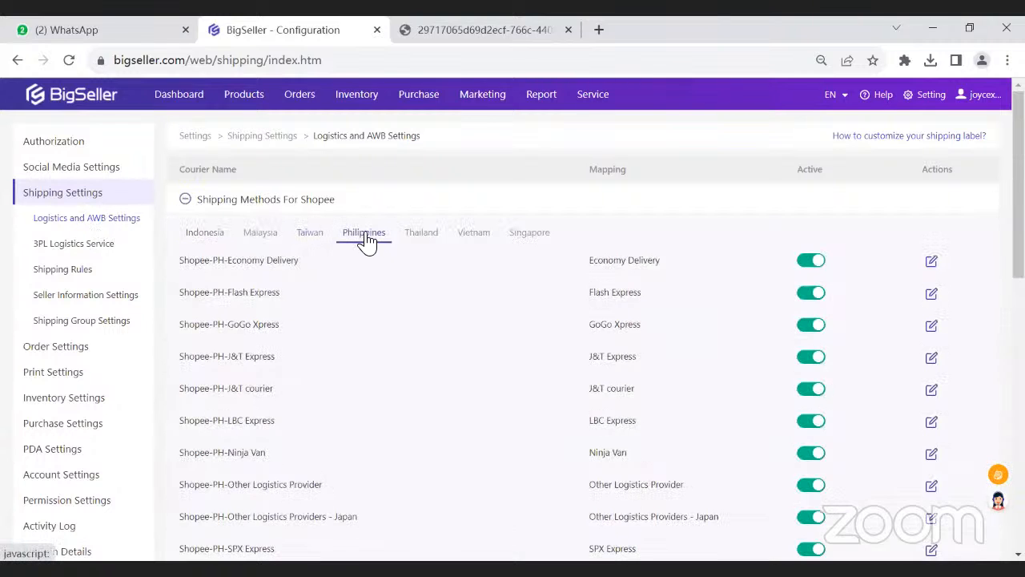
pyautogui.moveTo(181, 357); pyautogui.dragTo(279, 358)
pyautogui.click(280, 357)
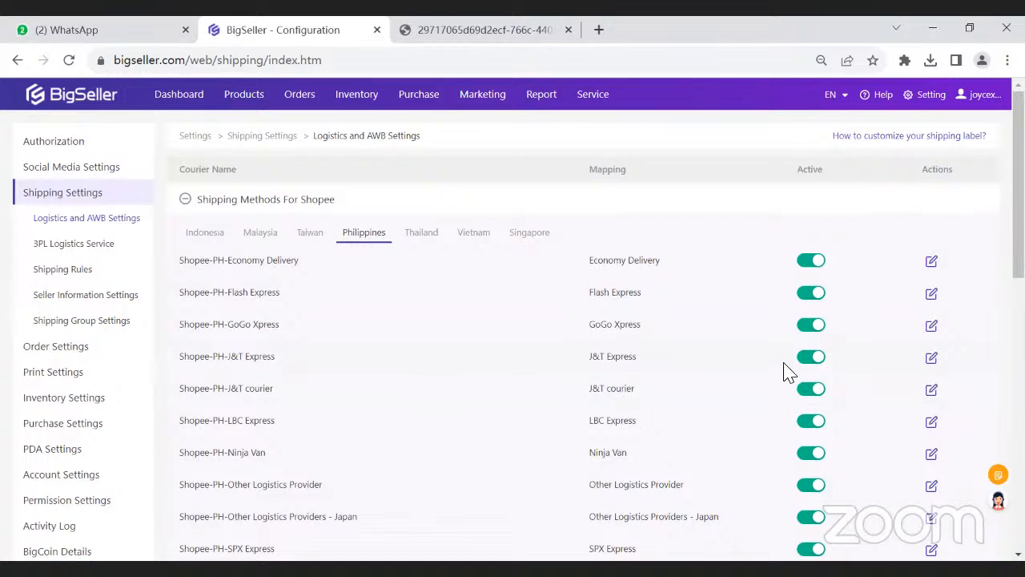
pyautogui.click(932, 360)
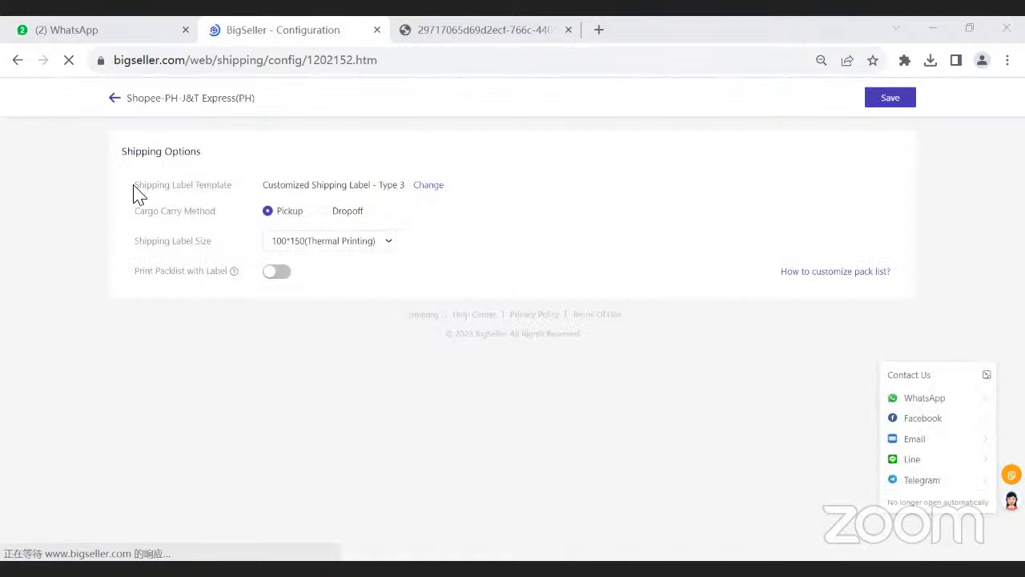
# - Open the default label template selection, preview the Standard Shipping Label, and switch back to the Customized Shipping Label
pyautogui.click(430, 193)
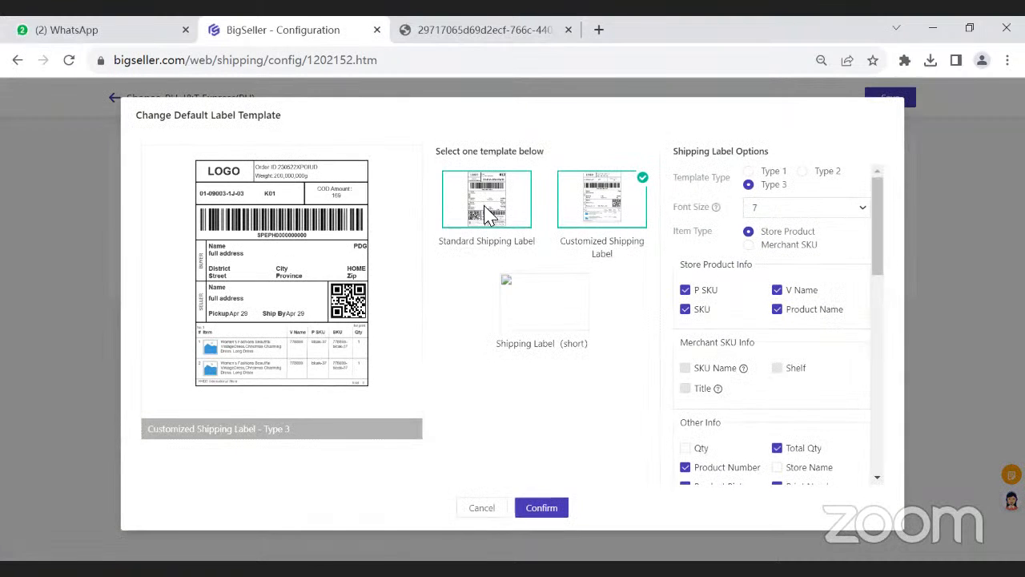
pyautogui.click(489, 239)
pyautogui.moveTo(556, 247); pyautogui.dragTo(649, 250)
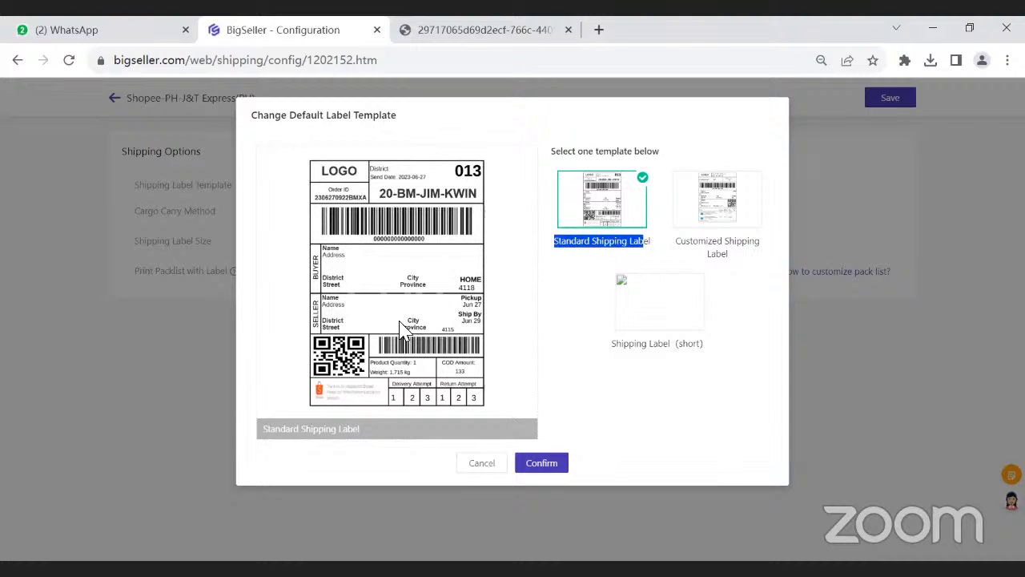
pyautogui.click(618, 248)
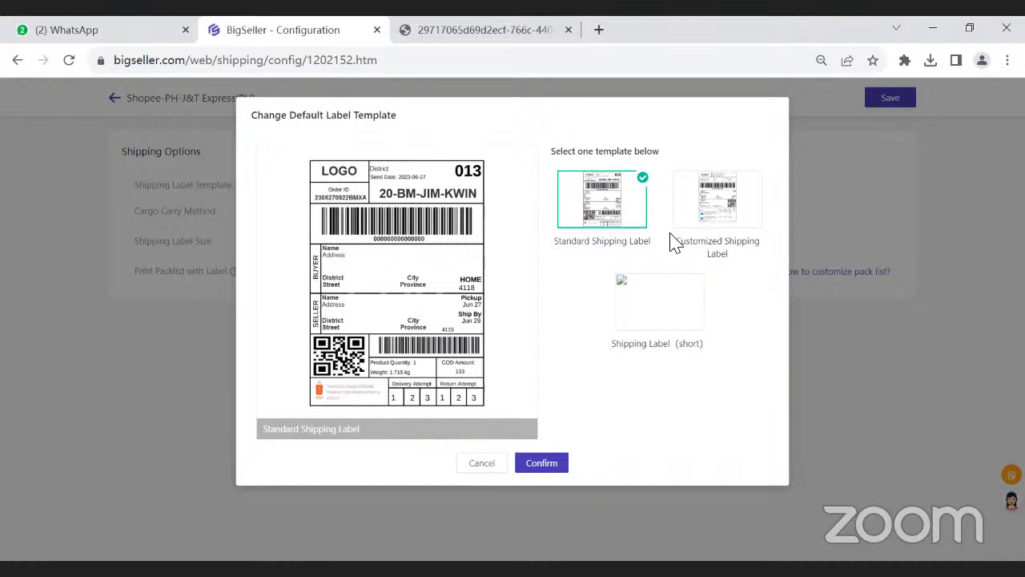
pyautogui.click(712, 210)
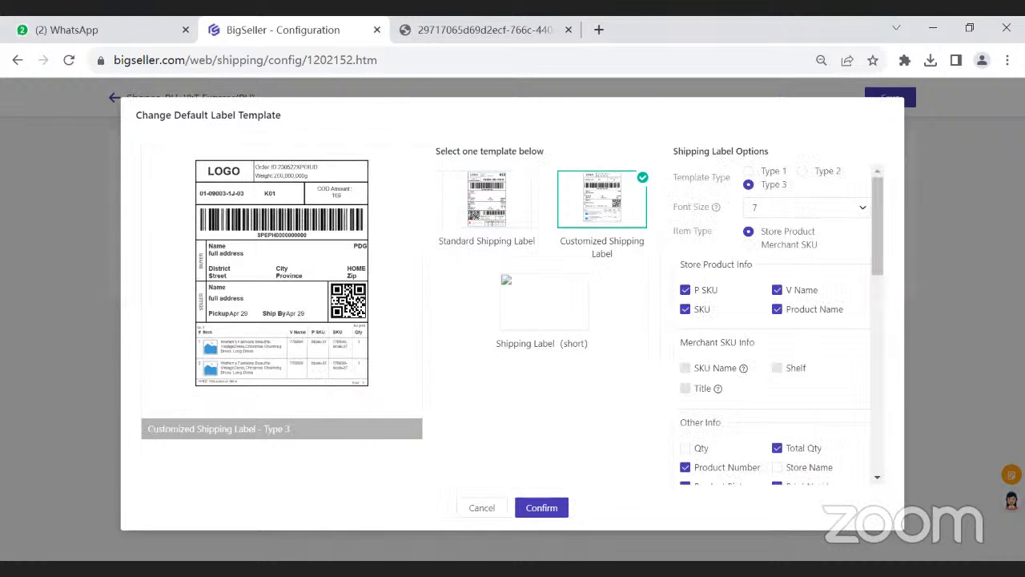
# - Enlarge the page to 100% and compare the Standard Shipping Label with the Customized Shipping Label again
pyautogui.click(1008, 60)
pyautogui.click(957, 233)
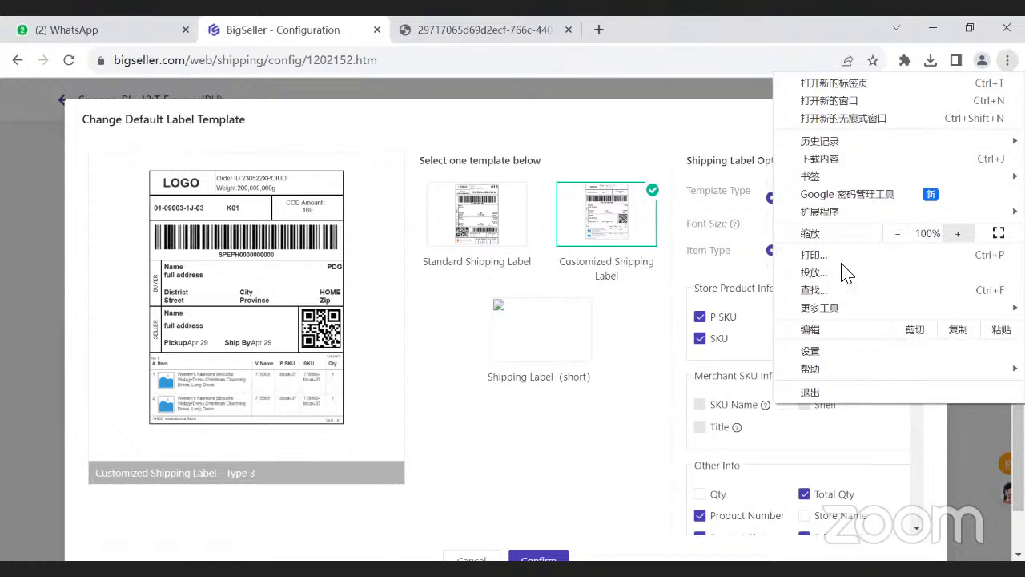
pyautogui.click(435, 334)
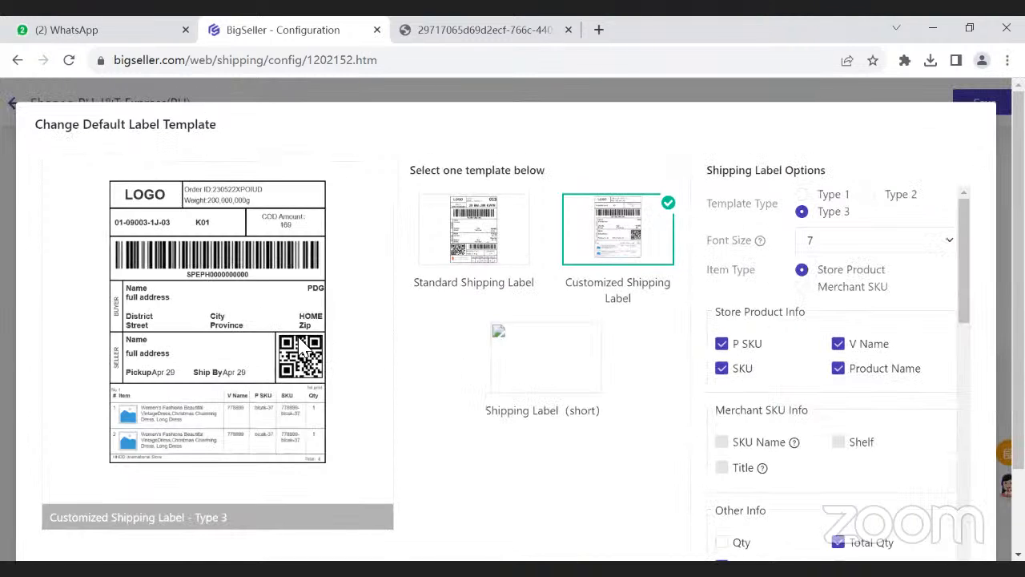
pyautogui.click(498, 249)
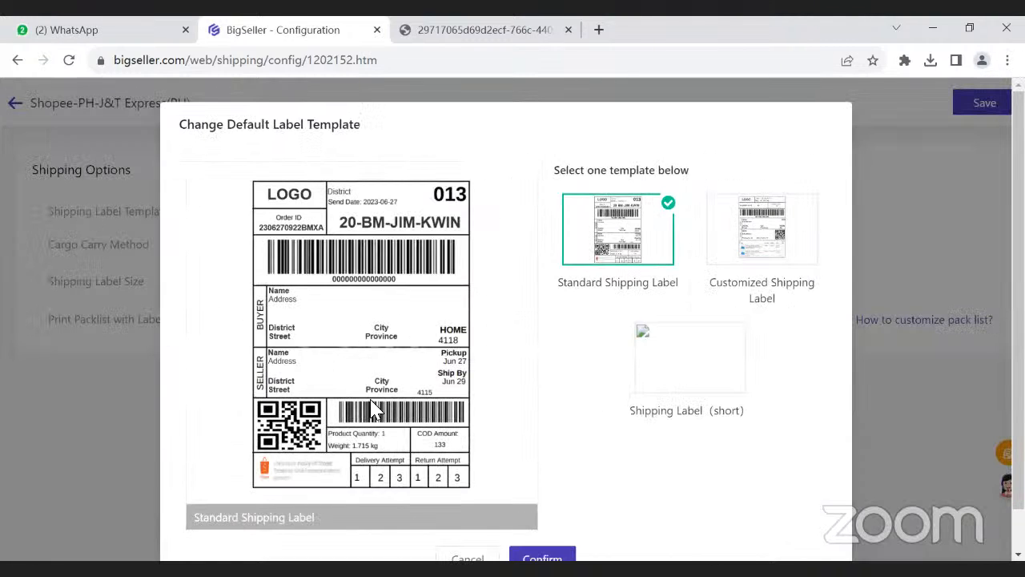
pyautogui.click(753, 261)
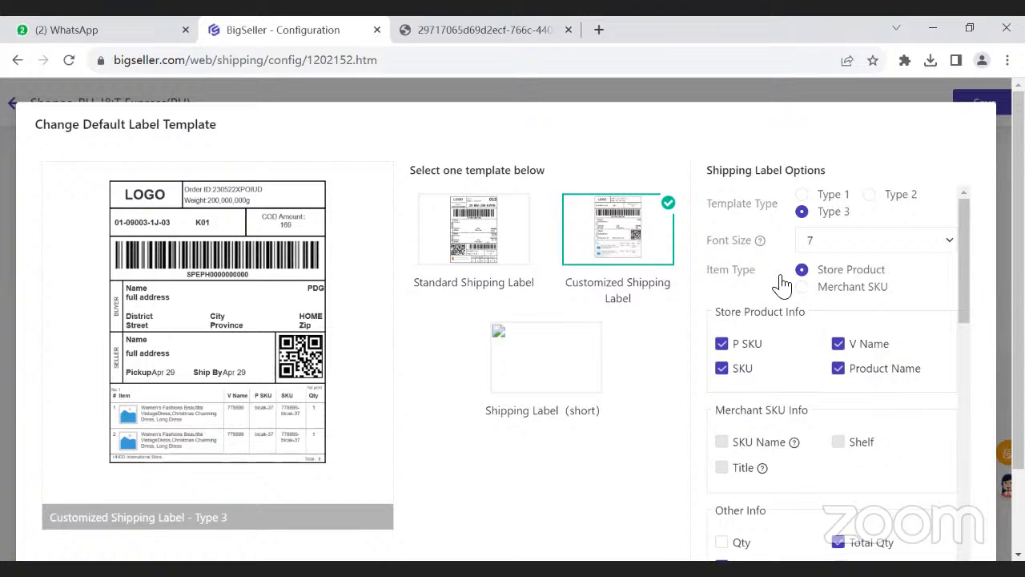
# - Review the customized label's options down to the logo, label note and image, and confirm Customized Shipping Label - Type 3
pyautogui.scroll(-2, 824, 320)
pyautogui.scroll(-2, 845, 346)
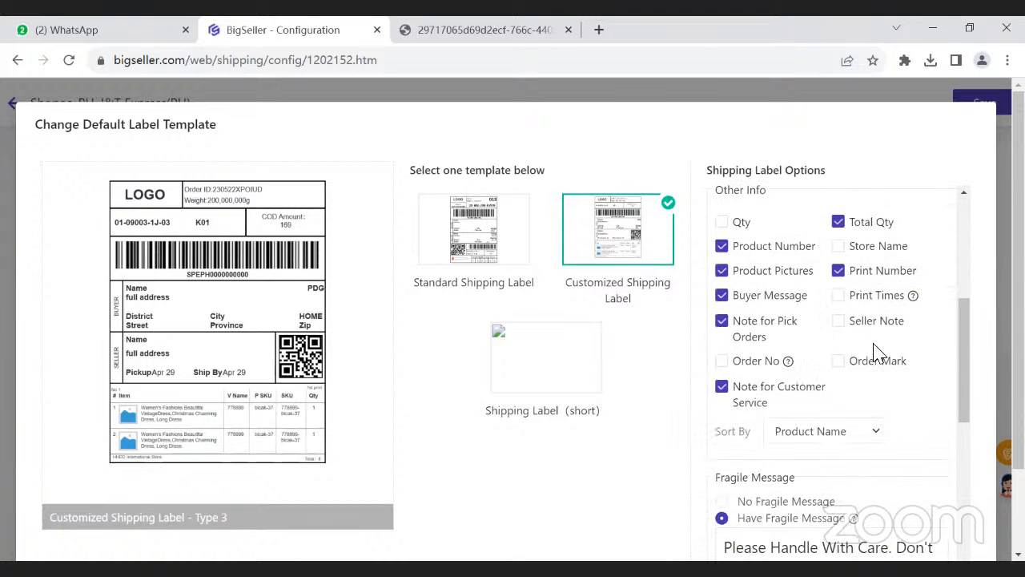
pyautogui.scroll(-2, 803, 372)
pyautogui.scroll(-4, 848, 386)
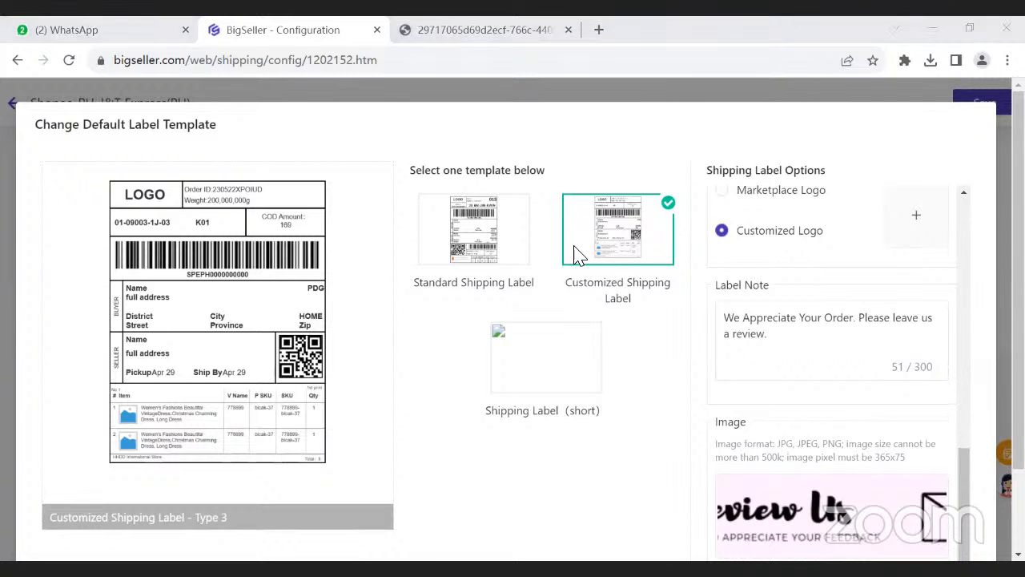
pyautogui.scroll(-3, 913, 365)
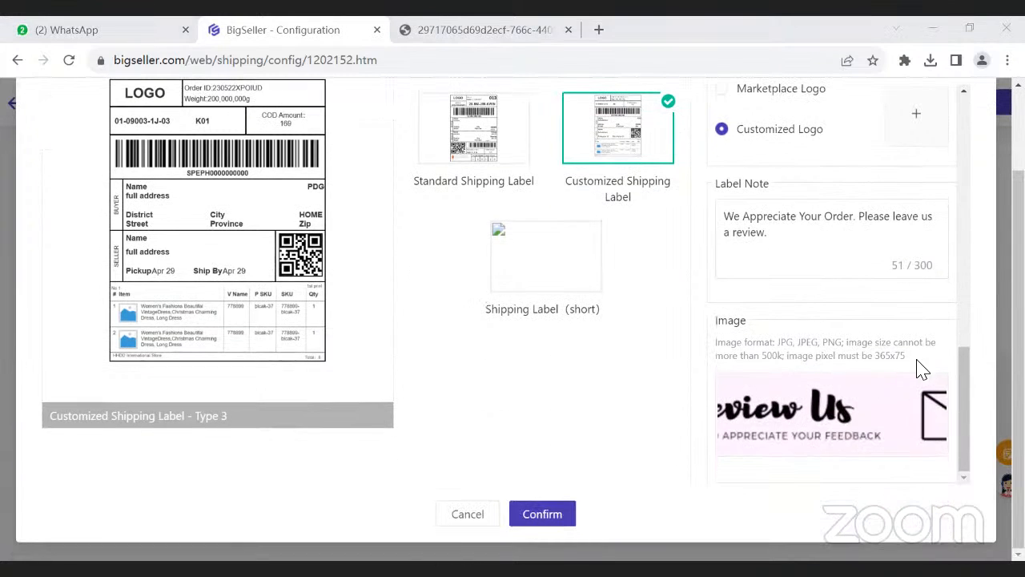
pyautogui.click(542, 514)
# - Look over the courier's shipping label template, cargo carry method and shipping label size
pyautogui.moveTo(53, 211); pyautogui.dragTo(255, 213)
pyautogui.click(292, 214)
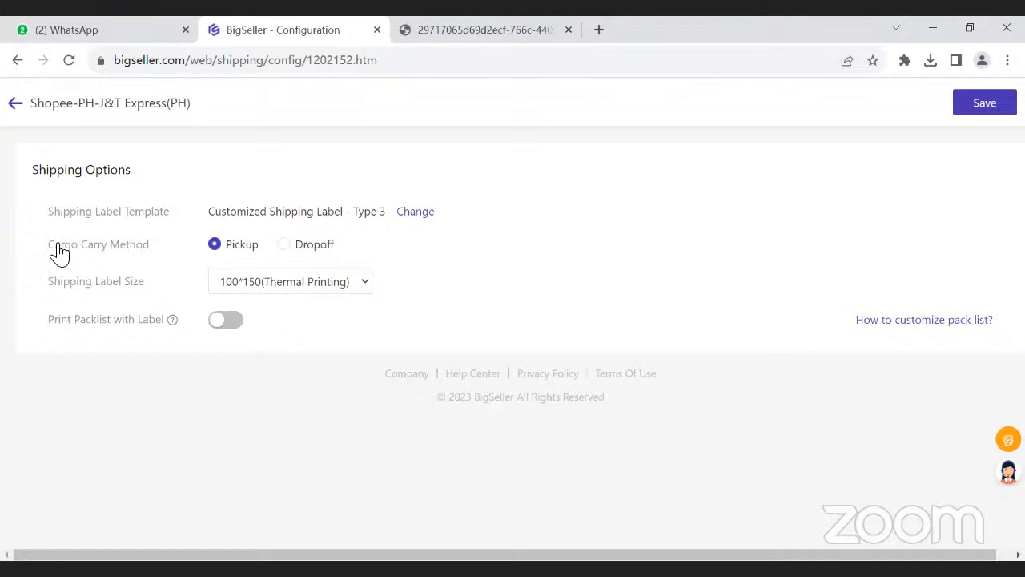
pyautogui.moveTo(55, 245); pyautogui.dragTo(146, 246)
pyautogui.click(154, 247)
pyautogui.moveTo(54, 282); pyautogui.dragTo(197, 297)
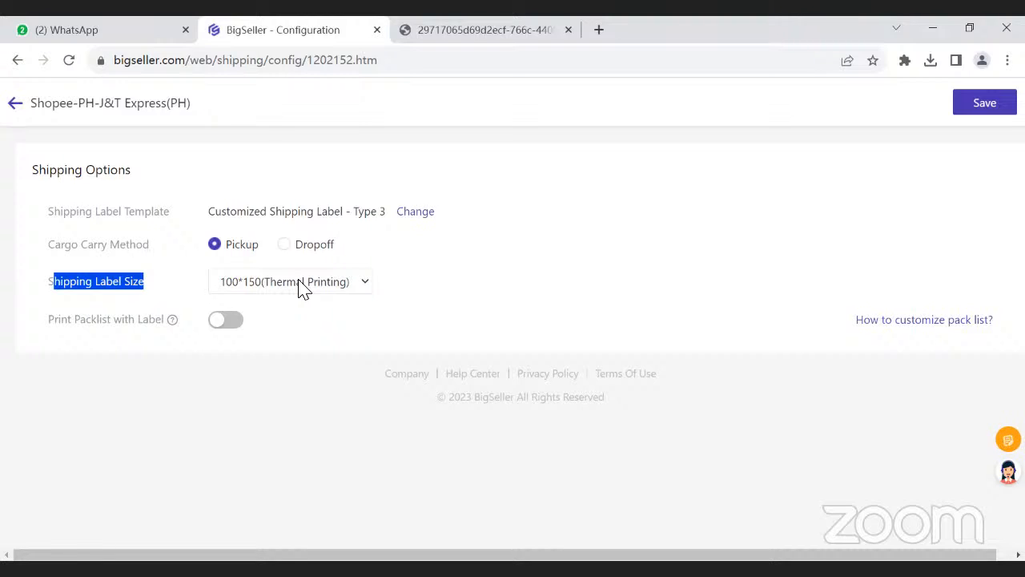
pyautogui.click(78, 282)
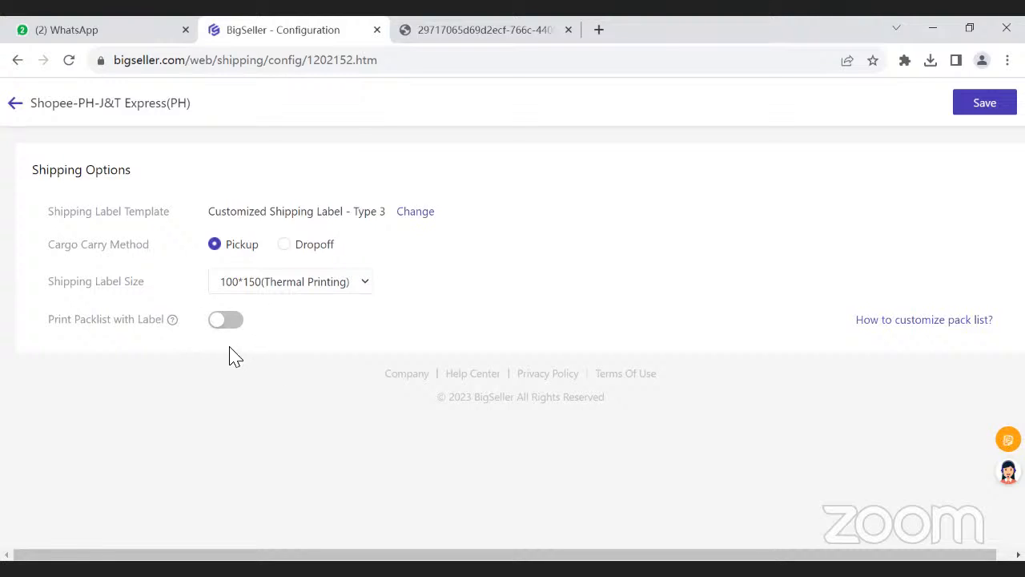
# - View the generated shipping label PDF, return to the J&T Express configuration, and save its shipping options
pyautogui.click(442, 36)
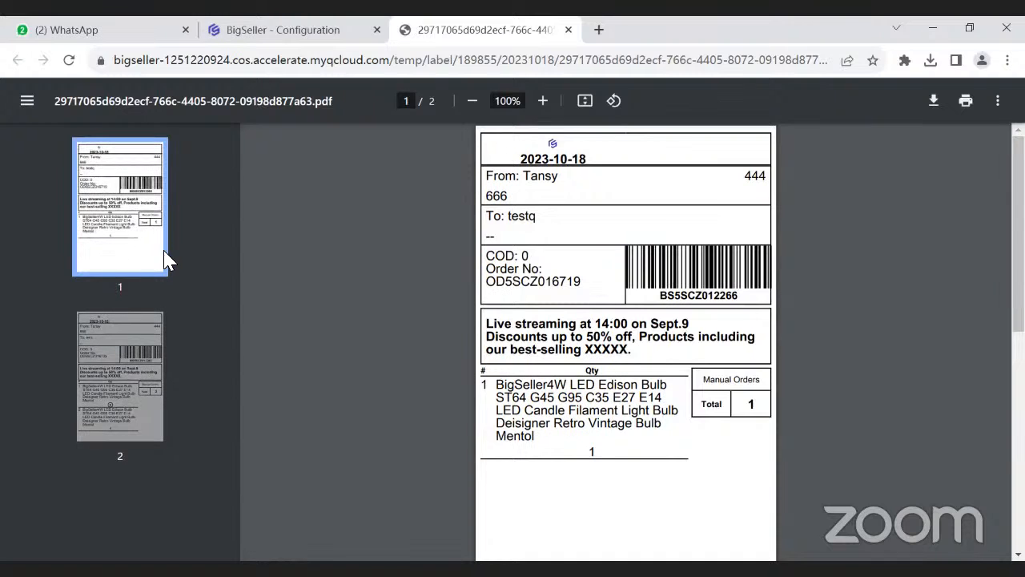
pyautogui.click(332, 32)
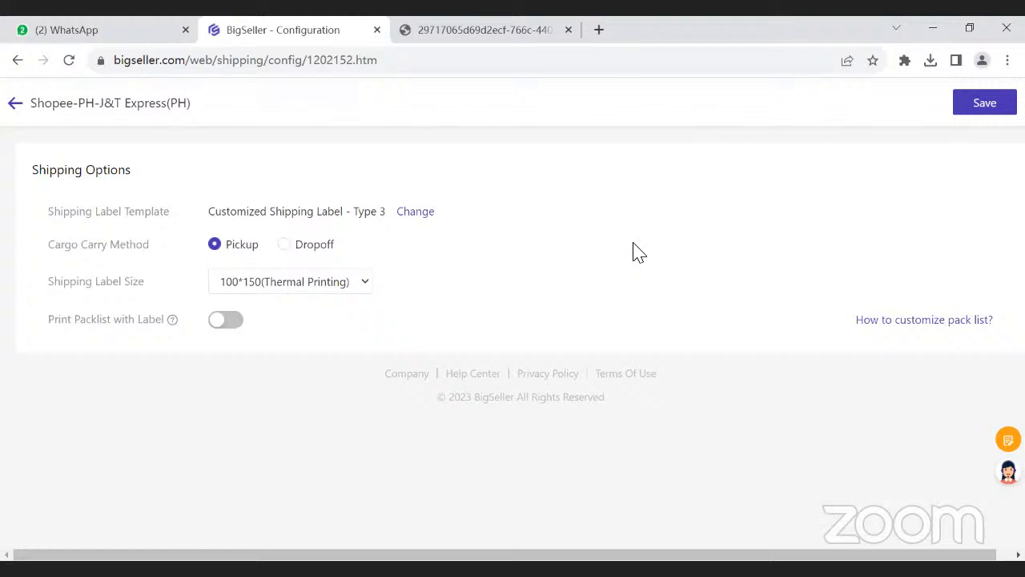
pyautogui.click(985, 109)
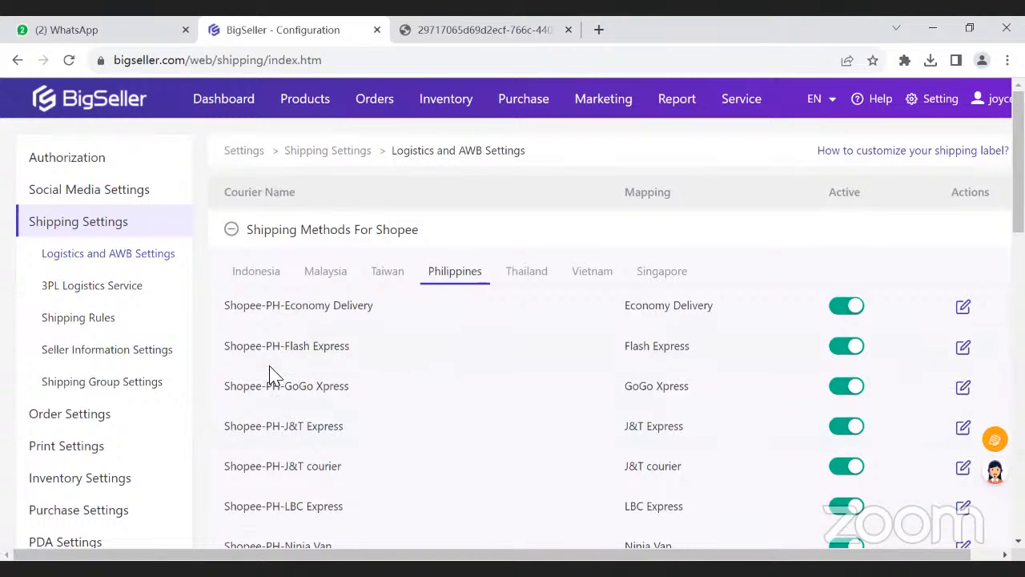
# - Open the Print Settings, review the pack list, pick list and summary list templates, and show the Invoice Templates
pyautogui.click(51, 455)
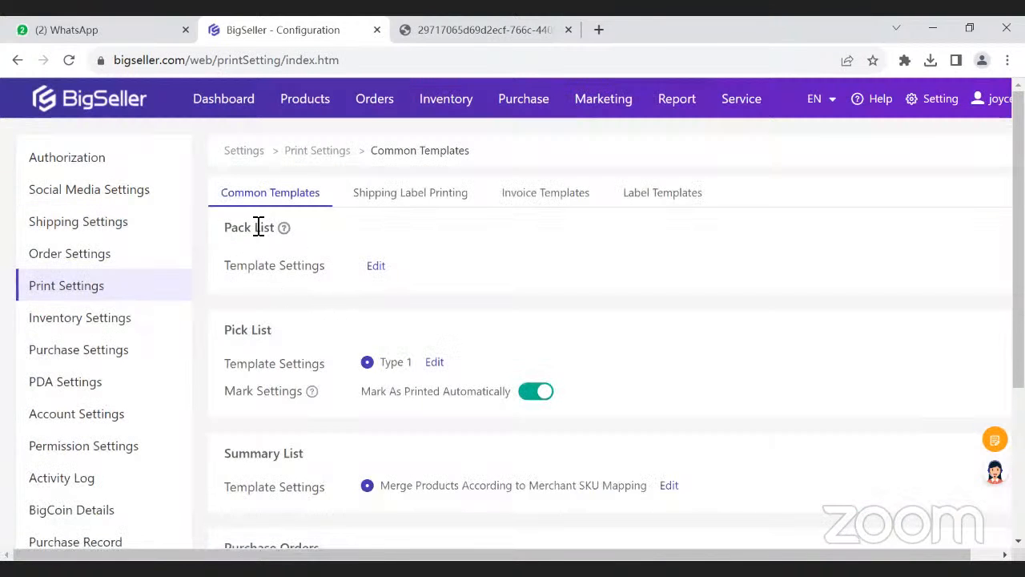
pyautogui.moveTo(234, 231); pyautogui.dragTo(280, 230)
pyautogui.moveTo(240, 333); pyautogui.dragTo(273, 343)
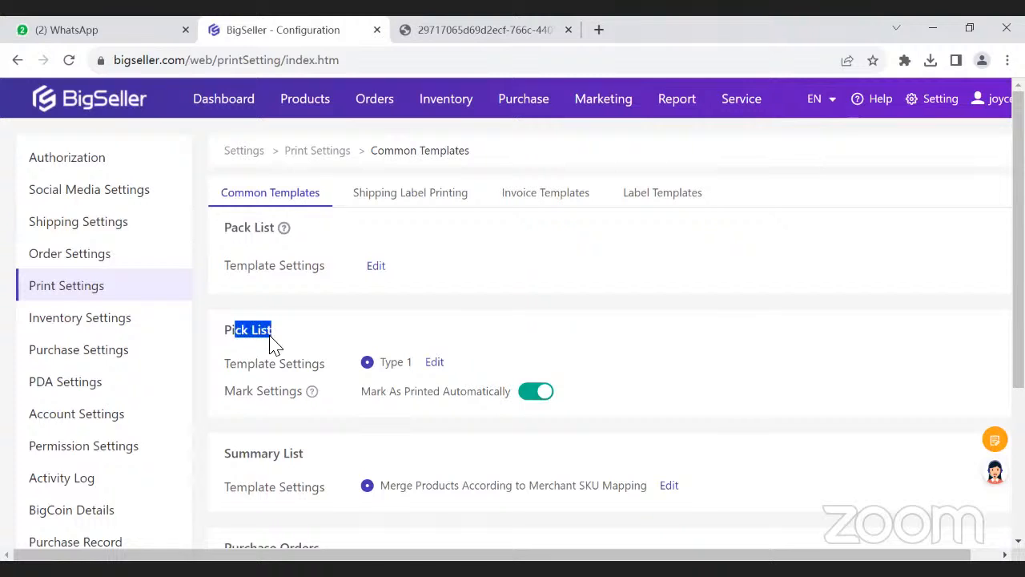
pyautogui.moveTo(226, 454); pyautogui.dragTo(289, 457)
pyautogui.click(425, 268)
pyautogui.click(535, 196)
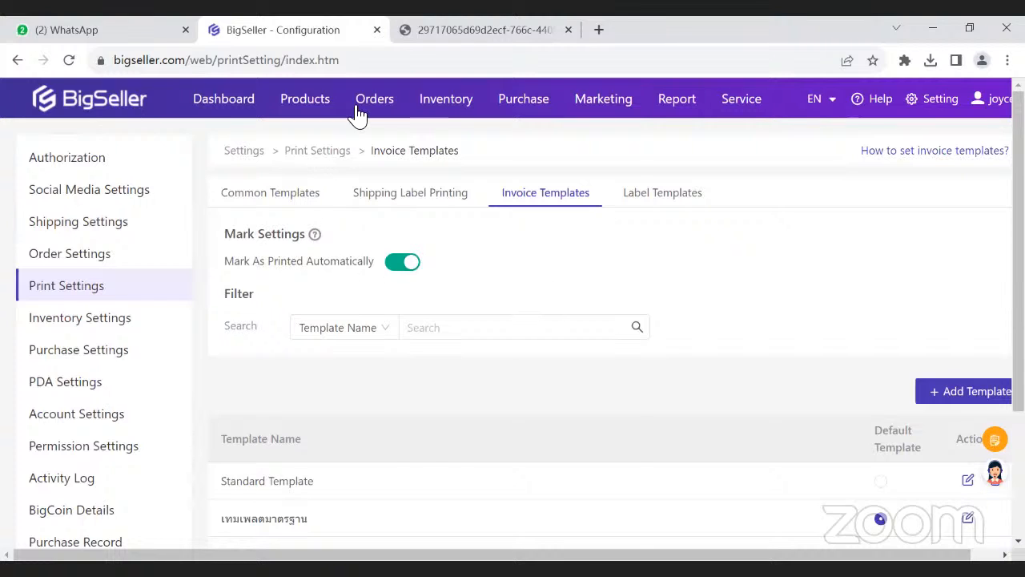
# - Go to the processing orders, show the In Process Orders, and reduce the page zoom by one level
pyautogui.moveTo(365, 110)
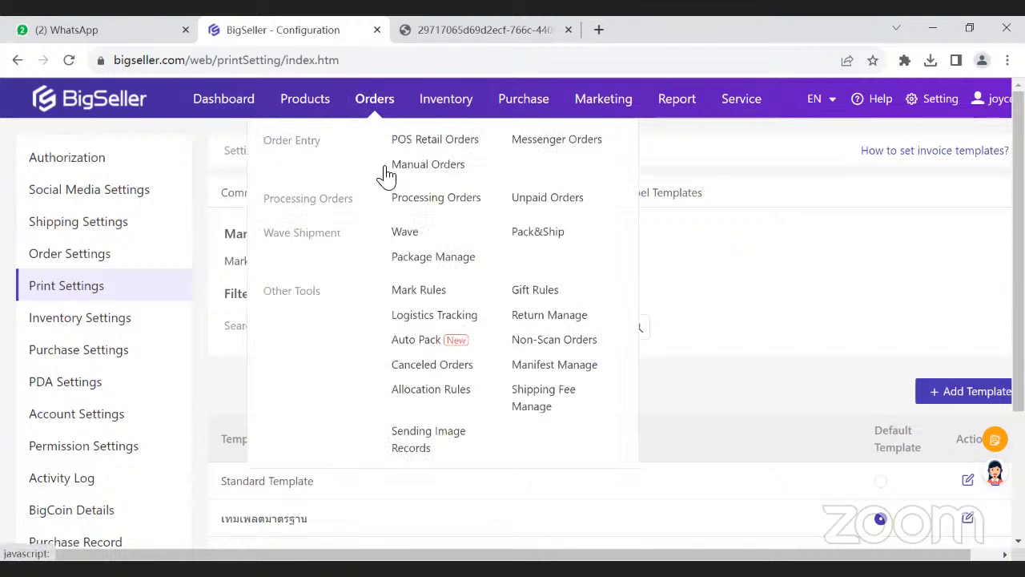
pyautogui.click(413, 199)
pyautogui.click(52, 264)
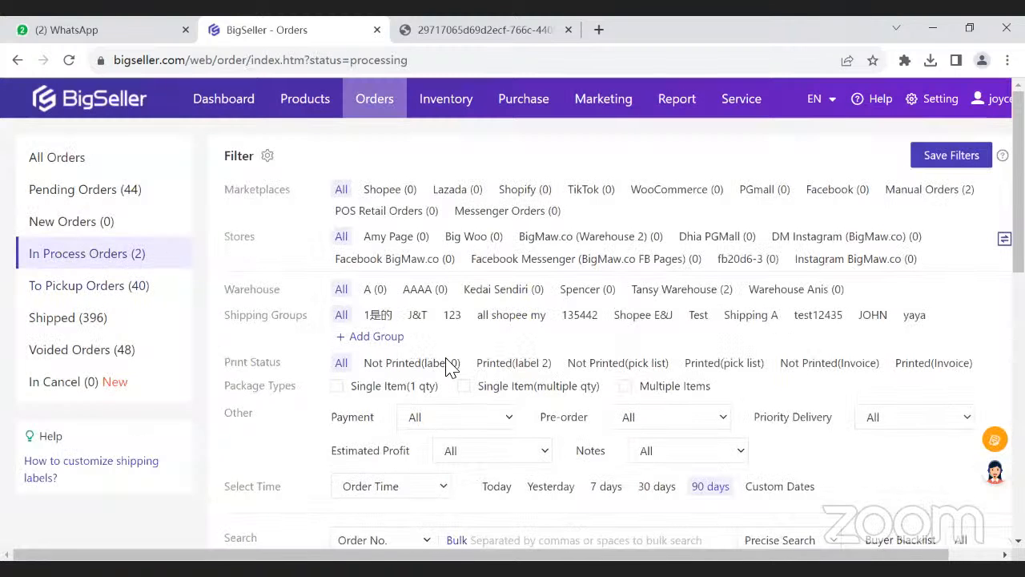
pyautogui.scroll(-3, 383, 400)
pyautogui.scroll(-1, 377, 385)
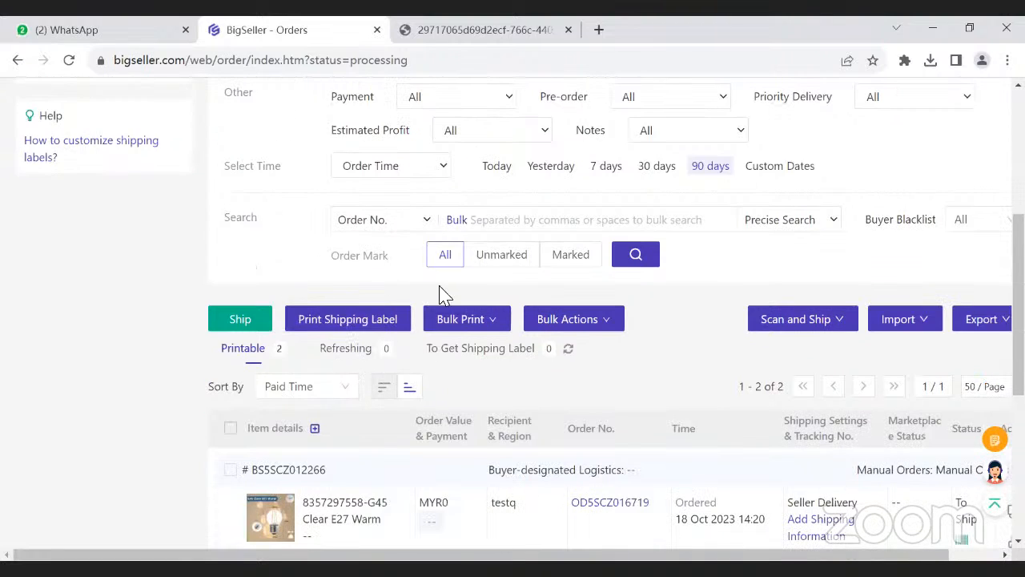
pyautogui.click(1007, 60)
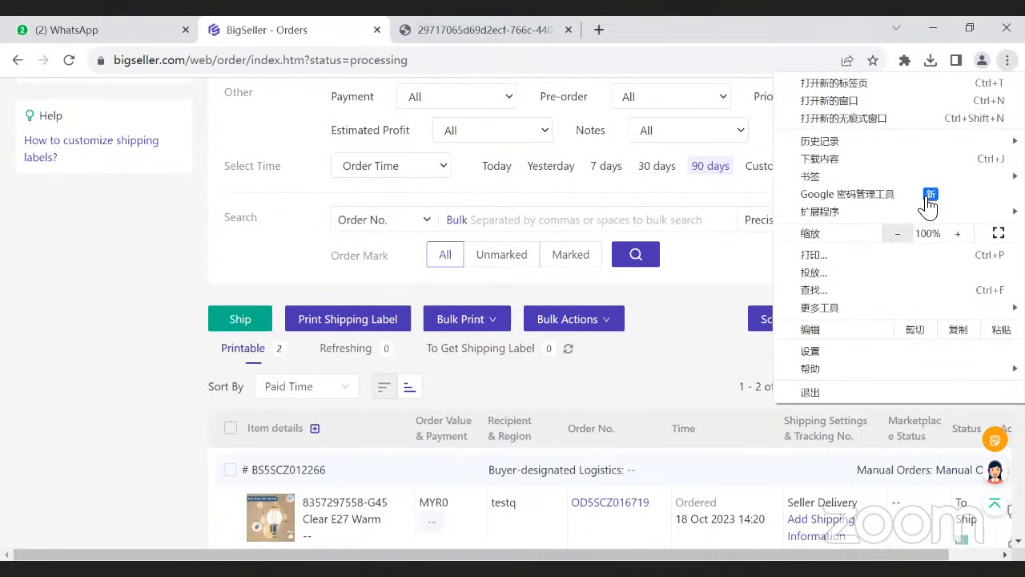
pyautogui.click(897, 233)
pyautogui.click(580, 313)
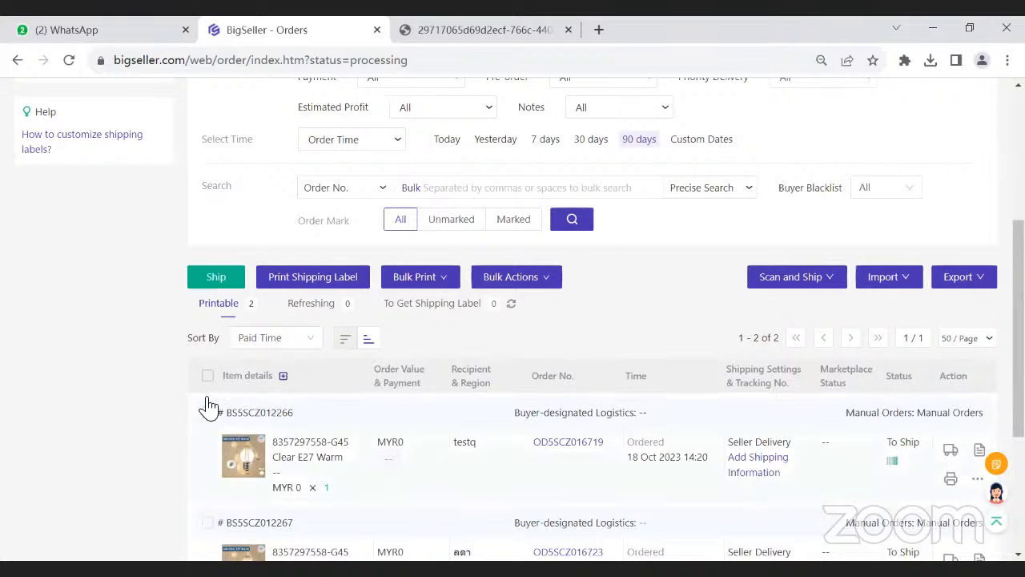
# - Try selecting only the first in-process order, clear it, and select all orders in the list
pyautogui.scroll(-1, 575, 394)
pyautogui.scroll(-1, 575, 394)
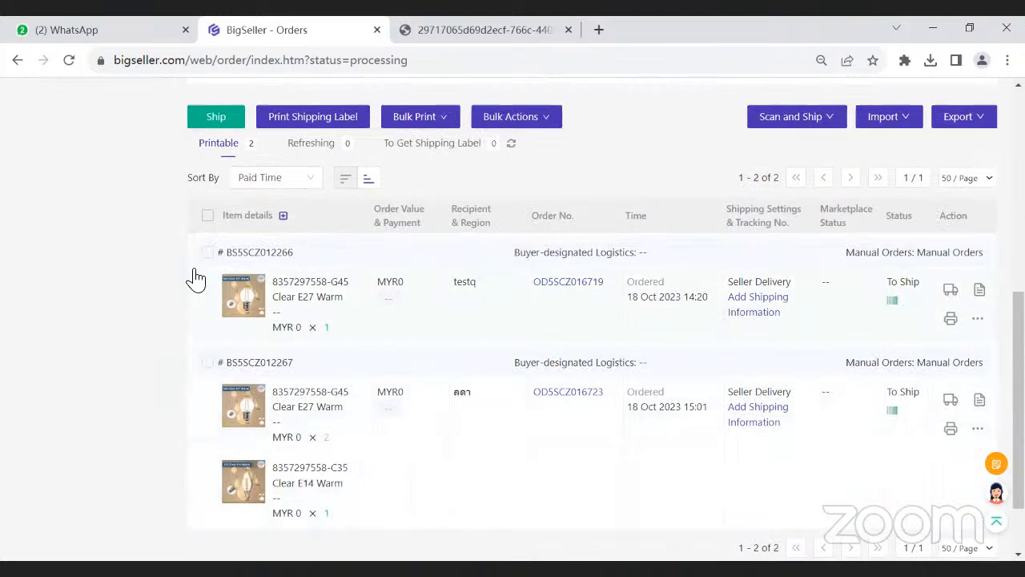
pyautogui.click(206, 253)
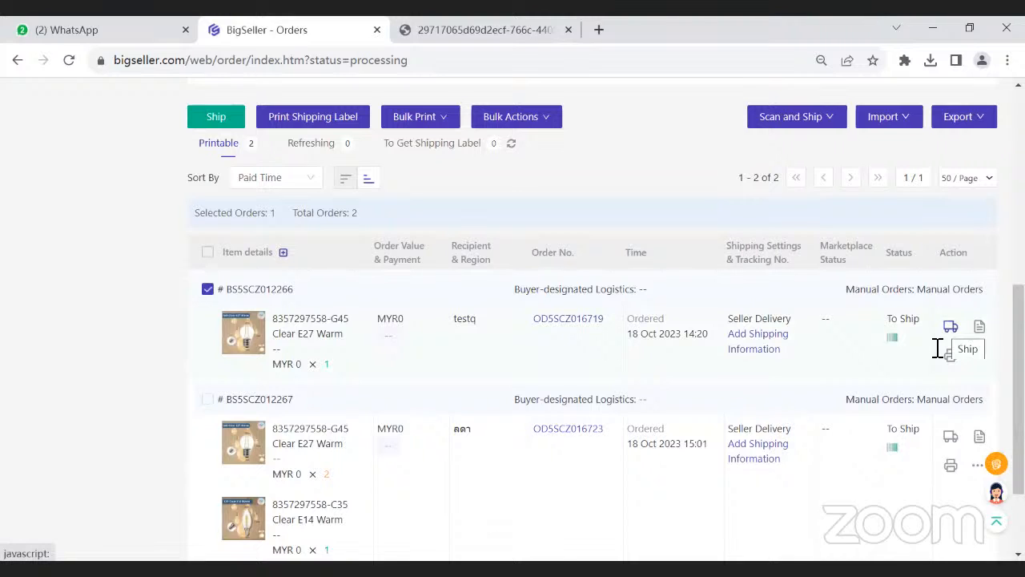
pyautogui.click(206, 287)
pyautogui.click(207, 214)
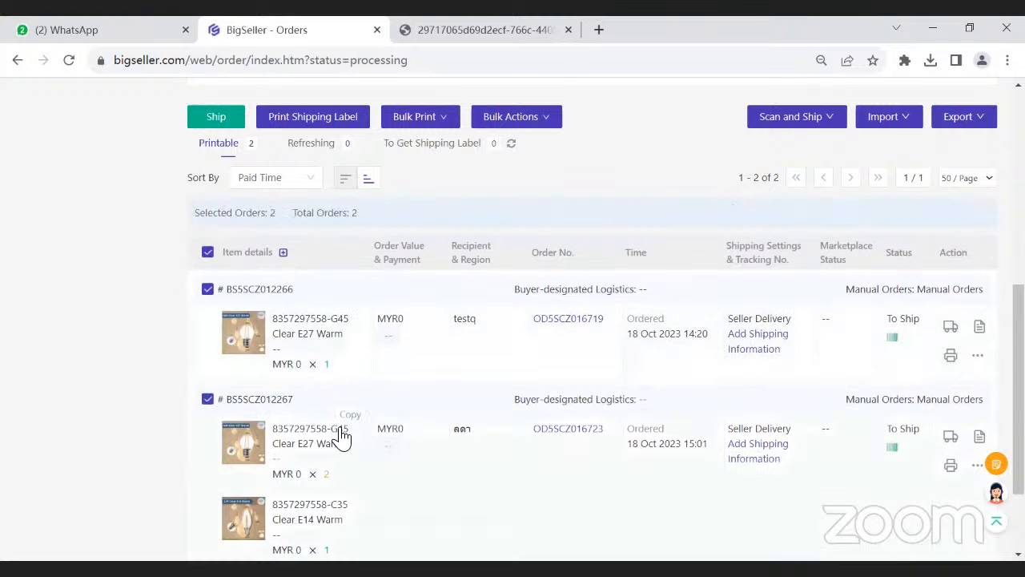
pyautogui.scroll(2, 210, 258)
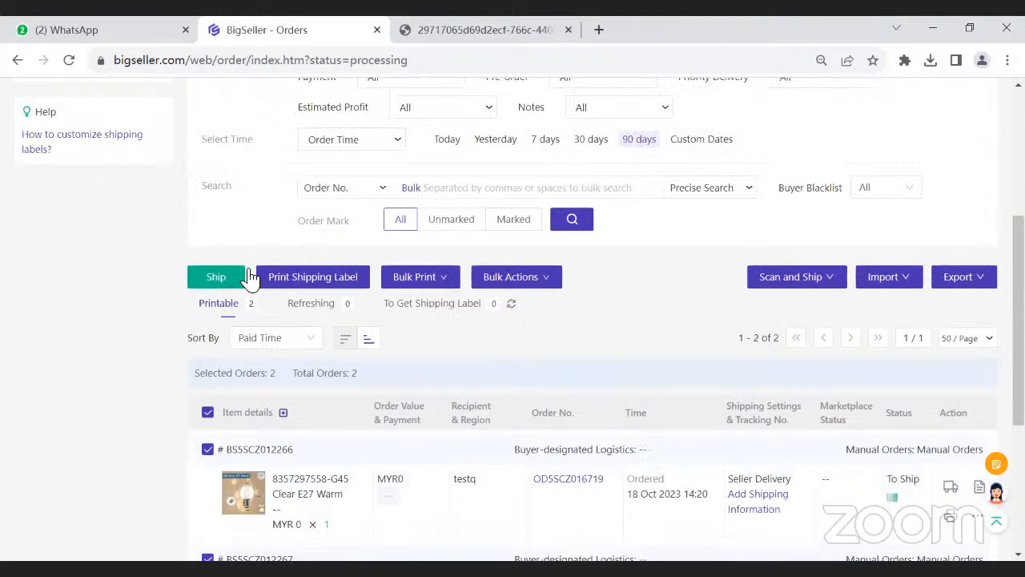
pyautogui.scroll(-1, 304, 400)
pyautogui.scroll(-2, 316, 424)
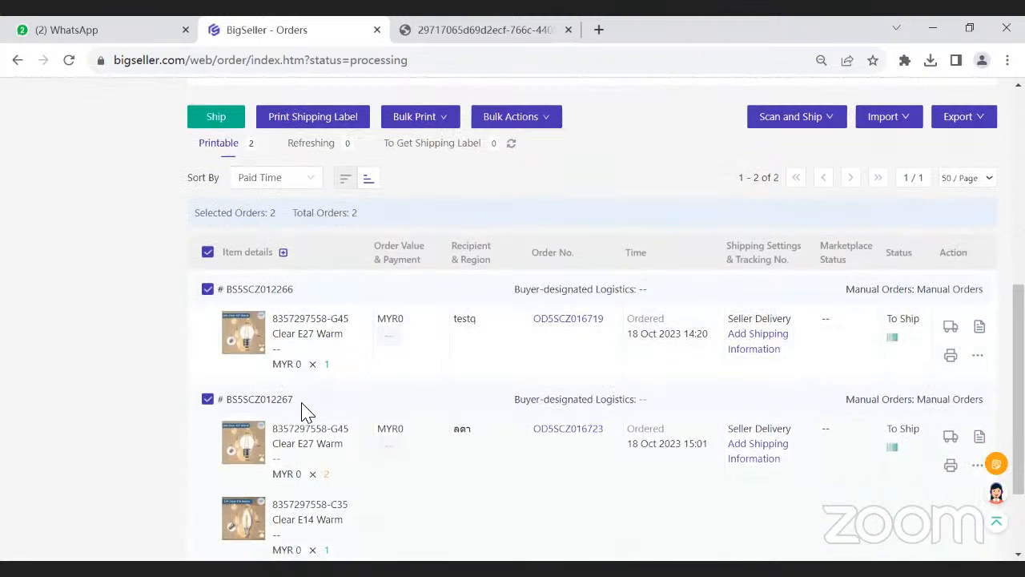
pyautogui.scroll(3, 201, 264)
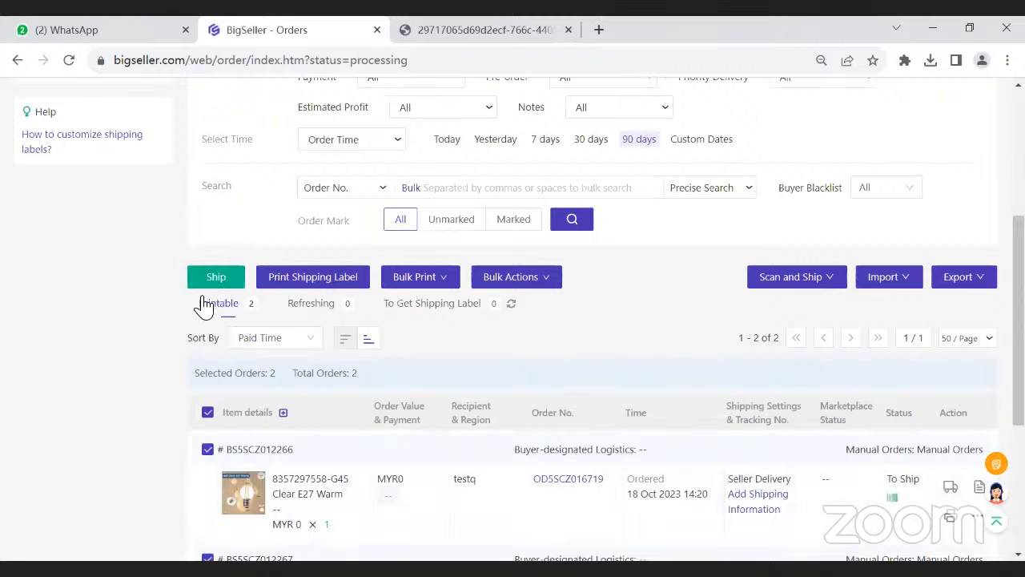
# - Open the Scan to Ship page, return to the orders page, and look over the in-process orders
pyautogui.moveTo(781, 278)
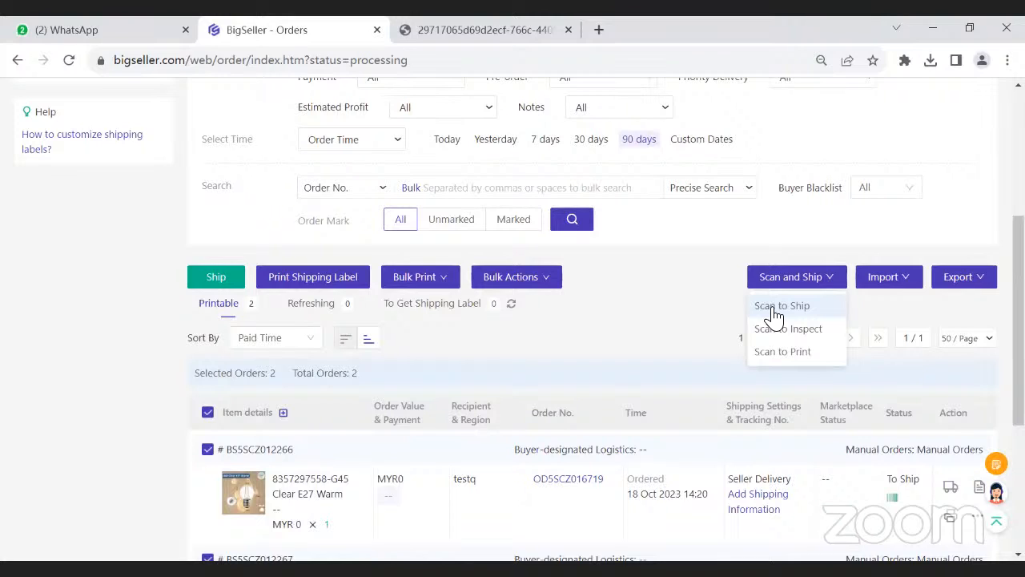
pyautogui.click(777, 306)
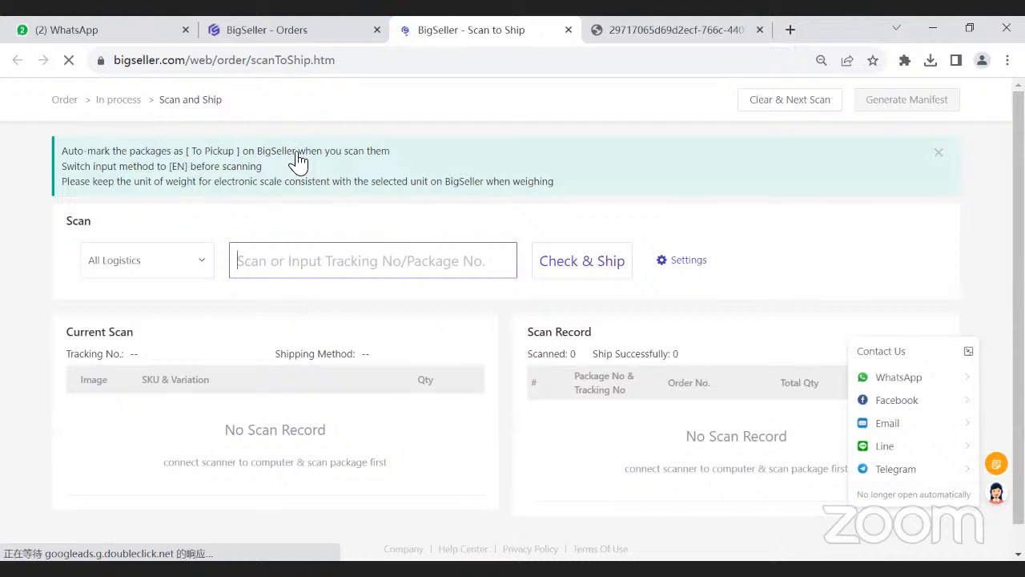
pyautogui.click(272, 41)
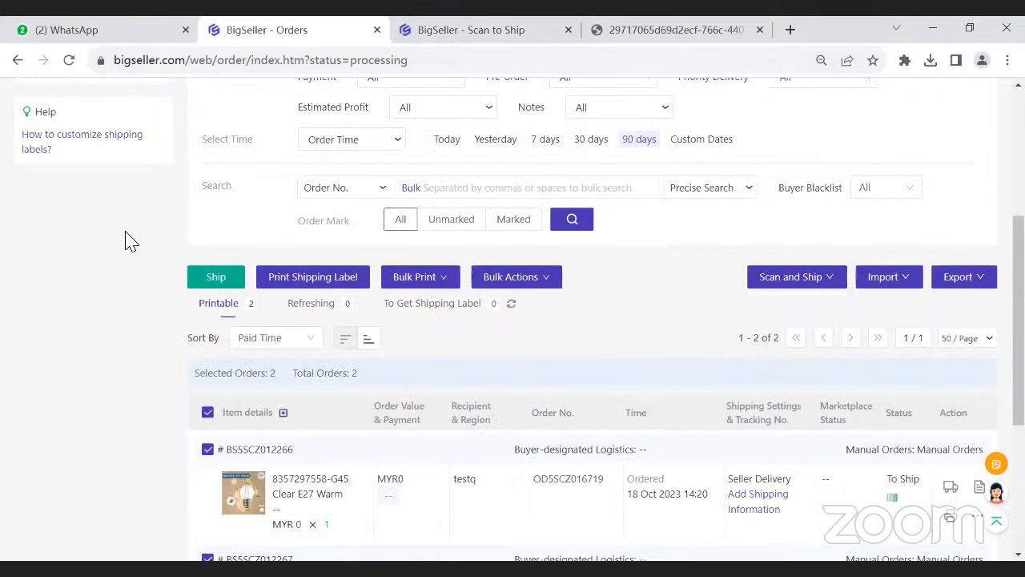
pyautogui.scroll(5, 72, 240)
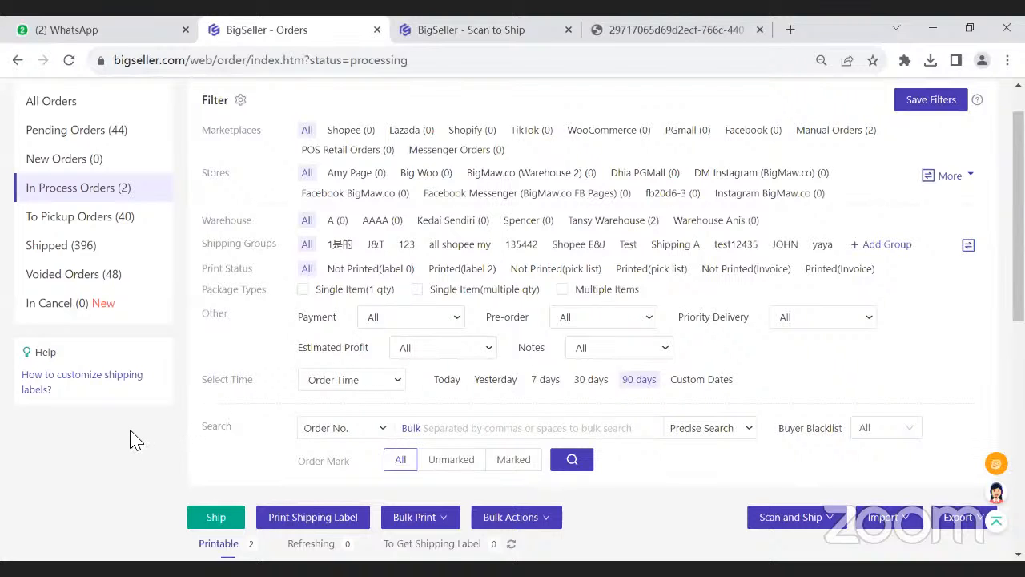
pyautogui.scroll(-5, 134, 439)
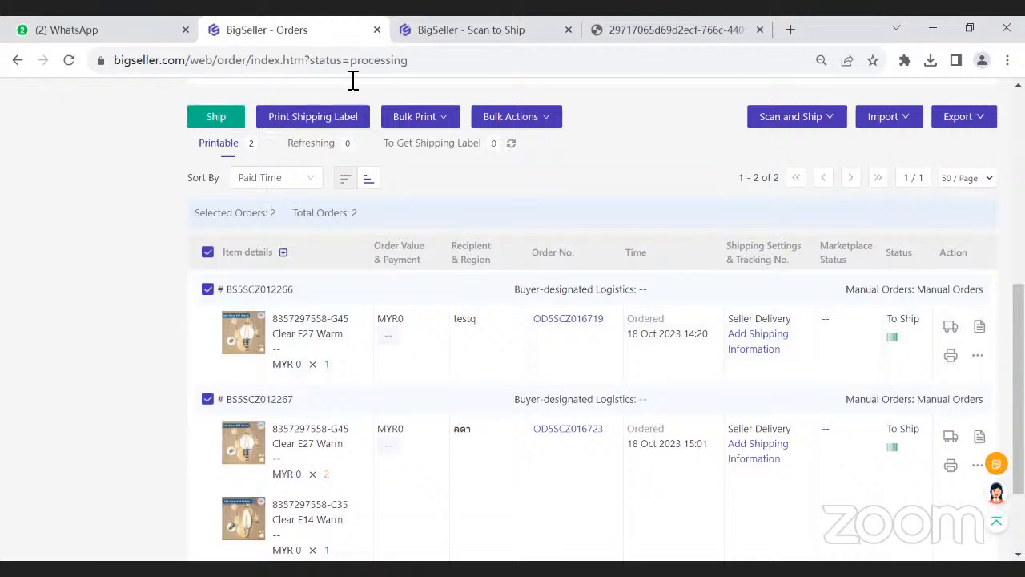
# - View the Scan and Ship page, switch to the BigSeller mobile app to show its home screen, and return to the browser
pyautogui.click(429, 33)
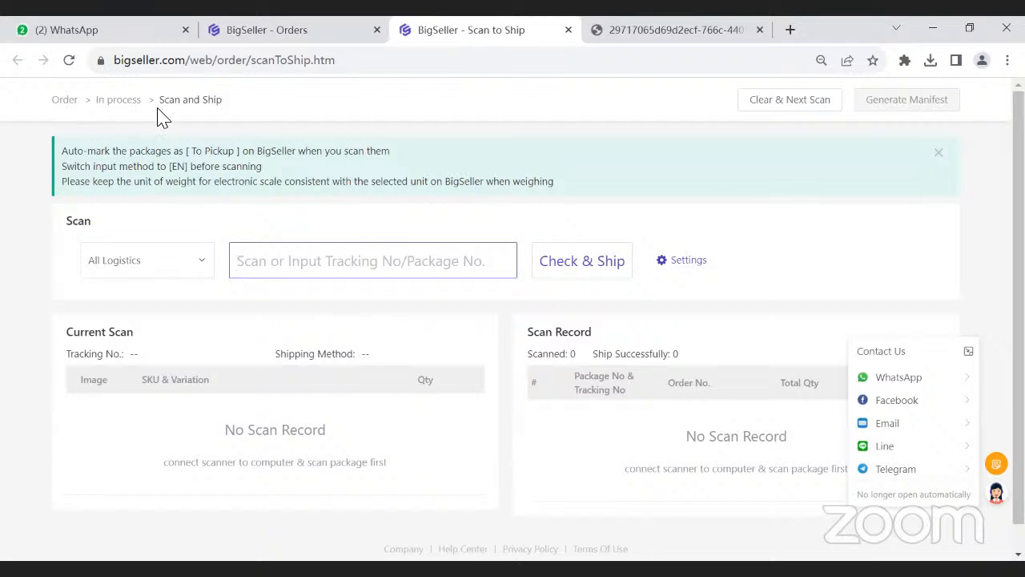
pyautogui.moveTo(158, 102); pyautogui.dragTo(221, 103)
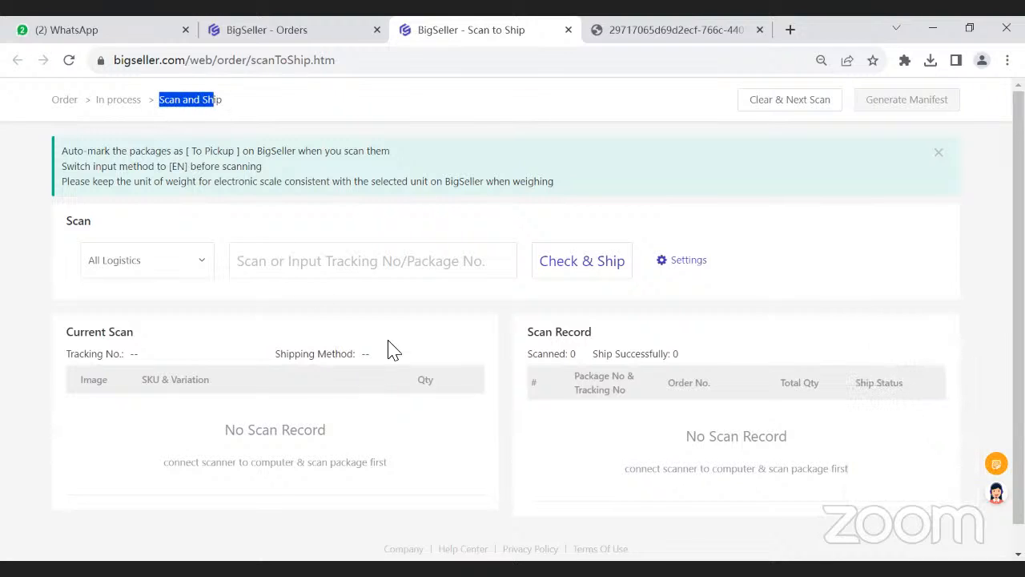
pyautogui.click(405, 358)
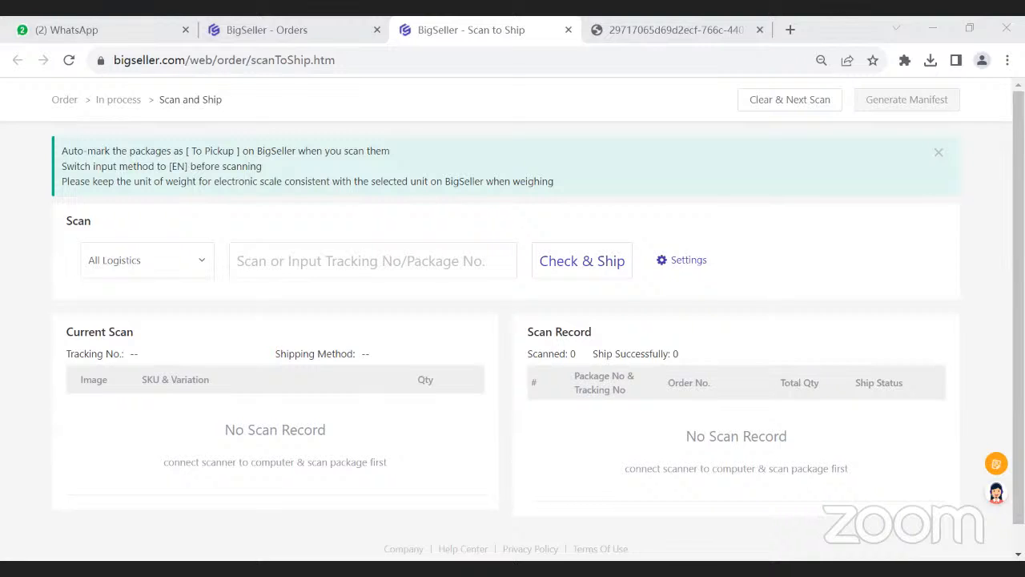
pyautogui.hotkey('alt', 'Tab')
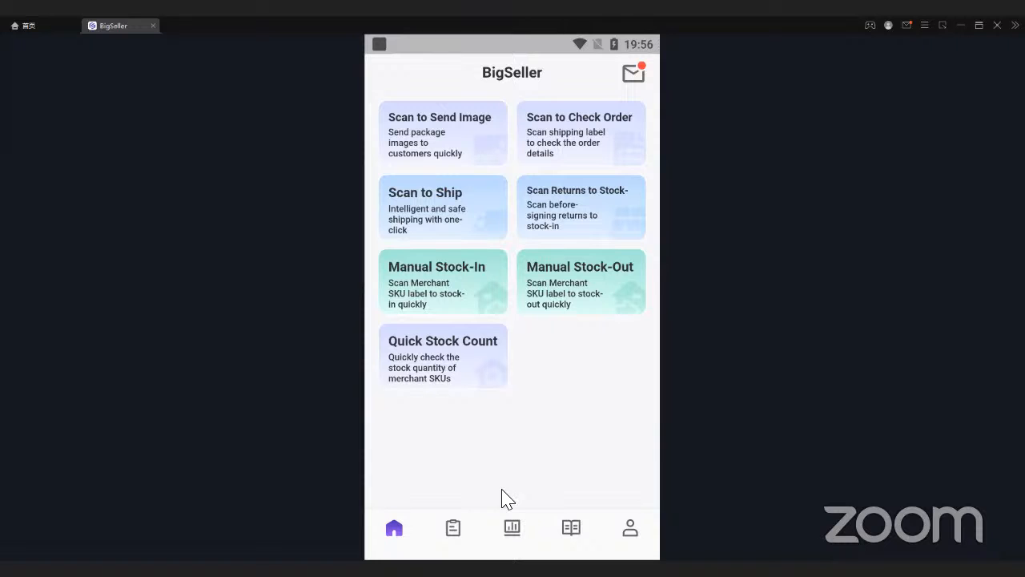
pyautogui.hotkey('alt', 'Tab')
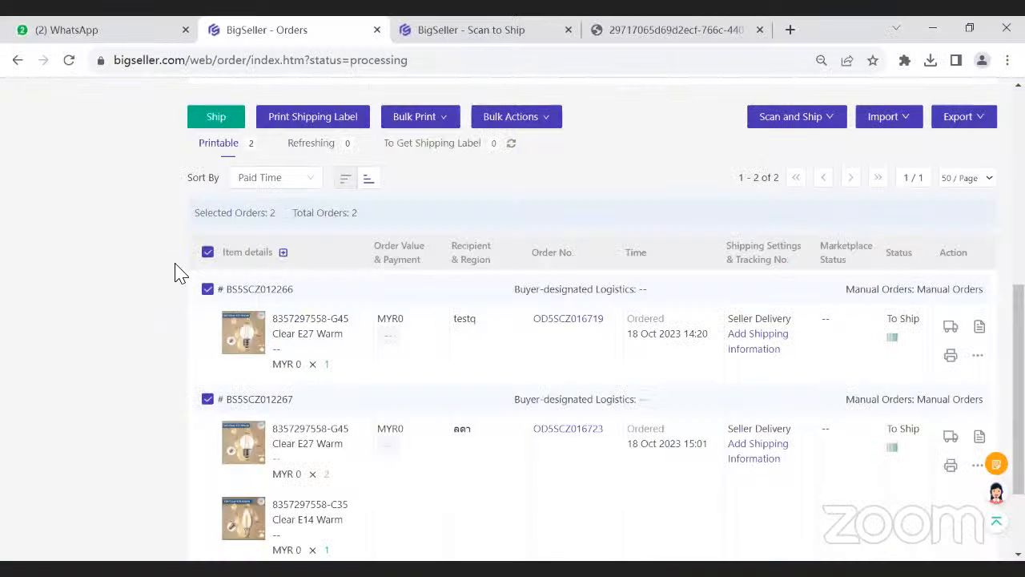
# - Ship the two selected in-process orders and close the resulting dialog
pyautogui.scroll(1, 721, 256)
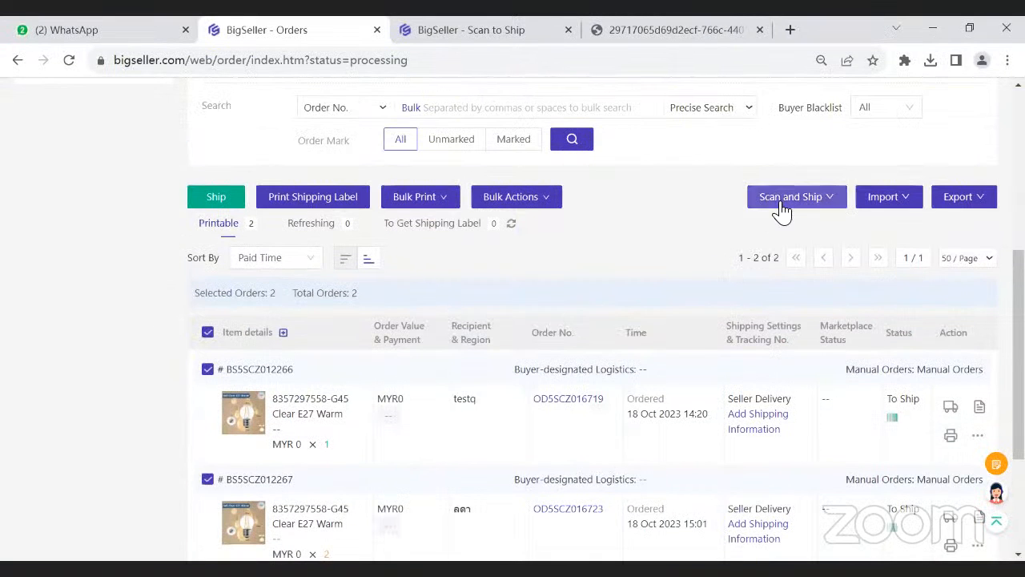
pyautogui.click(780, 201)
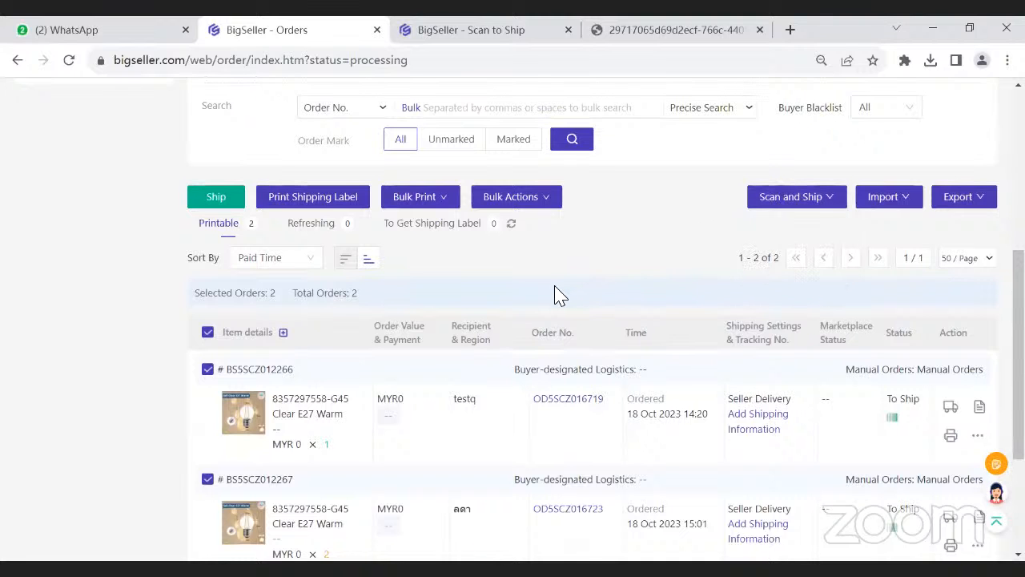
pyautogui.scroll(4, 552, 293)
pyautogui.scroll(1, 42, 280)
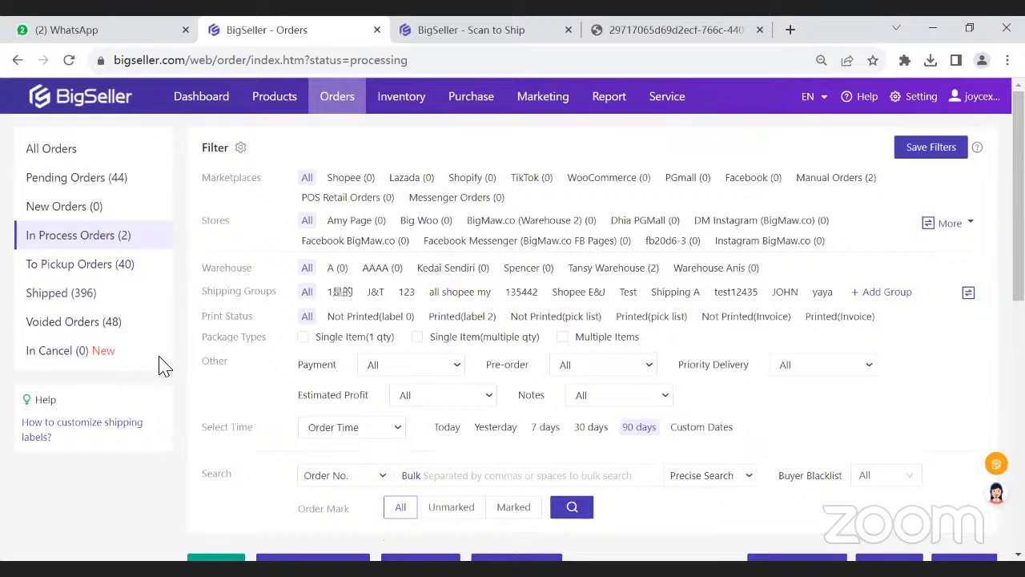
pyautogui.scroll(-4, 164, 365)
pyautogui.scroll(-2, 249, 433)
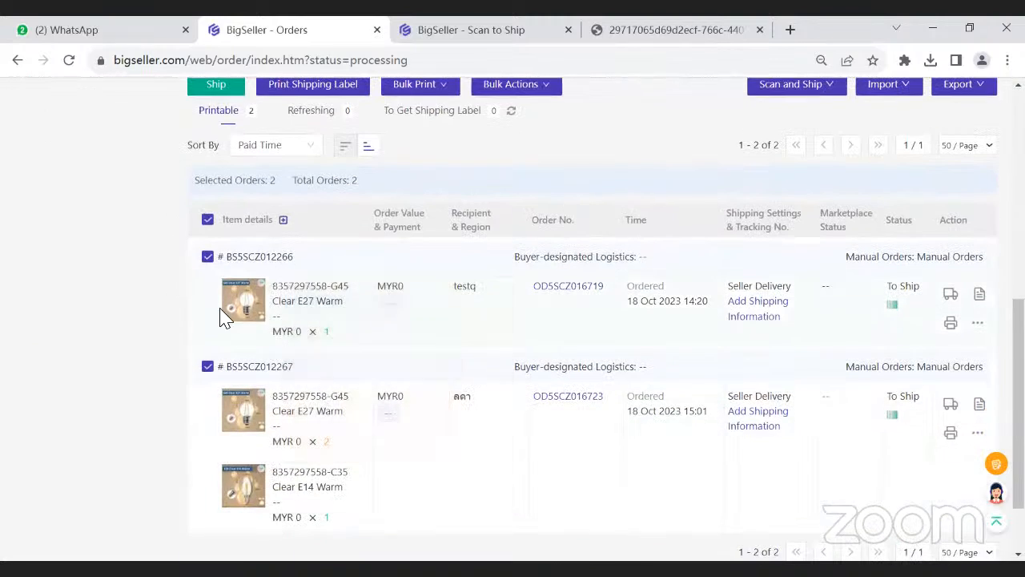
pyautogui.click(216, 86)
pyautogui.click(553, 176)
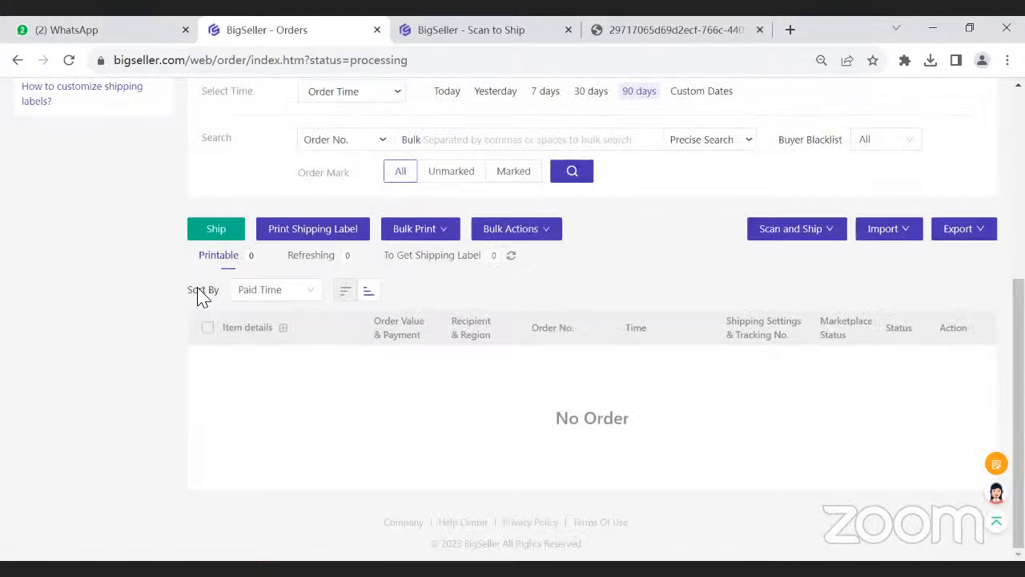
# - Show the To Pickup Orders and look for the newly shipped orders in the list
pyautogui.scroll(4, 103, 297)
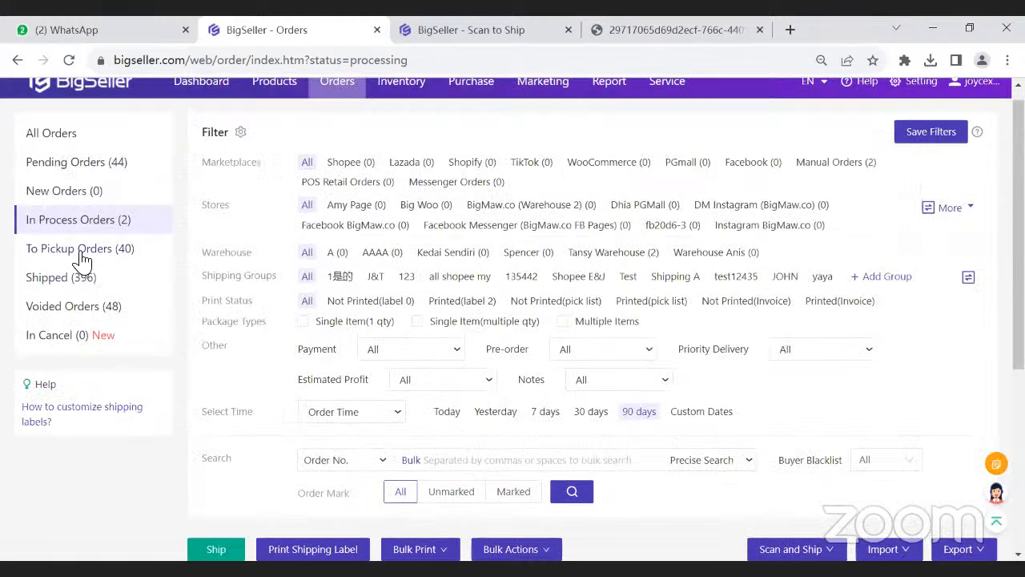
pyautogui.click(81, 250)
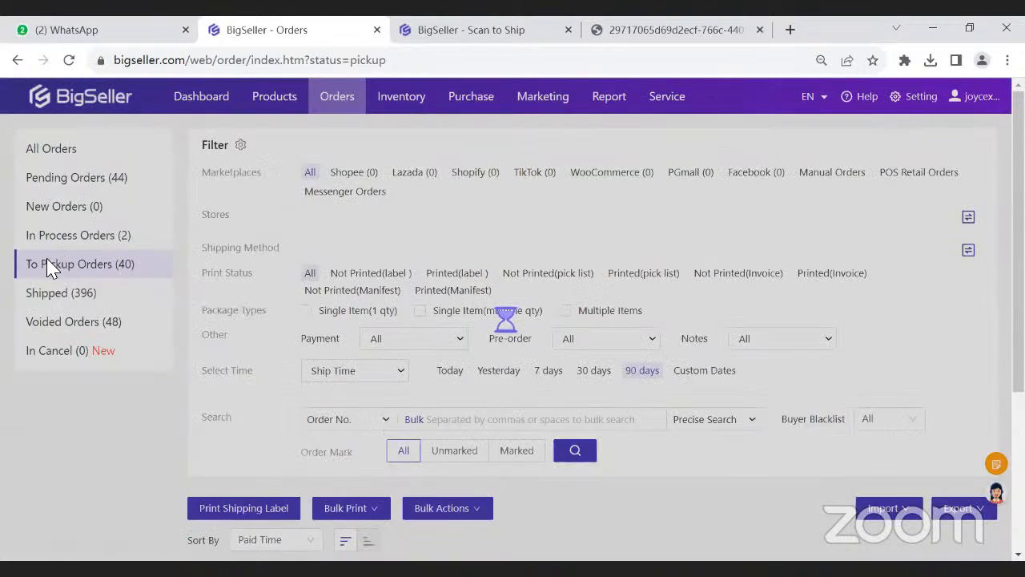
pyautogui.scroll(-4, 280, 340)
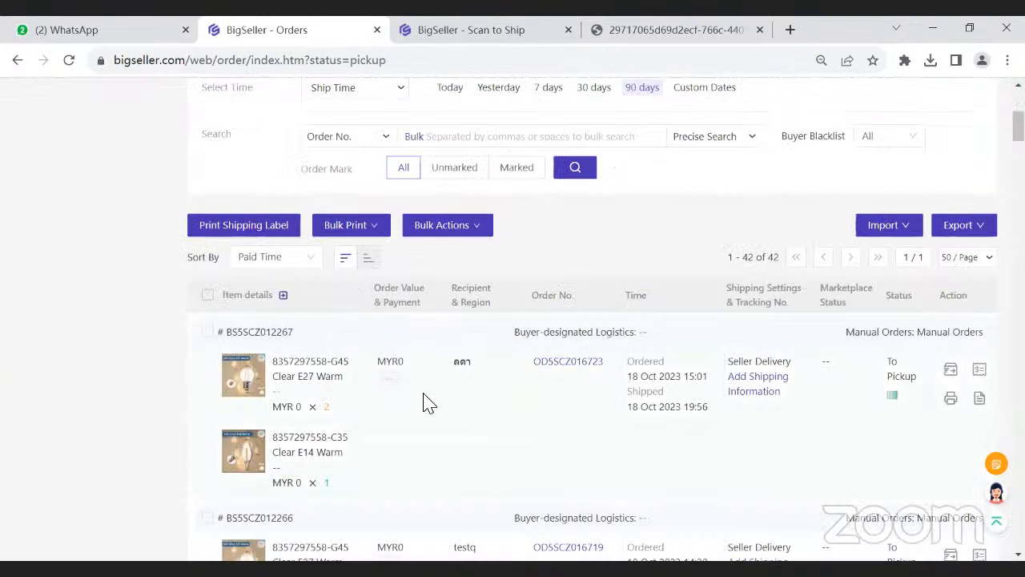
pyautogui.scroll(3, 424, 403)
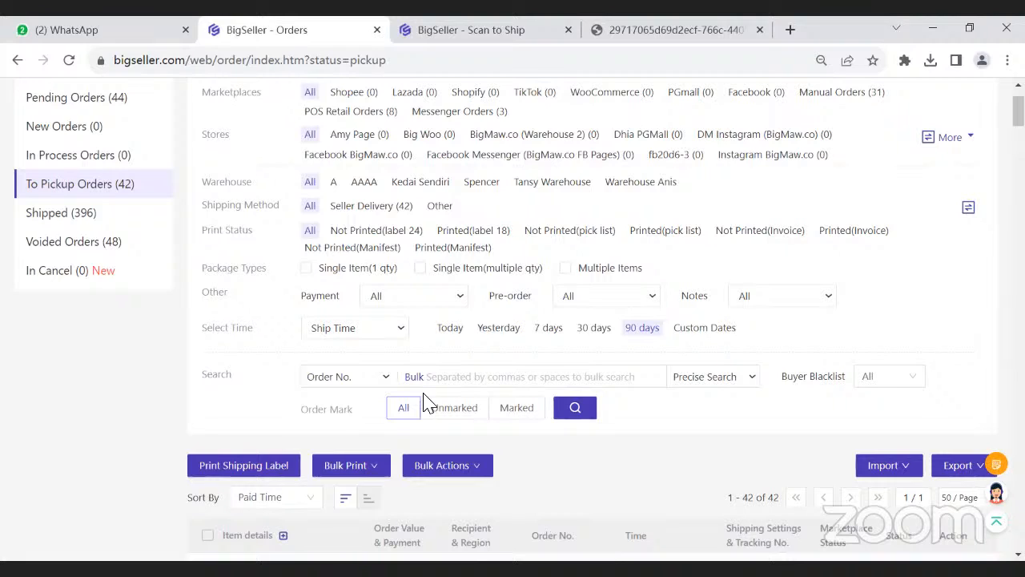
# - Show the Shipped orders, filter them by Shipped and by Ship Failed, and view the Bulk Print options
pyautogui.click(53, 225)
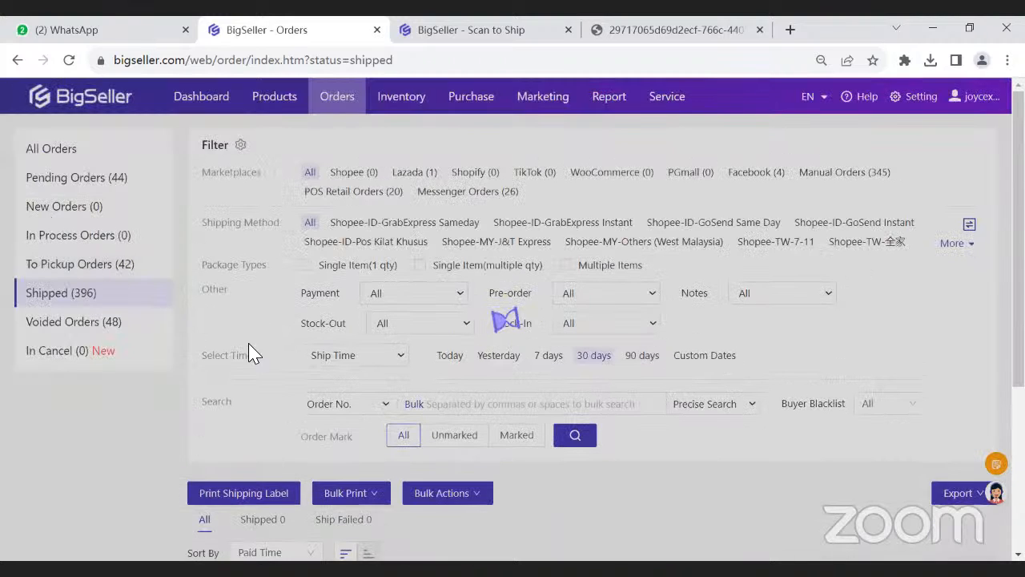
pyautogui.scroll(-2, 224, 369)
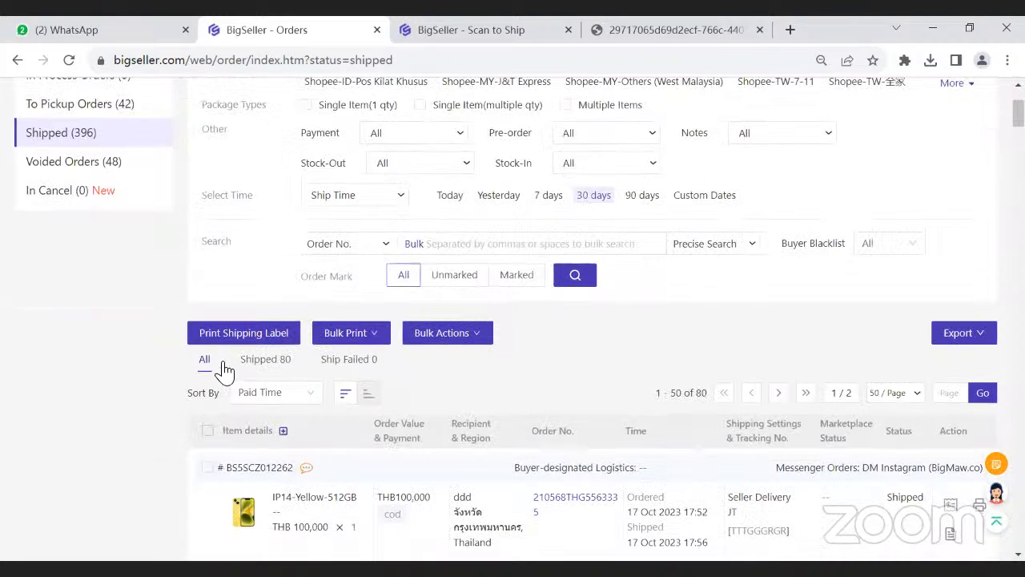
pyautogui.scroll(-1, 229, 365)
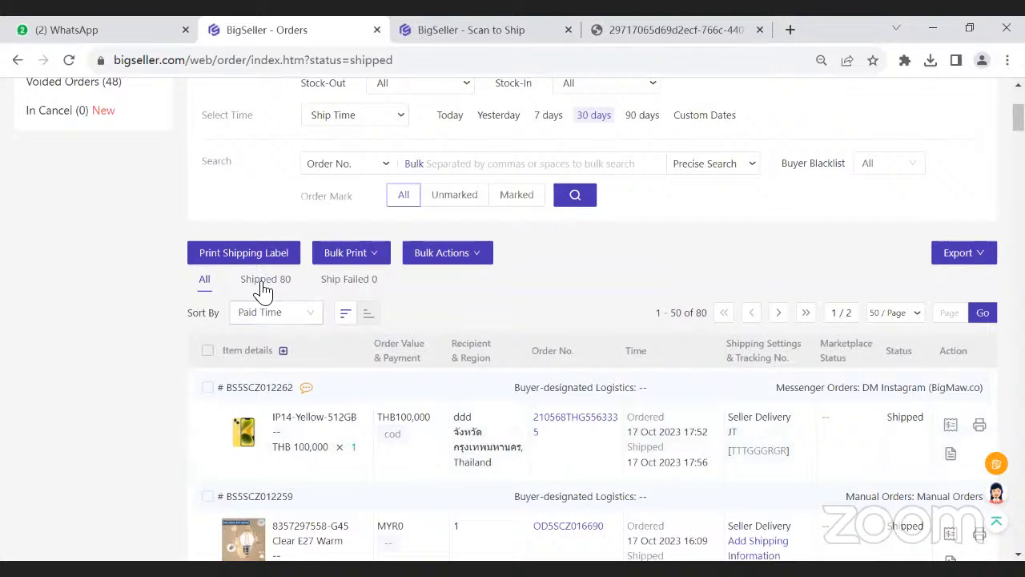
pyautogui.click(260, 285)
pyautogui.click(340, 287)
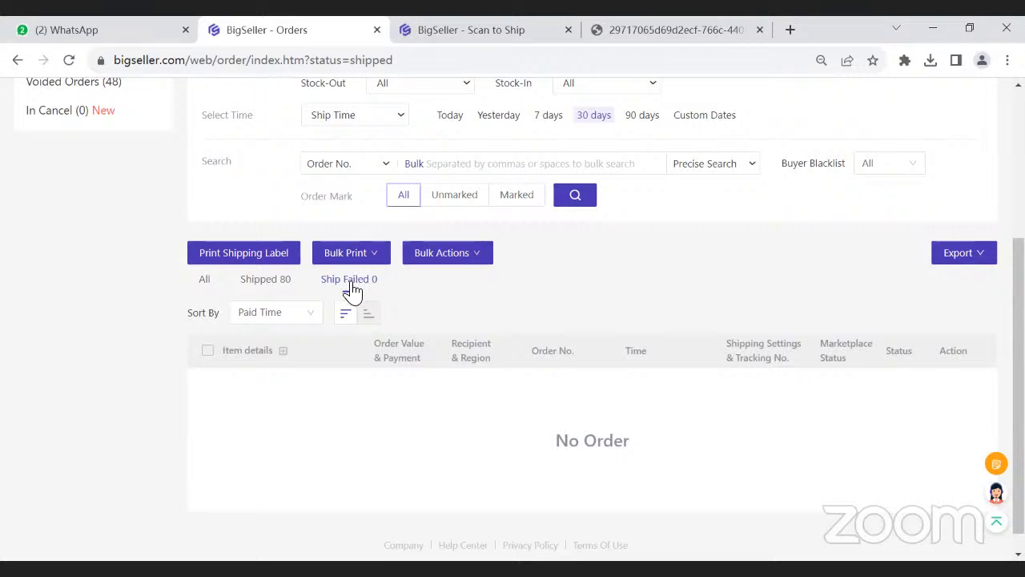
pyautogui.moveTo(352, 258)
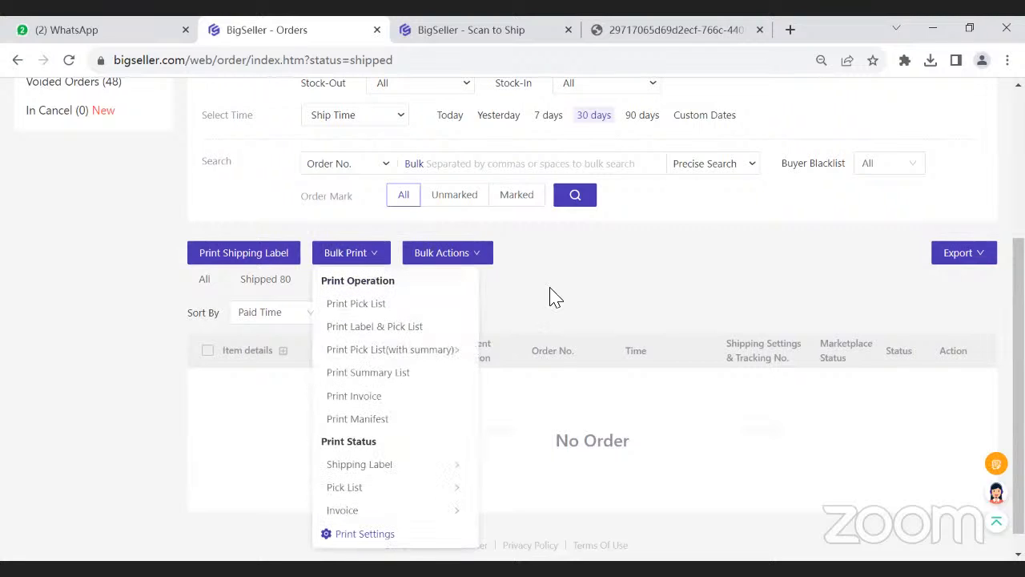
pyautogui.moveTo(475, 262)
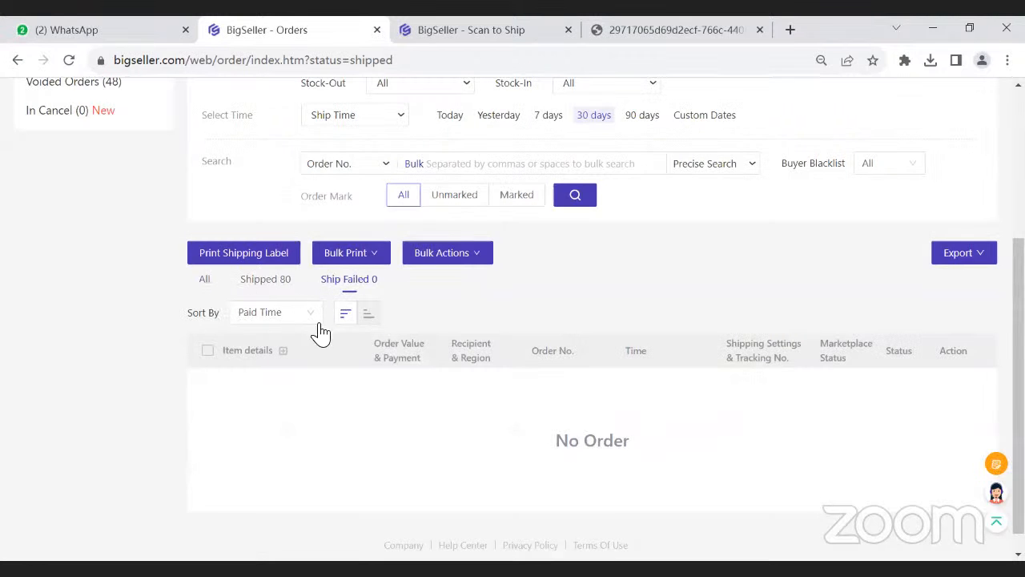
# - Show the Inventory functions and highlight the Push Inventory category
pyautogui.scroll(2, 337, 349)
pyautogui.scroll(1, 349, 442)
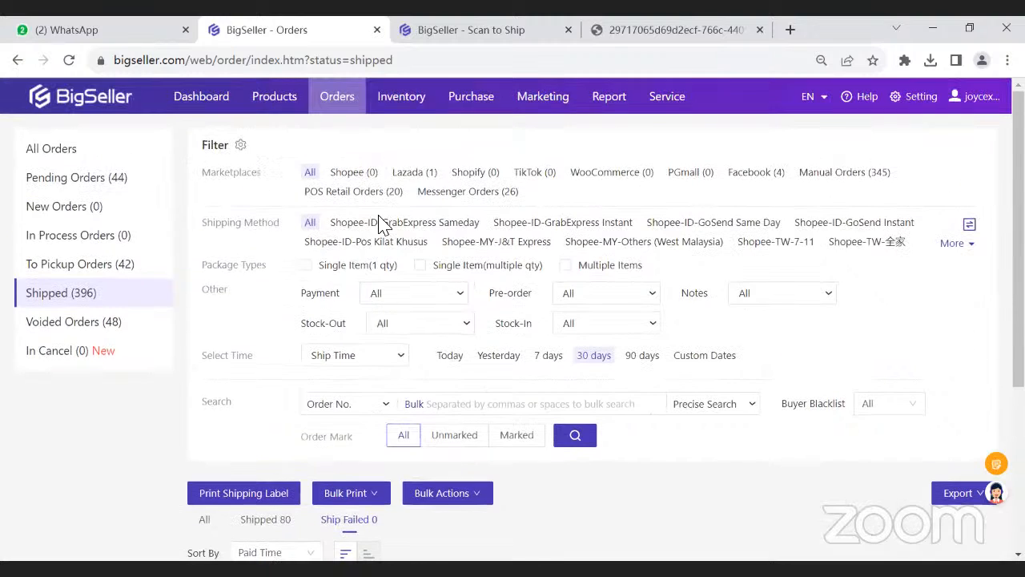
pyautogui.moveTo(385, 112)
pyautogui.moveTo(367, 162); pyautogui.dragTo(294, 165)
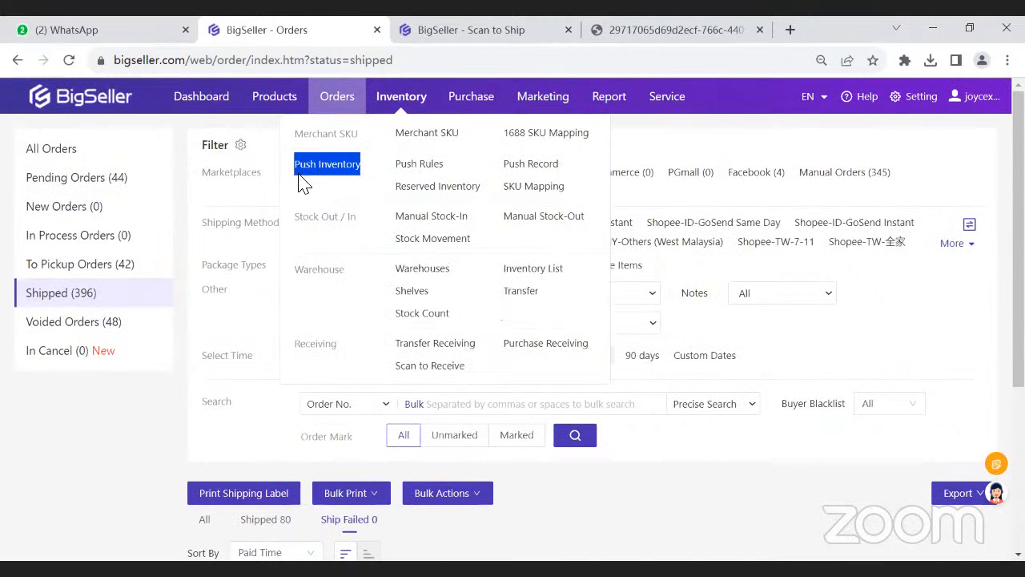
pyautogui.moveTo(301, 178); pyautogui.dragTo(359, 172)
pyautogui.click(358, 197)
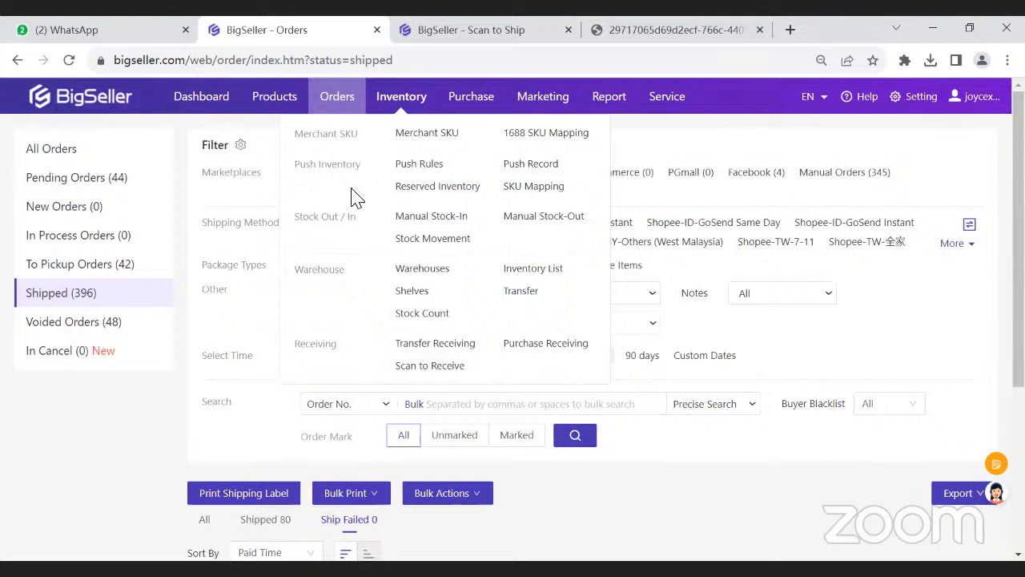
# - Show the New Orders, switch to WPS Office to view the Order Processing slide, and return to BigSeller
pyautogui.click(80, 215)
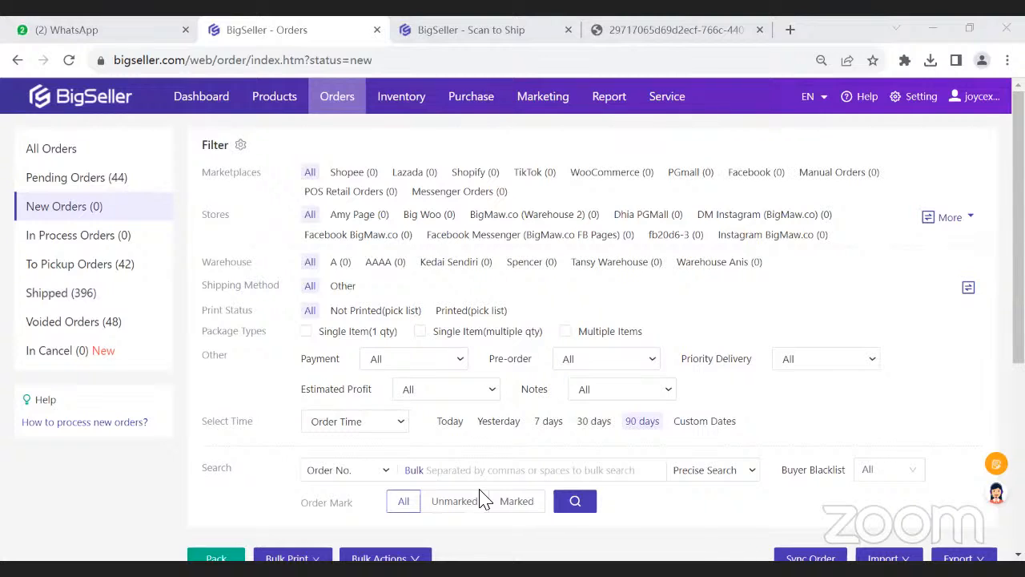
pyautogui.hotkey('alt', 'Tab')
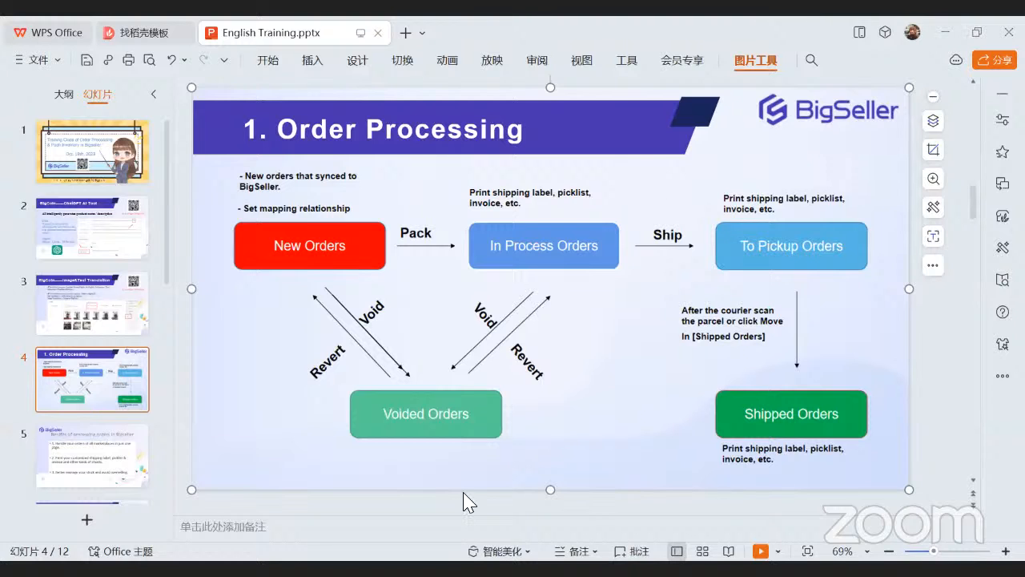
pyautogui.hotkey('alt', 'Tab')
# - Review All Orders in Order History and within 90 days, and show the Pending Orders and New Orders
pyautogui.click(69, 155)
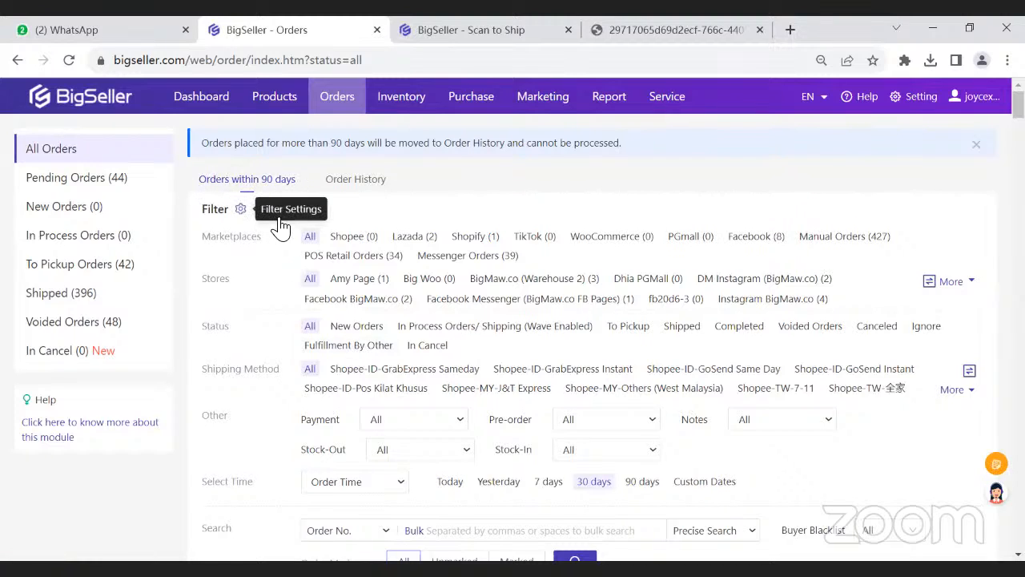
pyautogui.click(345, 187)
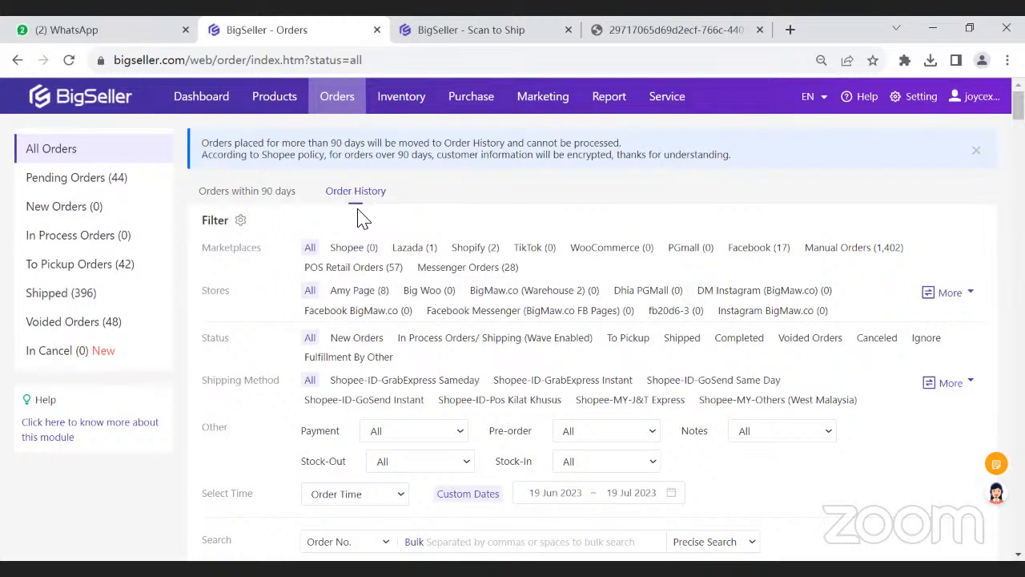
pyautogui.click(281, 195)
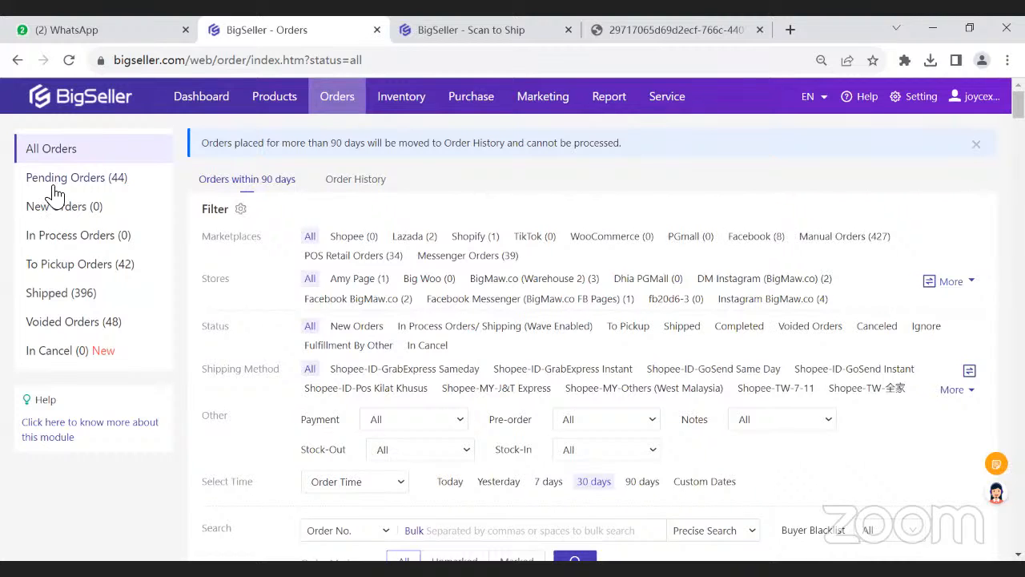
pyautogui.click(55, 195)
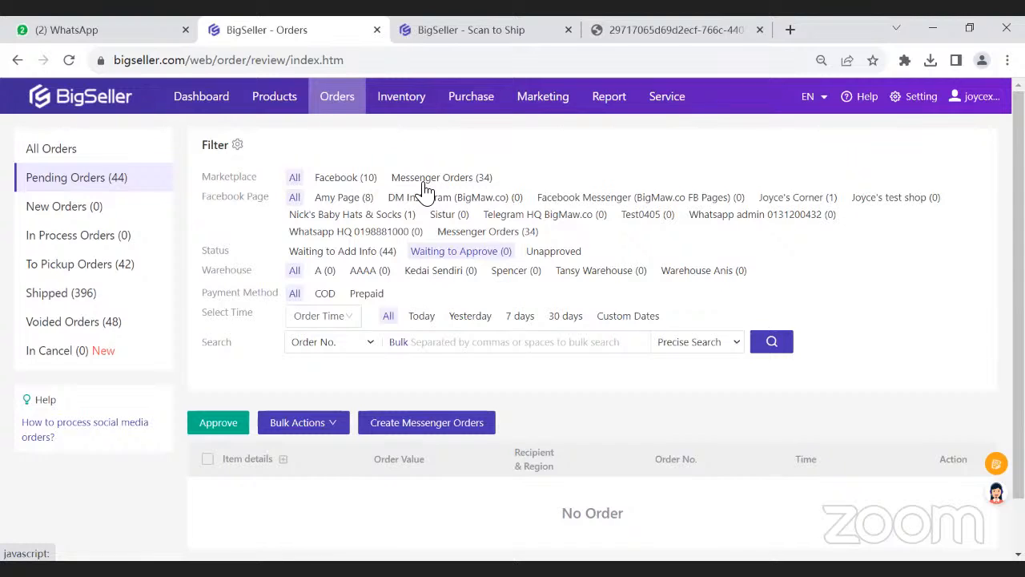
pyautogui.click(89, 208)
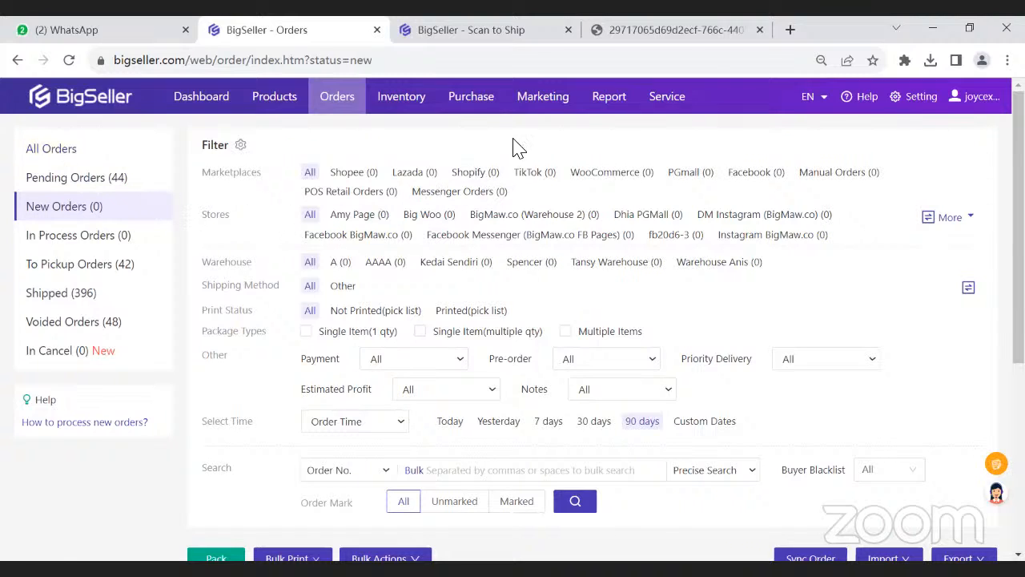
# - Open the Other Settings page of the Order Settings
pyautogui.moveTo(539, 120)
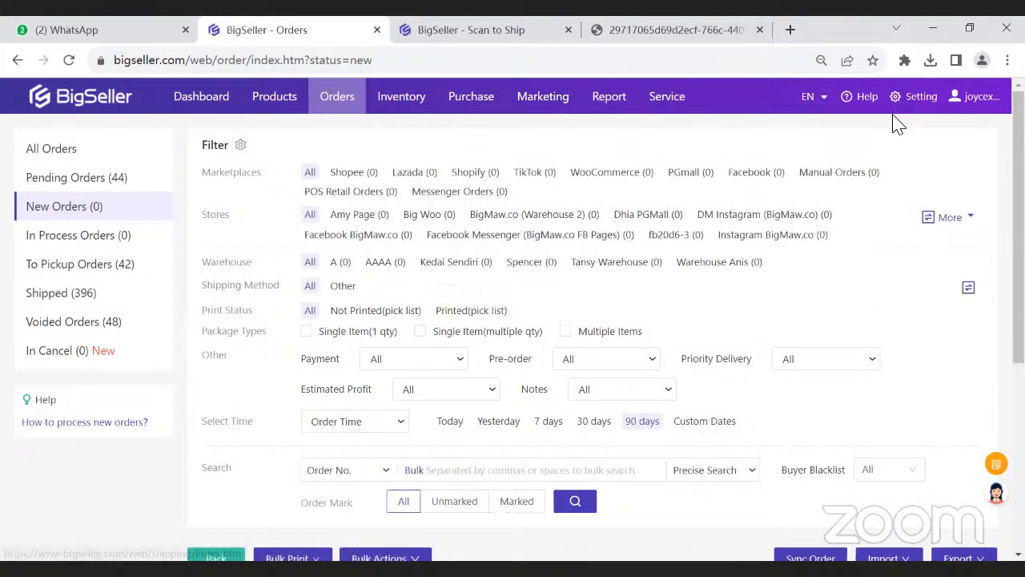
pyautogui.click(908, 100)
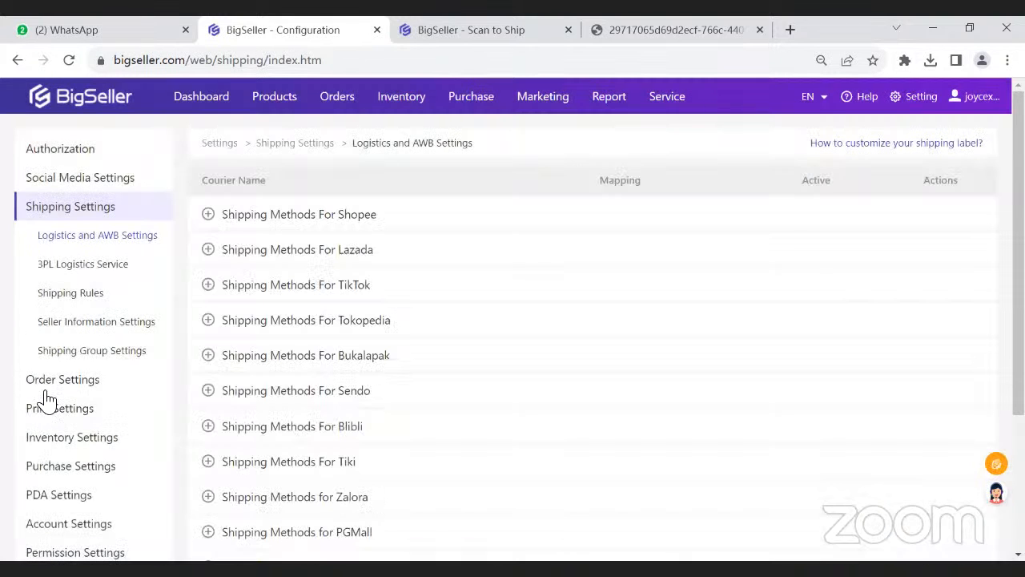
pyautogui.click(46, 381)
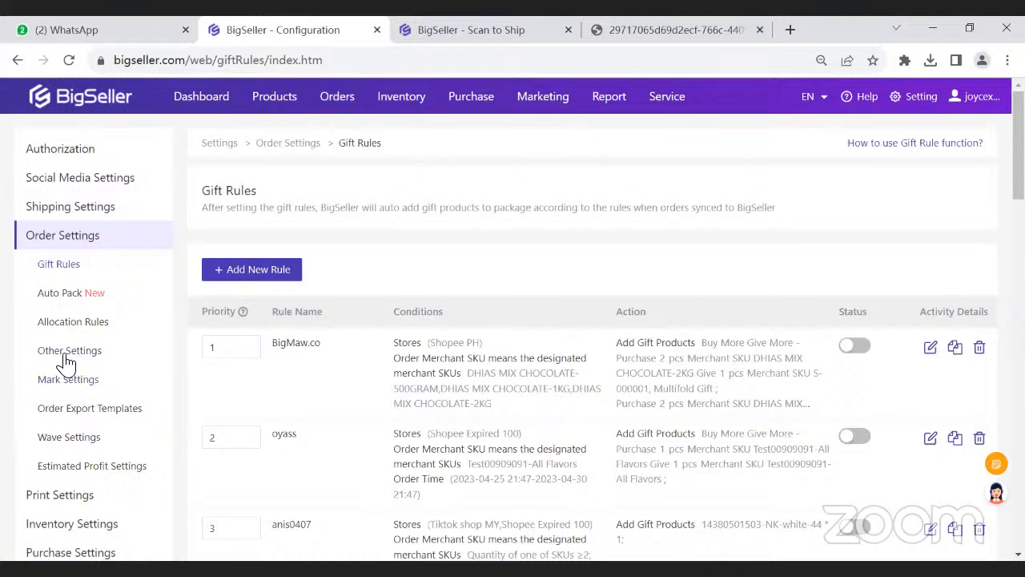
pyautogui.click(66, 359)
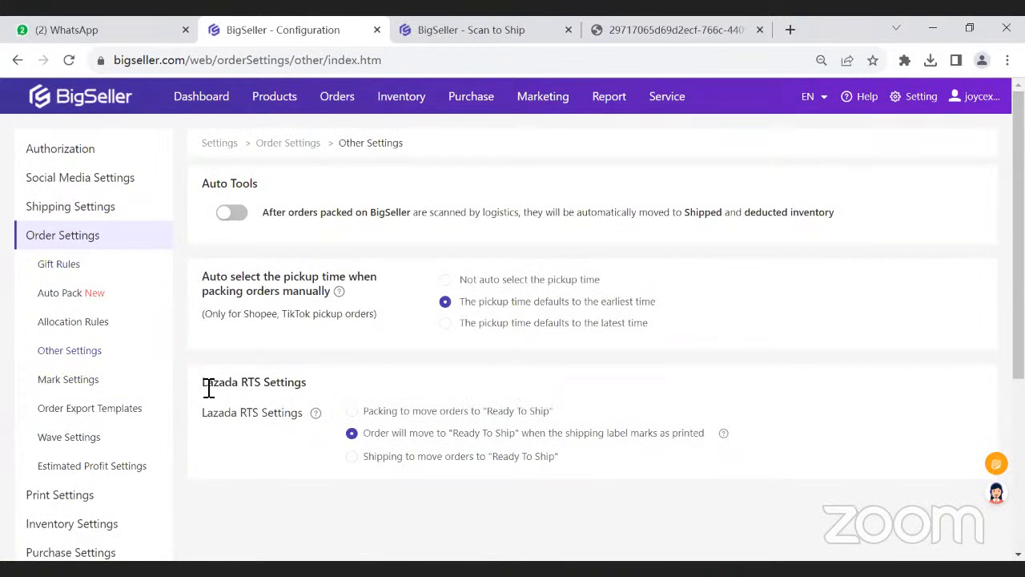
# - Point out the Lazada RTS Settings by highlighting the heading and the "Shipping to move orders to Ready To Ship" option, keeping the selected option
pyautogui.moveTo(208, 388); pyautogui.dragTo(293, 385)
pyautogui.click(297, 385)
pyautogui.moveTo(374, 433); pyautogui.dragTo(423, 458)
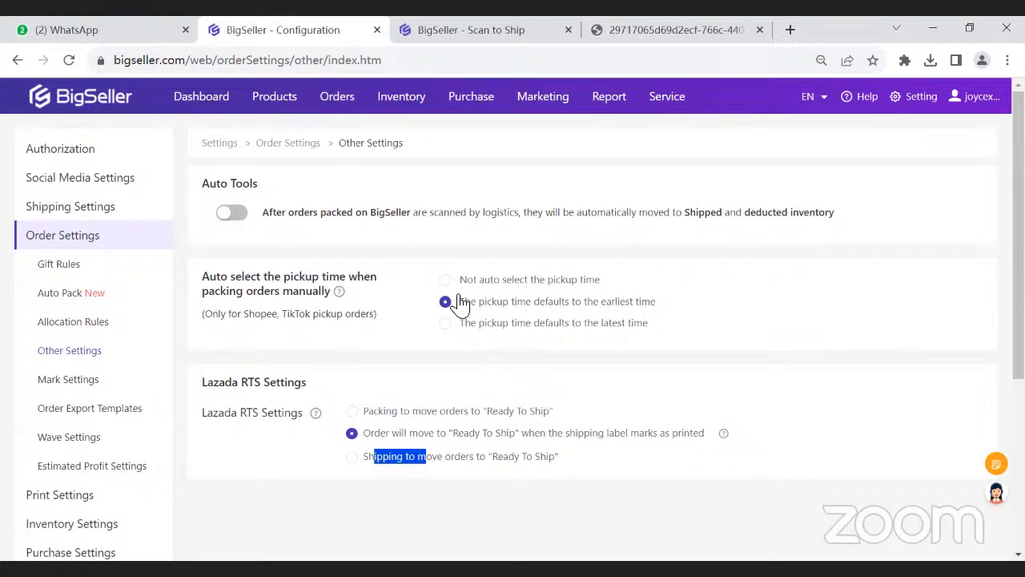
pyautogui.moveTo(549, 102)
pyautogui.moveTo(601, 107)
pyautogui.click(458, 458)
pyautogui.click(238, 428)
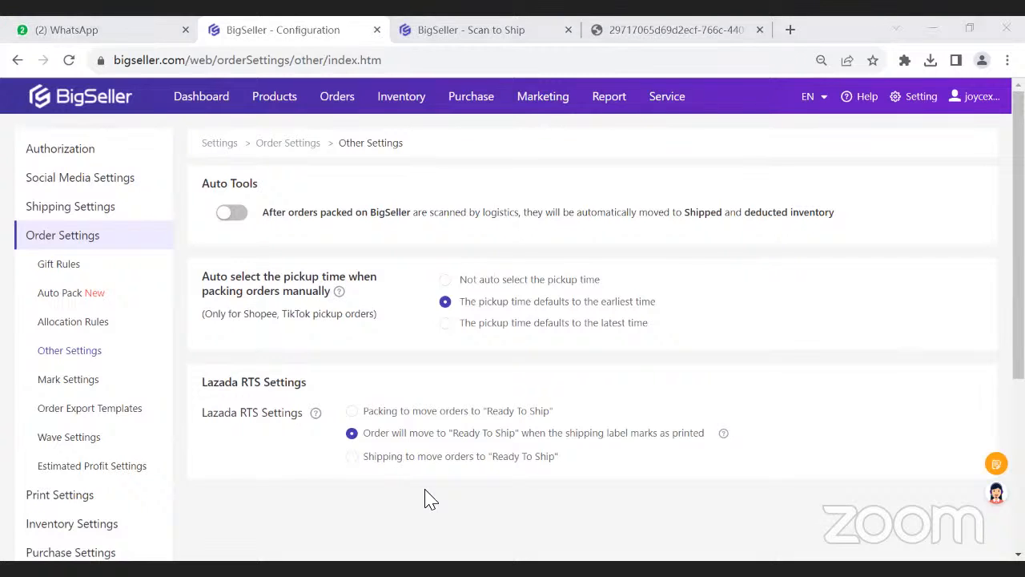
# - Switch to WPS Office to show the "Benifits of processing orders in Bigseller" slide
pyautogui.moveTo(342, 102)
pyautogui.hotkey('alt', 'Tab')
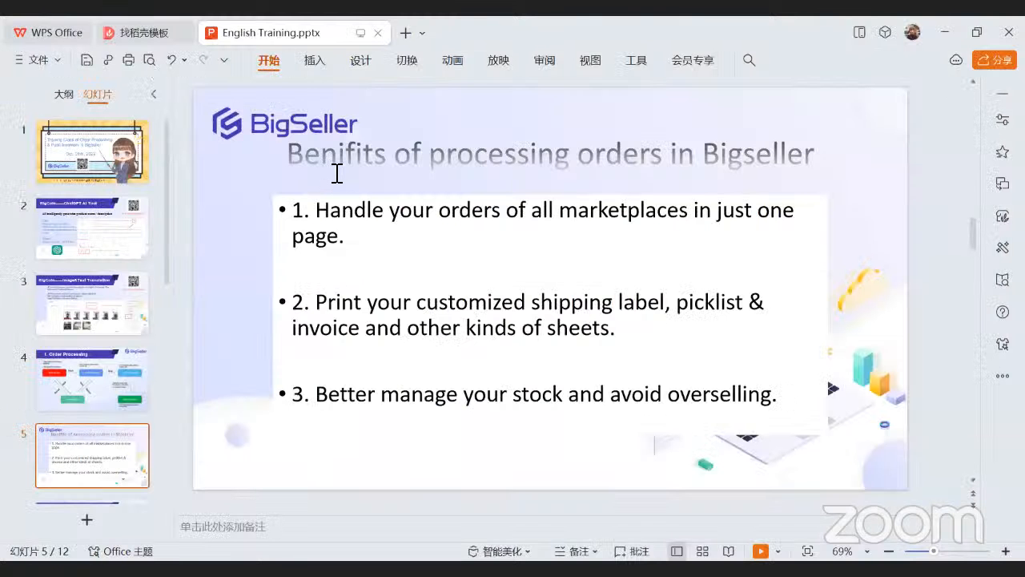
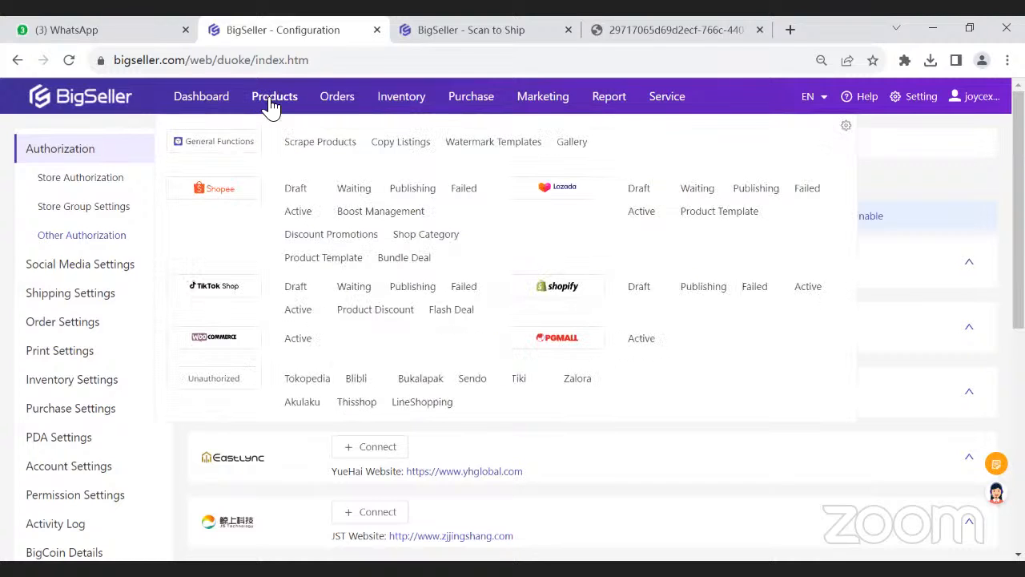
# - Open the active Shopee listings and point out the Parent SKU and SKU column headings by highlighting them
pyautogui.moveTo(273, 99)
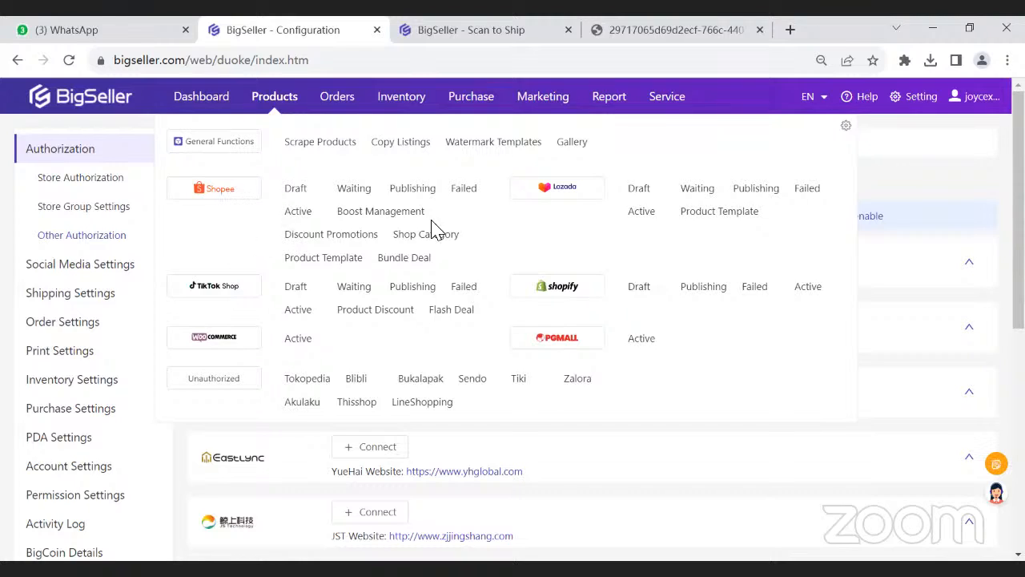
pyautogui.click(297, 215)
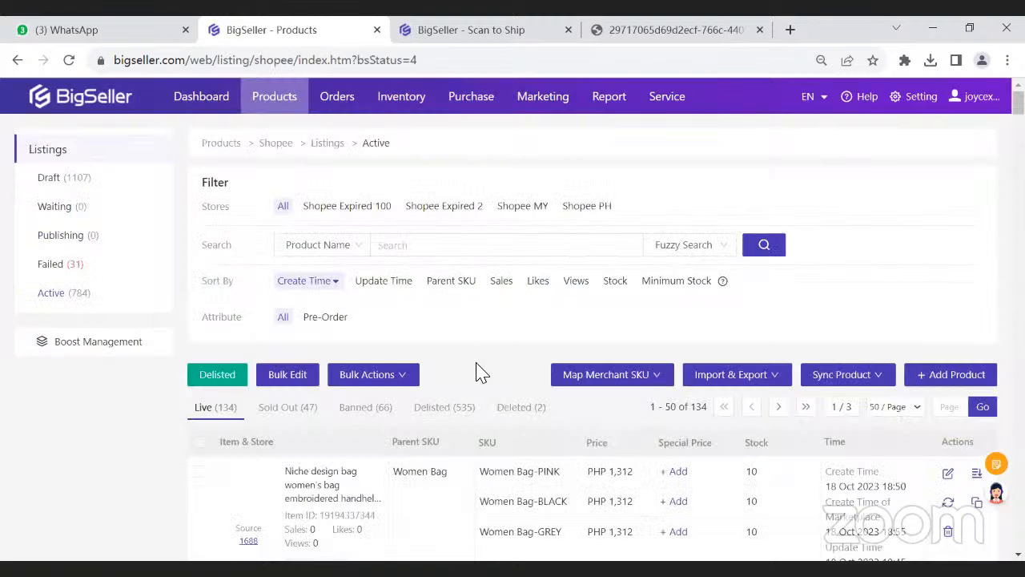
pyautogui.scroll(-3, 475, 372)
pyautogui.doubleClick(491, 208)
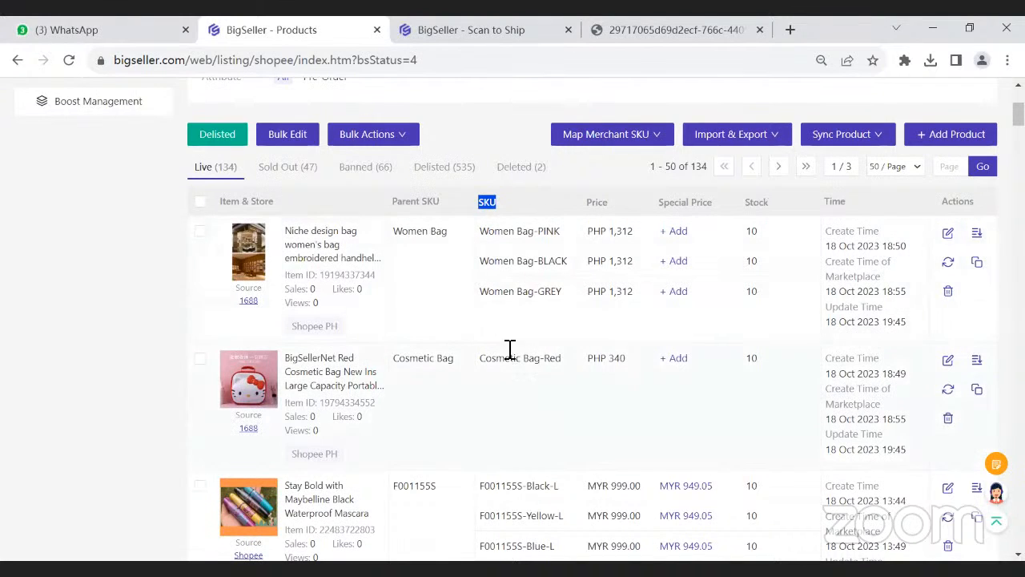
pyautogui.moveTo(393, 202); pyautogui.dragTo(449, 207)
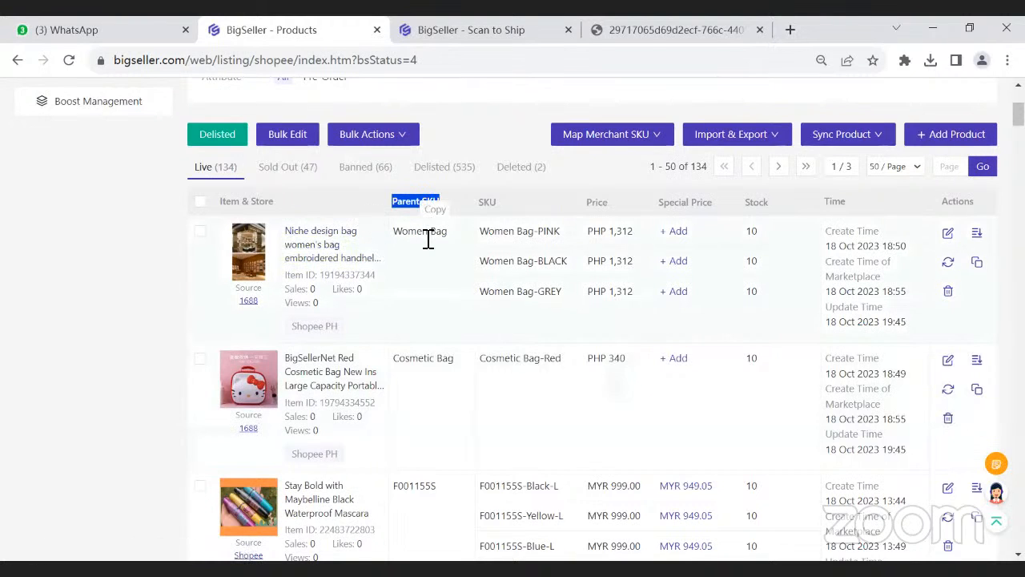
pyautogui.moveTo(479, 203); pyautogui.dragTo(499, 202)
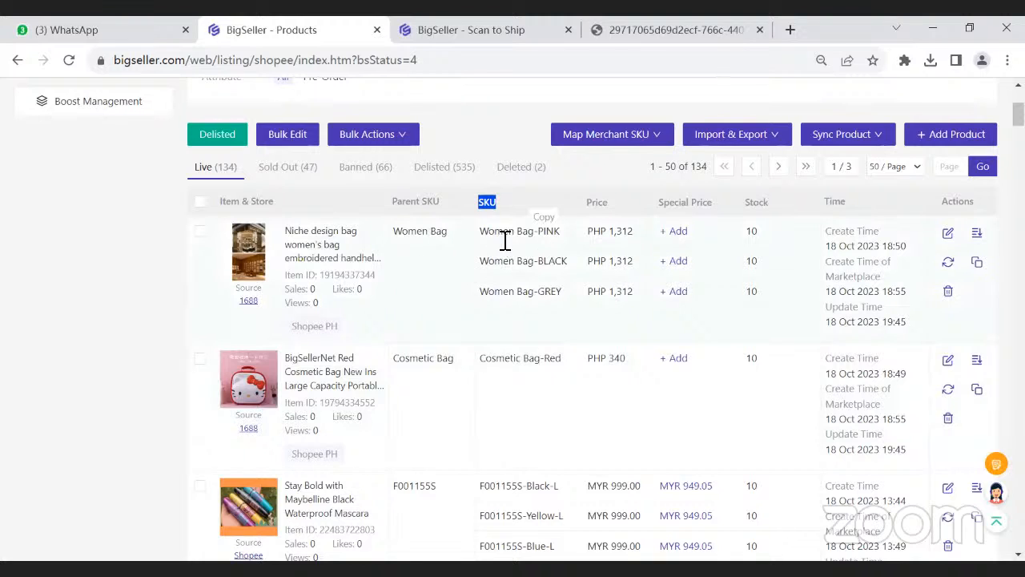
pyautogui.moveTo(486, 202); pyautogui.dragTo(499, 209)
# - Enter "Store SKU" in the listing search field, keeping Product Name as the search type, and highlight the text
pyautogui.scroll(2, 513, 400)
pyautogui.click(412, 173)
pyautogui.click(320, 164)
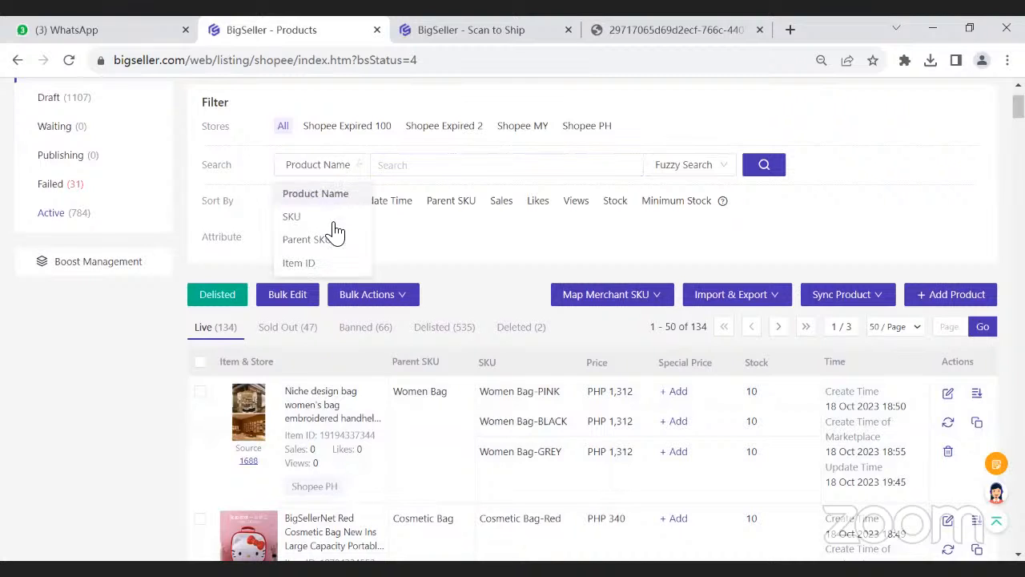
pyautogui.click(408, 171)
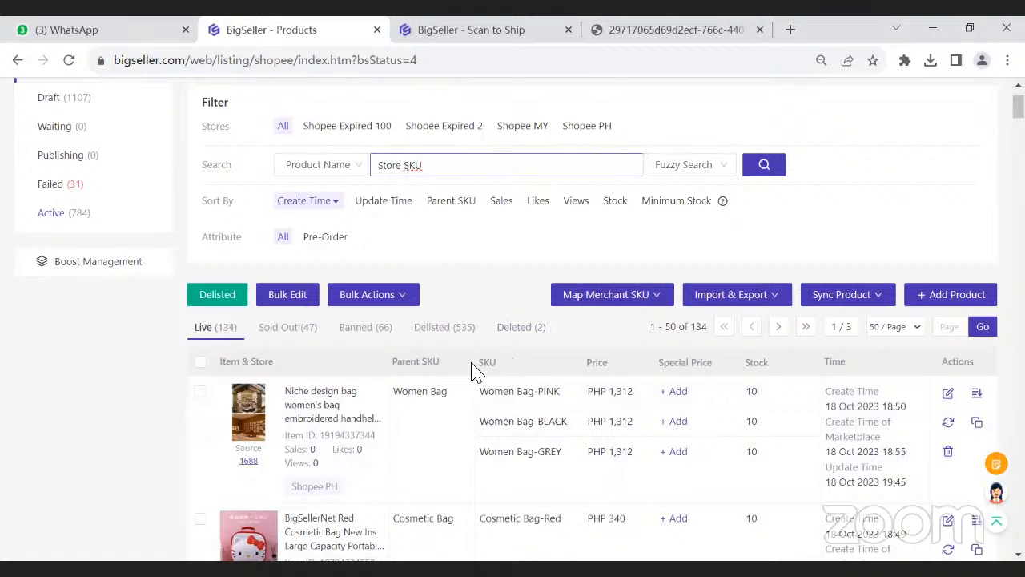
pyautogui.moveTo(435, 167); pyautogui.dragTo(373, 165)
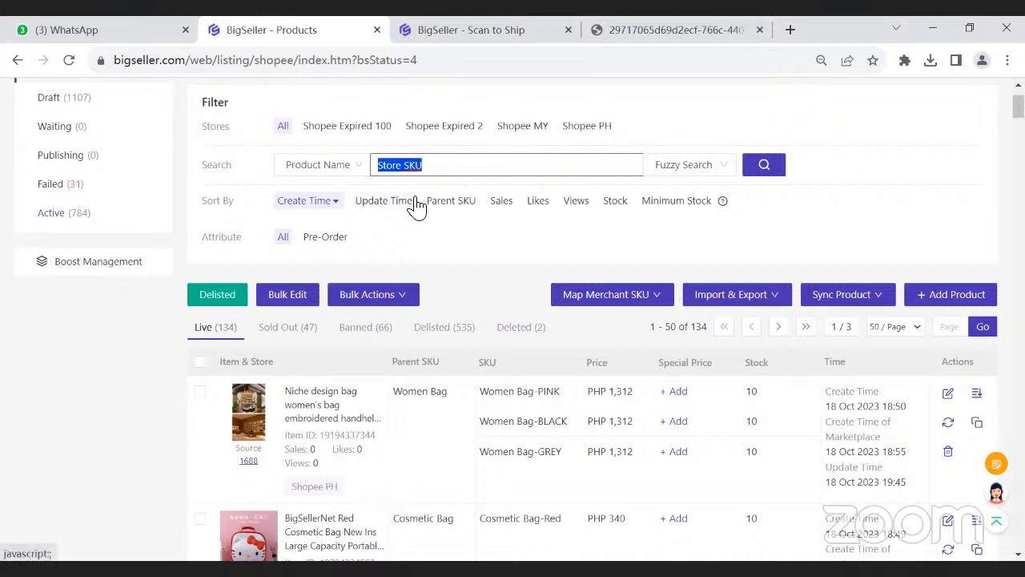
pyautogui.scroll(1, 418, 207)
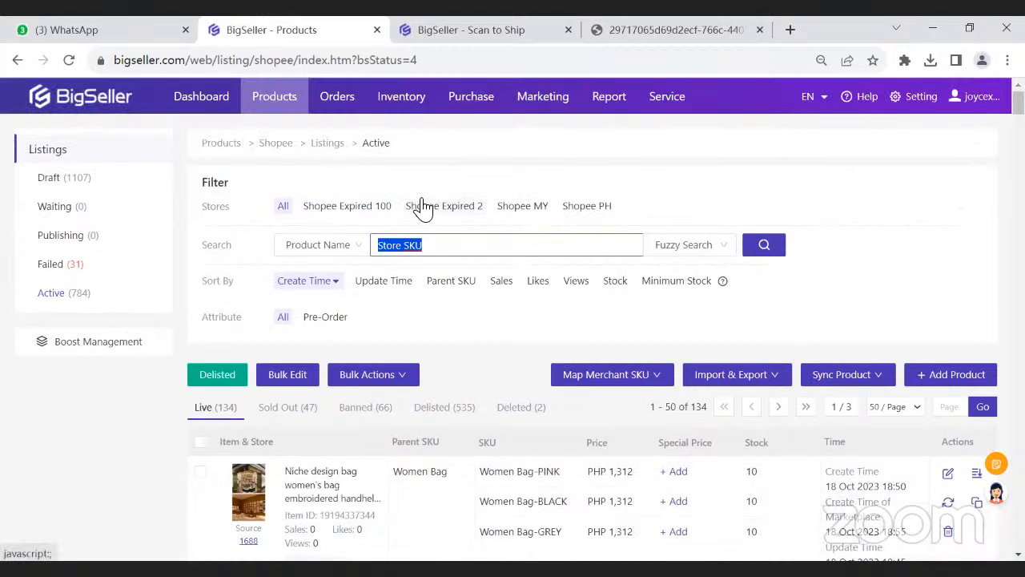
# - Open the Merchant SKU page of the inventory and search for SKU names containing "tansy"
pyautogui.moveTo(394, 110)
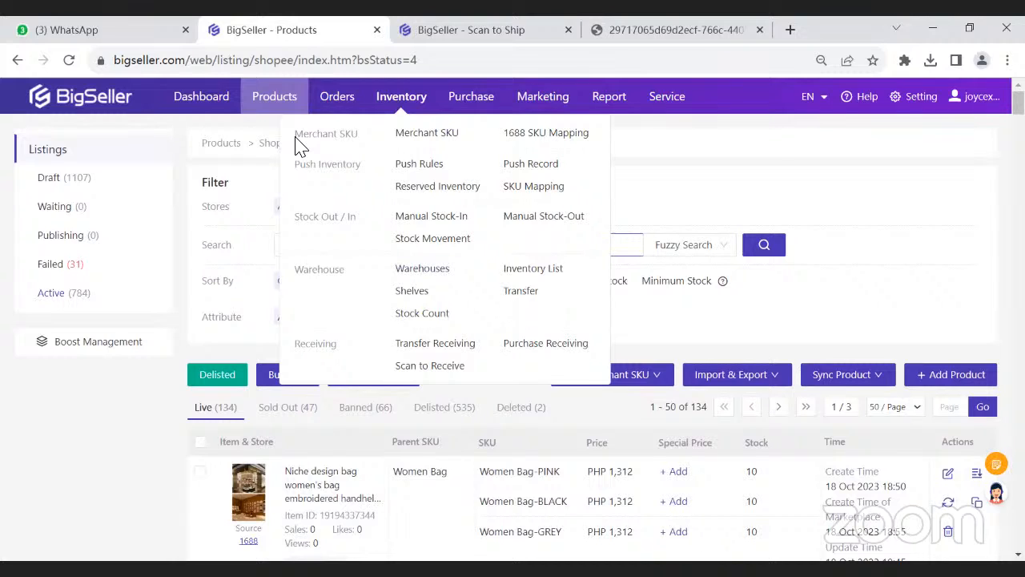
pyautogui.moveTo(296, 146); pyautogui.dragTo(355, 145)
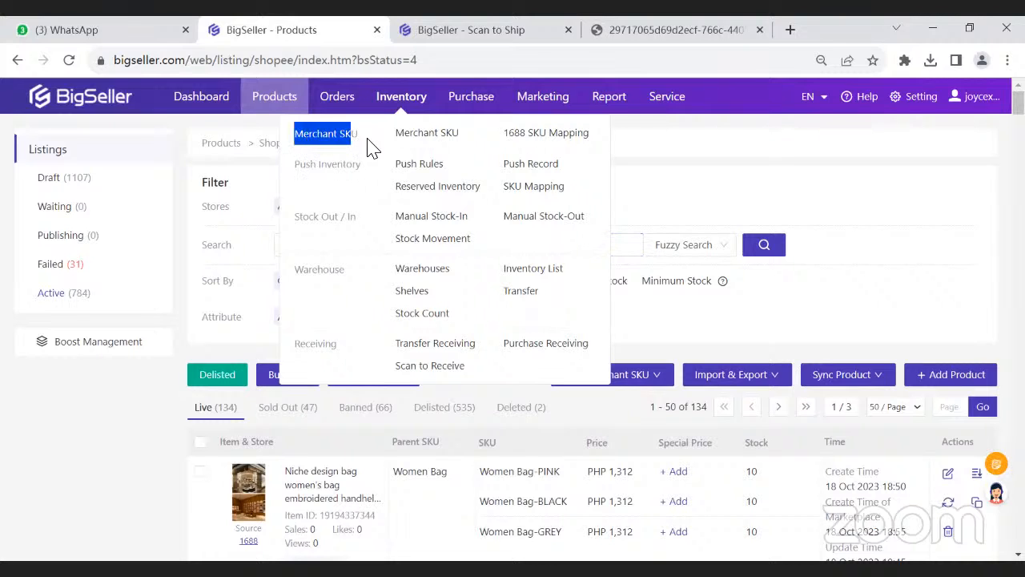
pyautogui.click(416, 147)
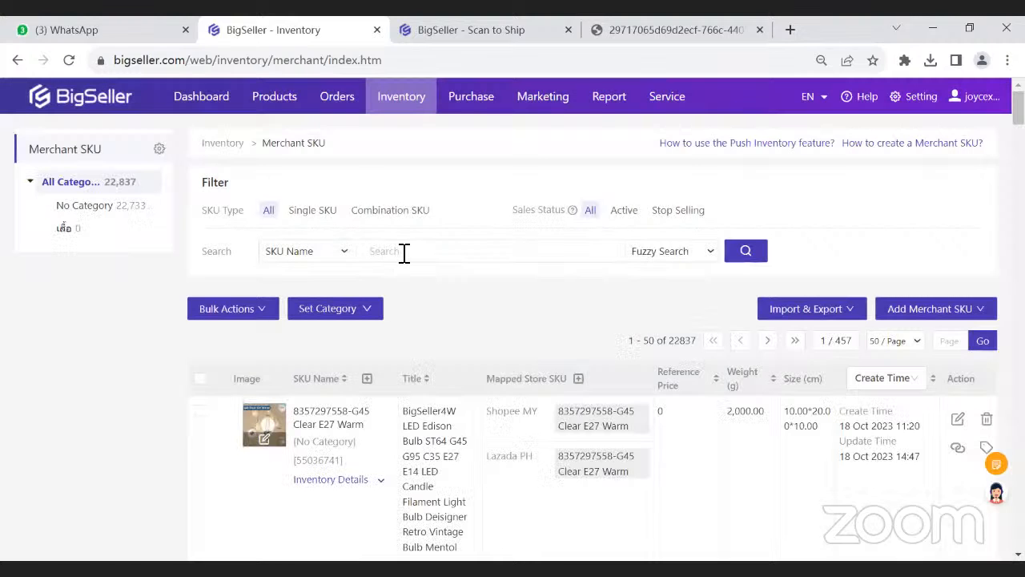
pyautogui.click(404, 252)
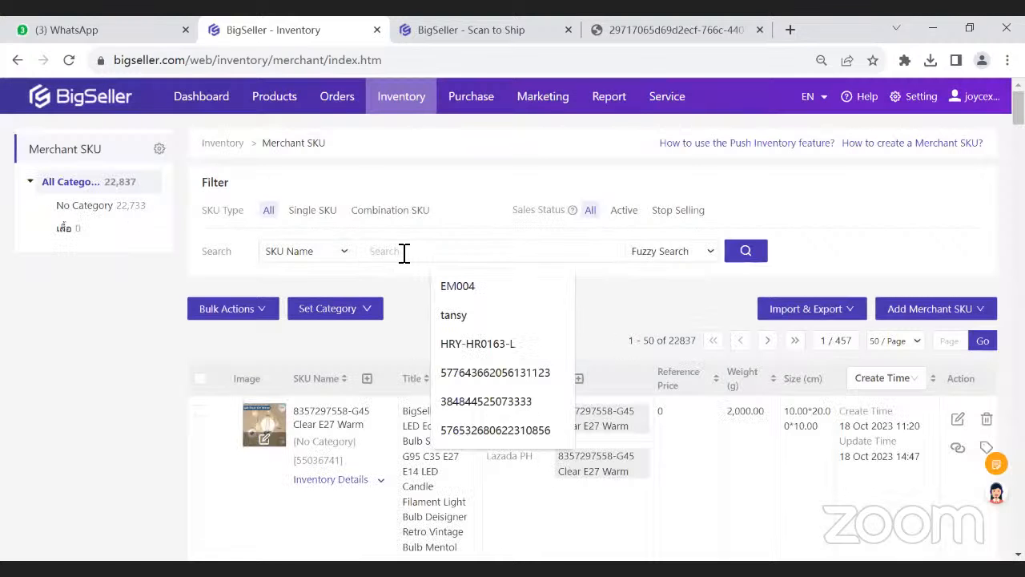
pyautogui.write('tansy')
pyautogui.press('Return')
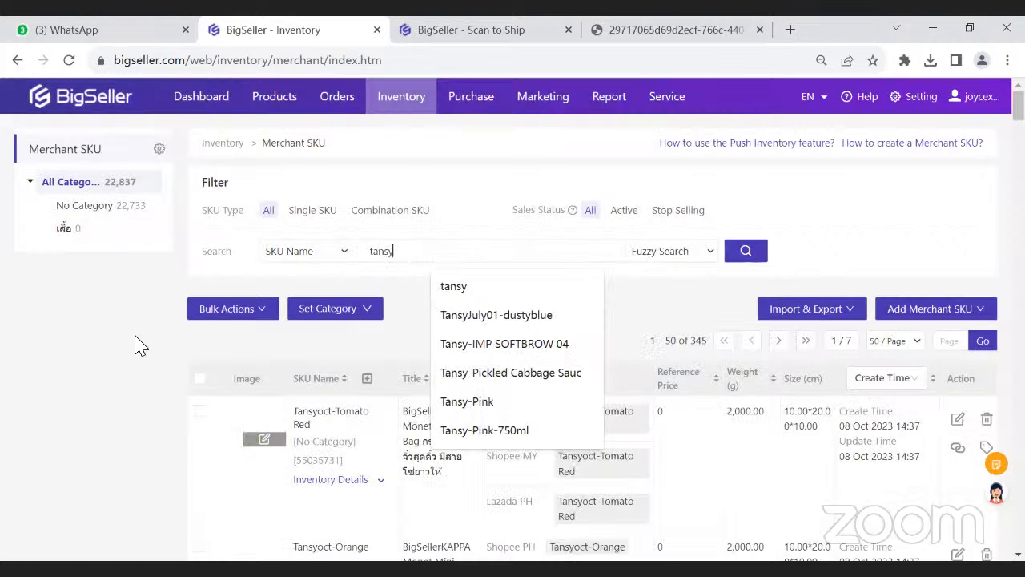
# - Copy the SKU name Tansyoct-Ivory from the list and search for it
pyautogui.scroll(-2, 192, 355)
pyautogui.scroll(-4, 192, 354)
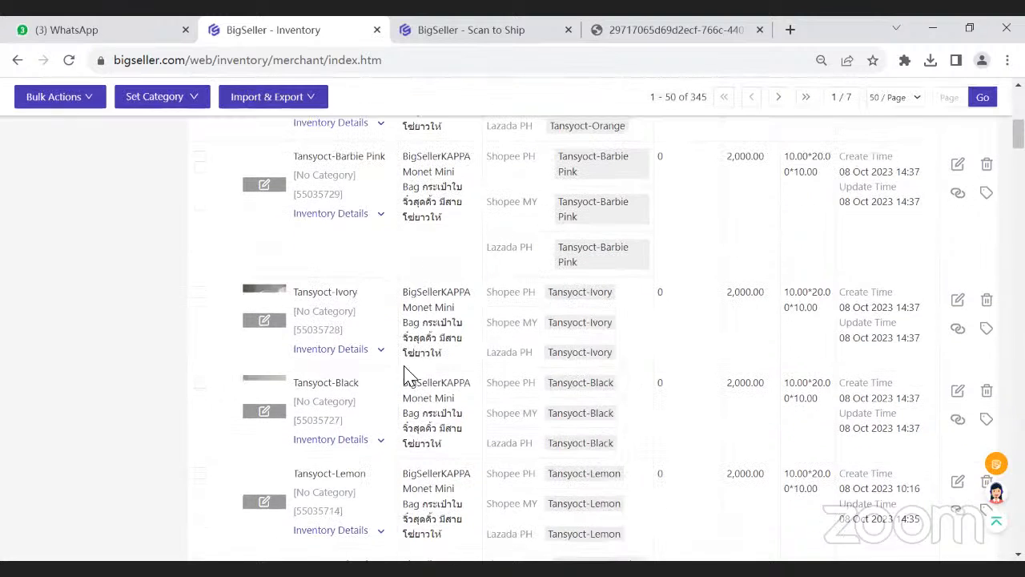
pyautogui.click(346, 280)
pyautogui.scroll(6, 390, 310)
pyautogui.moveTo(434, 257); pyautogui.dragTo(310, 253)
pyautogui.write('Tansyoct-Ivory')
pyautogui.press('Return')
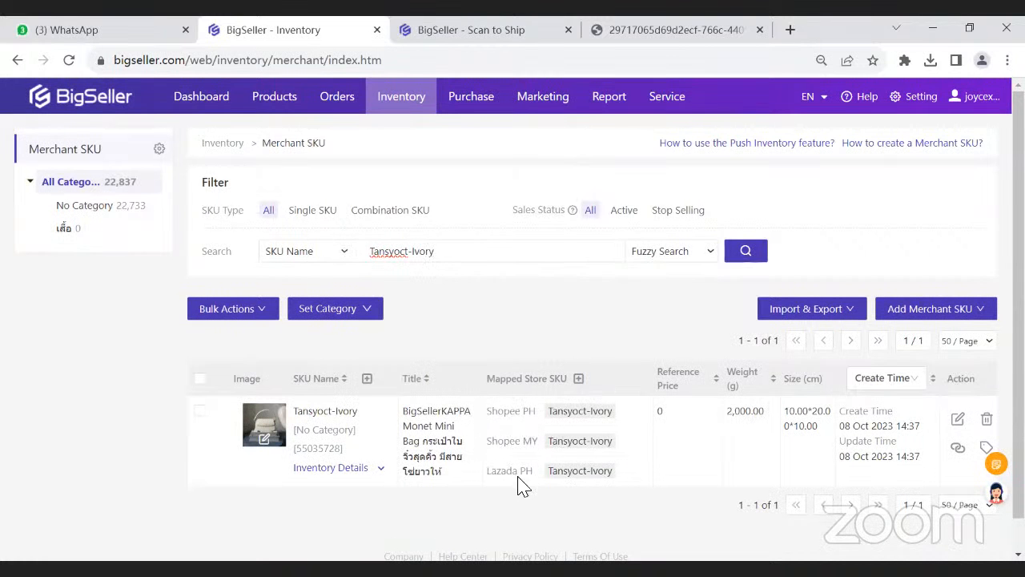
# - Highlight "Store SKU" in the mapped column heading and the Merchant SKU page title, and show the product image's options
pyautogui.click(430, 323)
pyautogui.moveTo(528, 382); pyautogui.dragTo(569, 387)
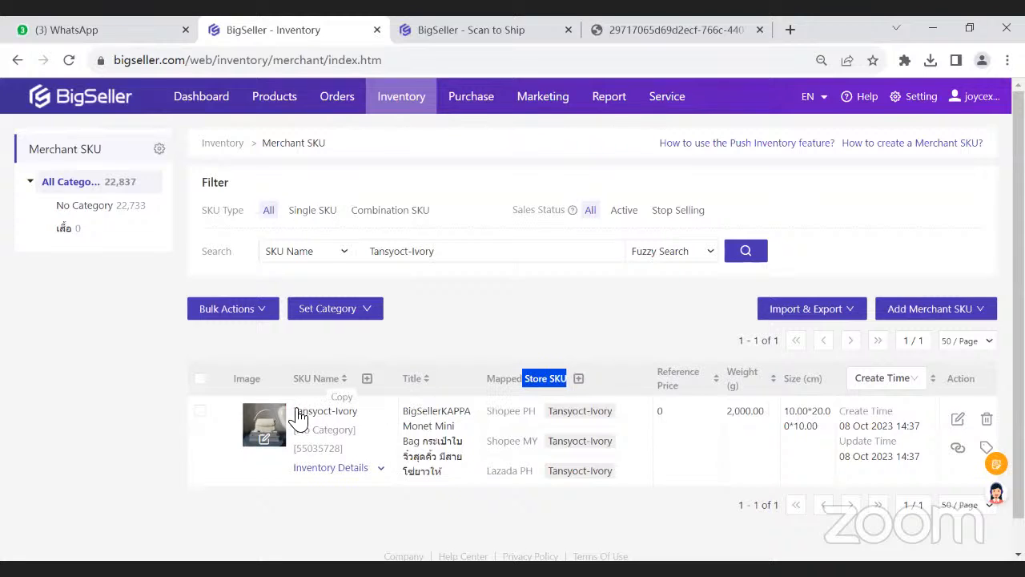
pyautogui.moveTo(263, 145); pyautogui.dragTo(324, 145)
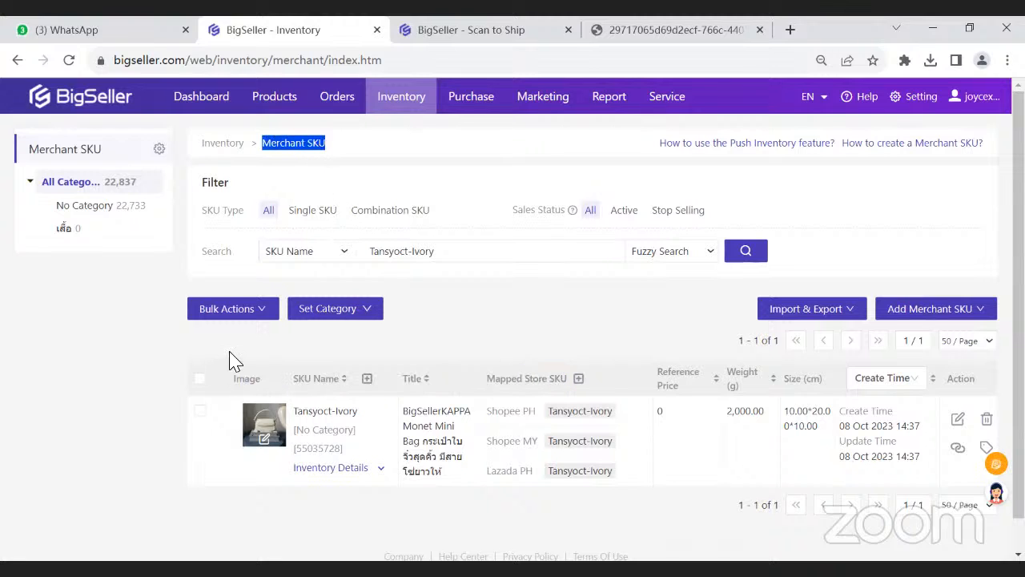
pyautogui.click(264, 438)
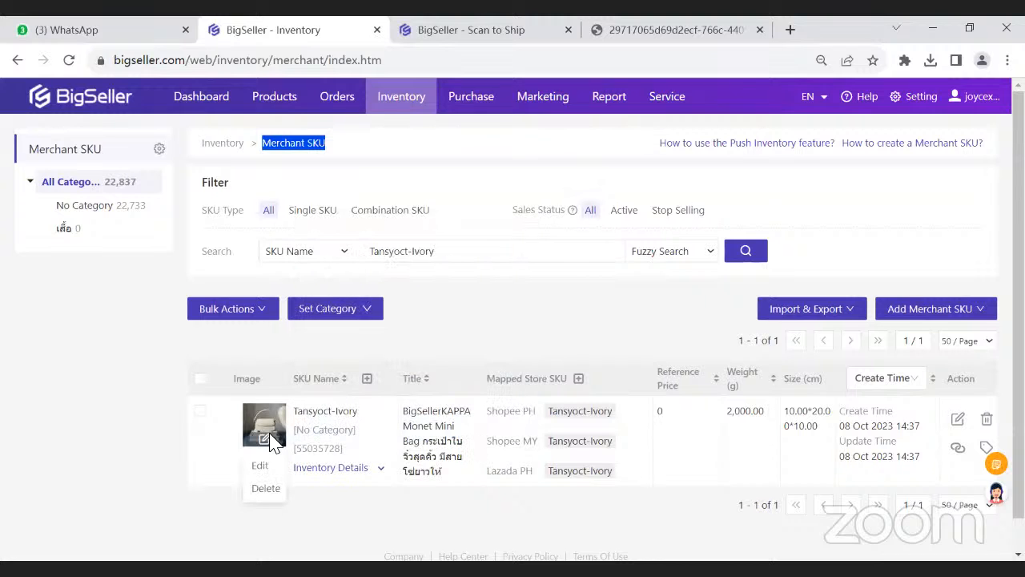
pyautogui.scroll(-1, 273, 443)
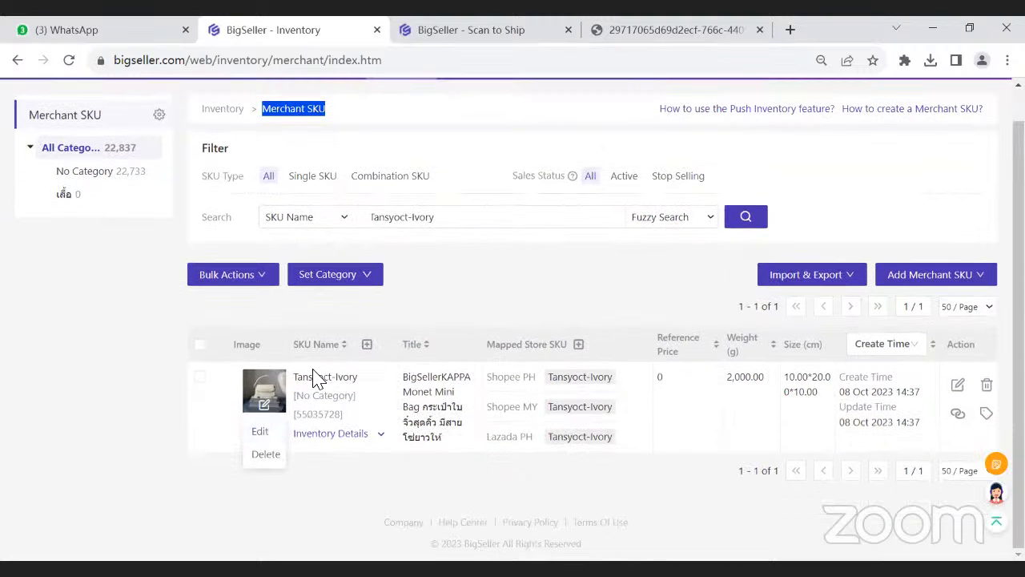
pyautogui.moveTo(274, 417)
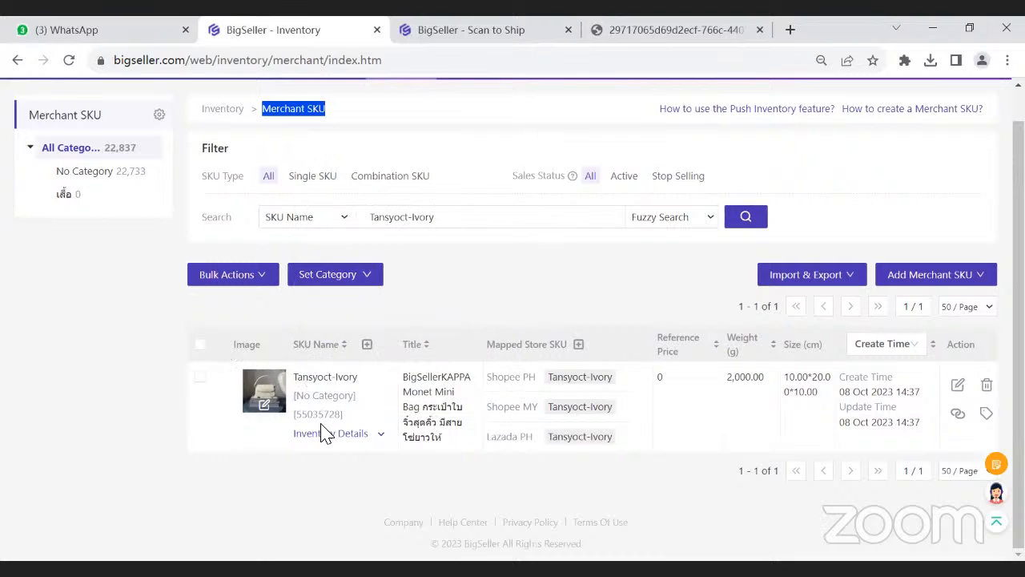
# - Point out the stores mapped to Tansyoct-Ivory and expand its inventory details per warehouse
pyautogui.moveTo(532, 344); pyautogui.dragTo(572, 357)
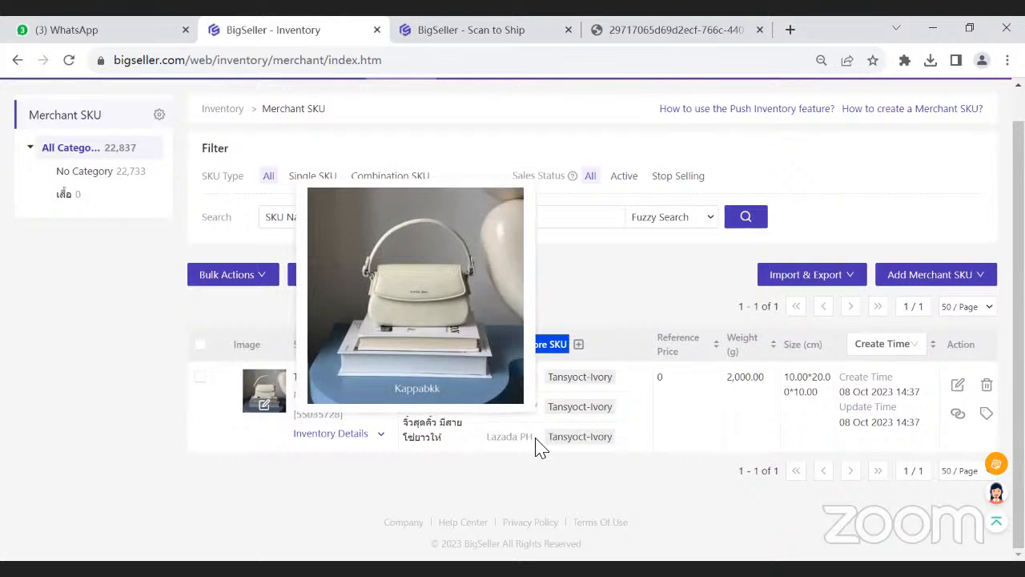
pyautogui.moveTo(493, 378); pyautogui.dragTo(534, 404)
pyautogui.moveTo(491, 436); pyautogui.dragTo(537, 443)
pyautogui.click(535, 455)
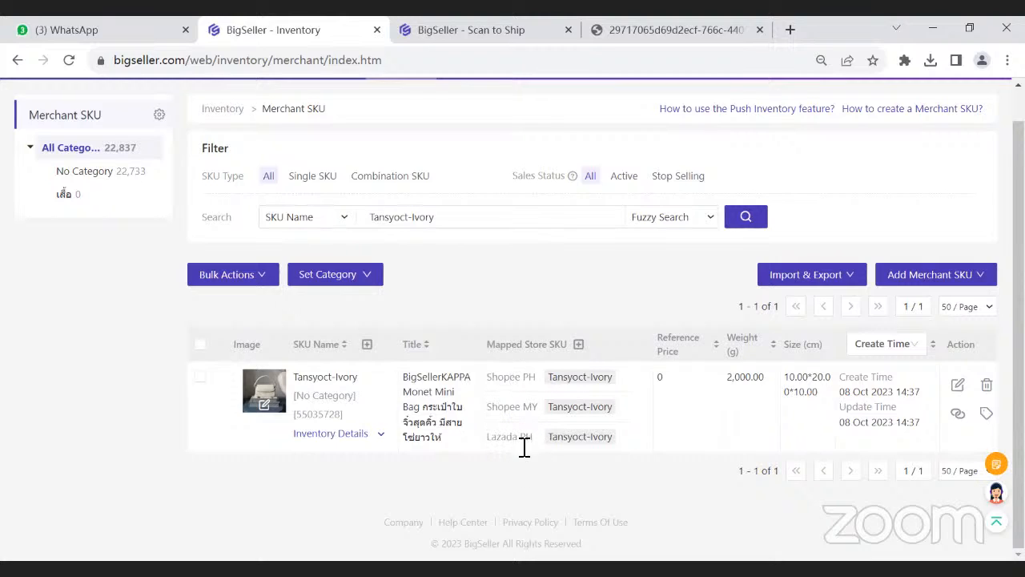
pyautogui.click(366, 437)
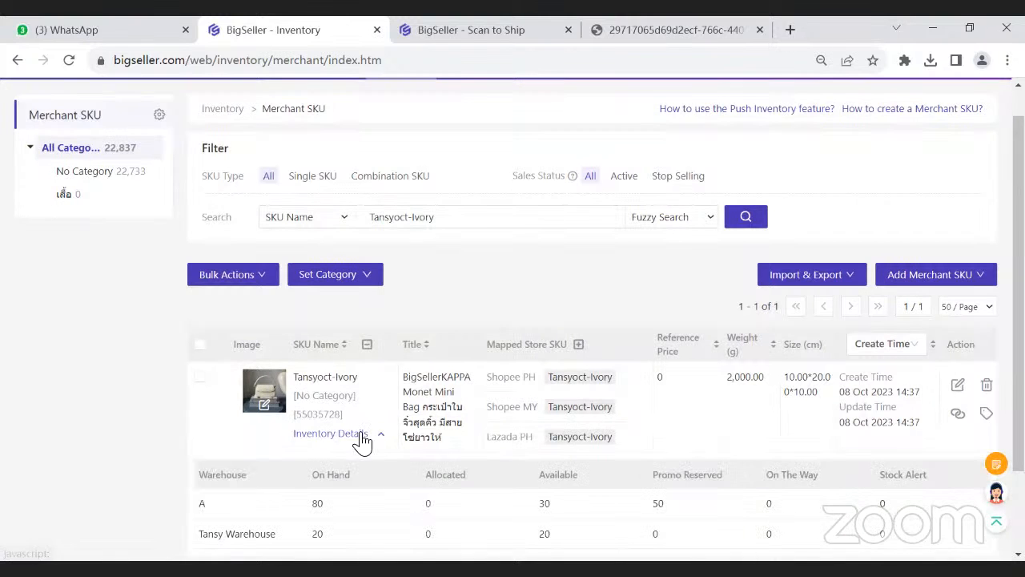
pyautogui.scroll(-1, 272, 425)
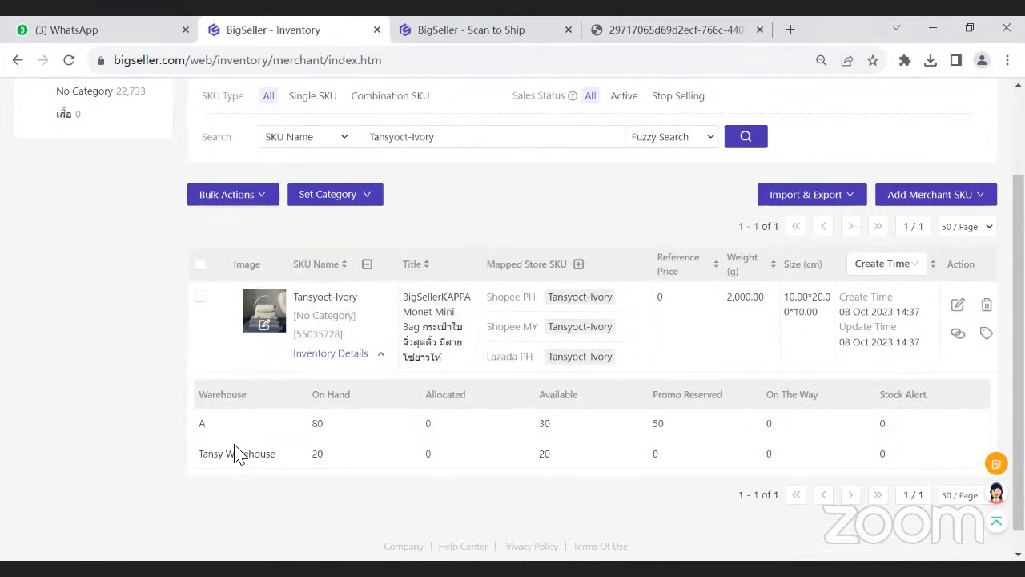
# - Shorten the SKU name search to "Tansy" and expand the inventory details of Tansy-White-750ml
pyautogui.moveTo(445, 137); pyautogui.dragTo(400, 138)
pyautogui.press('BackSpace')
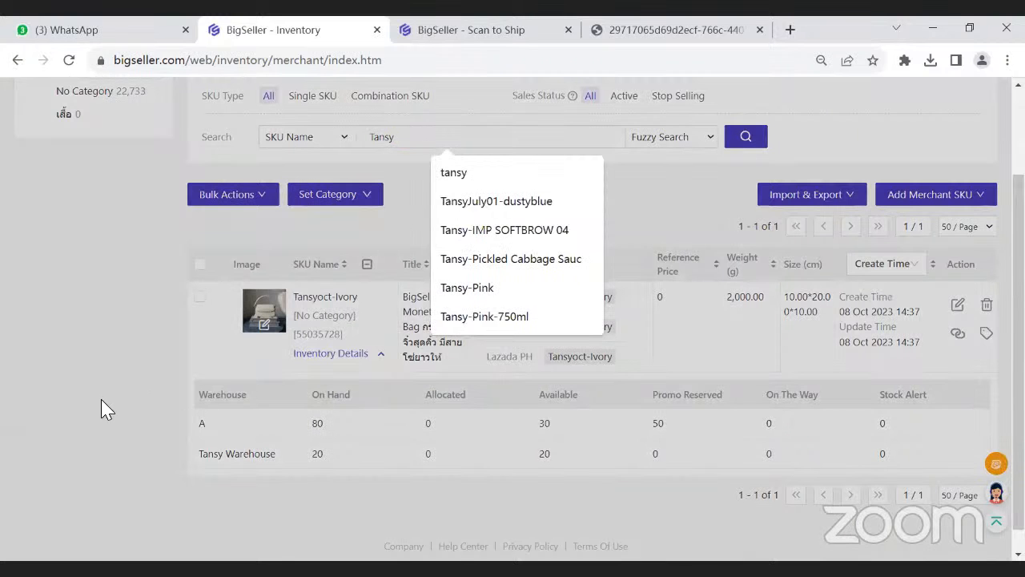
pyautogui.scroll(-9, 134, 420)
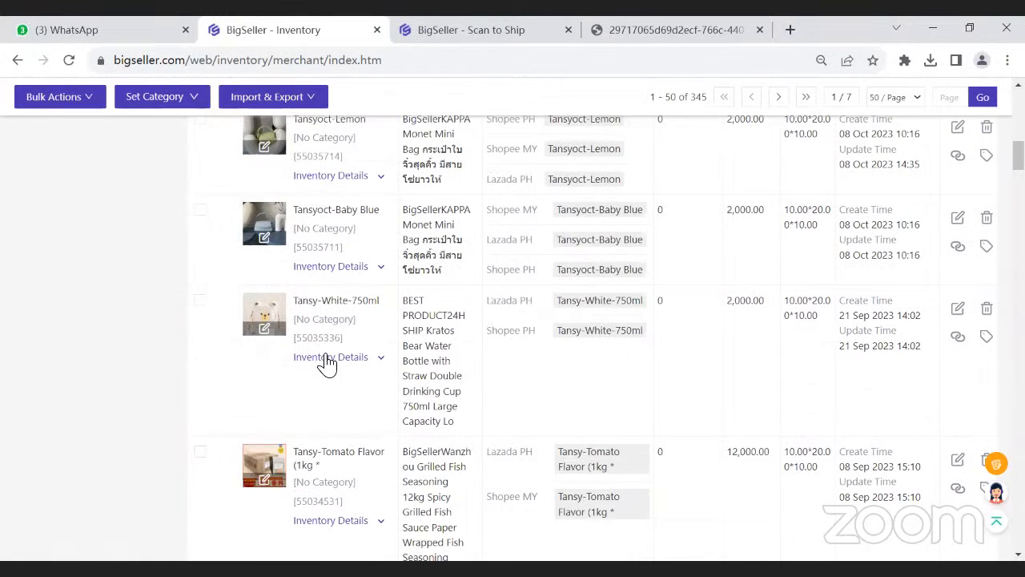
pyautogui.click(367, 358)
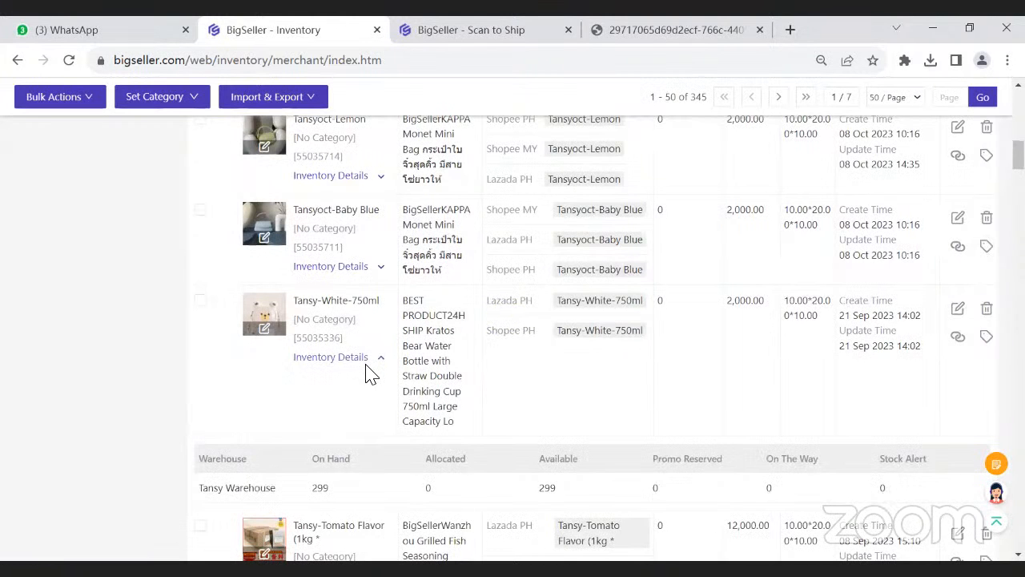
pyautogui.scroll(-1, 393, 304)
# - Copy the SKU name Tansy-White-750ml and search for it
pyautogui.click(369, 222)
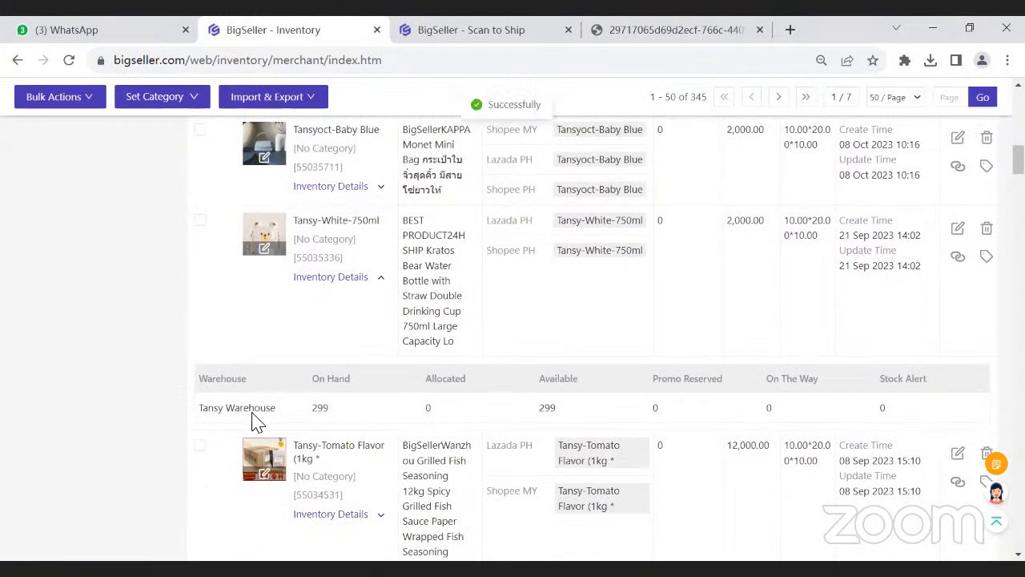
pyautogui.scroll(12, 275, 408)
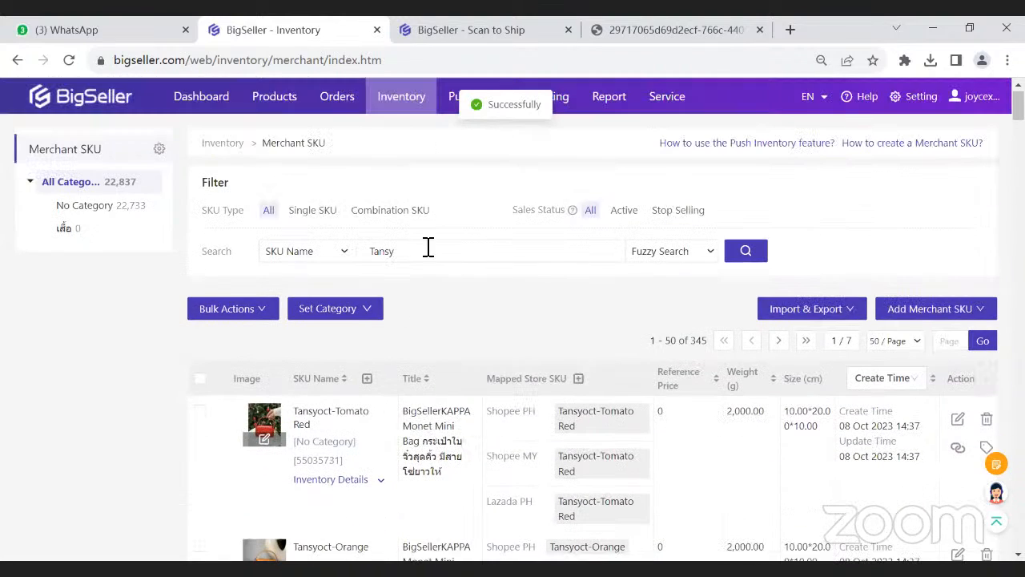
pyautogui.doubleClick(429, 247)
pyautogui.hotkey('ctrl', 'v')
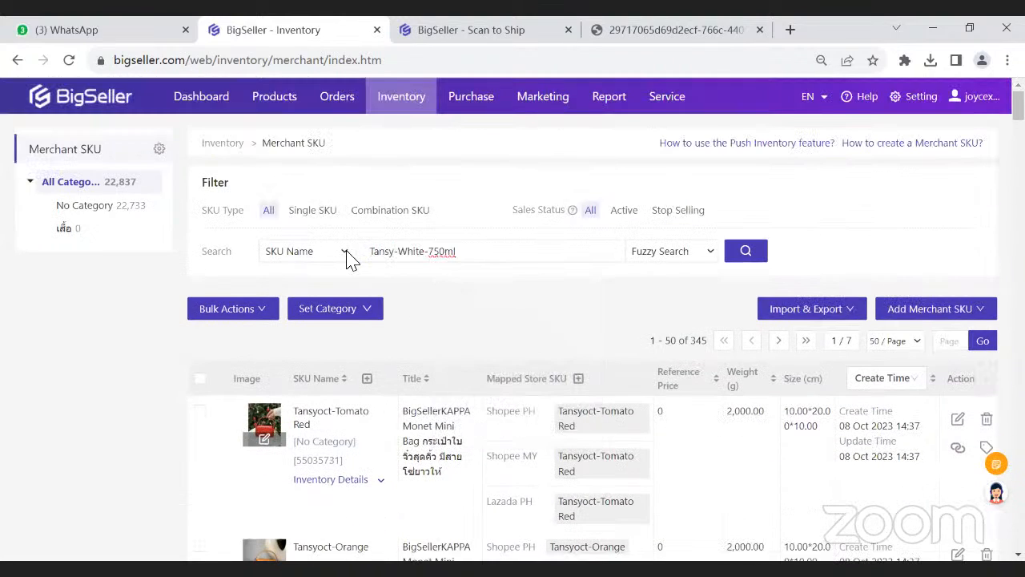
pyautogui.press('Return')
# - Select the Tansy-White-750ml merchant SKU and highlight its mapped Shopee PH and Lazada PH stores and the Merchant SKU page title
pyautogui.scroll(-1, 256, 401)
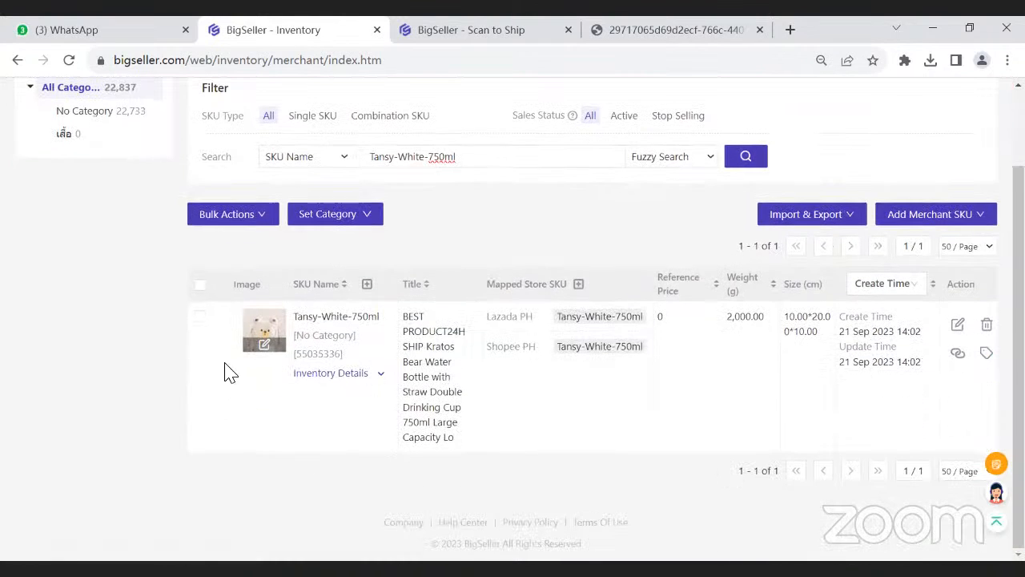
pyautogui.click(200, 322)
pyautogui.moveTo(492, 386); pyautogui.dragTo(532, 389)
pyautogui.moveTo(487, 353); pyautogui.dragTo(539, 357)
pyautogui.click(534, 392)
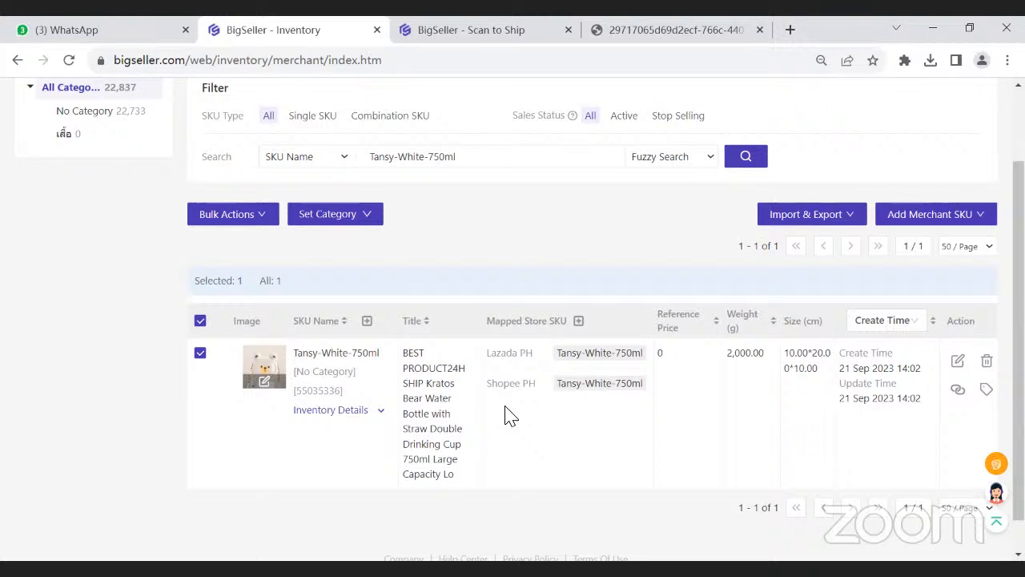
pyautogui.scroll(2, 506, 412)
pyautogui.moveTo(264, 142); pyautogui.dragTo(345, 152)
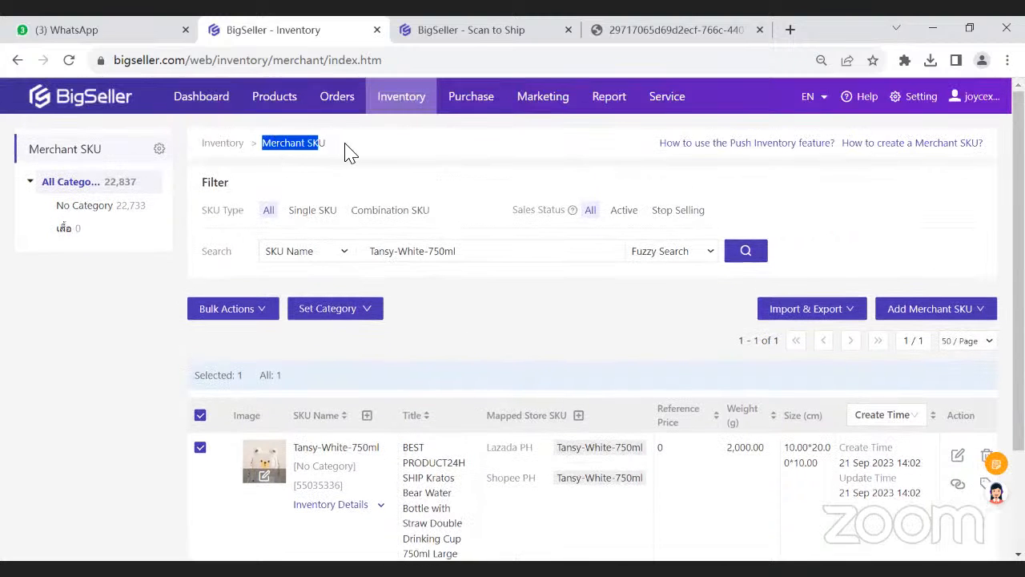
pyautogui.scroll(-1, 341, 432)
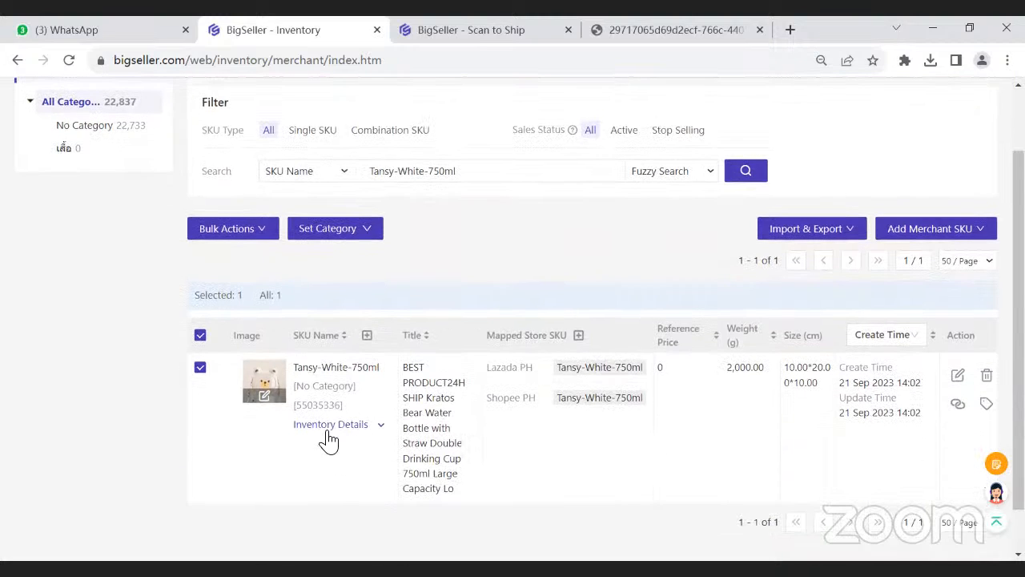
# - Expand the inventory details of Tansy-White-750ml and highlight the name of the warehouse holding its stock
pyautogui.click(328, 424)
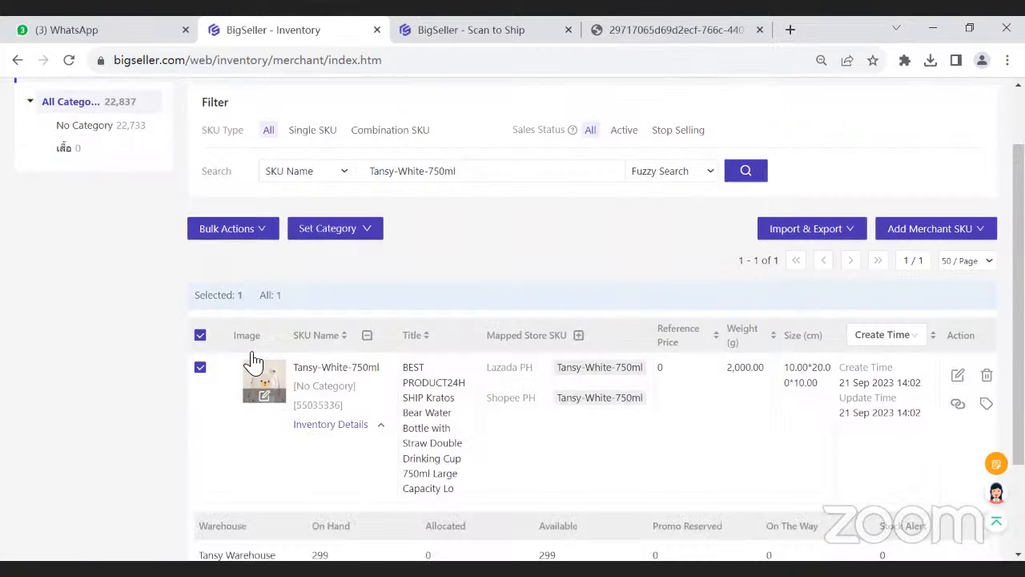
pyautogui.scroll(-1, 337, 368)
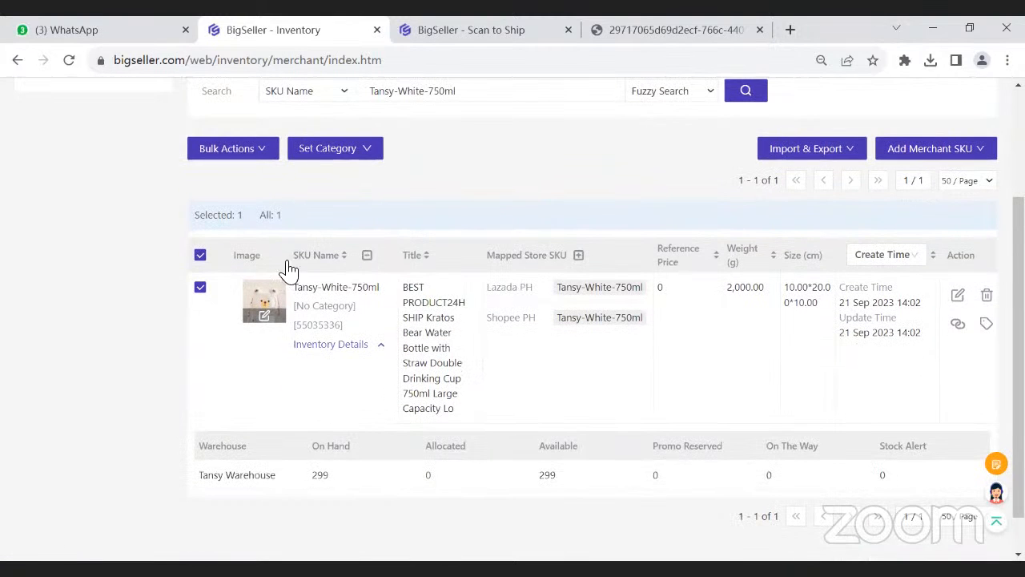
pyautogui.moveTo(200, 476); pyautogui.dragTo(275, 478)
pyautogui.click(272, 455)
# - Highlight the Shopee PH and Lazada PH stores mapped to Tansy-White-750ml and the Store SKU column heading
pyautogui.moveTo(487, 321); pyautogui.dragTo(539, 322)
pyautogui.moveTo(487, 288); pyautogui.dragTo(526, 287)
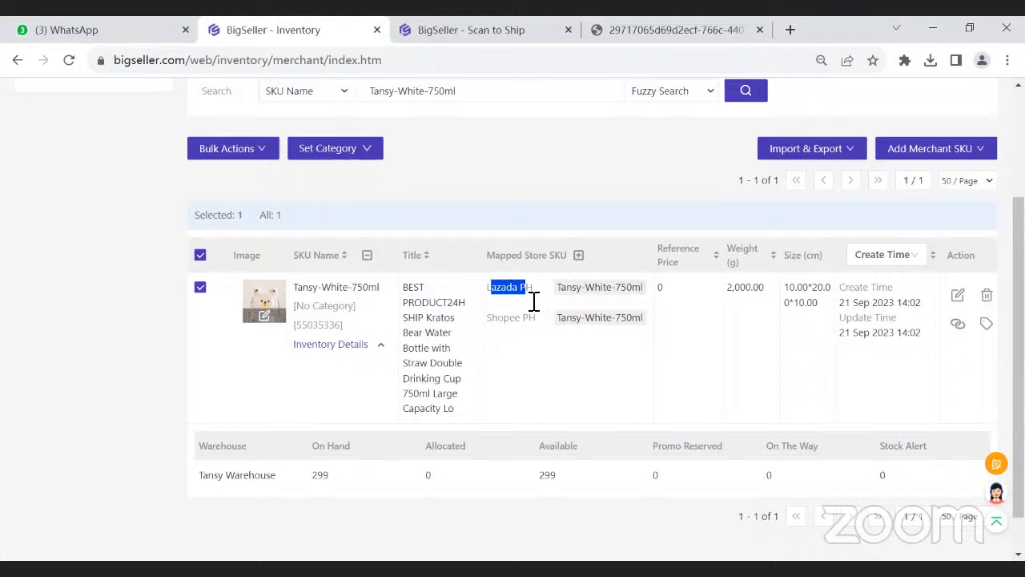
pyautogui.moveTo(523, 257); pyautogui.dragTo(570, 256)
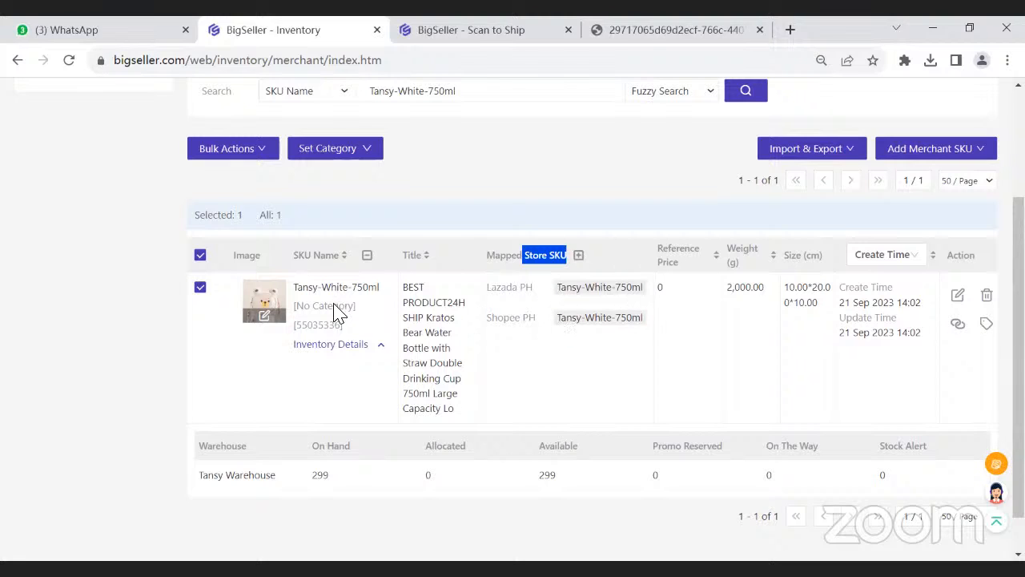
# - Highlight Tansy Warehouse and its available quantity, and point out the Shopee and Lazada stores sharing that stock
pyautogui.moveTo(279, 475); pyautogui.dragTo(205, 480)
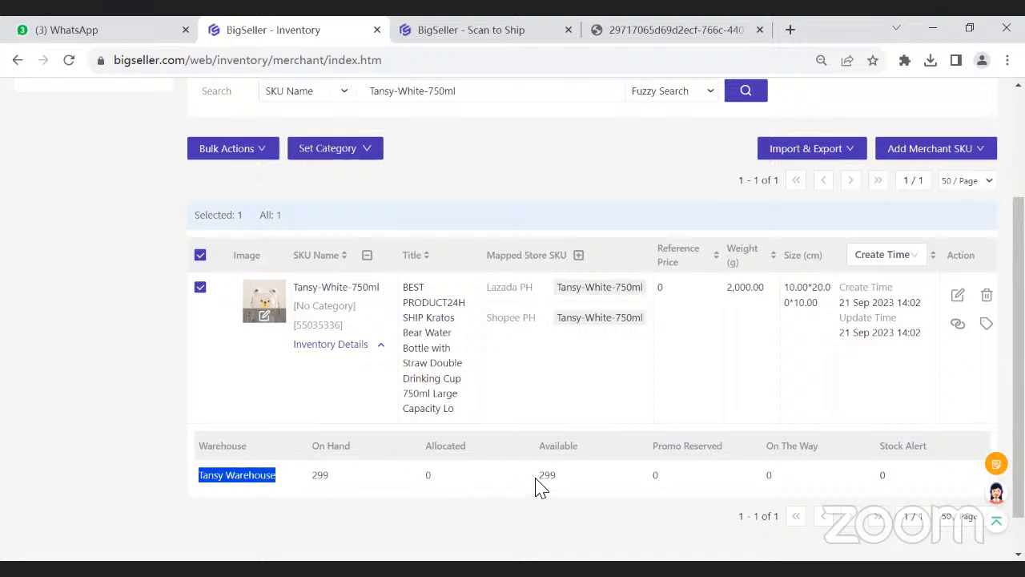
pyautogui.moveTo(536, 477); pyautogui.dragTo(558, 481)
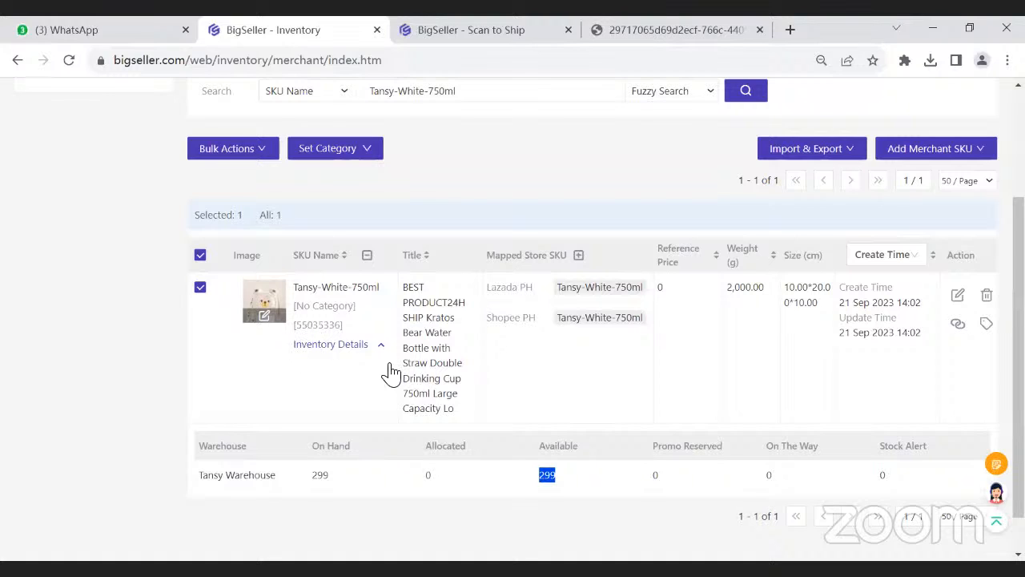
pyautogui.moveTo(488, 317); pyautogui.dragTo(522, 319)
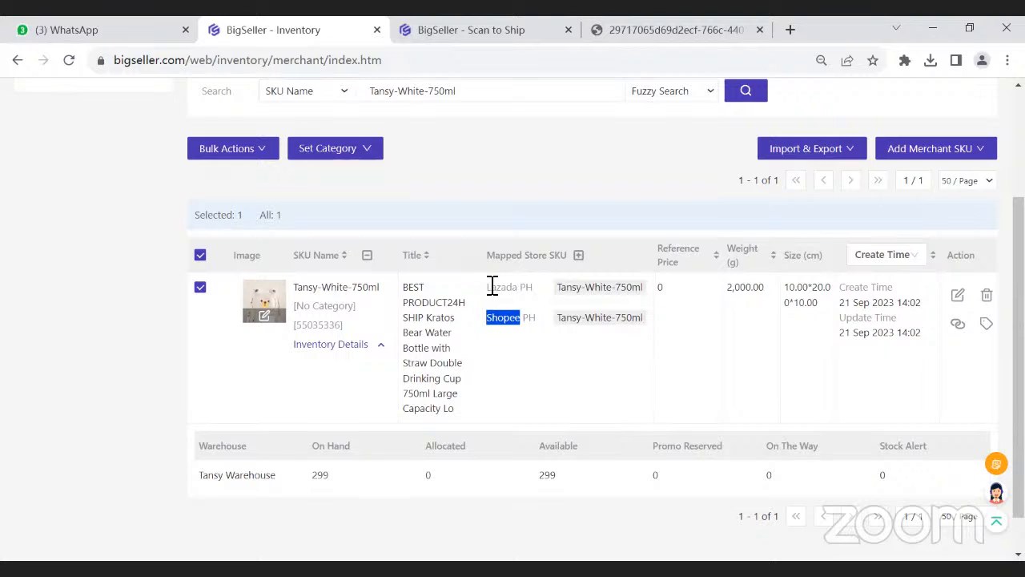
pyautogui.moveTo(488, 286); pyautogui.dragTo(512, 287)
pyautogui.click(517, 324)
# - Highlight the Store SKU heading and the merchant SKU name Tansy-White-750ml to contrast the two SKU types
pyautogui.moveTo(526, 255); pyautogui.dragTo(567, 259)
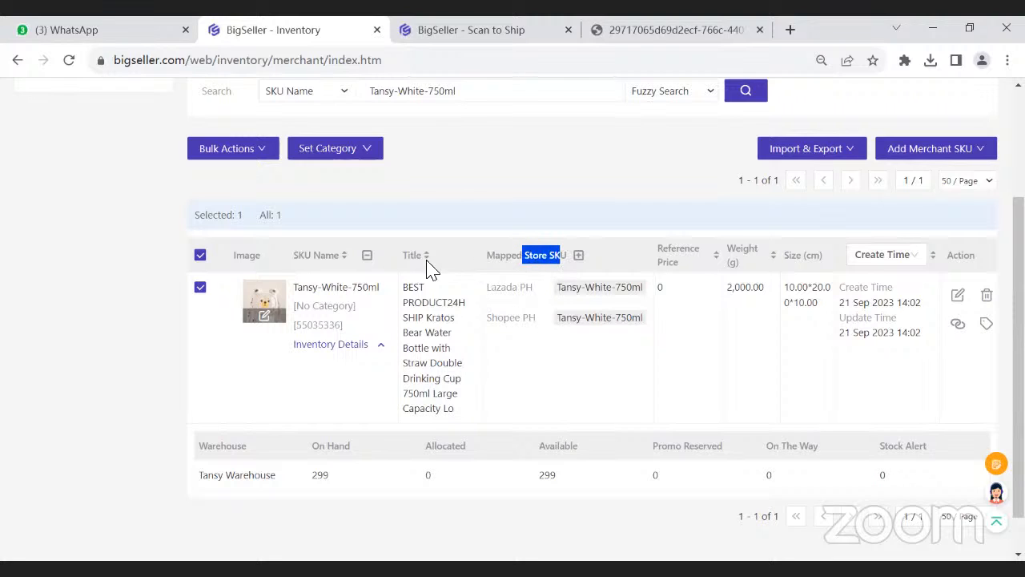
pyautogui.moveTo(295, 288); pyautogui.dragTo(378, 290)
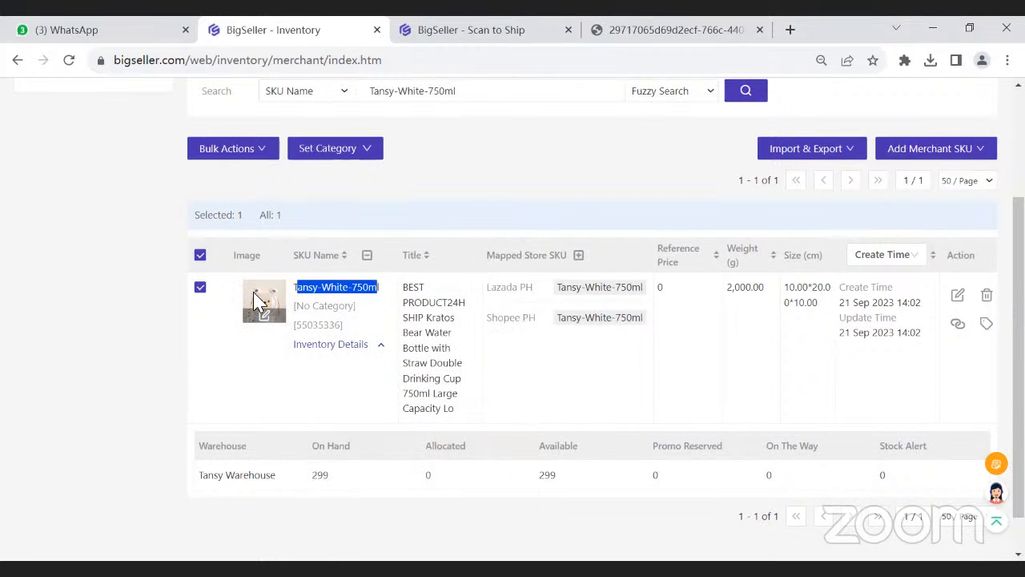
pyautogui.click(422, 202)
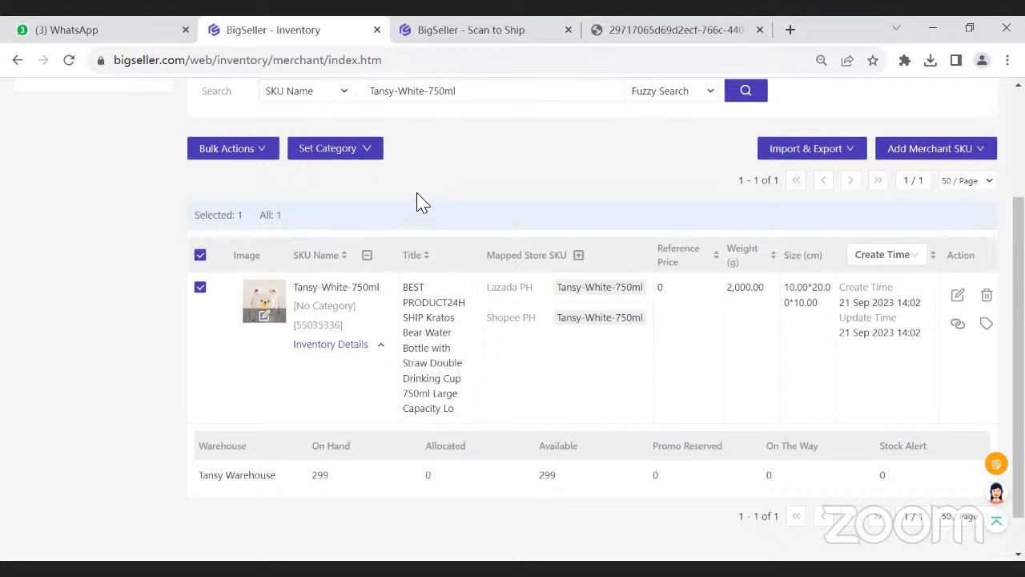
# - Open the inventory Push Rules page and its guide on how to use the Push Inventory feature
pyautogui.scroll(3, 418, 201)
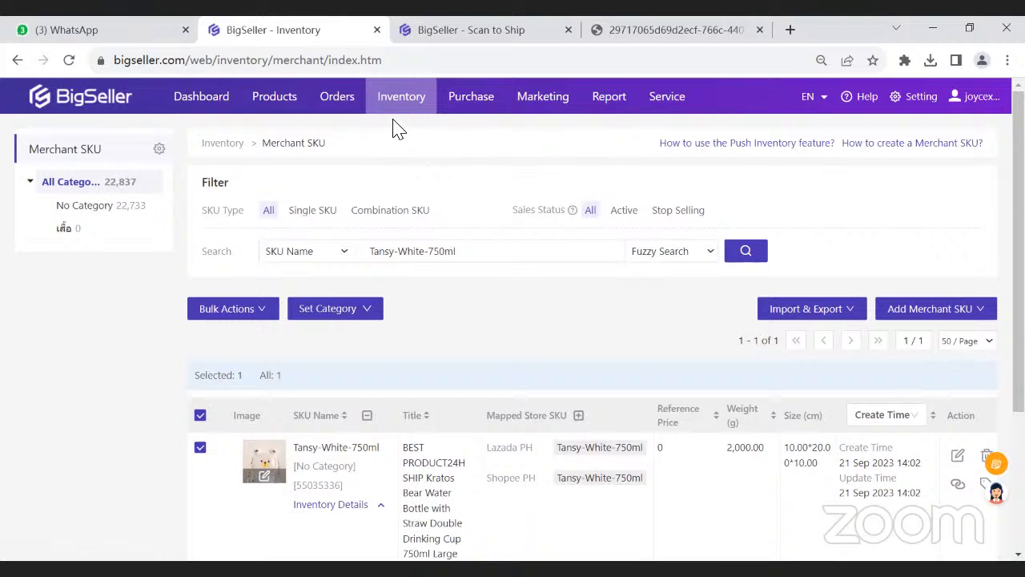
pyautogui.moveTo(394, 112)
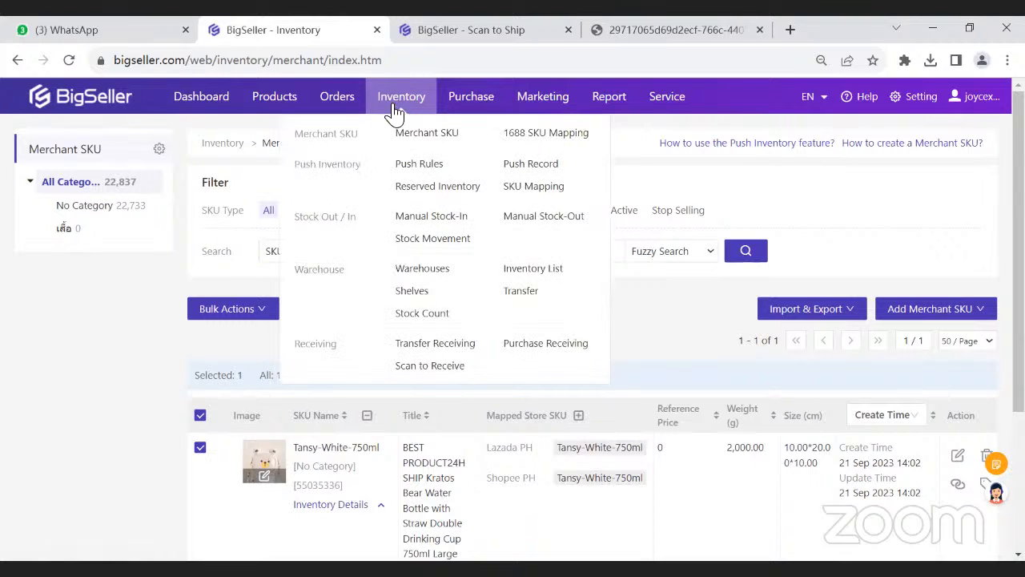
pyautogui.click(433, 178)
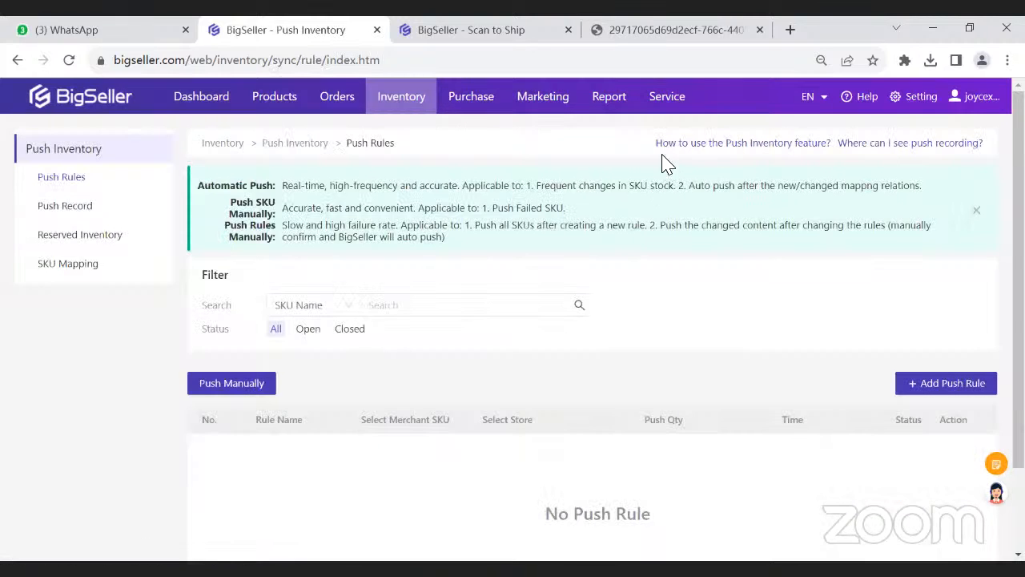
pyautogui.click(767, 150)
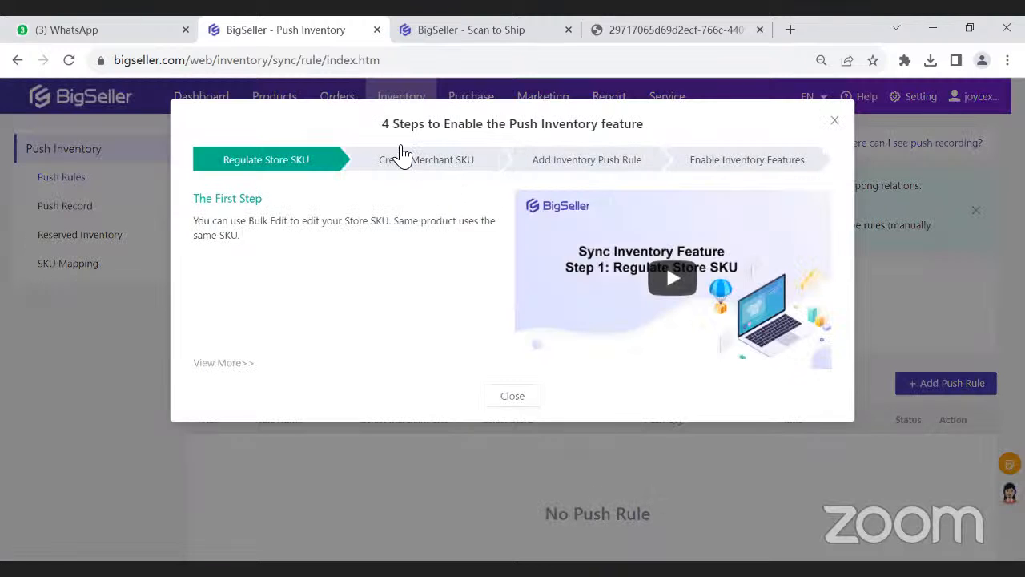
# - Highlight the guide's title and the first-step advice that the same product uses the same SKU
pyautogui.moveTo(384, 123); pyautogui.dragTo(657, 137)
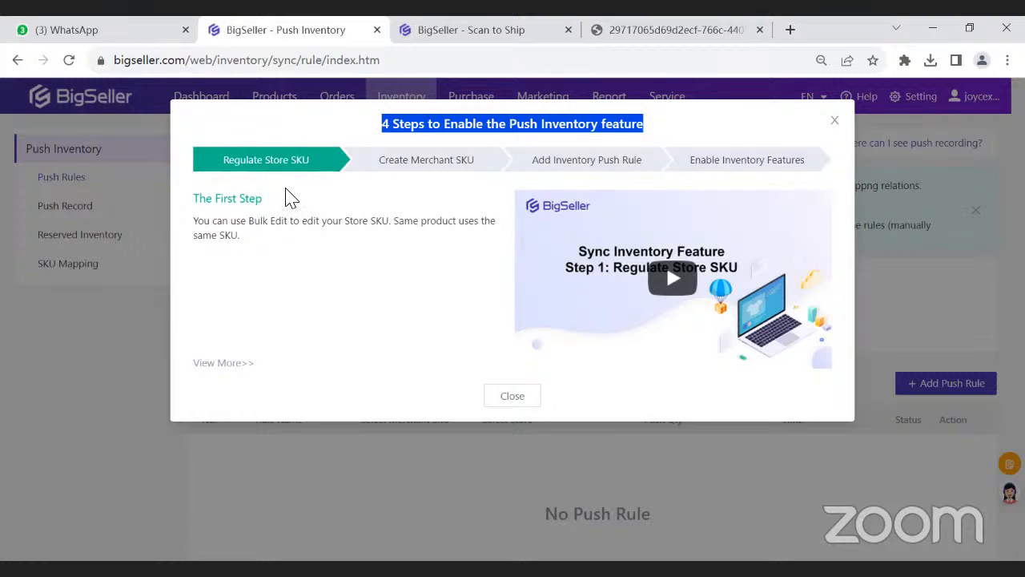
pyautogui.moveTo(393, 225); pyautogui.dragTo(468, 229)
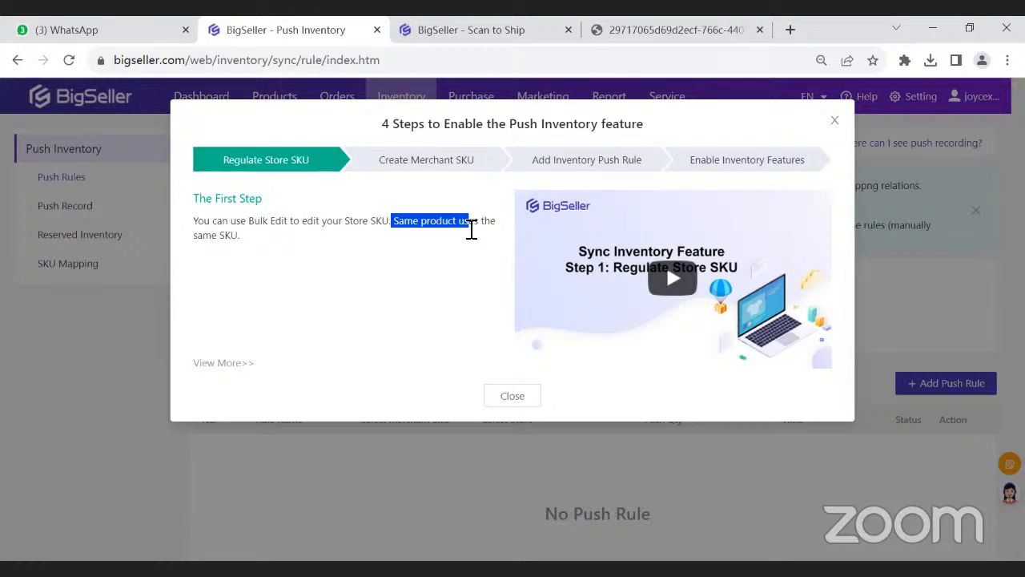
pyautogui.click(471, 239)
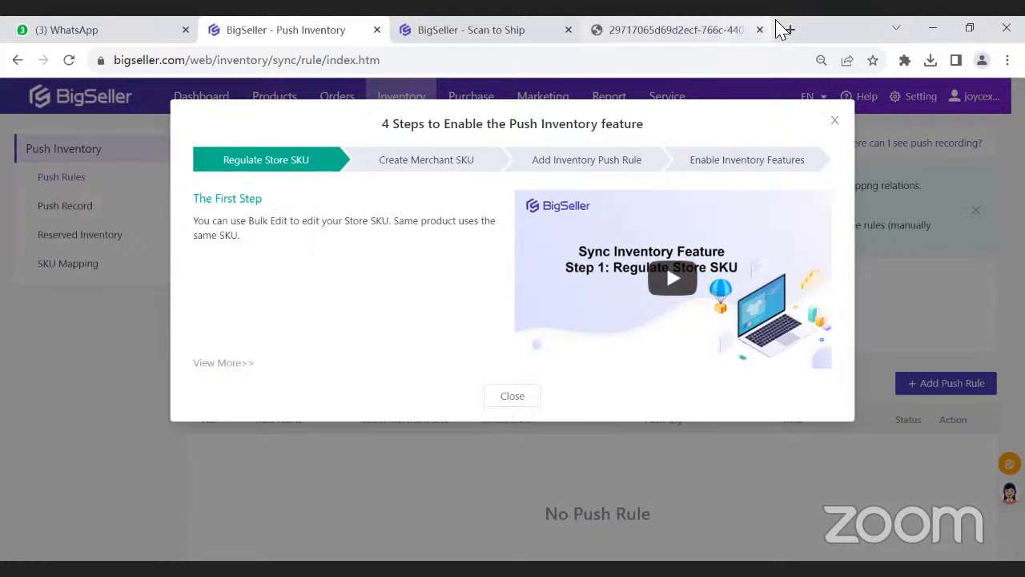
# - Open the BigSeller dashboard in a new browser tab and close the Scan to Ship and document tabs
pyautogui.hotkey('ctrl', 't')
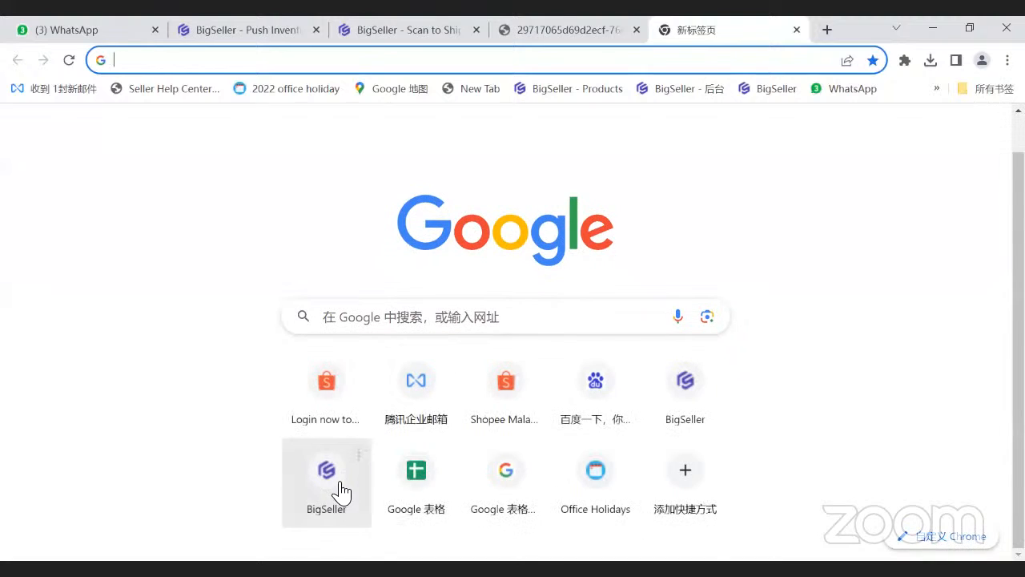
pyautogui.click(340, 490)
pyautogui.click(475, 30)
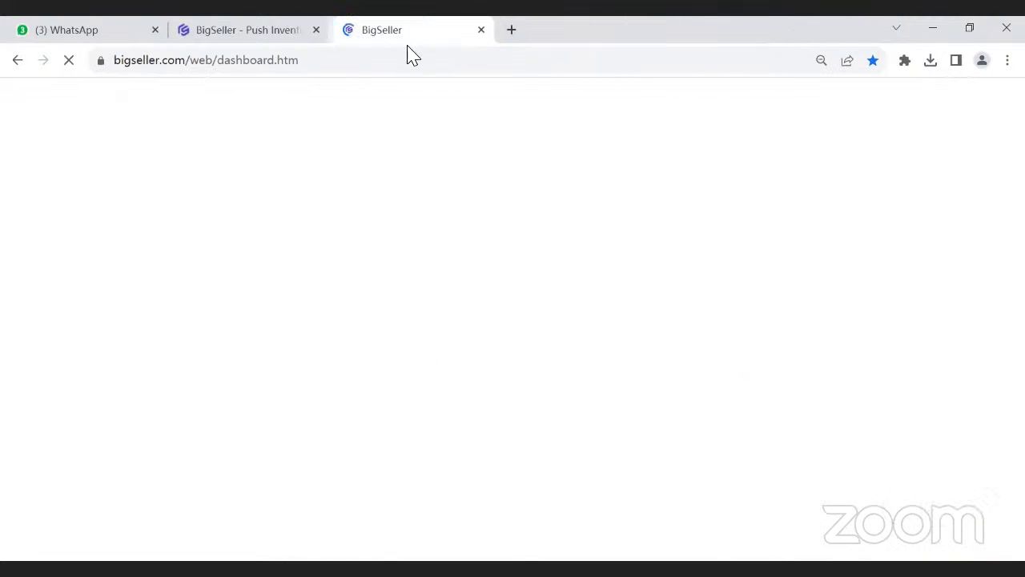
pyautogui.click(280, 32)
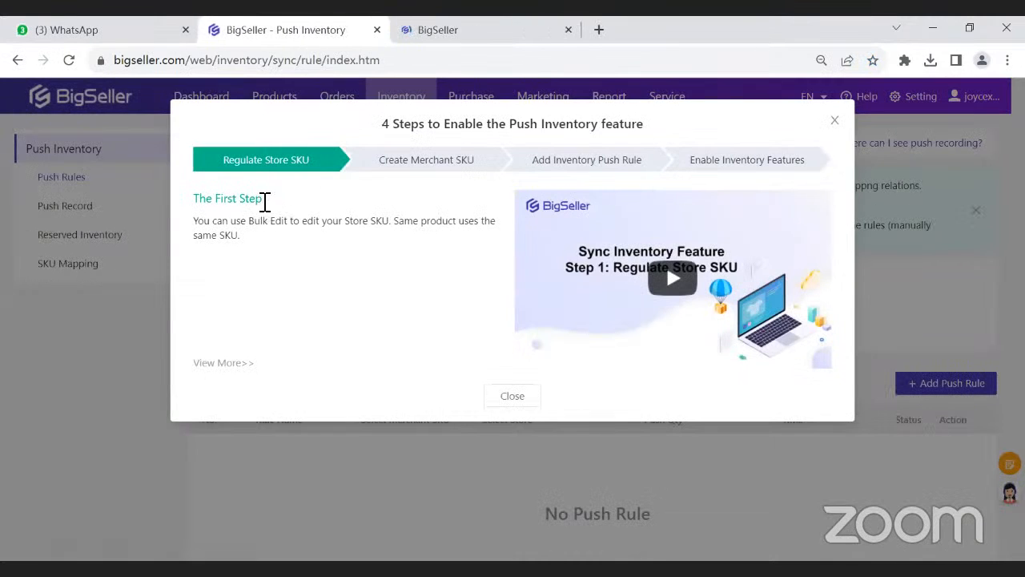
pyautogui.click(513, 28)
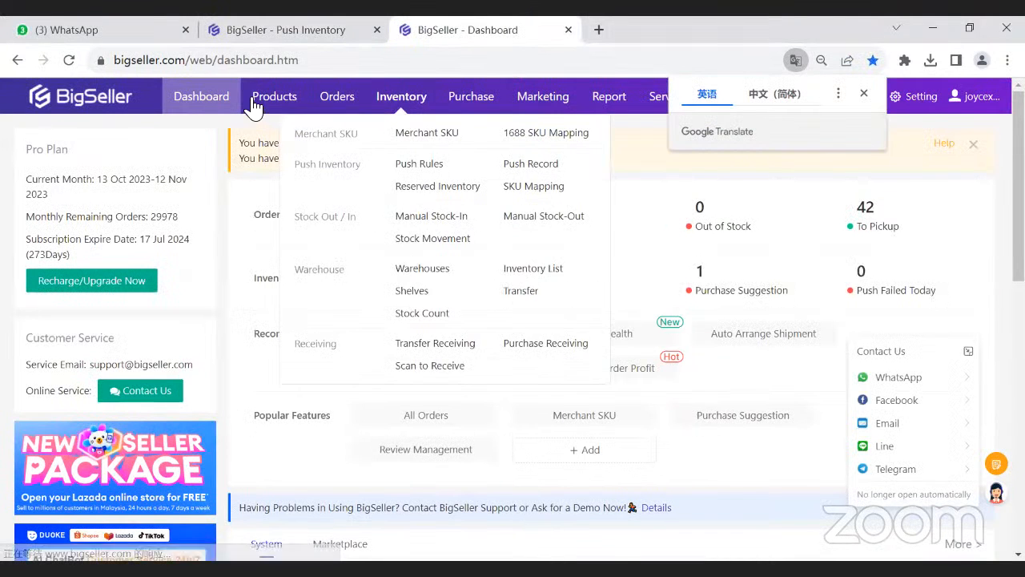
# - Open the active Shopee listings and select the Women Bag and Cosmetic Bag products
pyautogui.moveTo(258, 104)
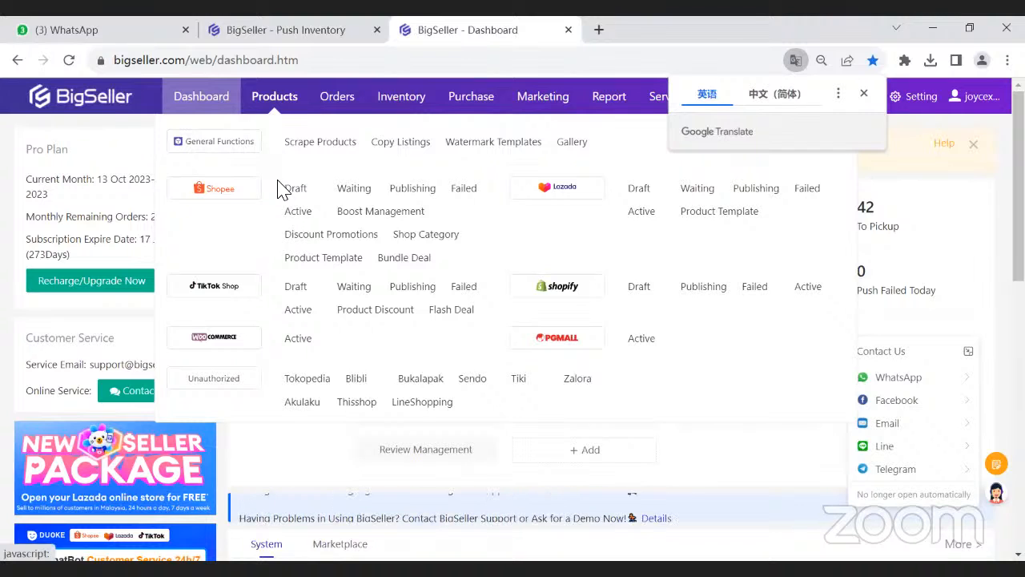
pyautogui.click(292, 211)
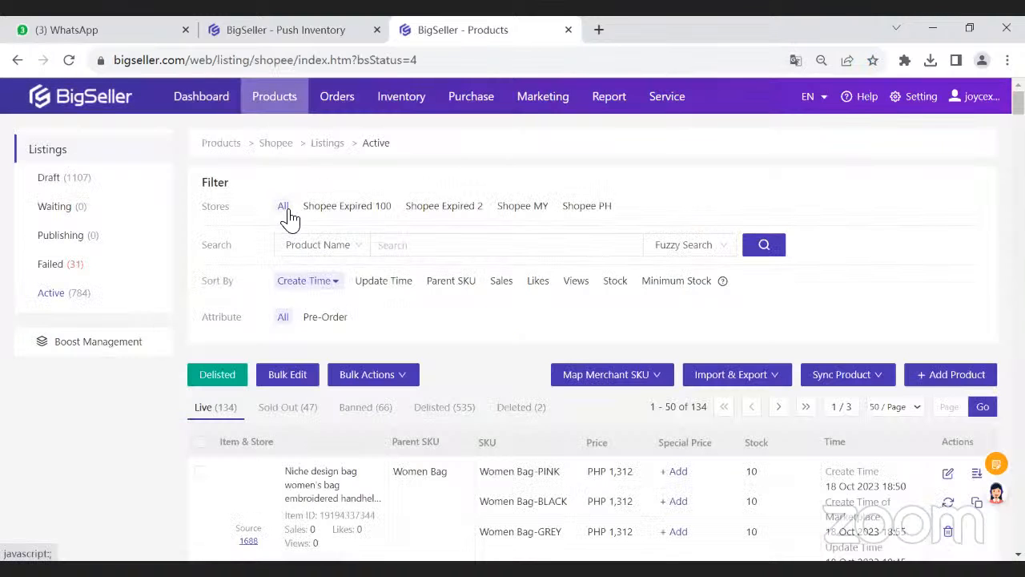
pyautogui.scroll(-4, 286, 220)
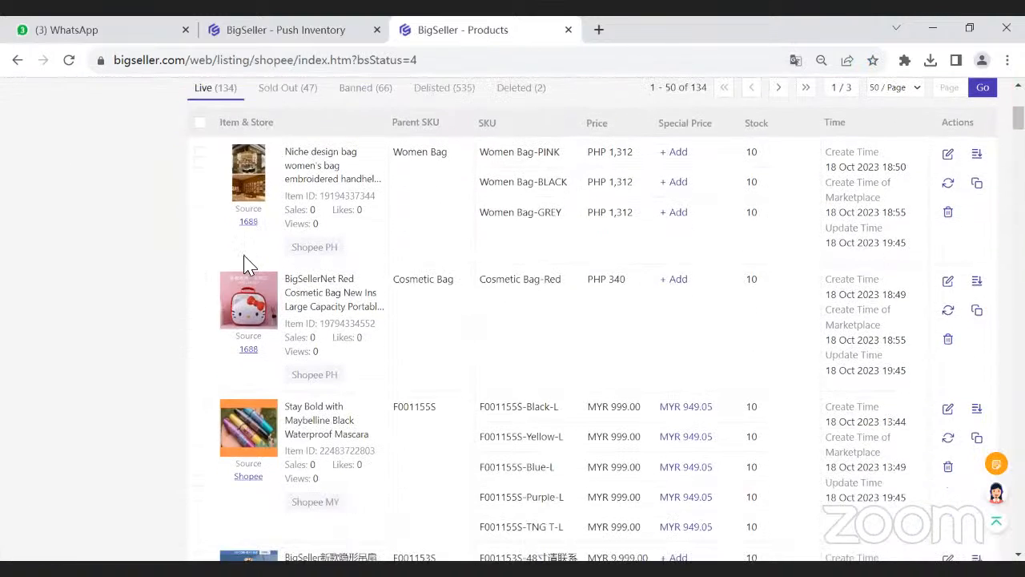
pyautogui.click(199, 152)
pyautogui.click(201, 313)
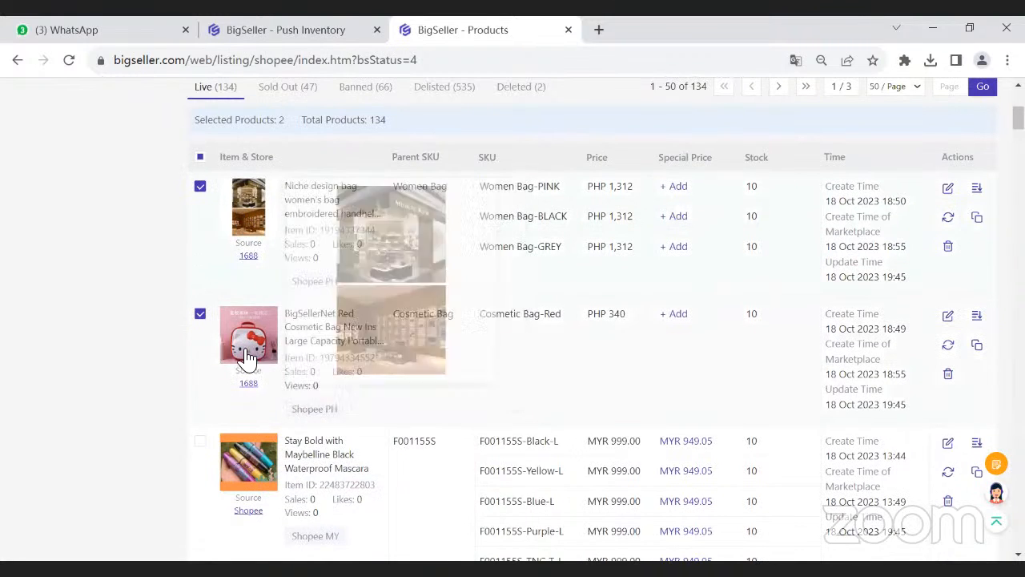
# - Highlight the Shopee PH store labels of the two selected listings
pyautogui.scroll(1, 213, 281)
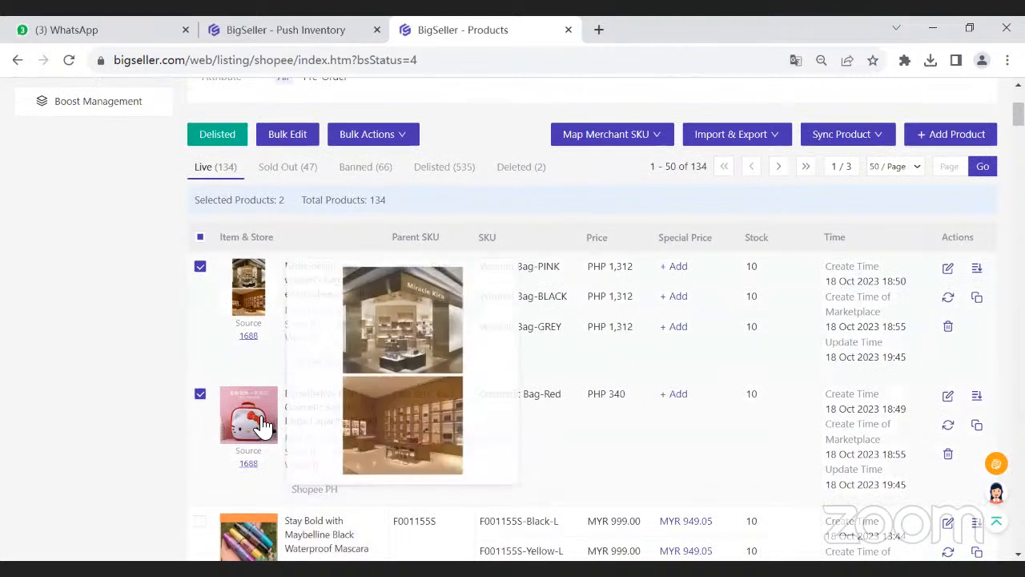
pyautogui.moveTo(293, 361); pyautogui.dragTo(334, 367)
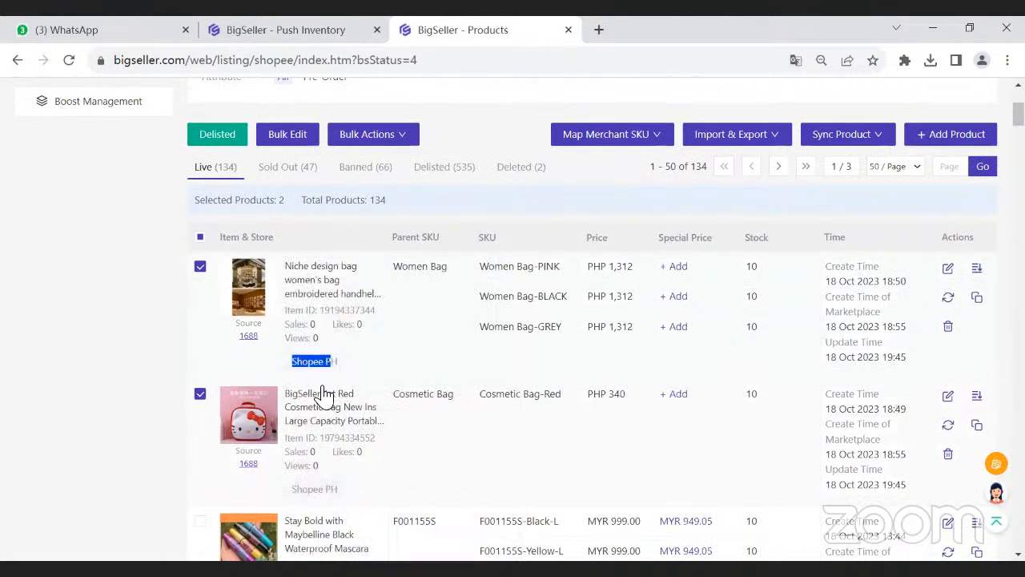
pyautogui.moveTo(304, 487); pyautogui.dragTo(325, 490)
pyautogui.click(406, 483)
# - Highlight the Women Bag-PINK and Cosmetic Bag-Red SKUs to show the product name and colour variation in each
pyautogui.moveTo(481, 268); pyautogui.dragTo(528, 269)
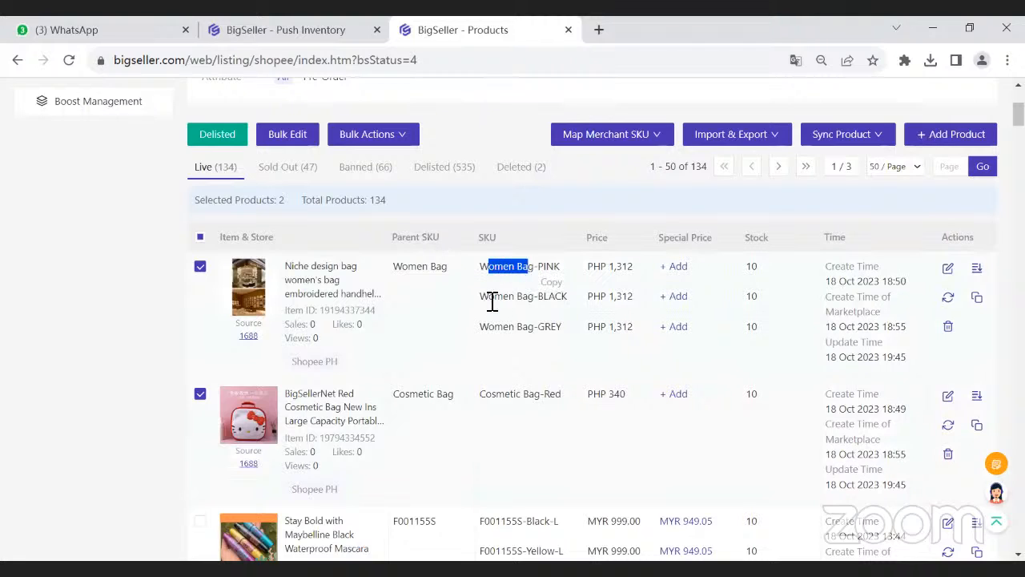
pyautogui.click(492, 301)
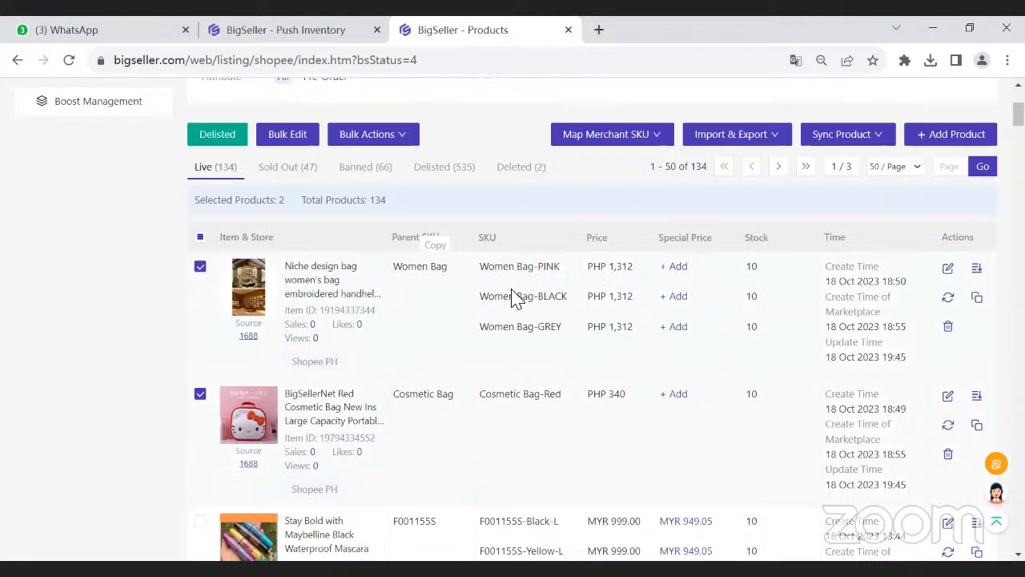
pyautogui.doubleClick(545, 268)
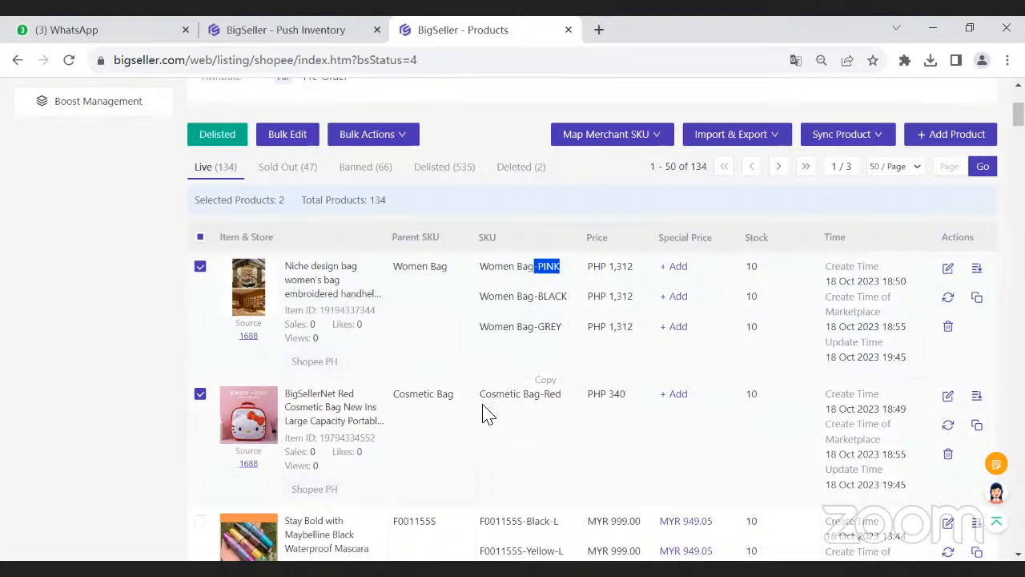
pyautogui.moveTo(434, 394); pyautogui.dragTo(424, 394)
pyautogui.doubleClick(551, 394)
pyautogui.click(522, 325)
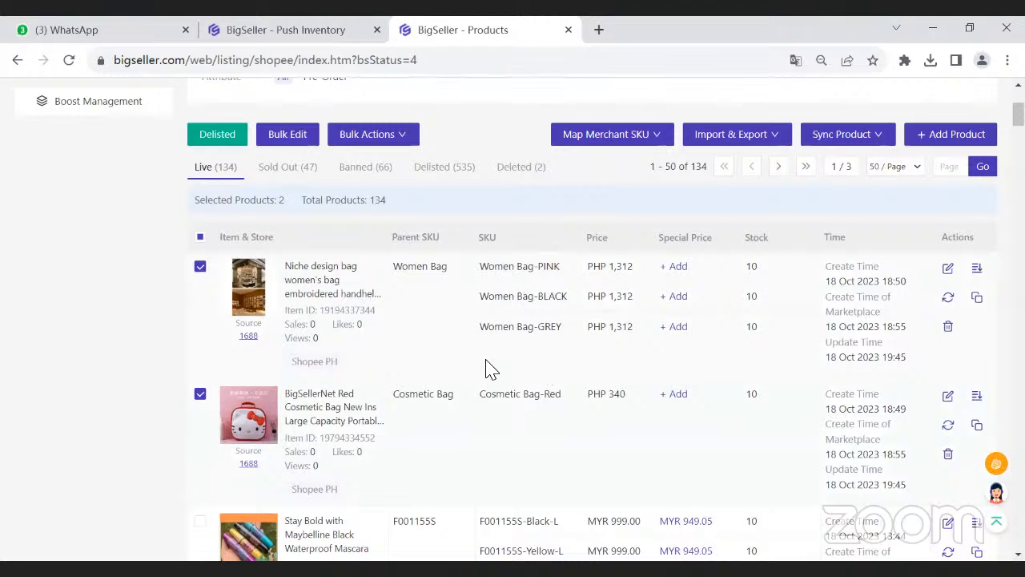
# - Open the active Lazada listings and examine the Cosmetic Bag and Women Bag SKUs for comparison with Shopee
pyautogui.scroll(3, 491, 386)
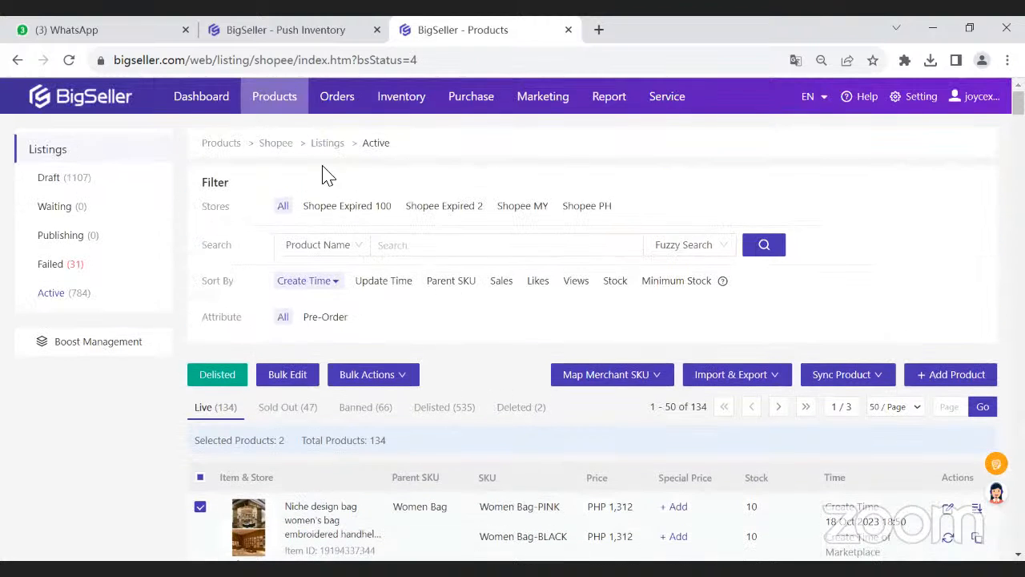
pyautogui.moveTo(281, 105)
pyautogui.click(642, 211)
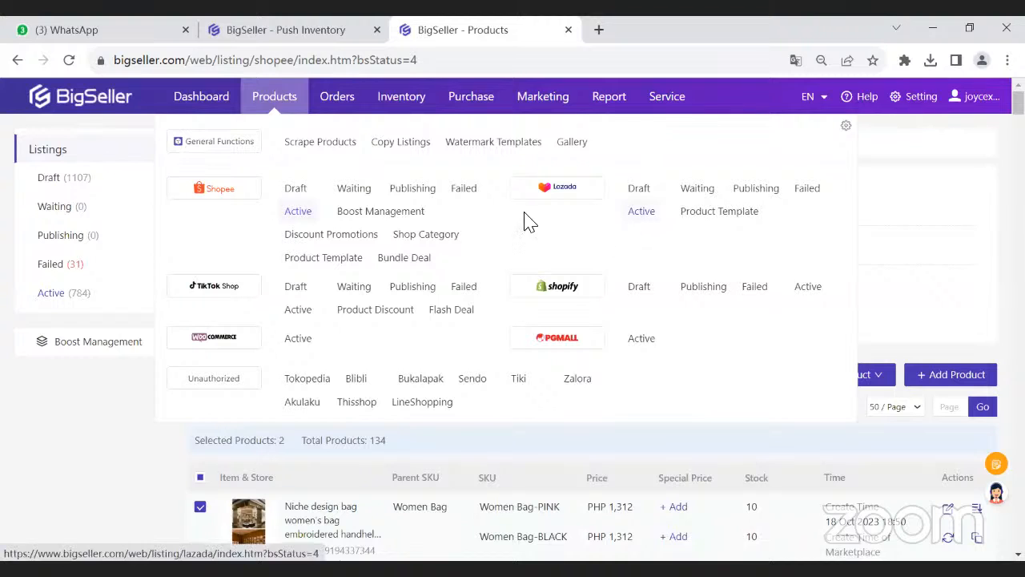
pyautogui.scroll(-3, 460, 313)
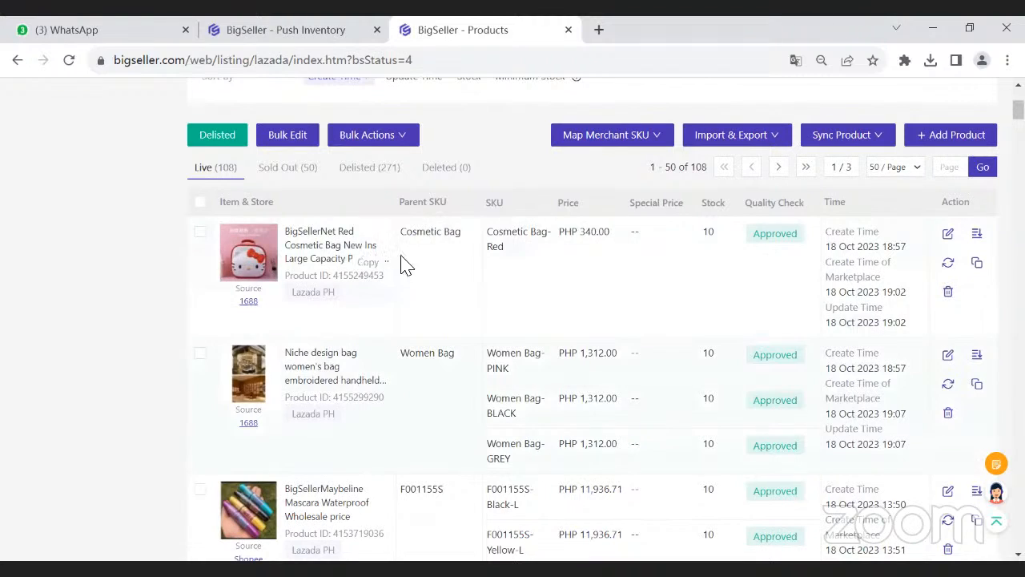
pyautogui.scroll(2, 424, 264)
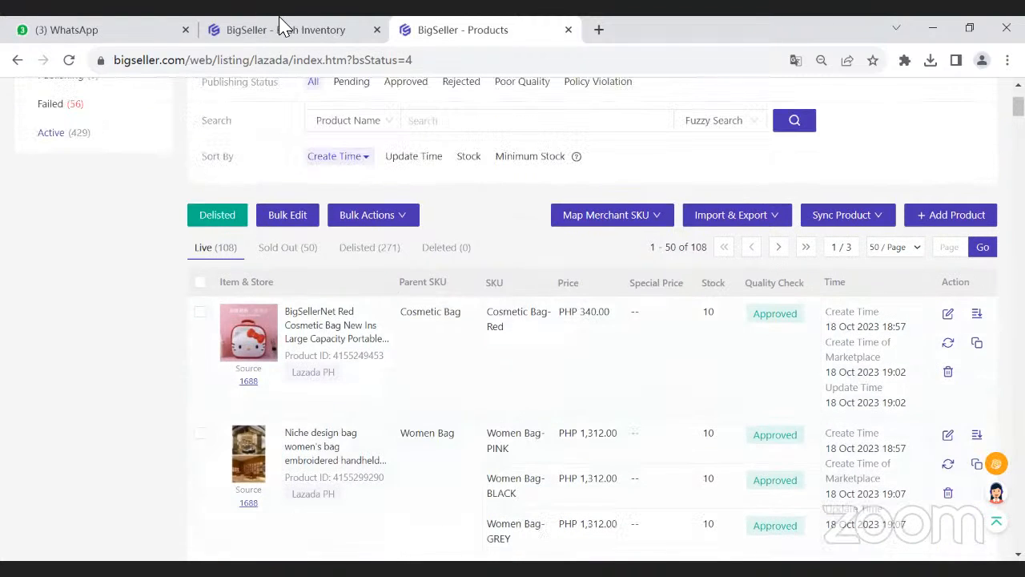
# - Review the Regulate Store SKU instructions about Bulk Edit in the Push Inventory guide
pyautogui.click(280, 23)
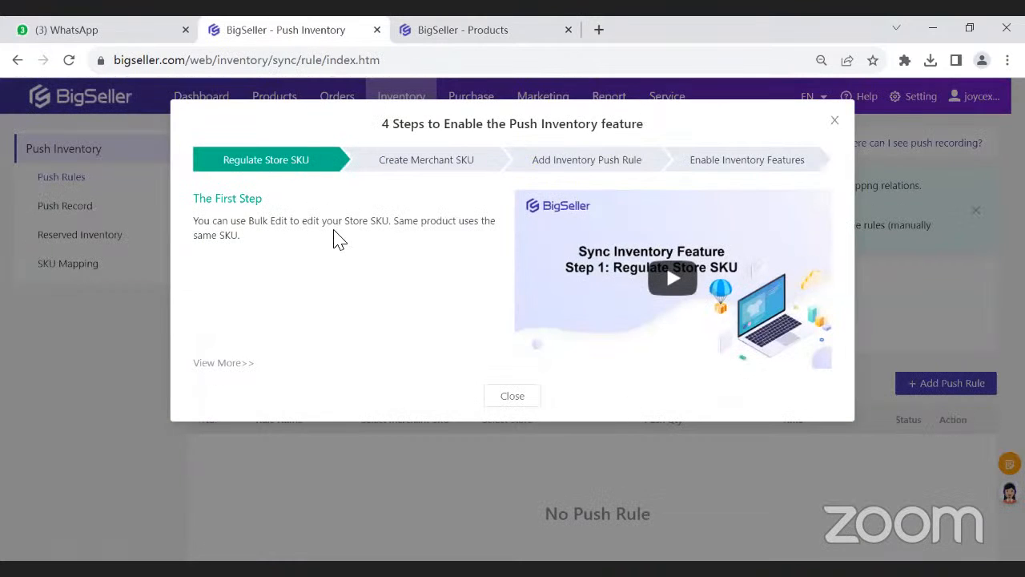
pyautogui.moveTo(259, 225); pyautogui.dragTo(306, 224)
pyautogui.click(354, 226)
# - Open the active Shopee listings and select the Women Bag and Cosmetic Bag products again
pyautogui.click(428, 30)
pyautogui.scroll(2, 292, 132)
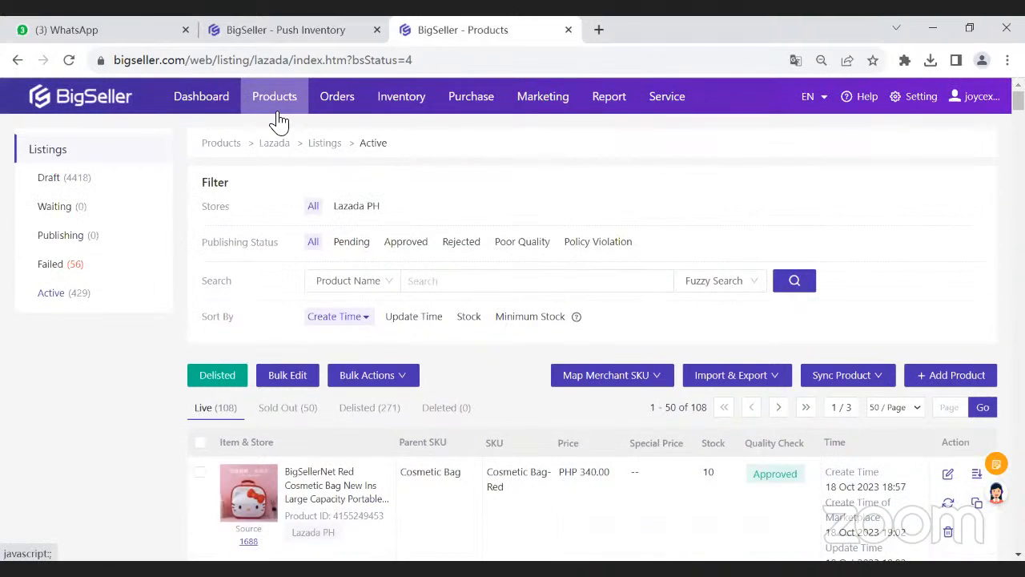
pyautogui.moveTo(277, 112)
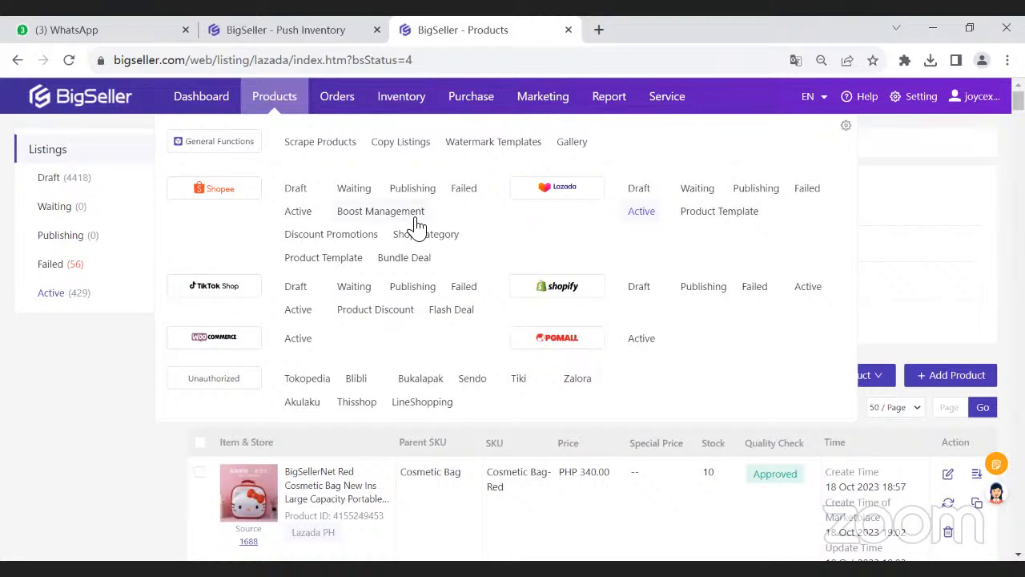
pyautogui.click(299, 213)
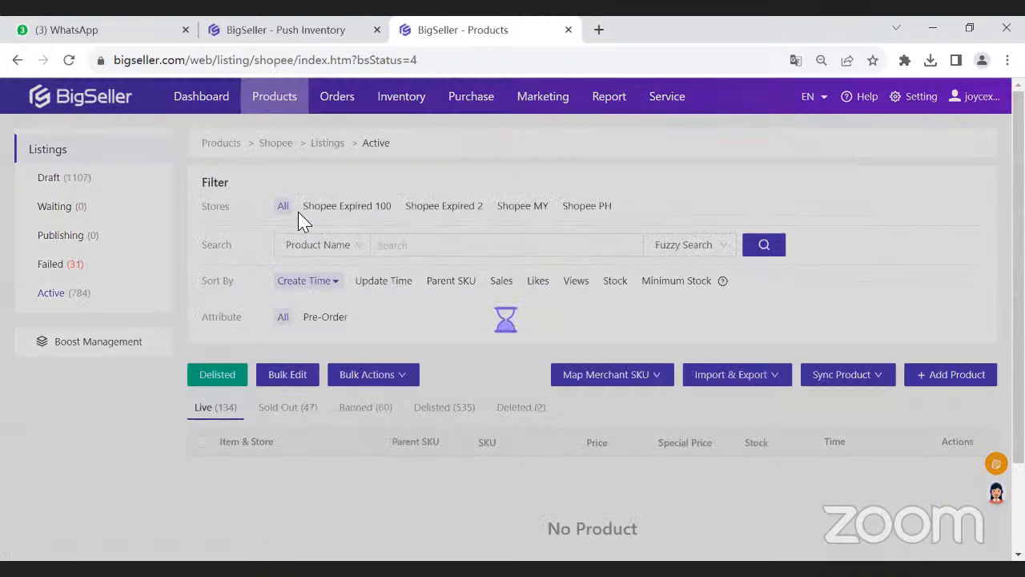
pyautogui.scroll(-3, 297, 227)
pyautogui.click(200, 232)
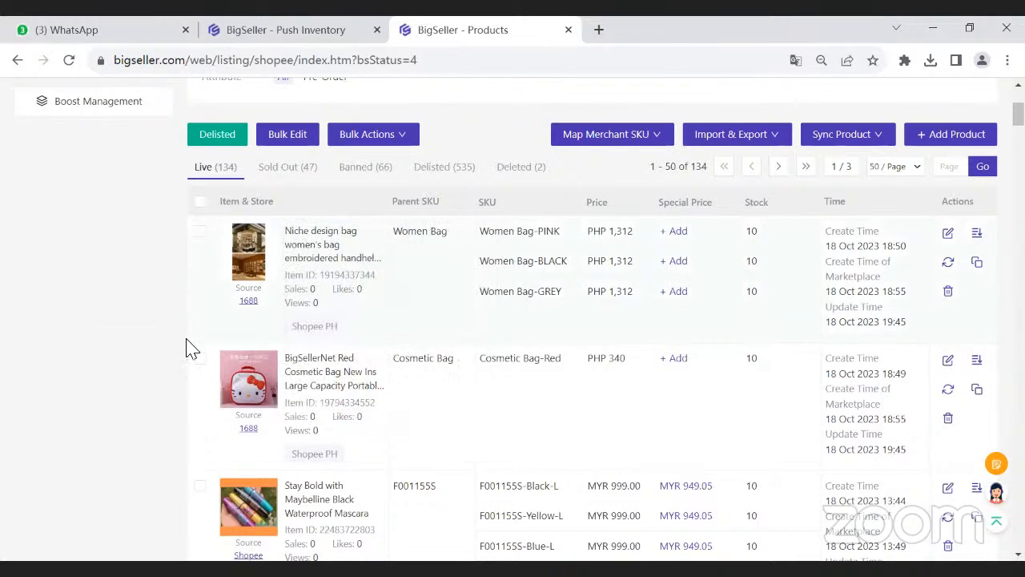
pyautogui.click(199, 393)
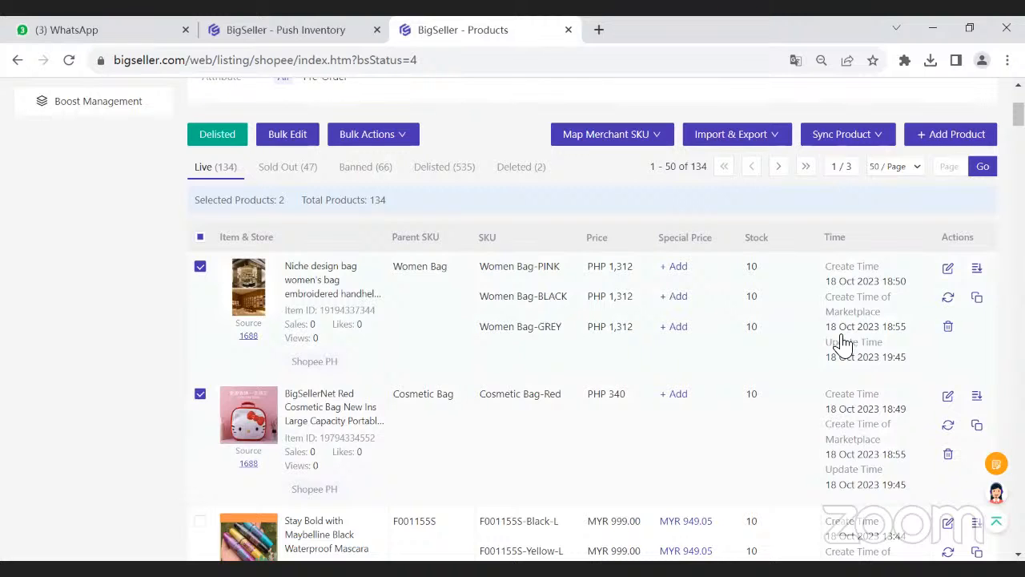
# - Synchronize the two selected listings and open them in Bulk Edit
pyautogui.click(284, 136)
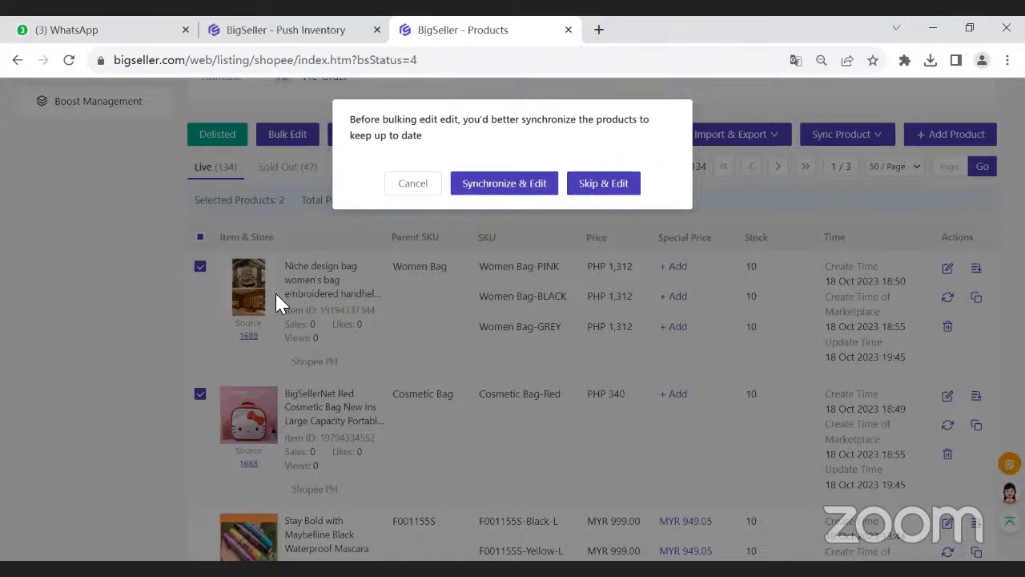
pyautogui.click(498, 185)
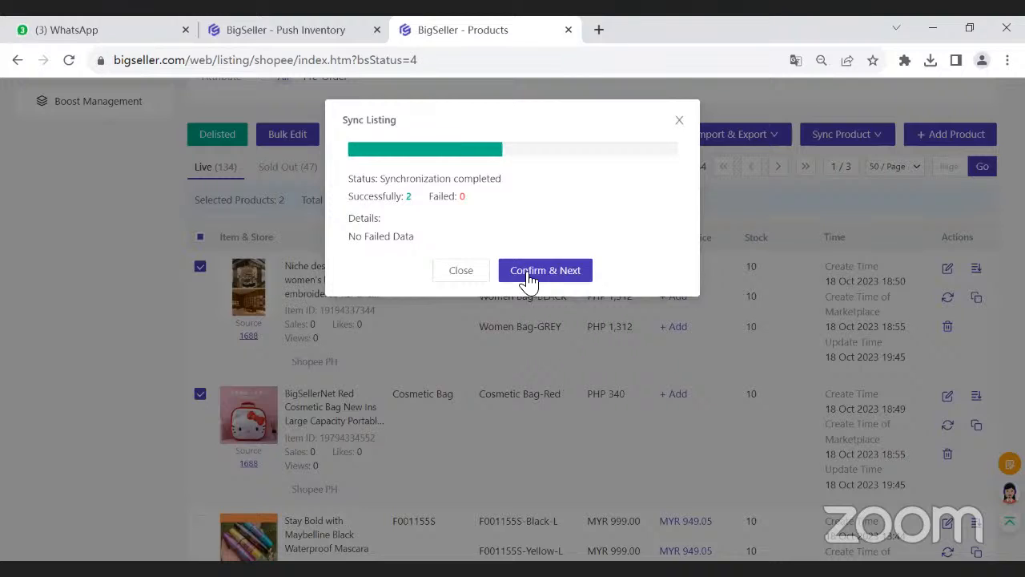
pyautogui.click(528, 272)
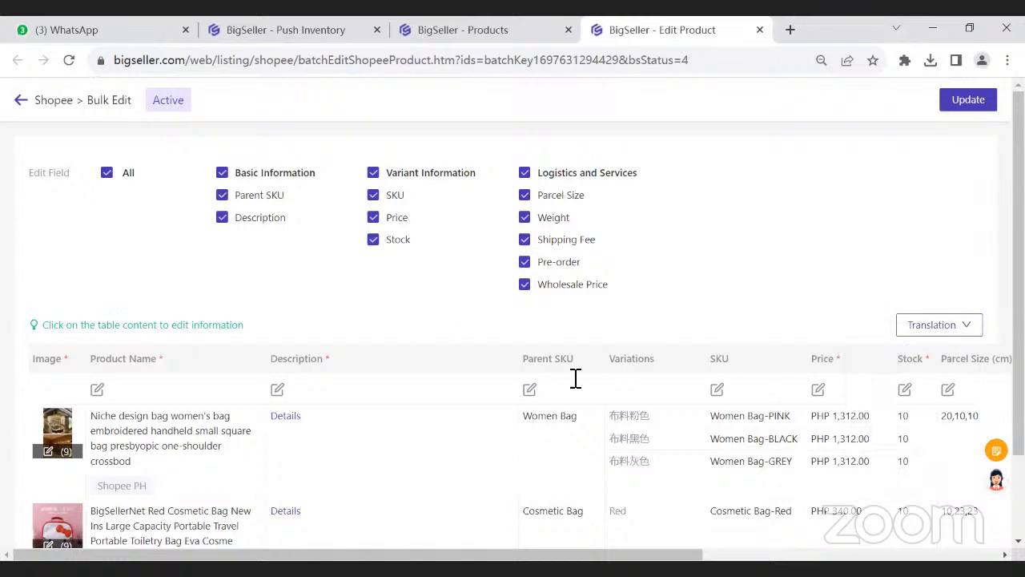
# - Set the Women Bag's PINK, BLACK and GREY variation SKUs to 1, 2 and 3
pyautogui.scroll(-1, 737, 419)
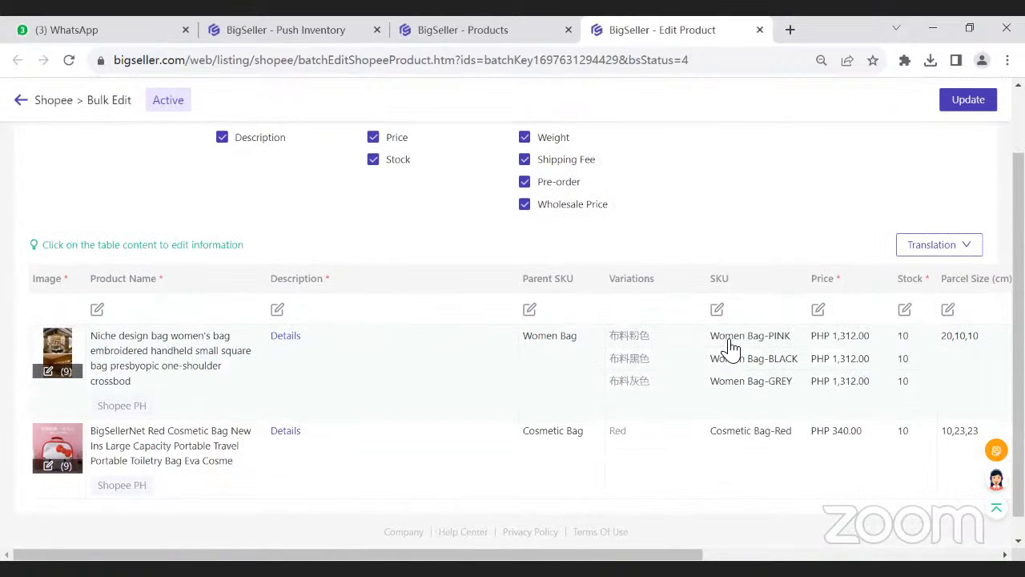
pyautogui.click(732, 341)
pyautogui.click(735, 364)
pyautogui.click(796, 344)
pyautogui.moveTo(799, 345); pyautogui.dragTo(623, 340)
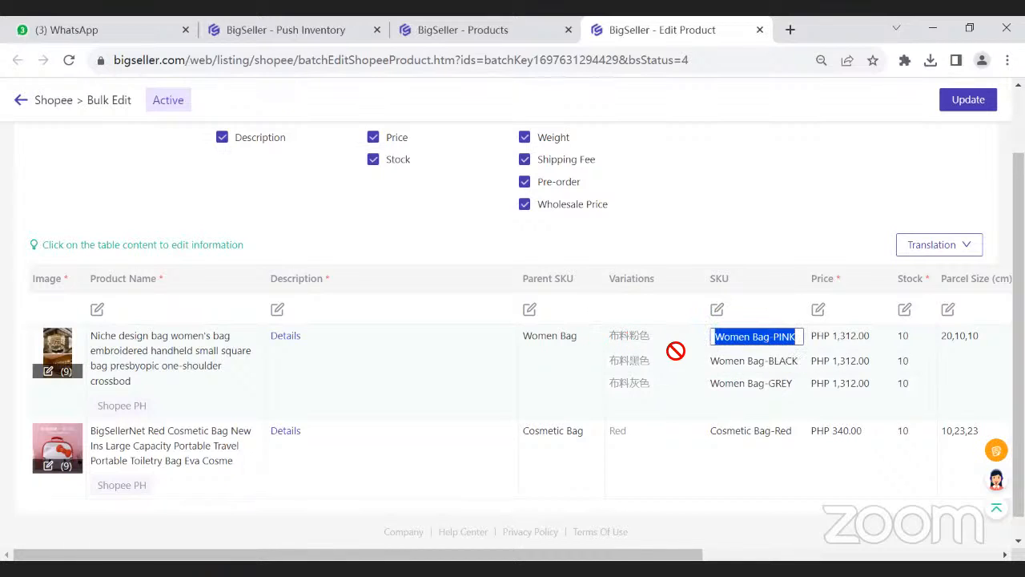
pyautogui.write('1')
pyautogui.click(765, 367)
pyautogui.moveTo(804, 363); pyautogui.dragTo(716, 366)
pyautogui.write('2')
pyautogui.click(783, 384)
pyautogui.moveTo(783, 384); pyautogui.dragTo(663, 378)
pyautogui.write('3')
pyautogui.click(750, 265)
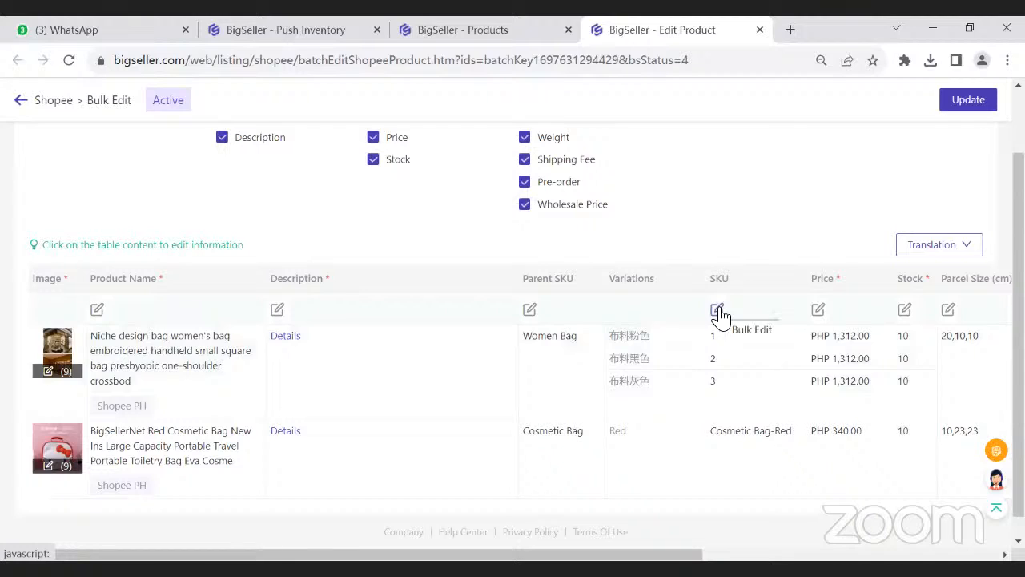
# - Examine the Generate SKU format and highlight the Women Bag parent SKU it builds on, without generating anything
pyautogui.click(717, 310)
pyautogui.moveTo(335, 124); pyautogui.dragTo(371, 137)
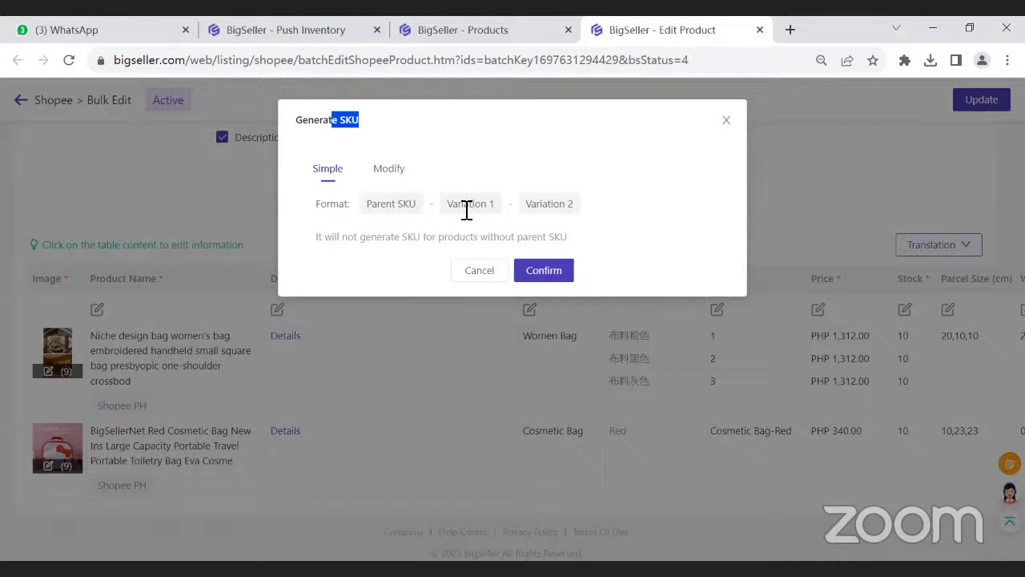
pyautogui.click(726, 121)
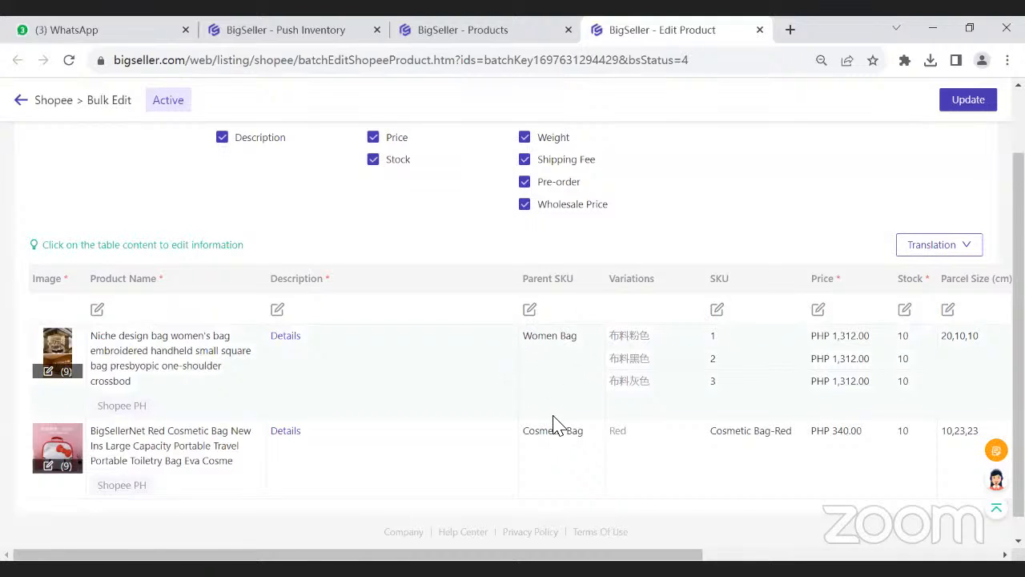
pyautogui.click(566, 346)
pyautogui.moveTo(587, 337); pyautogui.dragTo(497, 340)
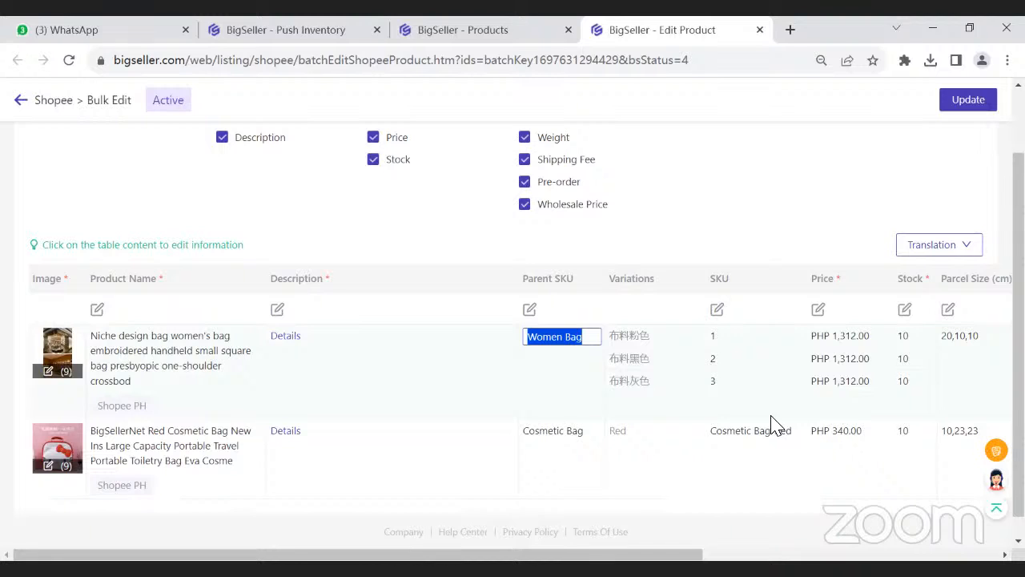
pyautogui.click(716, 311)
pyautogui.click(492, 276)
# - Set the parent SKUs to 1 for Women Bag and 2 for Cosmetic Bag, and generate the variation SKUs from them
pyautogui.click(586, 338)
pyautogui.hotkey('ctrl', 'a')
pyautogui.write('1')
pyautogui.click(533, 435)
pyautogui.hotkey('ctrl', 'a')
pyautogui.write('2')
pyautogui.click(625, 270)
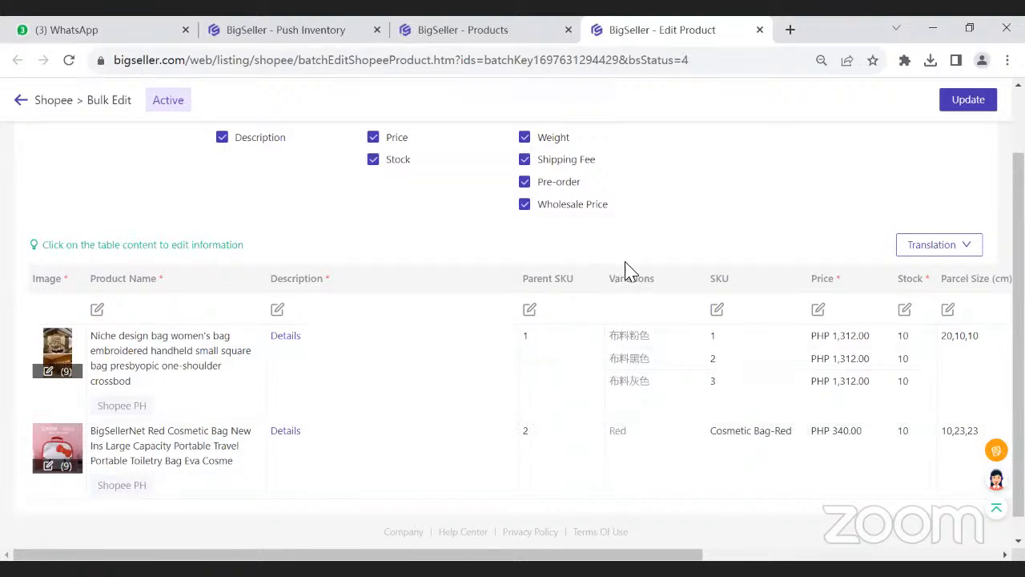
pyautogui.click(716, 313)
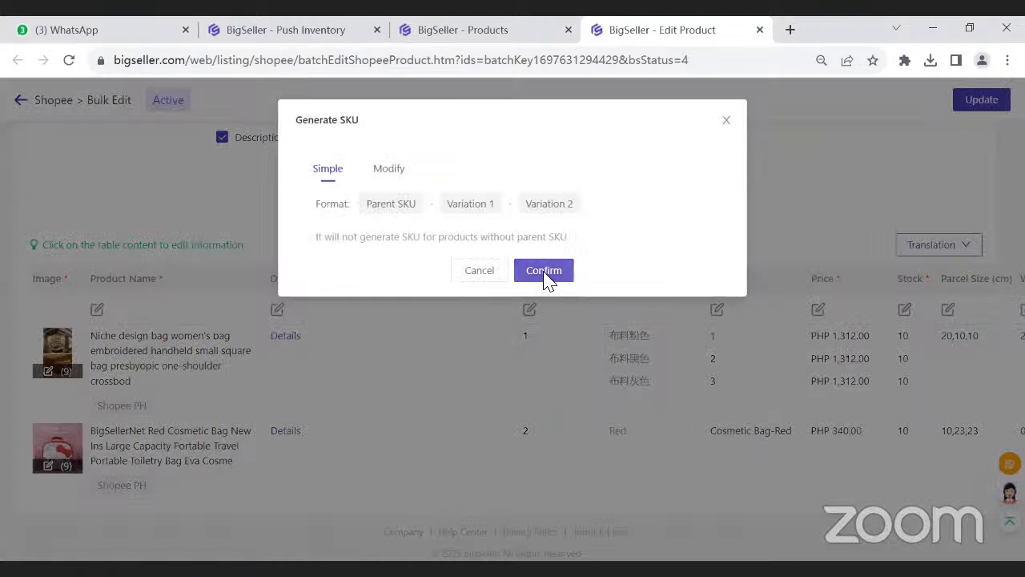
pyautogui.click(544, 272)
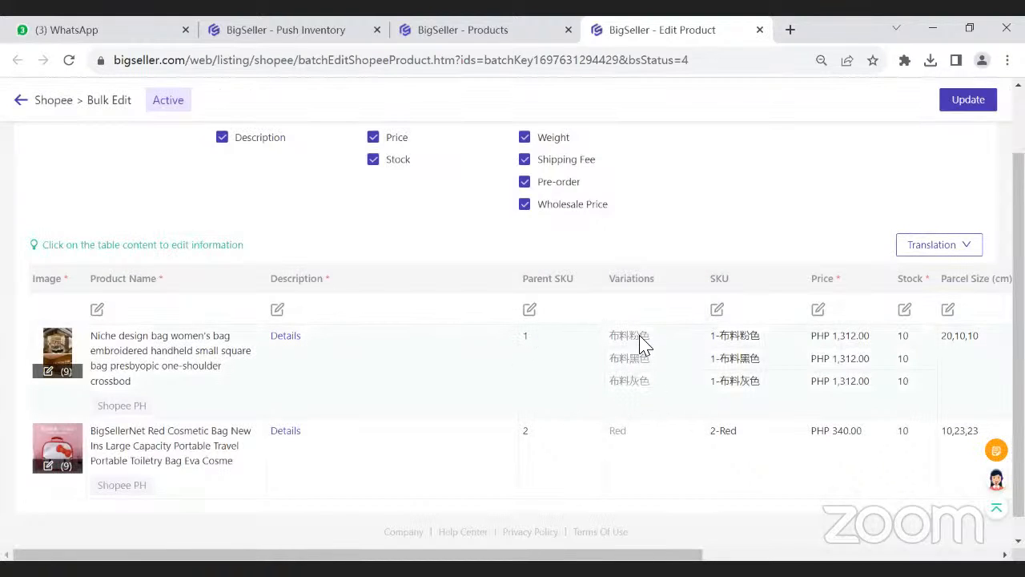
# - Bulk edit the parent SKUs with the prefix Tansy and the starting value 01
pyautogui.click(530, 310)
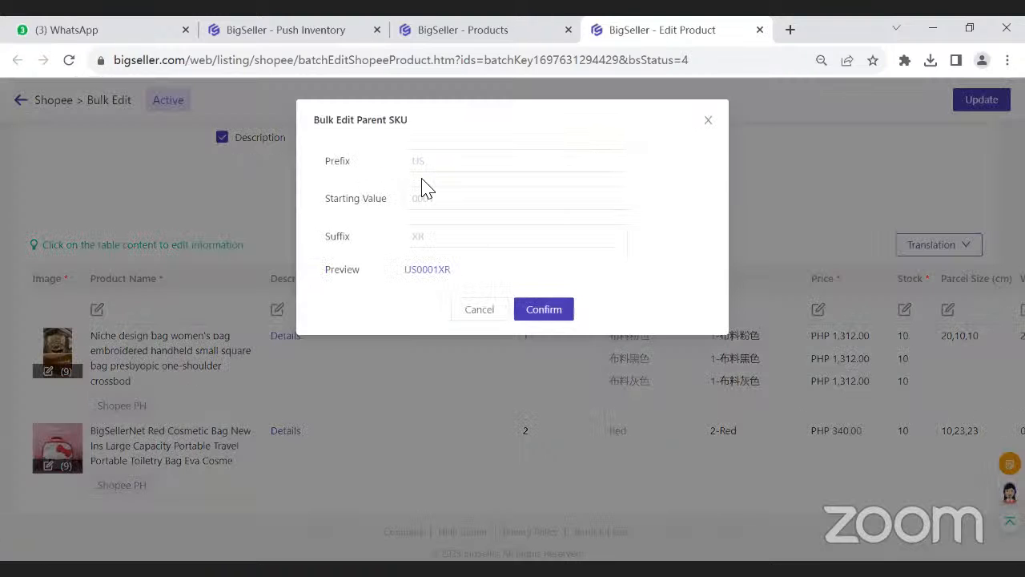
pyautogui.click(418, 163)
pyautogui.write('Tansy')
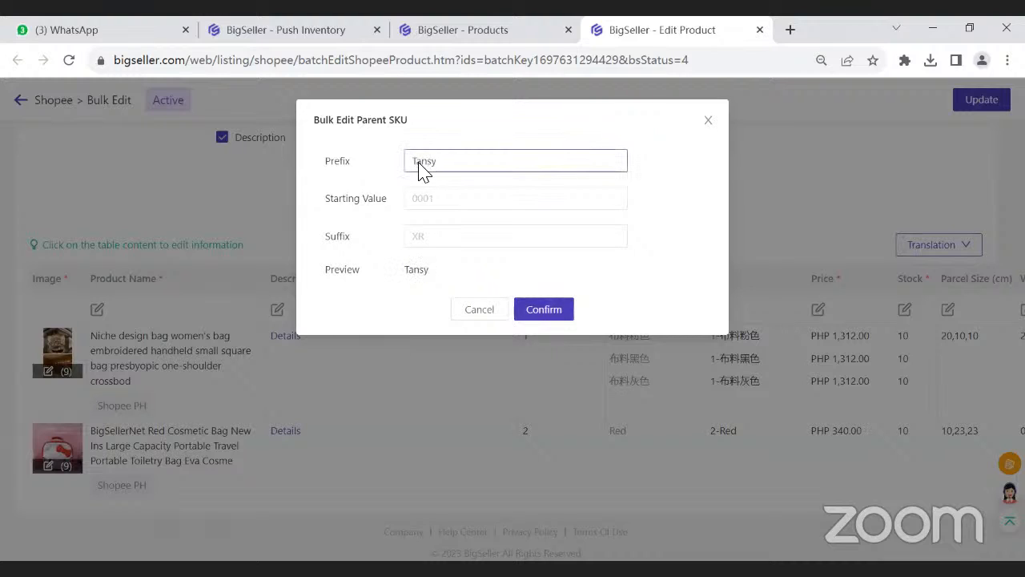
pyautogui.click(424, 212)
pyautogui.write('01')
pyautogui.click(536, 314)
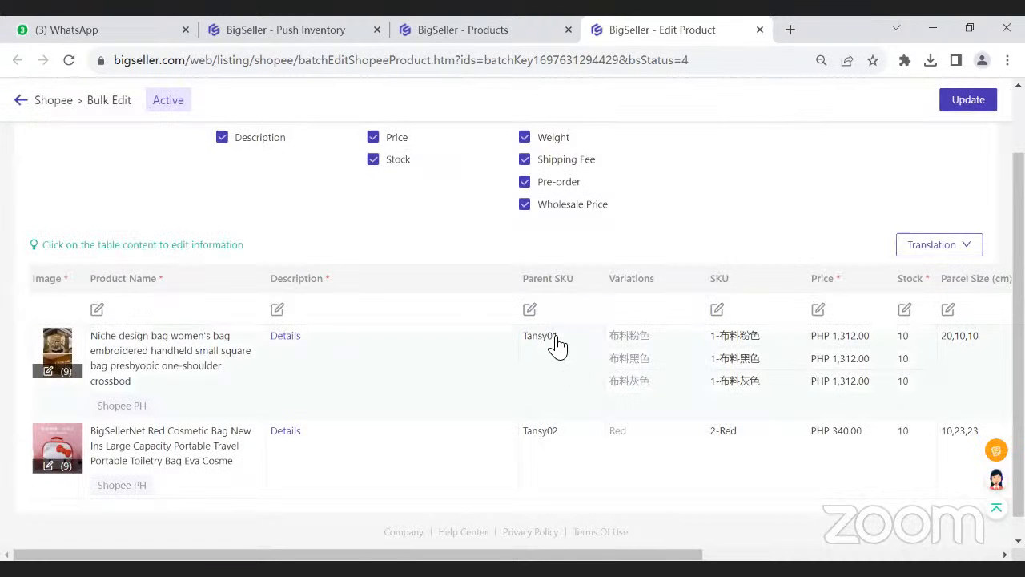
# - Regenerate the variation SKUs from the new parent SKUs and close the bulk edit page without updating
pyautogui.scroll(-1, 551, 451)
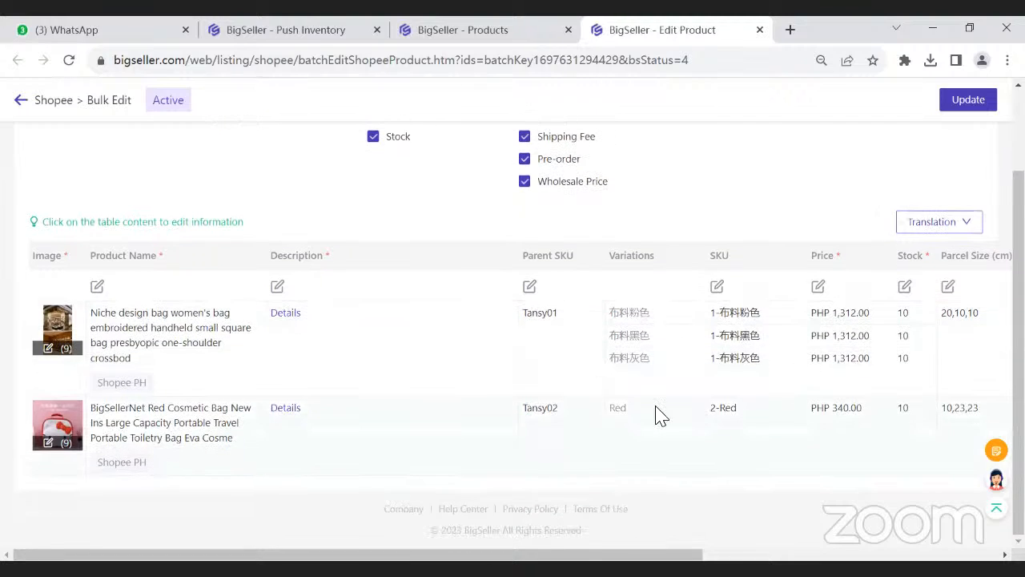
pyautogui.click(717, 287)
pyautogui.click(549, 272)
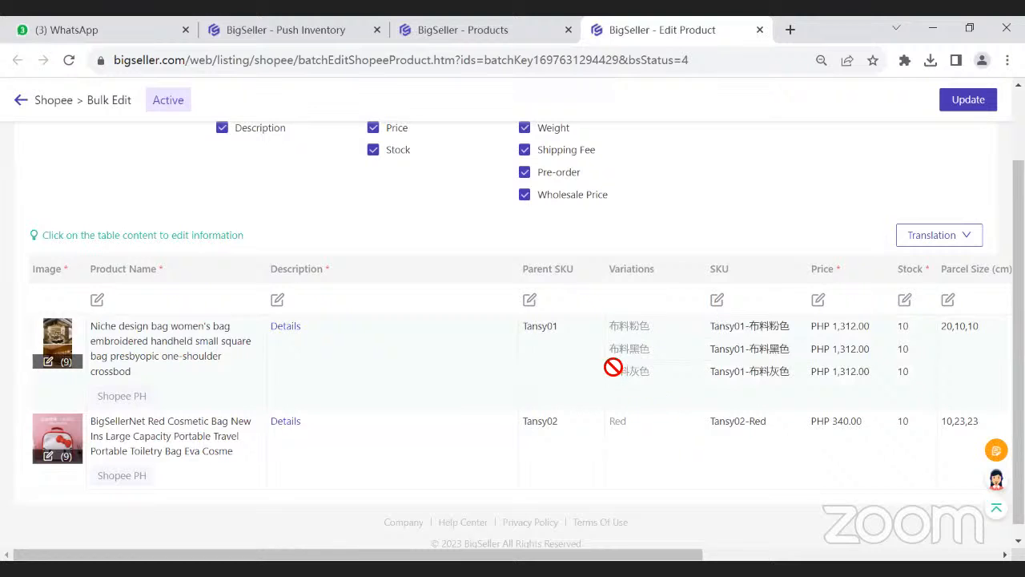
pyautogui.click(759, 30)
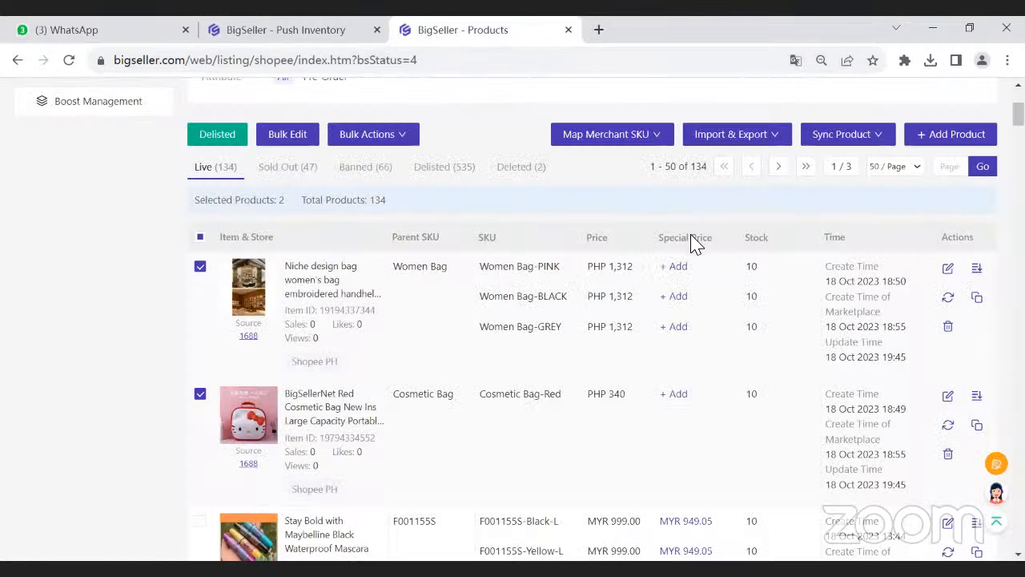
# - Examine the Import to update stock&price window with its Update SKU option, and close it without importing
pyautogui.scroll(1, 692, 245)
pyautogui.moveTo(702, 222)
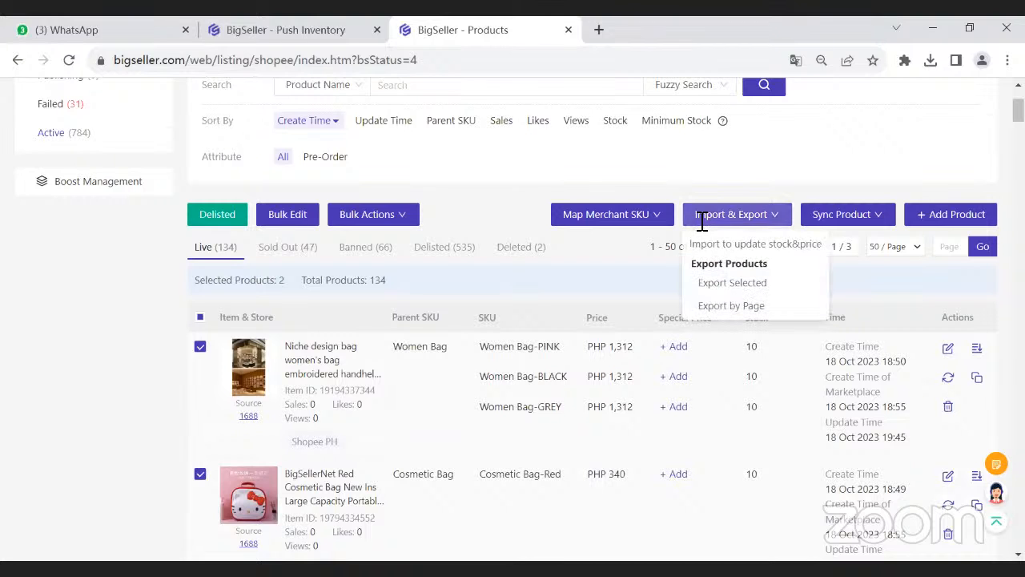
pyautogui.click(756, 249)
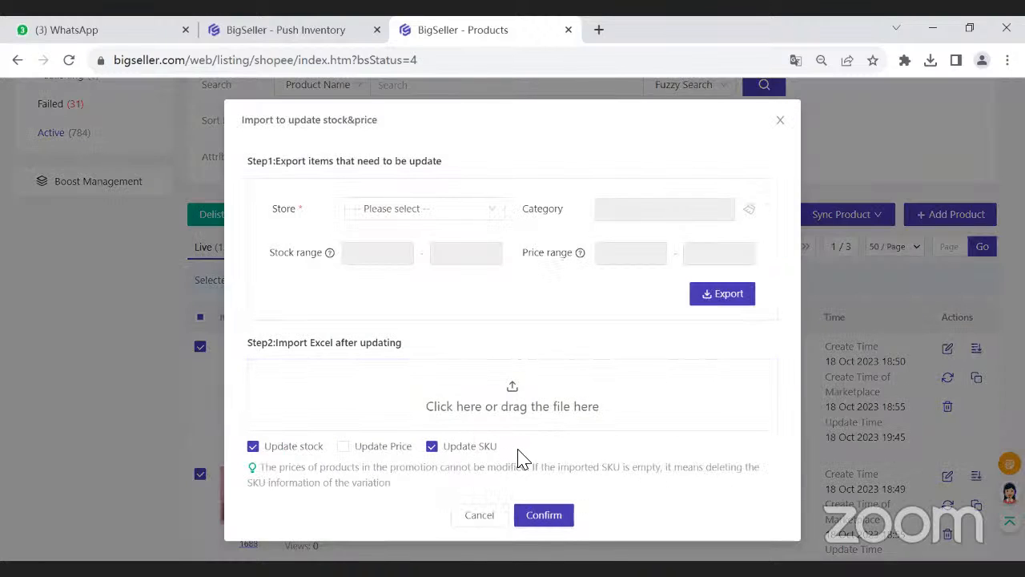
pyautogui.click(780, 119)
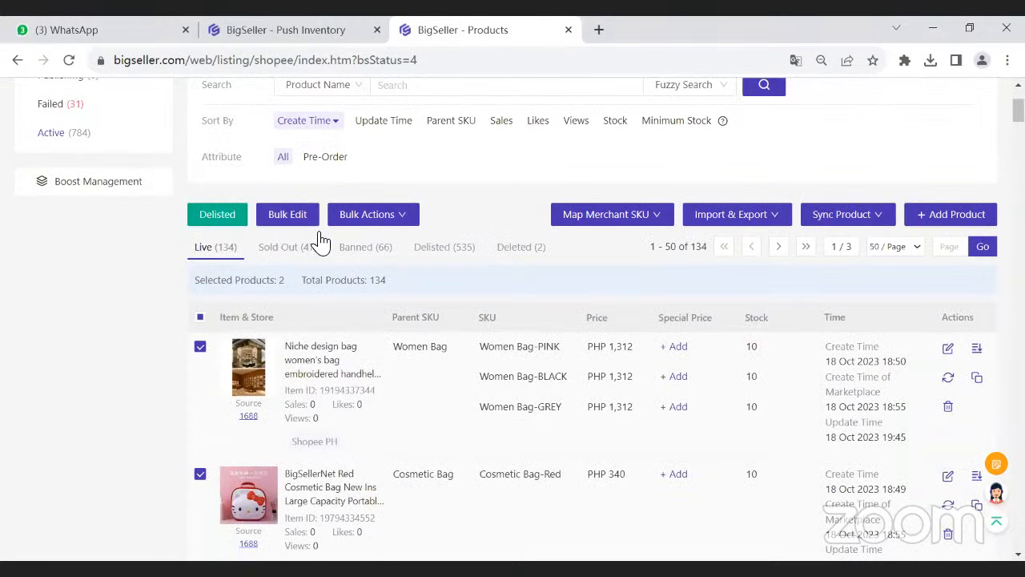
pyautogui.click(285, 213)
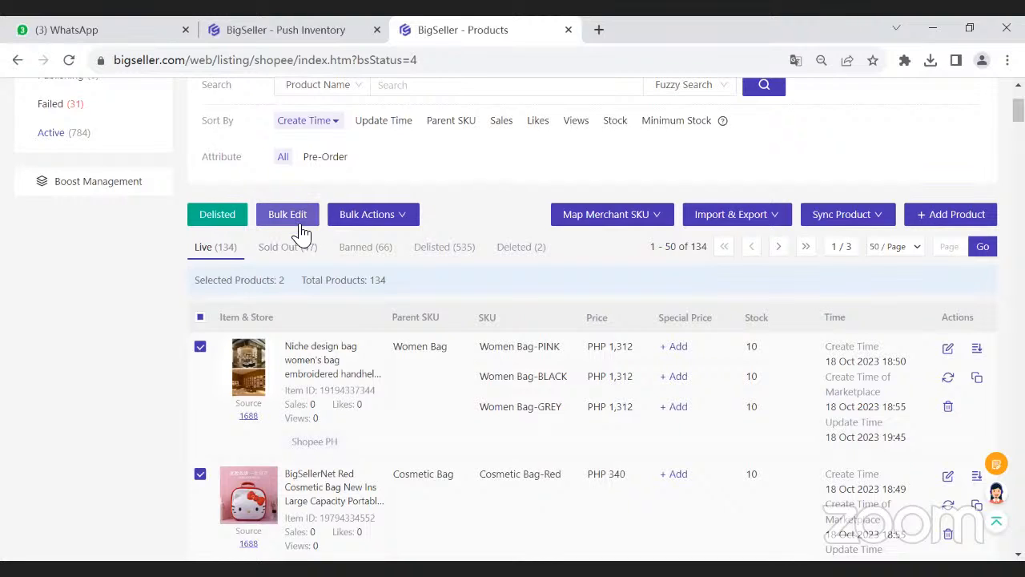
pyautogui.moveTo(245, 388)
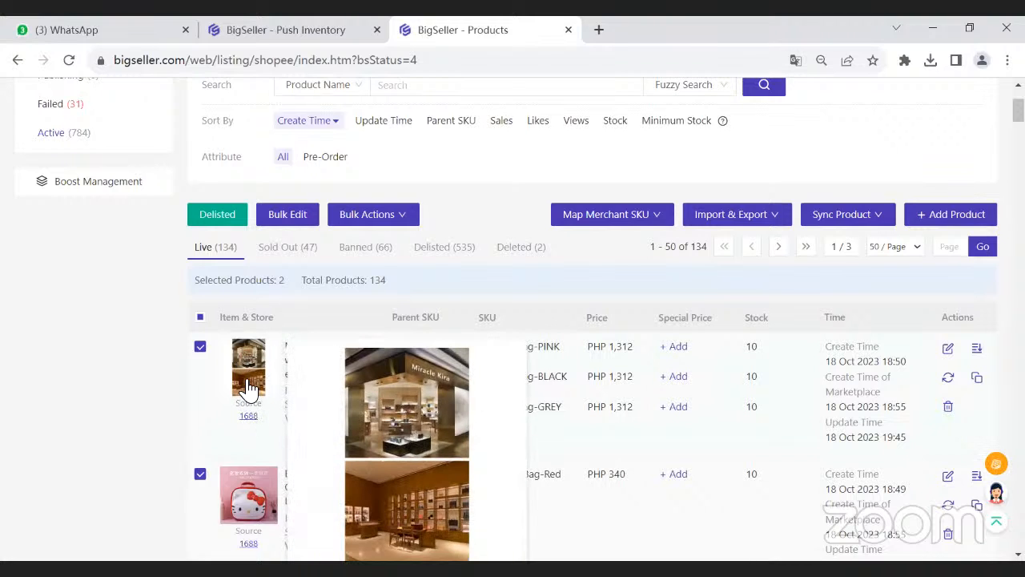
pyautogui.moveTo(767, 214)
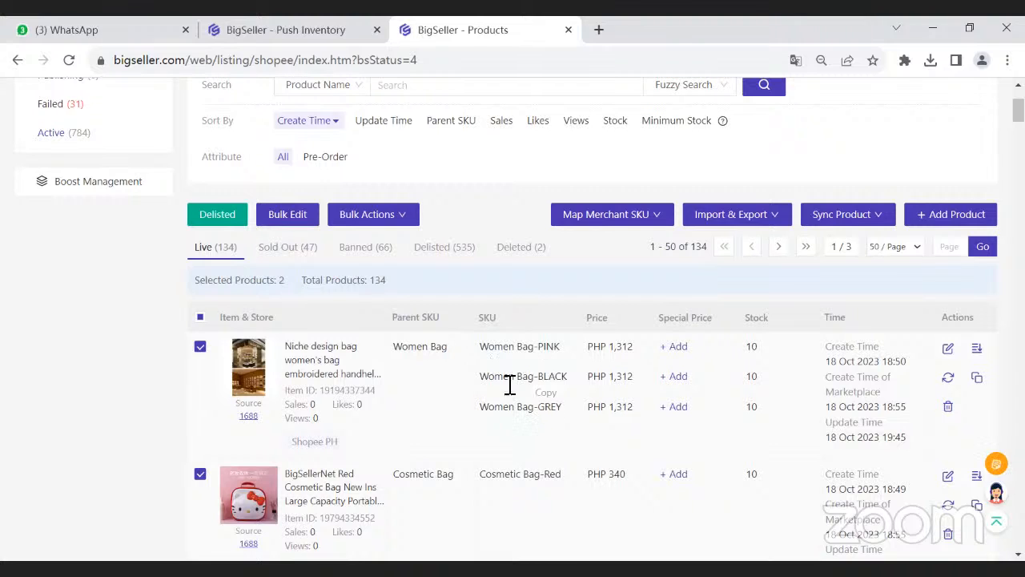
# - Show the Create Merchant SKU instructions in the Push Inventory guide
pyautogui.click(304, 33)
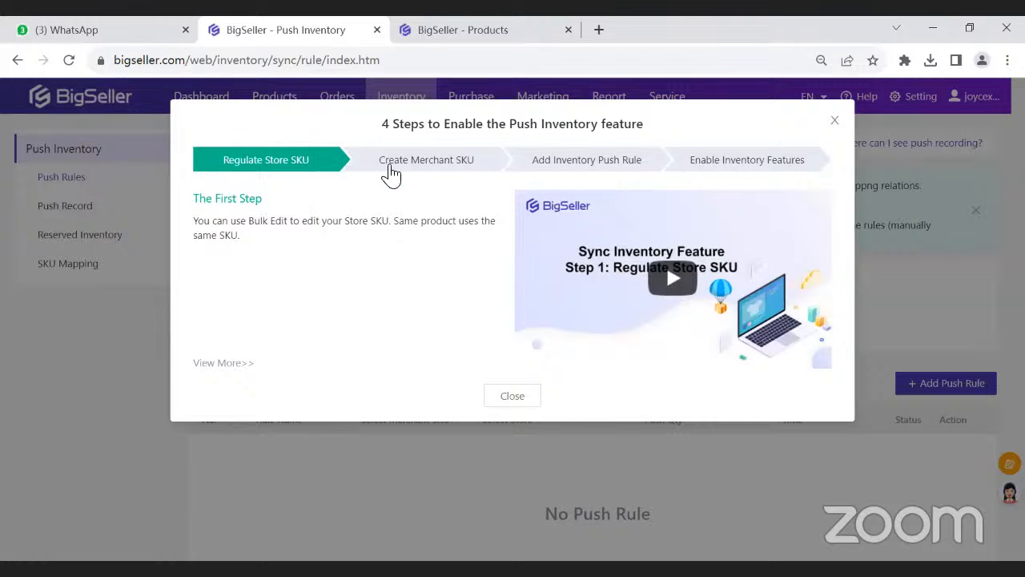
pyautogui.click(426, 170)
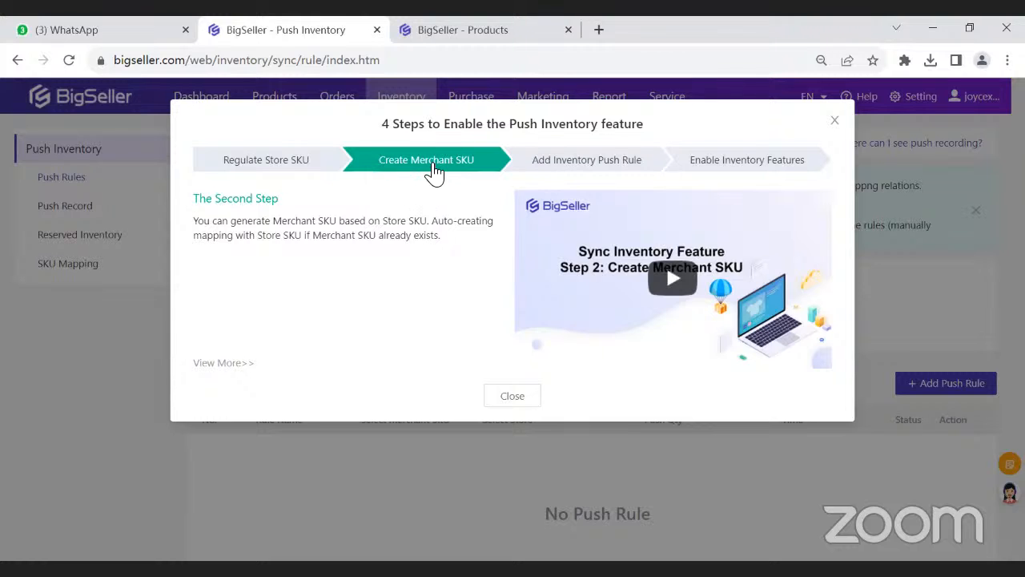
# - Return to the active Shopee listings and bring the selected Women Bag and Cosmetic Bag products into view
pyautogui.click(437, 32)
pyautogui.scroll(3, 328, 206)
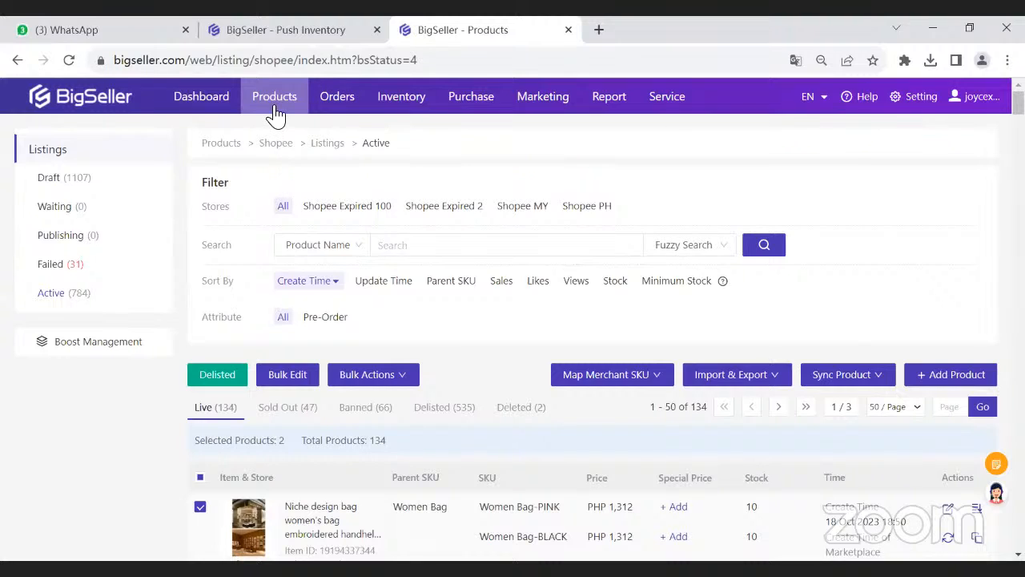
pyautogui.moveTo(277, 115)
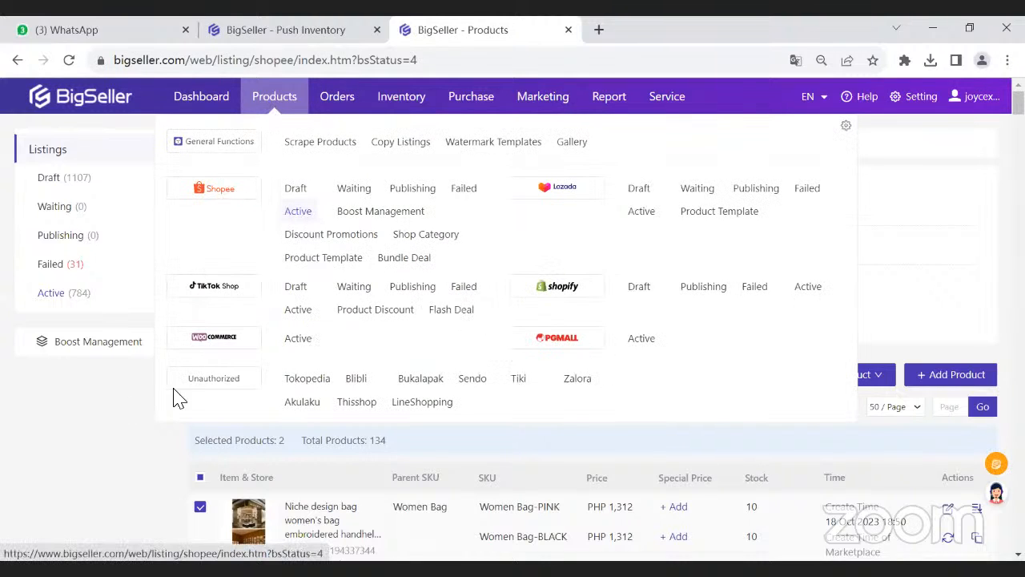
pyautogui.scroll(-2, 212, 380)
pyautogui.scroll(-1, 209, 380)
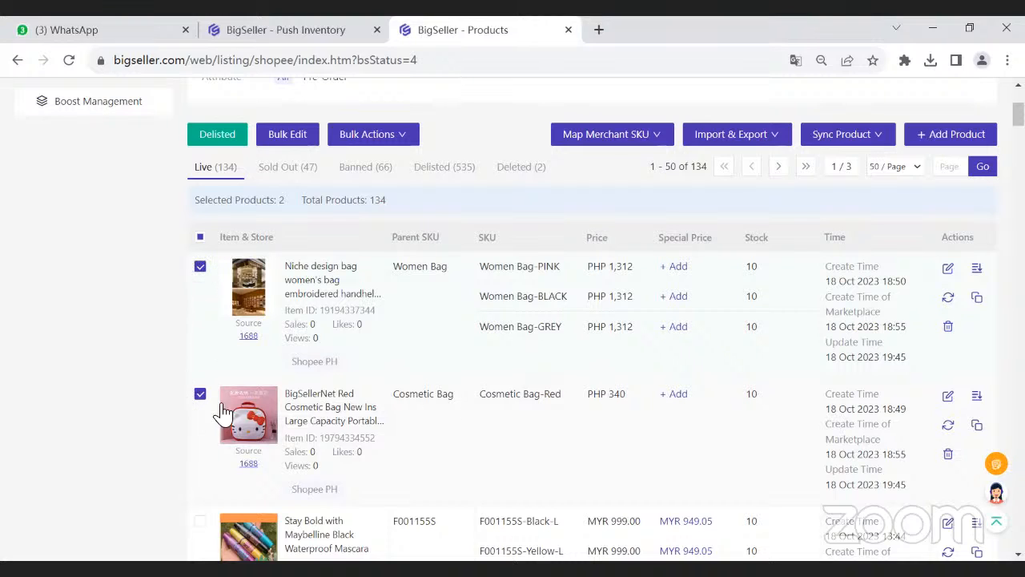
# - Start generating merchant SKUs for the two selected Shopee products and continue past the SKU check
pyautogui.moveTo(592, 149)
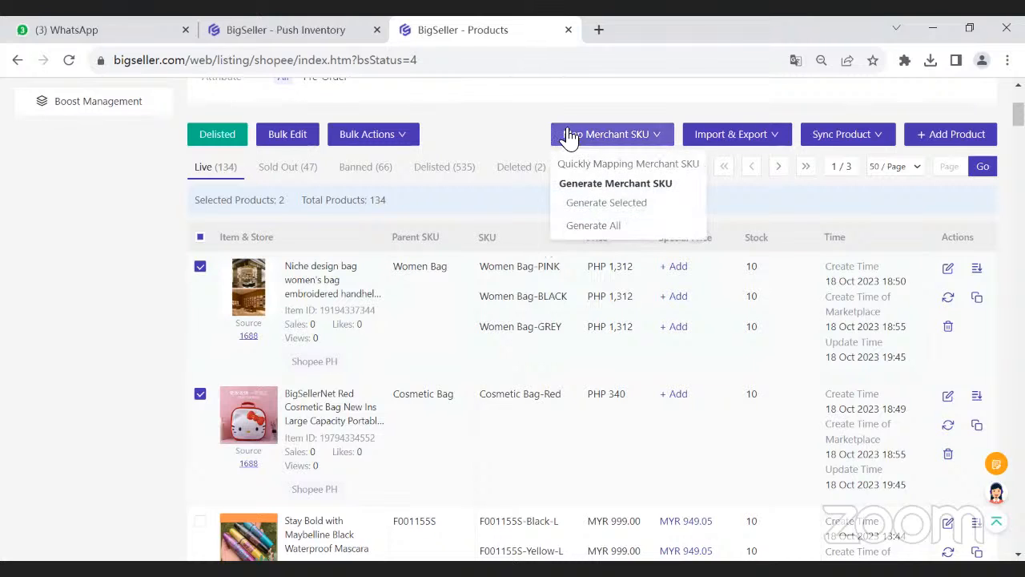
pyautogui.moveTo(566, 184); pyautogui.dragTo(663, 191)
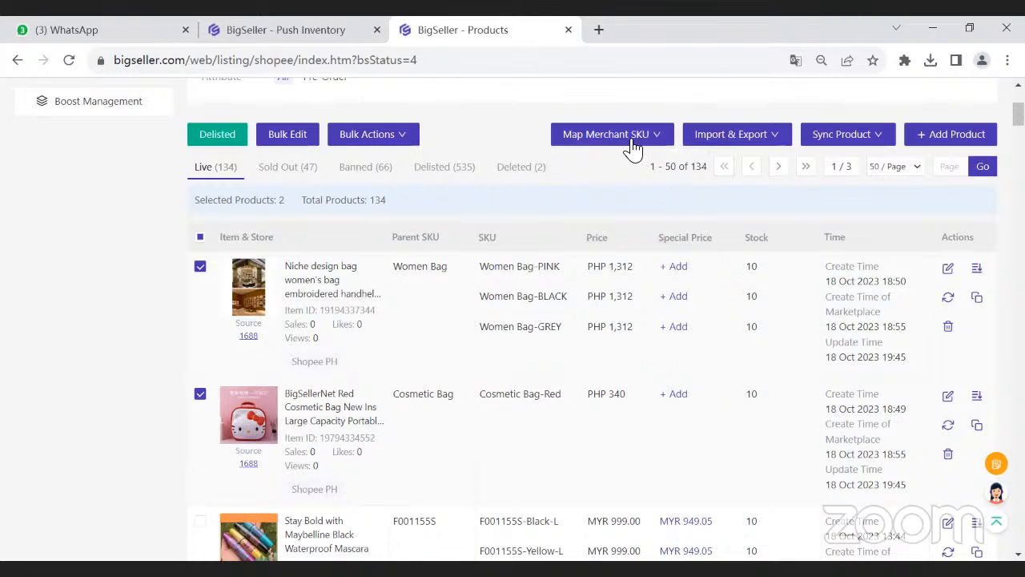
pyautogui.click(621, 186)
pyautogui.moveTo(606, 140)
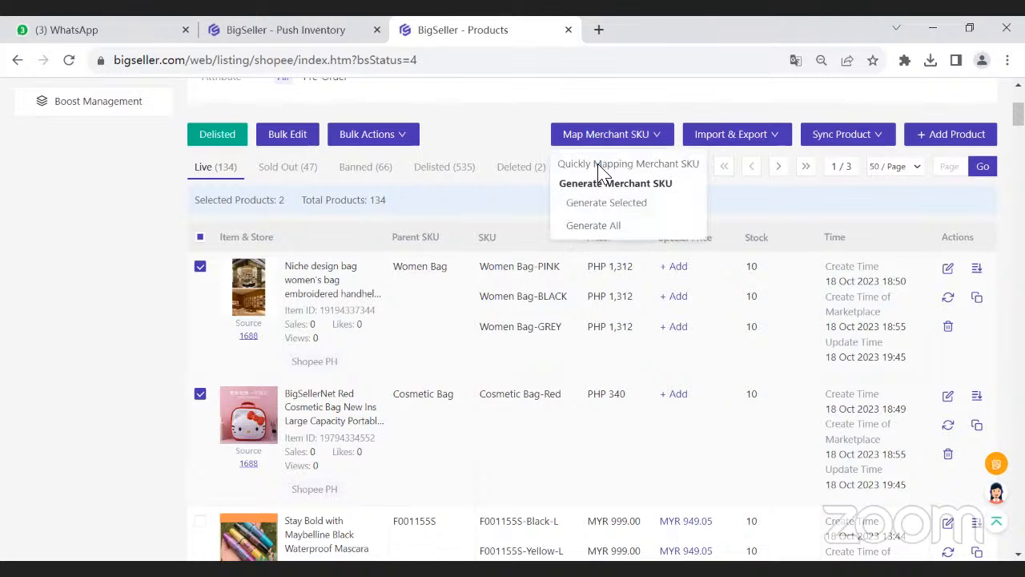
pyautogui.click(628, 205)
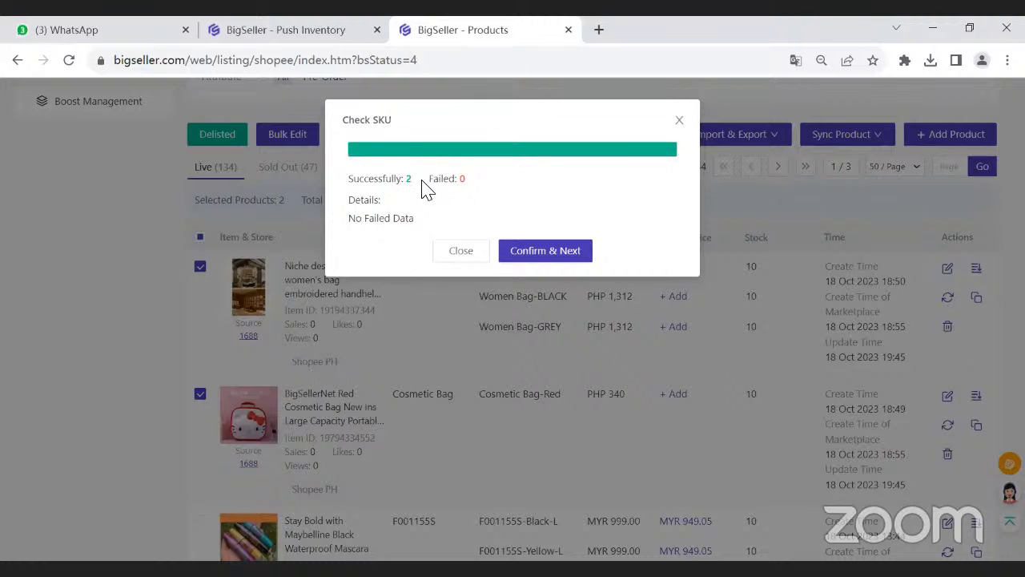
pyautogui.click(569, 248)
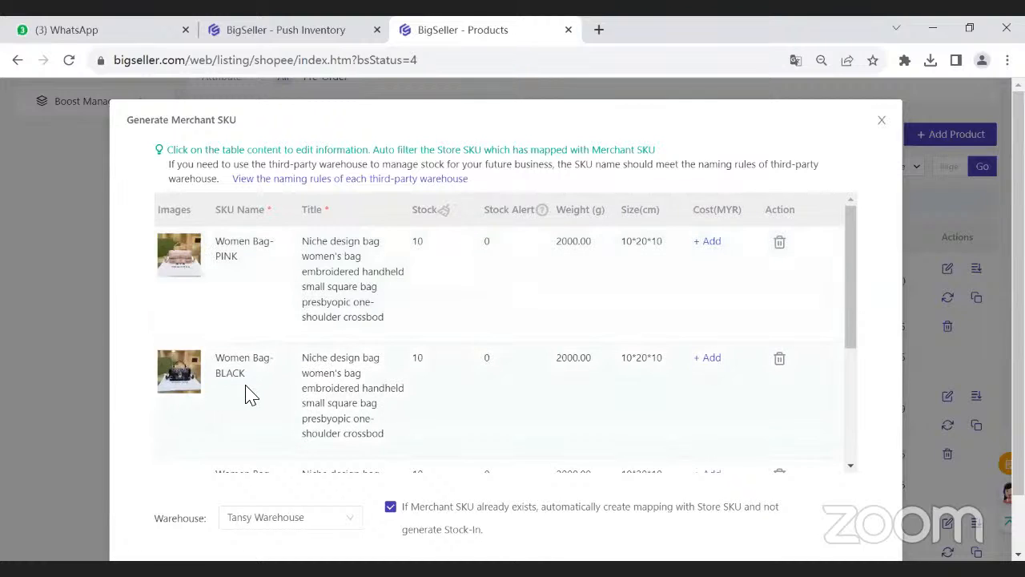
# - Review the SKU names, stock and warehouse, generate the Women Bag and Cosmetic Bag merchant SKUs in Tansy Warehouse, and close the result
pyautogui.click(229, 250)
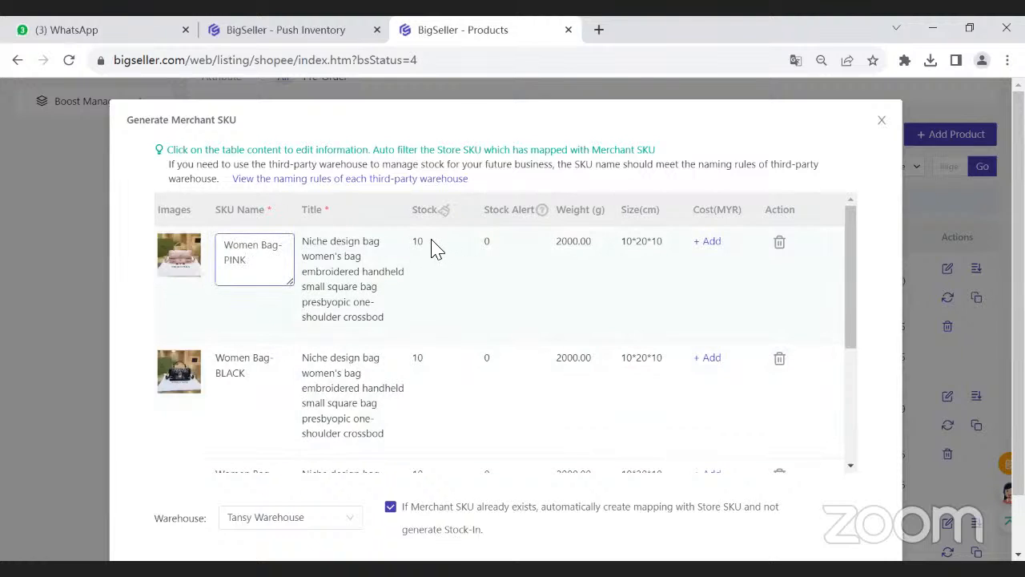
pyautogui.click(432, 247)
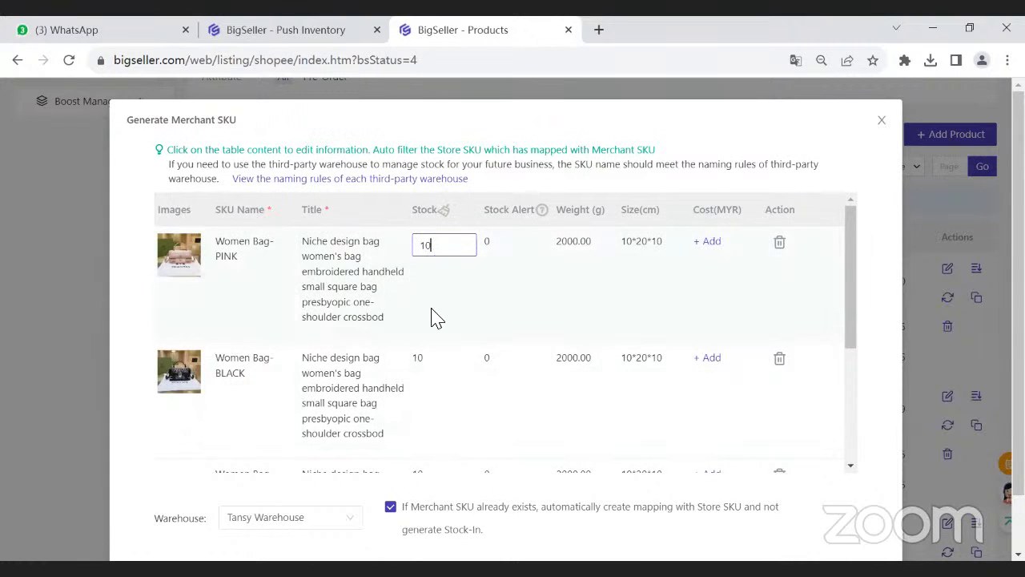
pyautogui.scroll(-5, 440, 401)
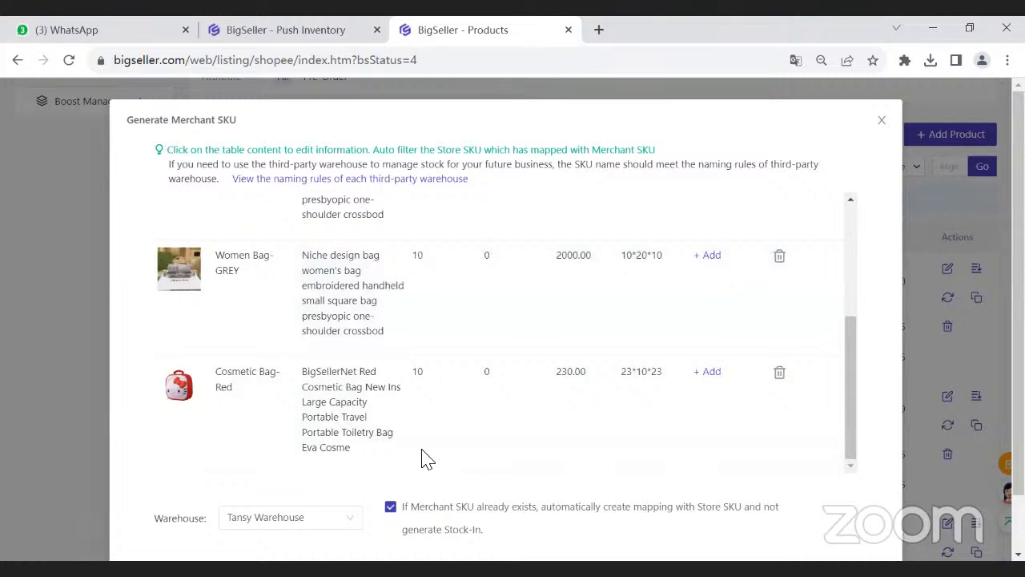
pyautogui.scroll(-1, 480, 480)
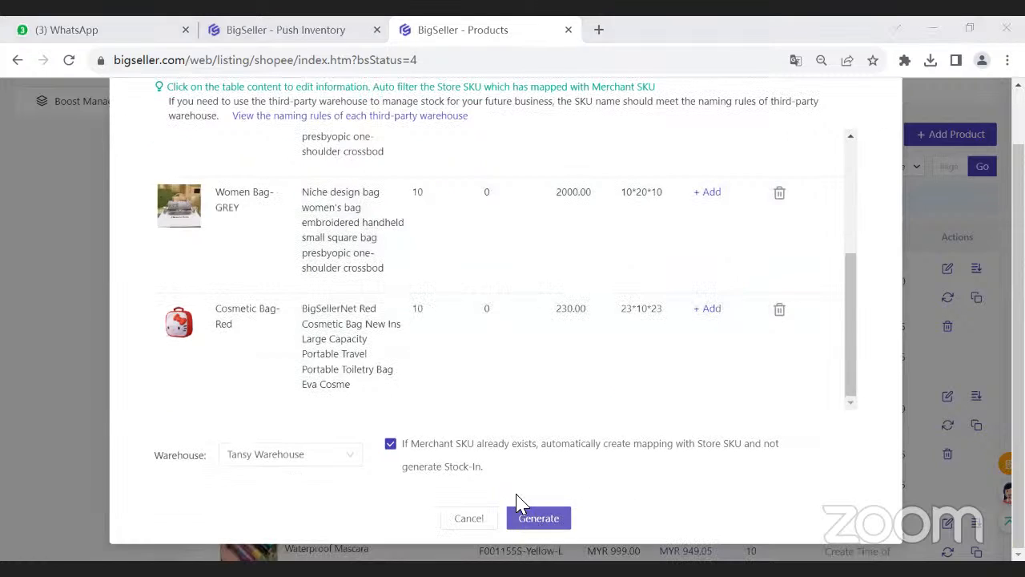
pyautogui.moveTo(157, 454); pyautogui.dragTo(189, 457)
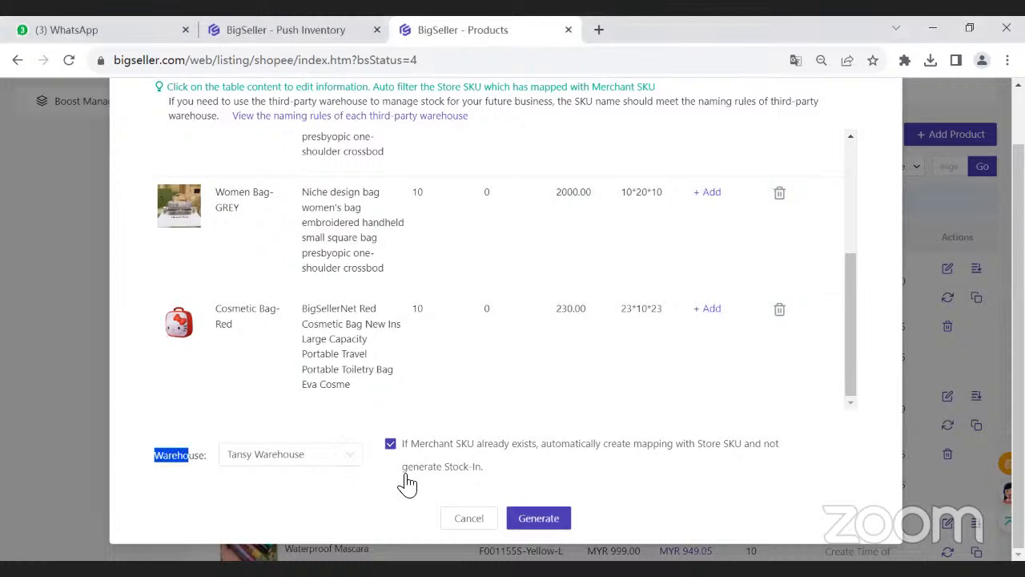
pyautogui.scroll(3, 428, 249)
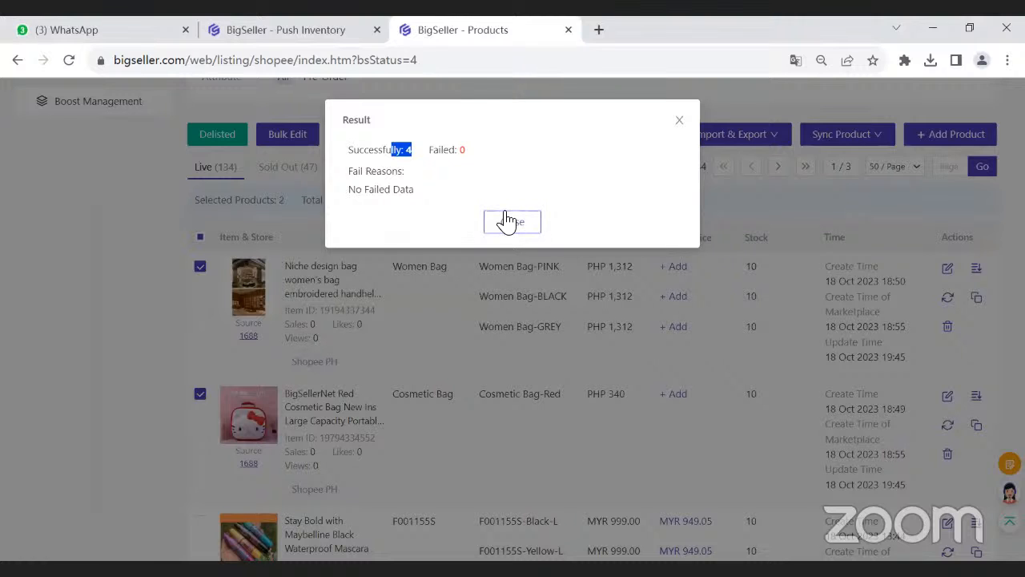
pyautogui.click(505, 217)
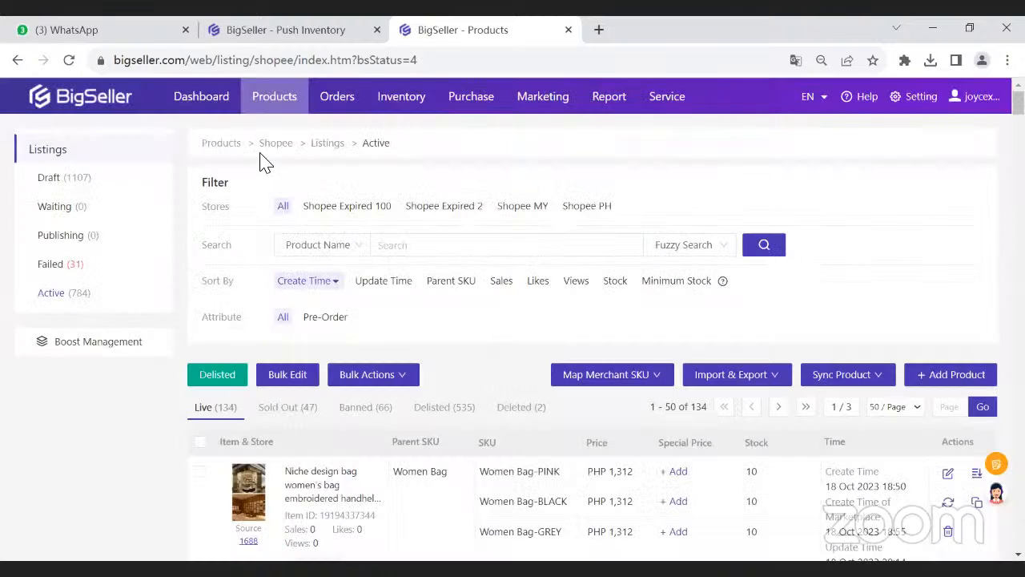
# - Open the Merchant SKU inventory list and select Cosmetic Bag-Red, Women Bag-GREY, Women Bag-BLACK and Women Bag-PINK
pyautogui.moveTo(413, 118)
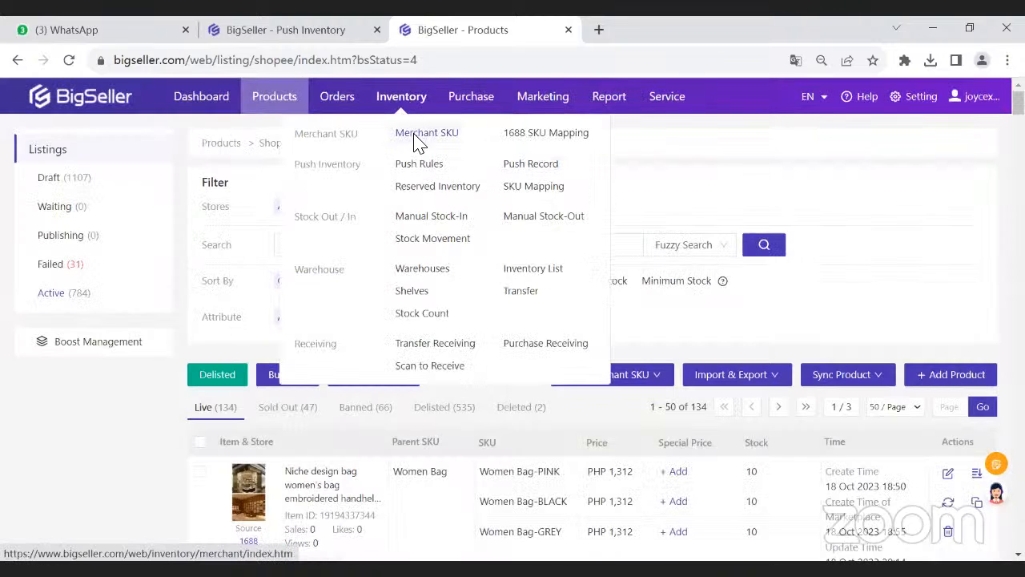
pyautogui.click(418, 136)
pyautogui.scroll(-4, 318, 334)
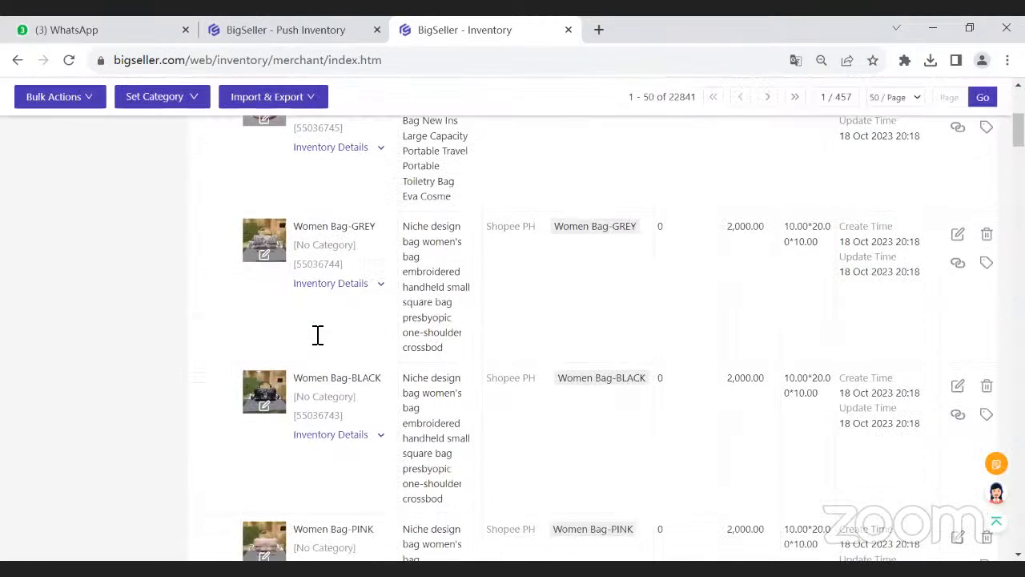
pyautogui.scroll(1, 212, 200)
pyautogui.click(200, 170)
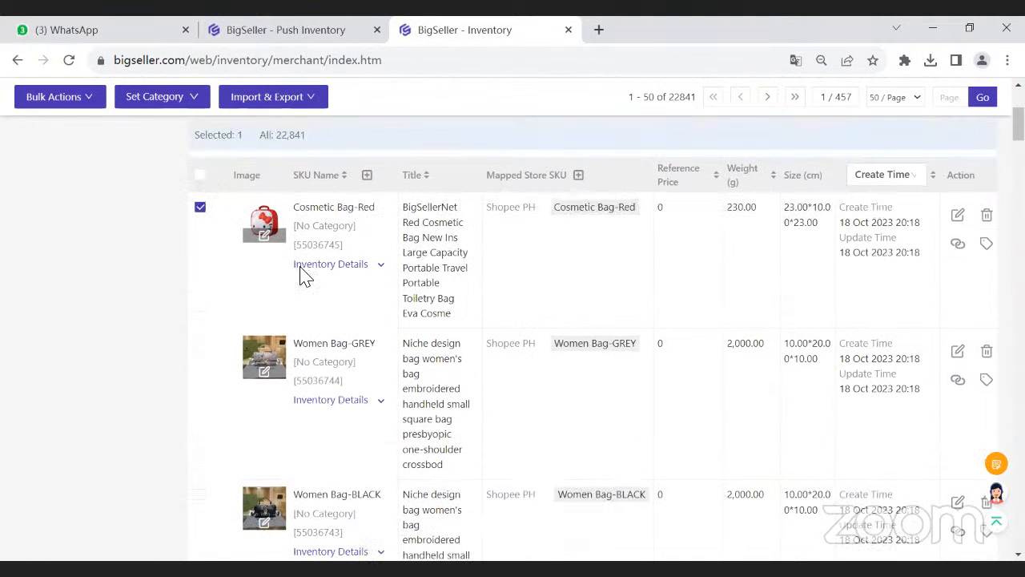
pyautogui.click(201, 344)
pyautogui.scroll(-2, 355, 382)
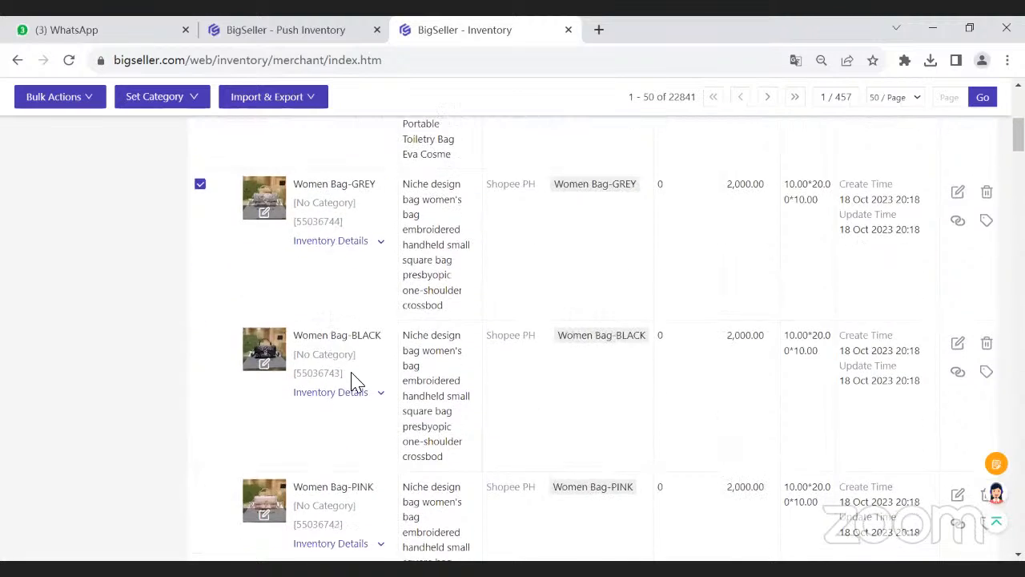
pyautogui.scroll(-2, 292, 355)
pyautogui.click(200, 178)
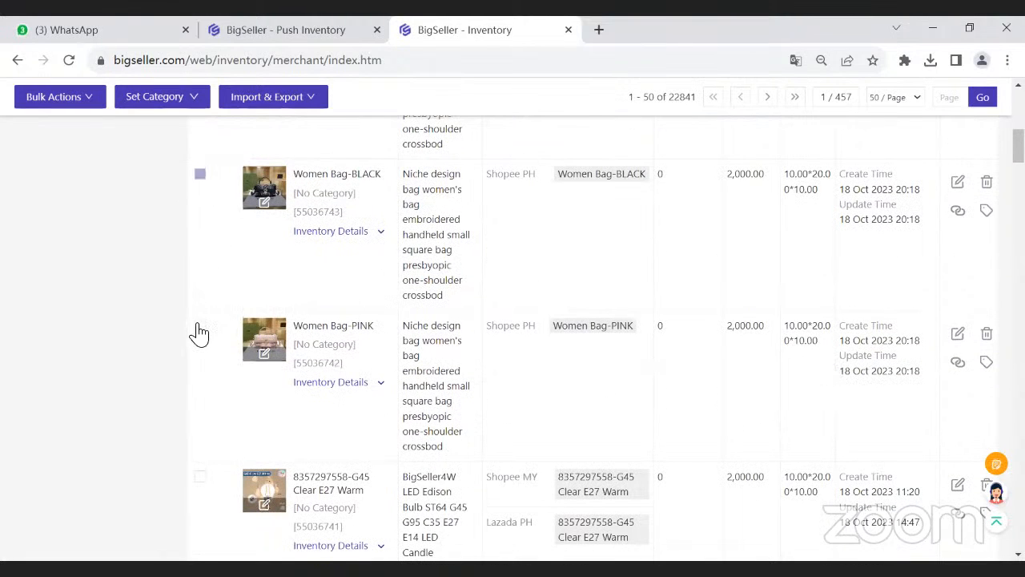
pyautogui.click(199, 332)
# - Examine the mapped Shopee PH store SKUs of the selected merchant SKUs
pyautogui.scroll(4, 324, 338)
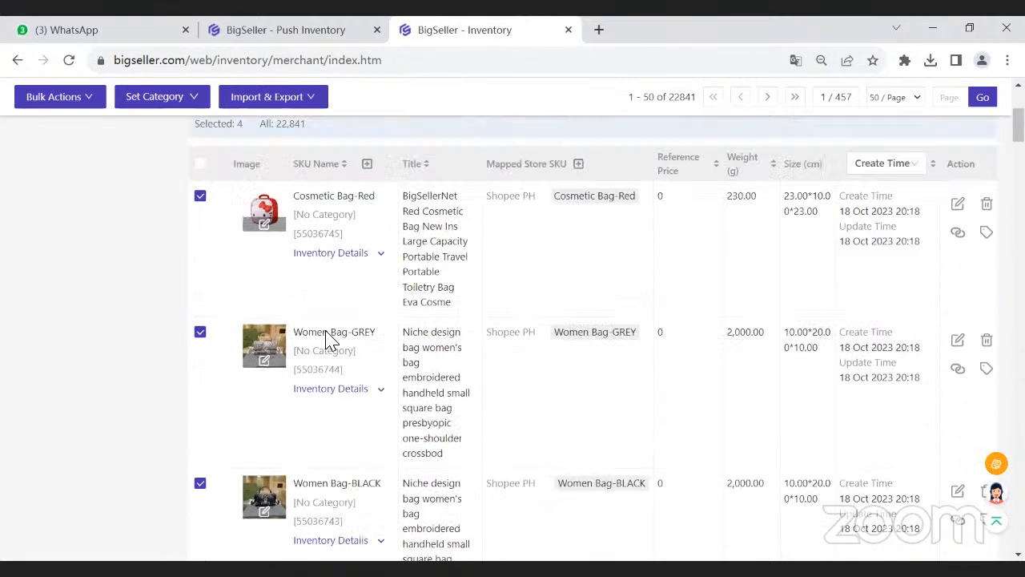
pyautogui.scroll(2, 332, 313)
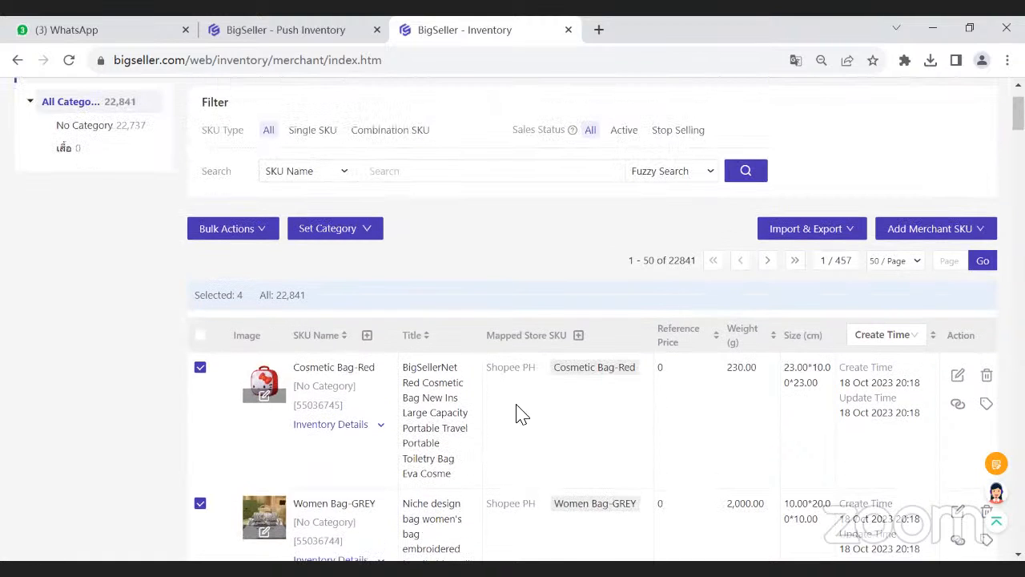
pyautogui.moveTo(487, 366); pyautogui.dragTo(549, 380)
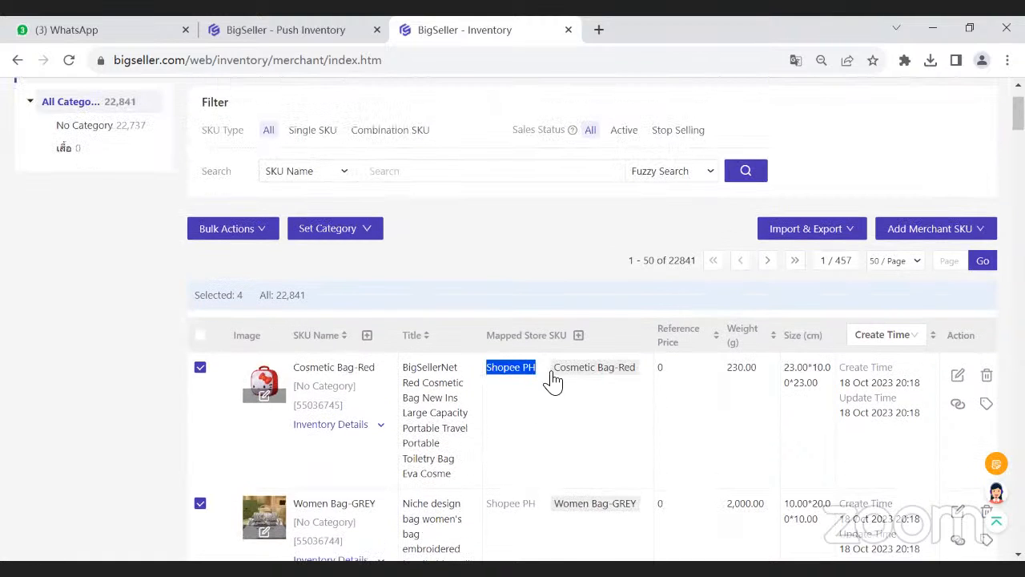
pyautogui.scroll(-1, 569, 376)
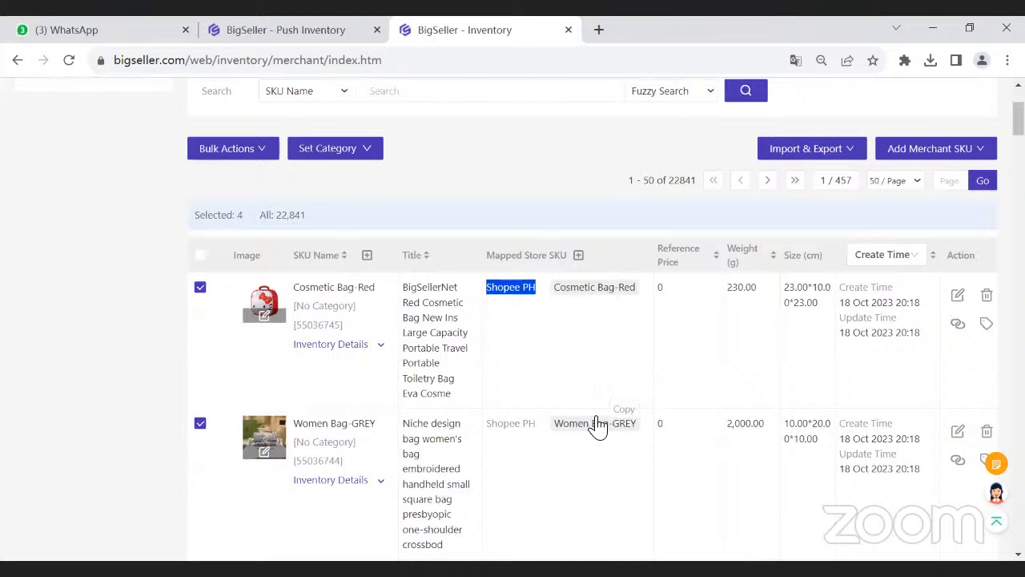
pyautogui.click(511, 352)
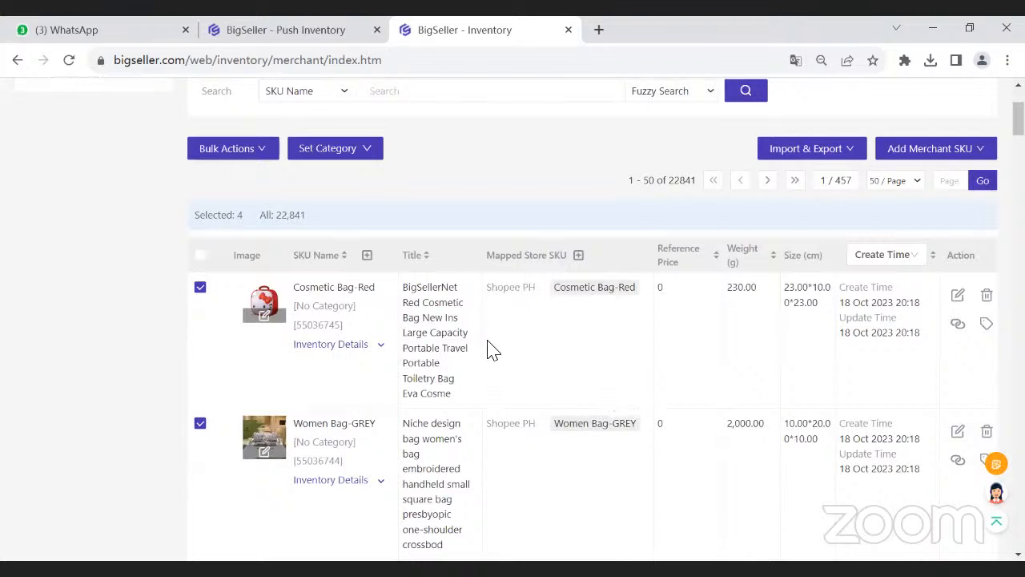
# - Open the active Lazada listings and select the Cosmetic Bag and Women Bag products
pyautogui.scroll(2, 492, 351)
pyautogui.moveTo(269, 114)
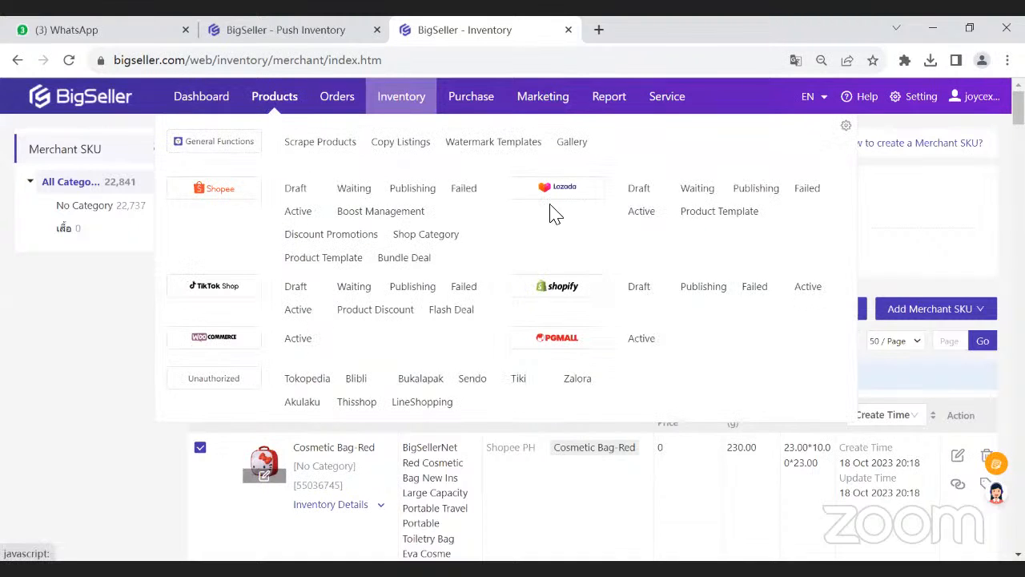
pyautogui.click(640, 215)
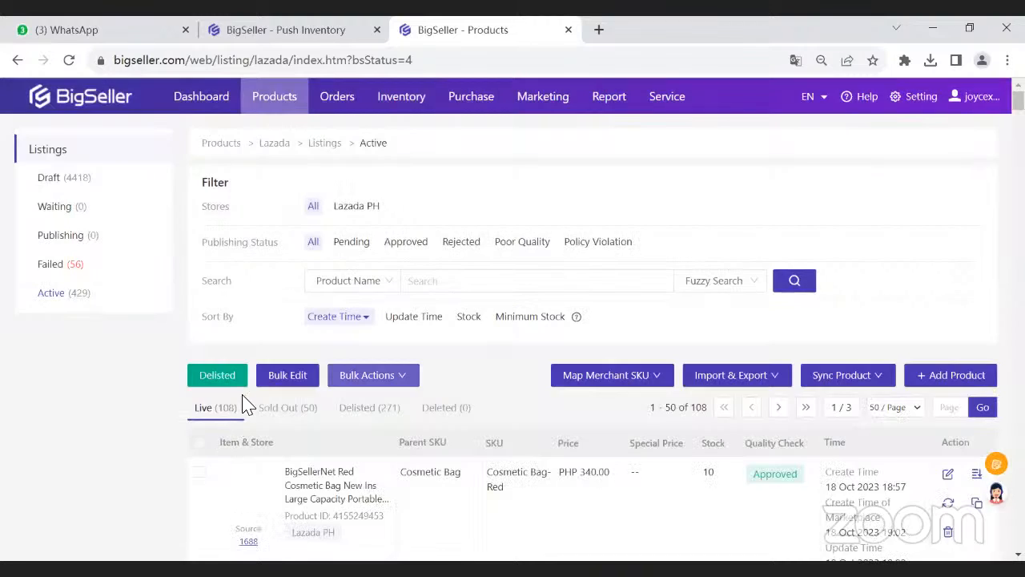
pyautogui.scroll(-3, 240, 385)
pyautogui.click(199, 231)
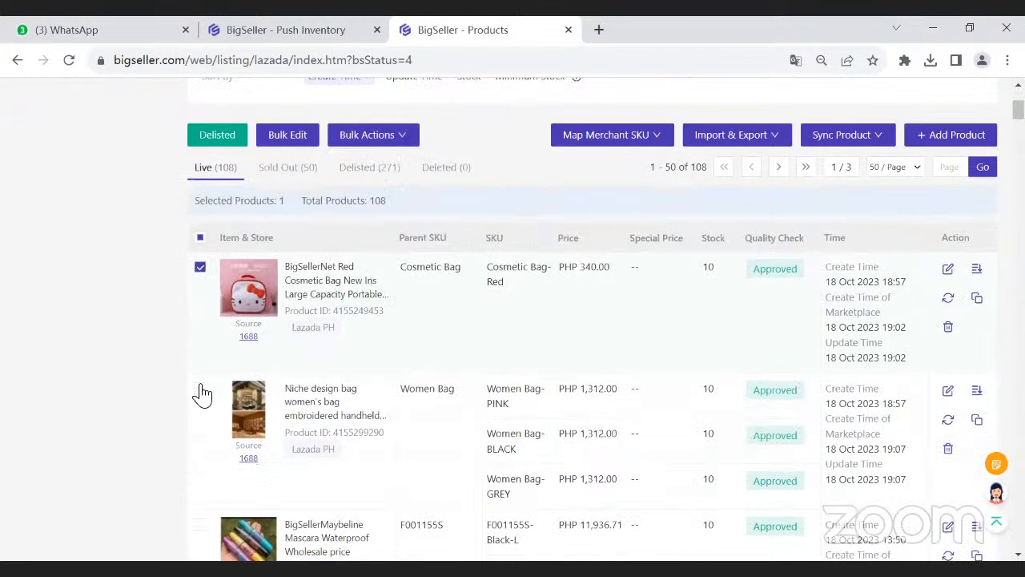
pyautogui.click(200, 389)
# - Start generating merchant SKUs for the two selected Lazada products and continue past the SKU check
pyautogui.moveTo(636, 144)
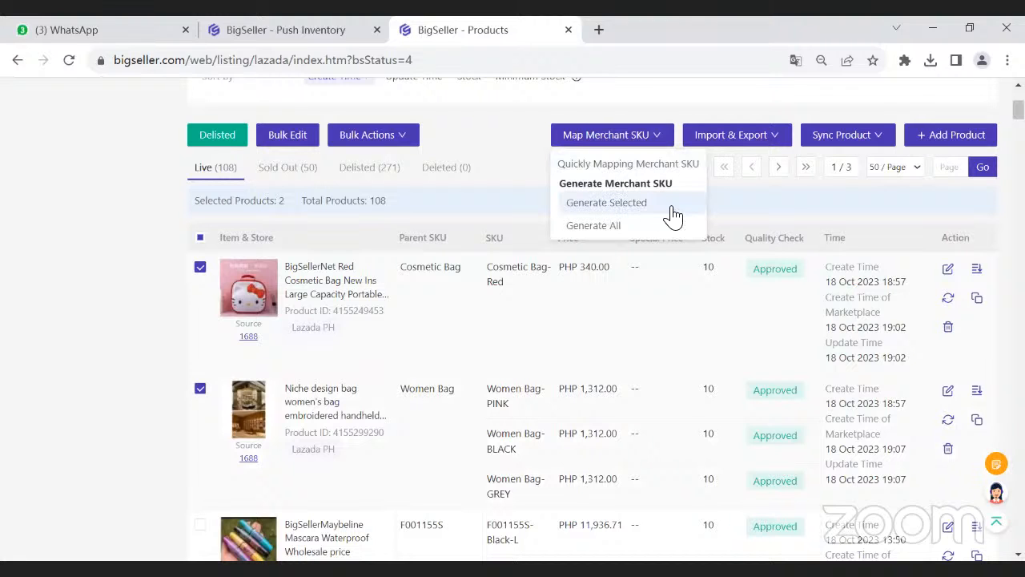
pyautogui.click(631, 213)
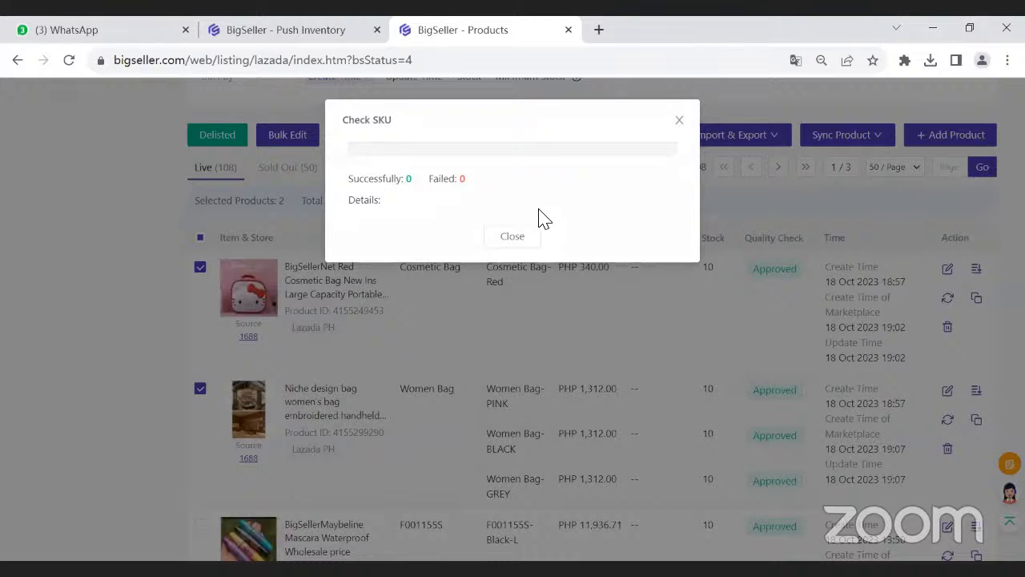
pyautogui.doubleClick(408, 178)
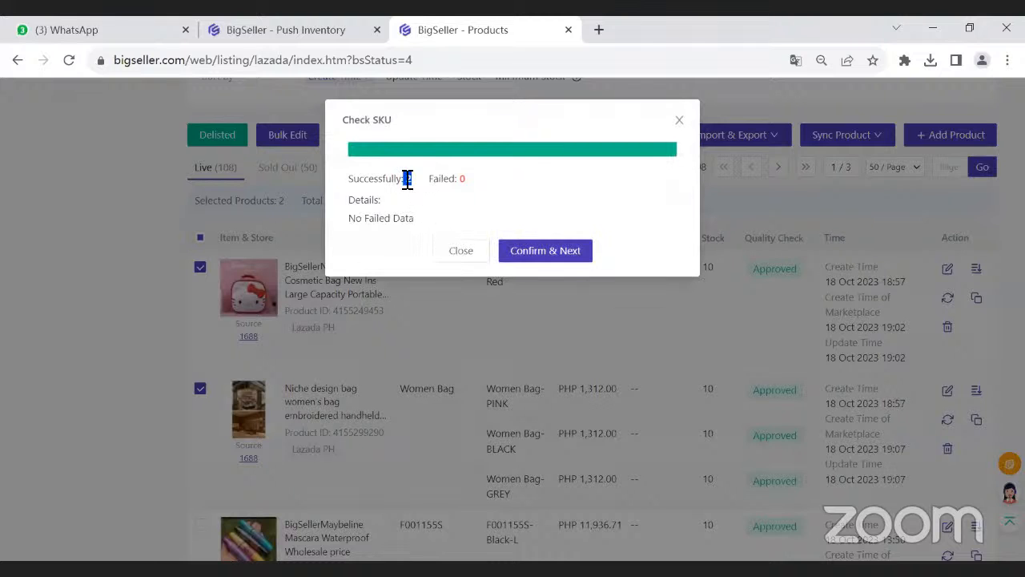
pyautogui.click(572, 256)
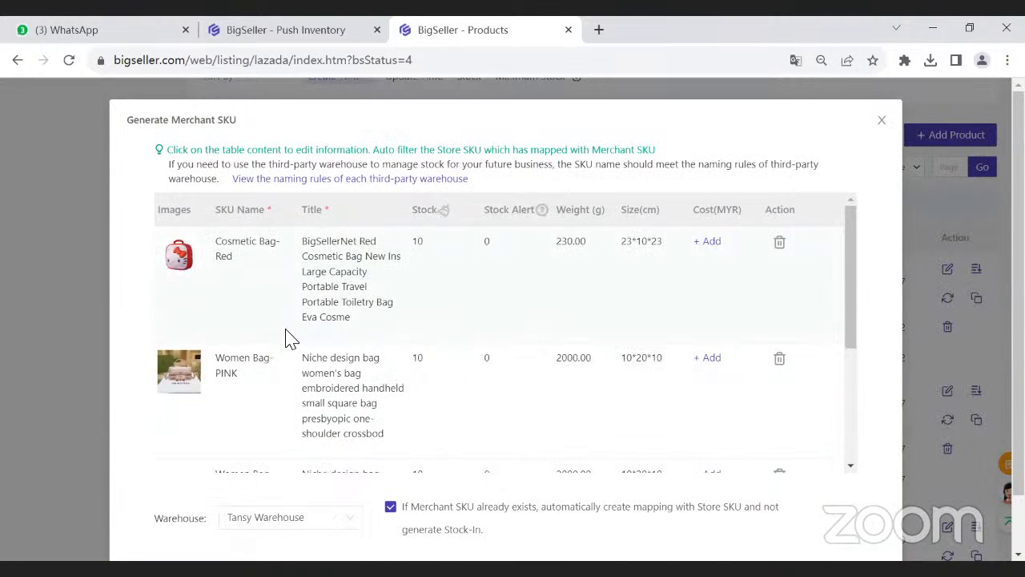
# - Clear the stock of all listed SKUs to 0, generate and map the merchant SKUs in Tansy Warehouse, and close the result
pyautogui.click(445, 210)
pyautogui.scroll(-5, 440, 344)
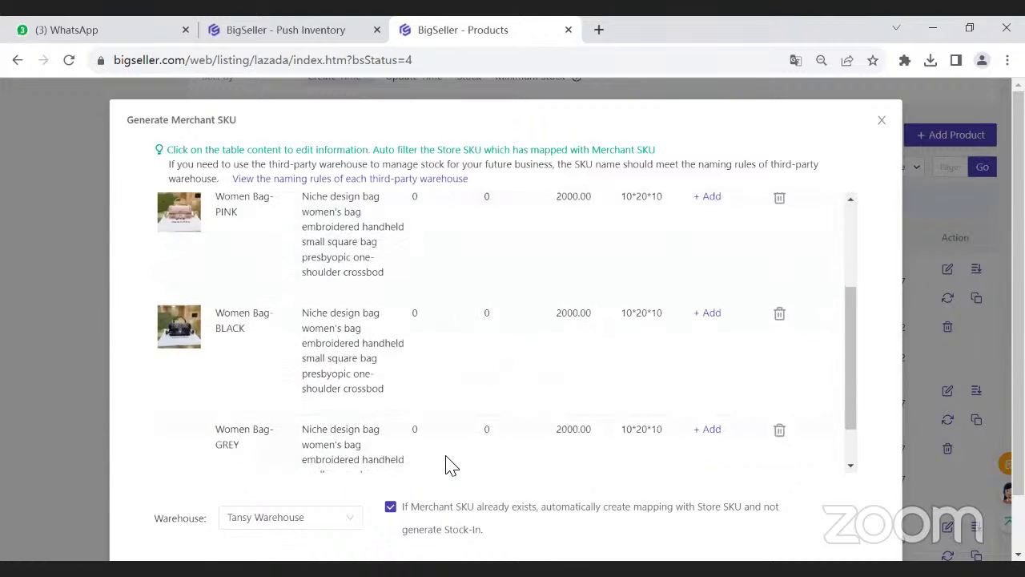
pyautogui.scroll(5, 435, 300)
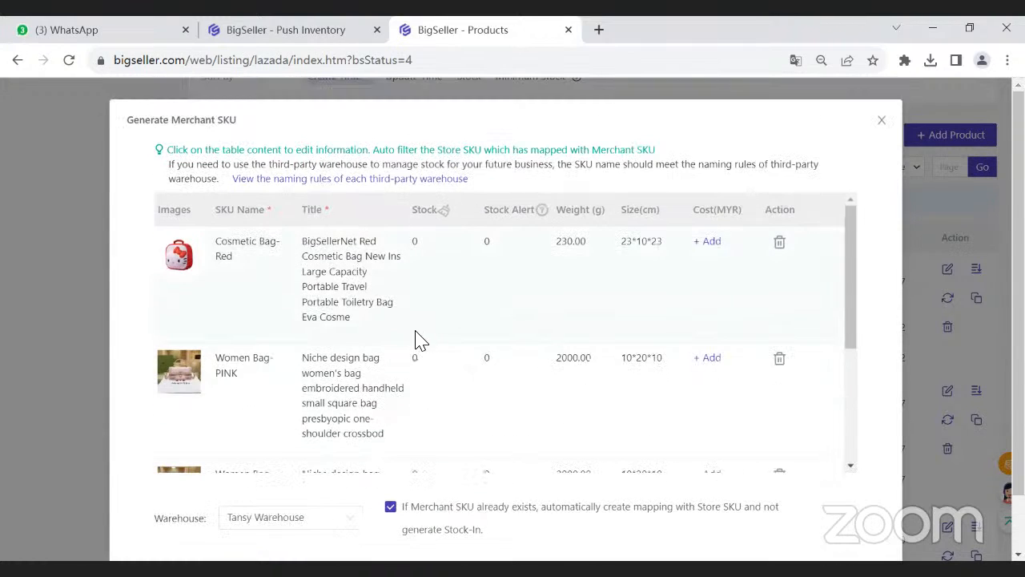
pyautogui.scroll(-5, 414, 339)
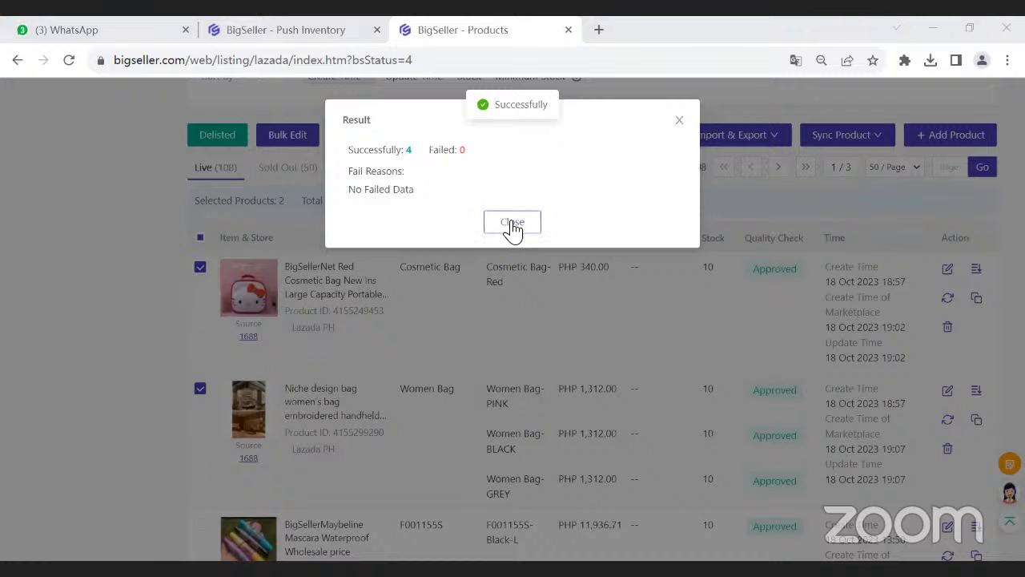
pyautogui.click(513, 224)
# - Open the merchant SKU list and examine the Shopee PH and Lazada PH store SKUs mapped to Cosmetic Bag-Red
pyautogui.scroll(2, 421, 291)
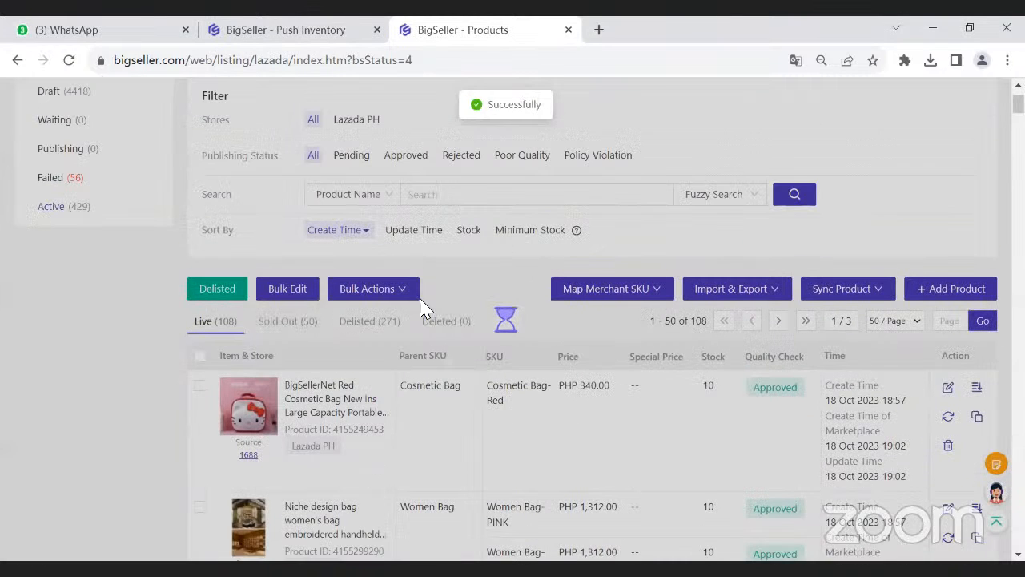
pyautogui.scroll(1, 361, 320)
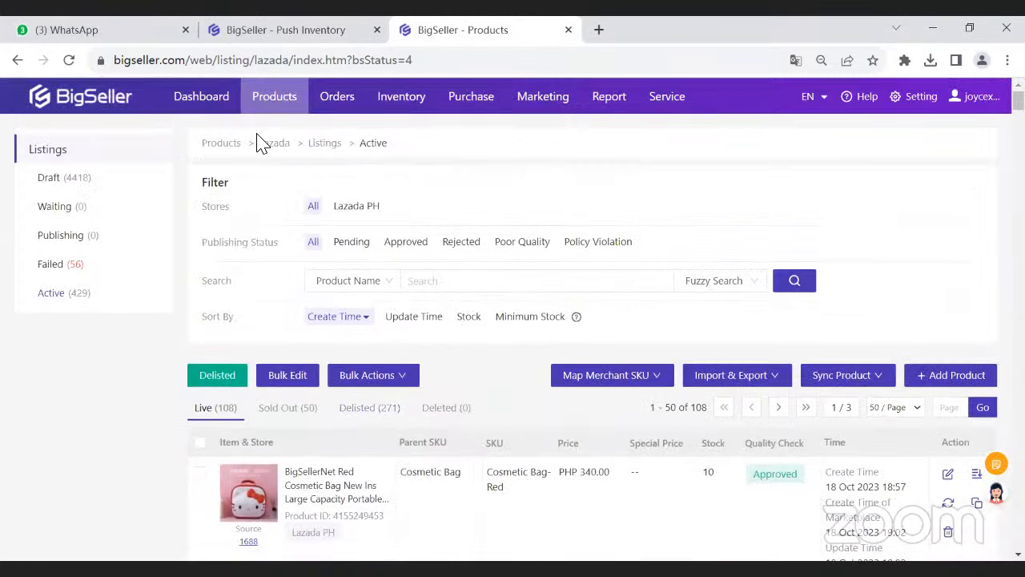
pyautogui.doubleClick(283, 146)
pyautogui.moveTo(396, 114)
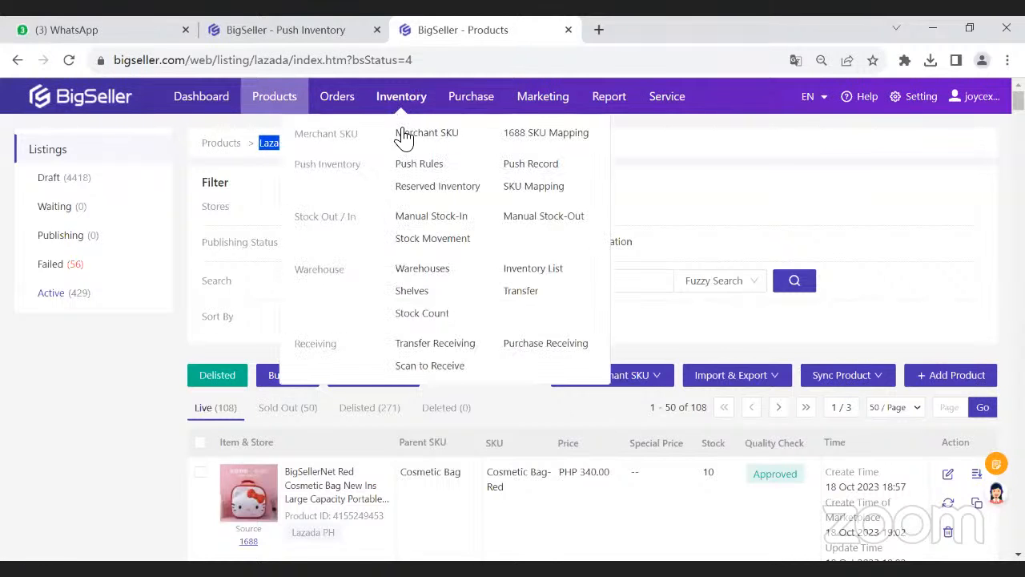
pyautogui.click(405, 134)
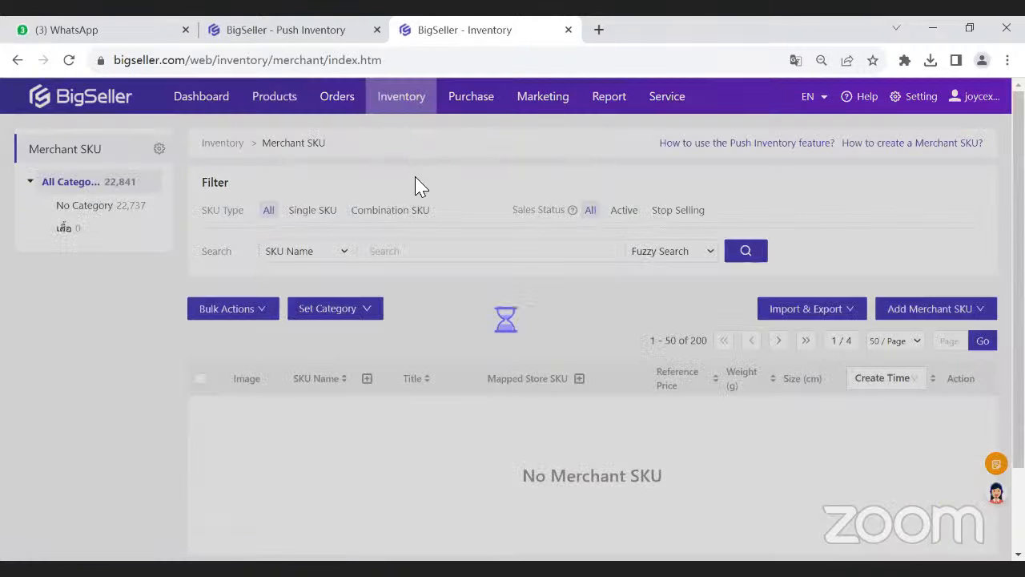
pyautogui.scroll(-2, 410, 292)
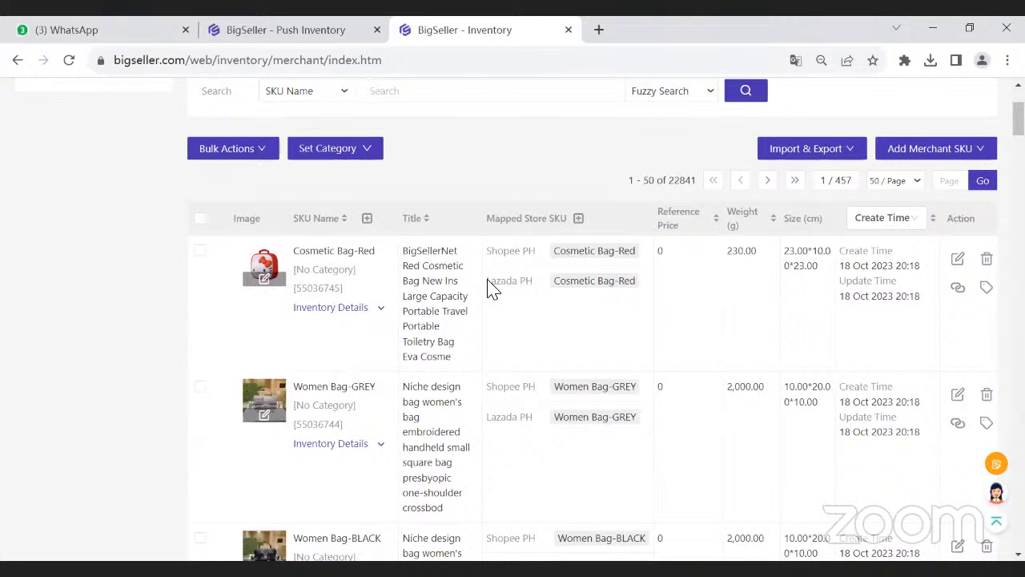
pyautogui.moveTo(486, 282); pyautogui.dragTo(538, 282)
pyautogui.moveTo(492, 253); pyautogui.dragTo(512, 282)
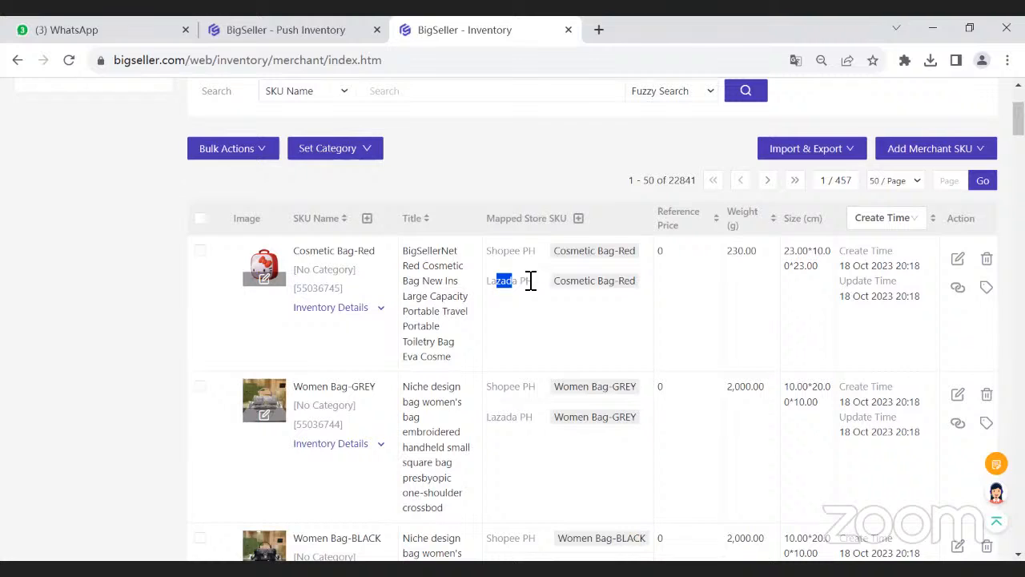
# - Expand the inventory details of Cosmetic Bag-Red and check its on-hand stock against its mapped stores
pyautogui.click(373, 307)
pyautogui.moveTo(333, 425); pyautogui.dragTo(311, 428)
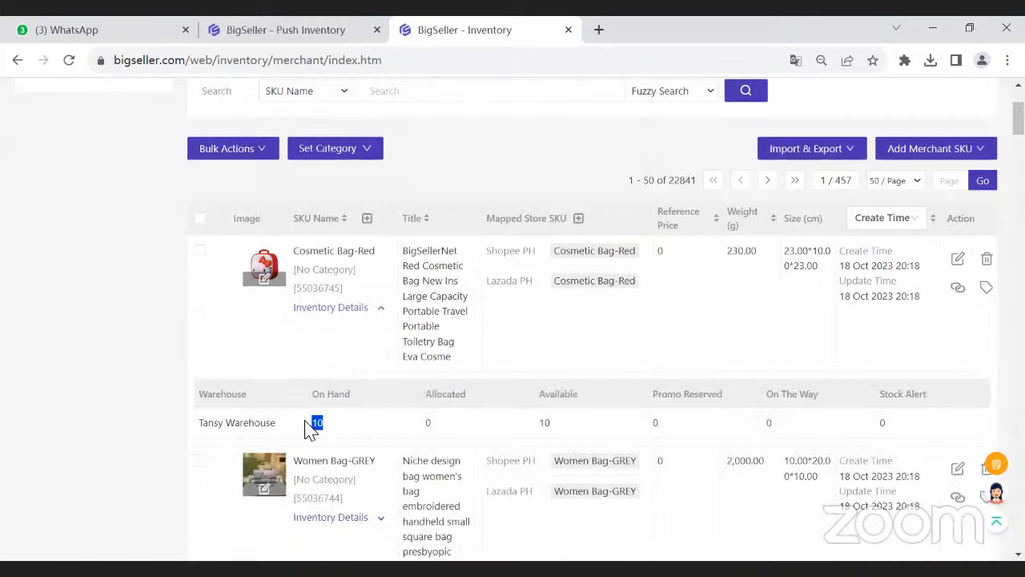
pyautogui.click(345, 421)
pyautogui.moveTo(485, 286); pyautogui.dragTo(533, 289)
pyautogui.click(549, 298)
pyautogui.moveTo(451, 494); pyautogui.dragTo(454, 537)
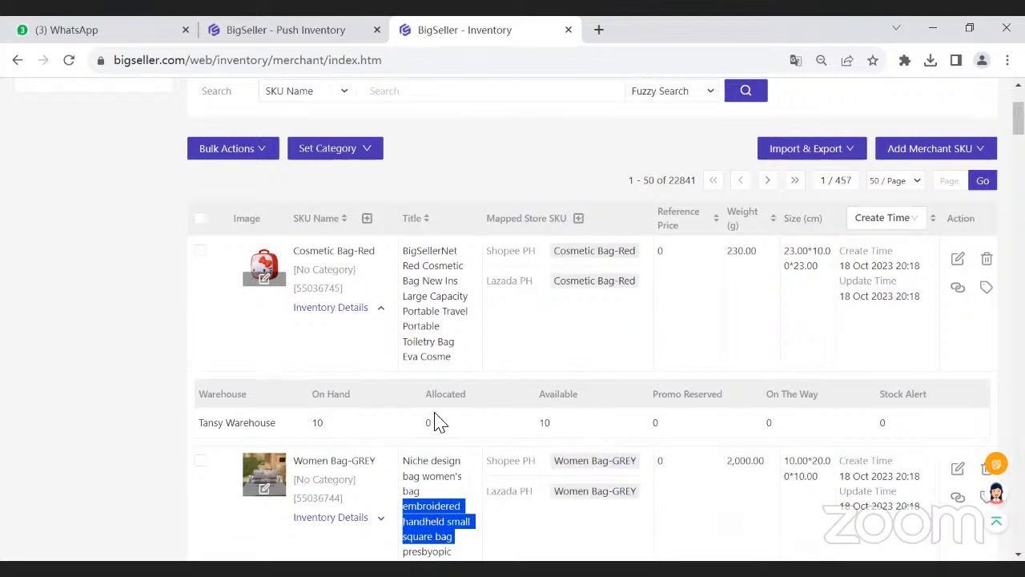
# - Review the guide's Create Merchant SKU step, return to the merchant SKU list and collapse the inventory details of Cosmetic Bag-Red
pyautogui.click(276, 36)
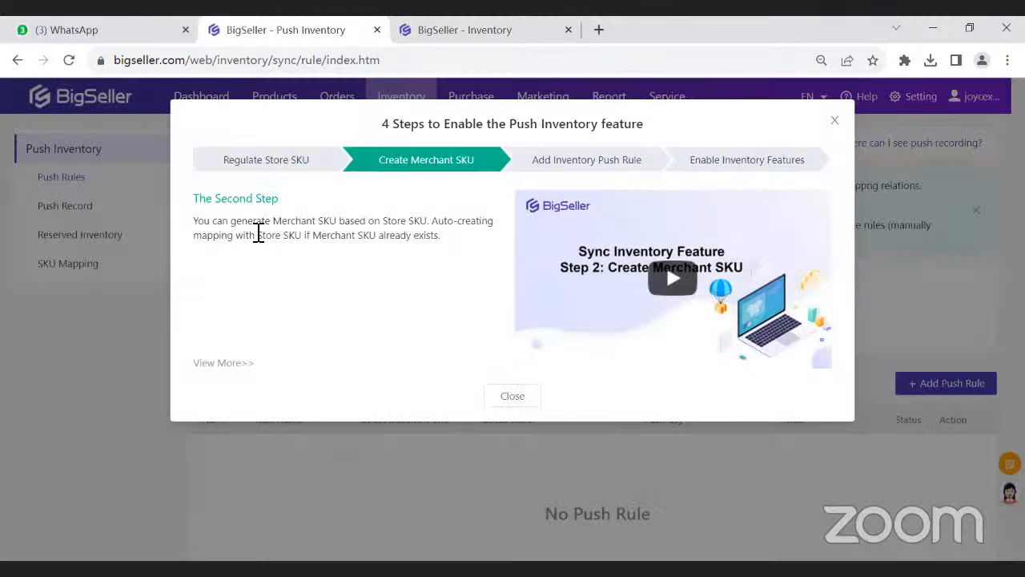
pyautogui.moveTo(236, 234); pyautogui.dragTo(331, 255)
pyautogui.click(474, 36)
pyautogui.click(418, 393)
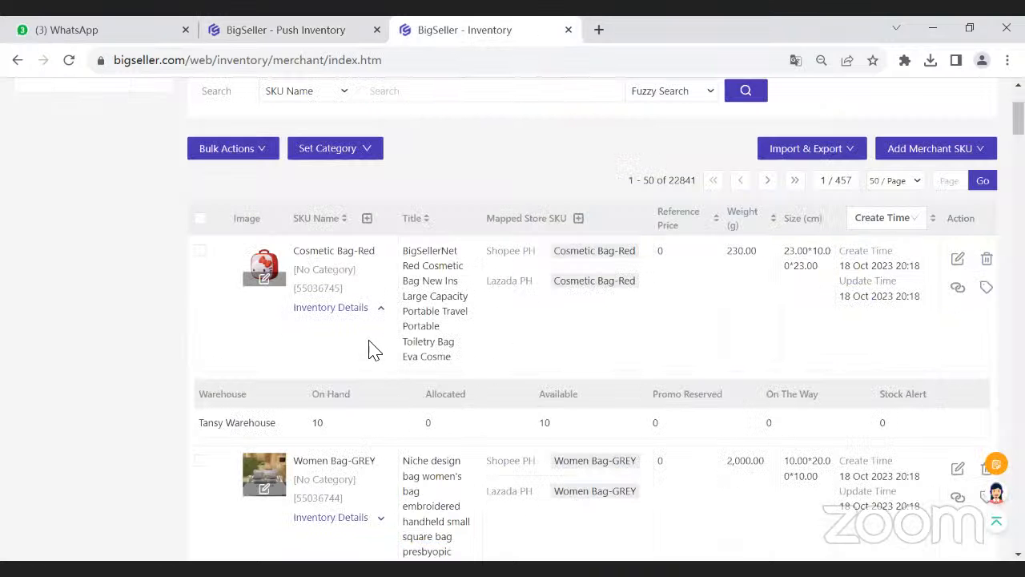
pyautogui.click(368, 312)
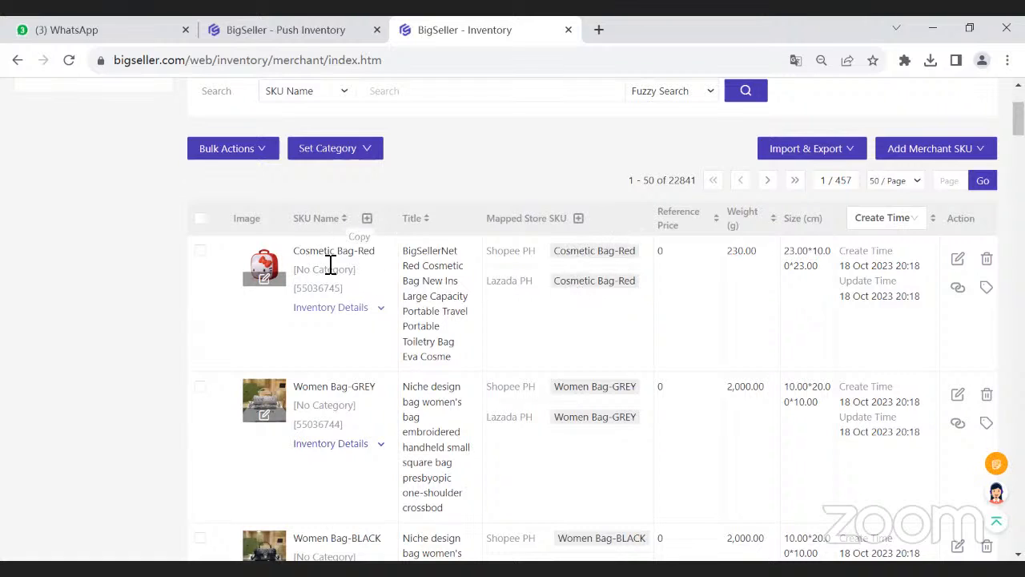
pyautogui.scroll(3, 328, 264)
pyautogui.moveTo(263, 145); pyautogui.dragTo(344, 161)
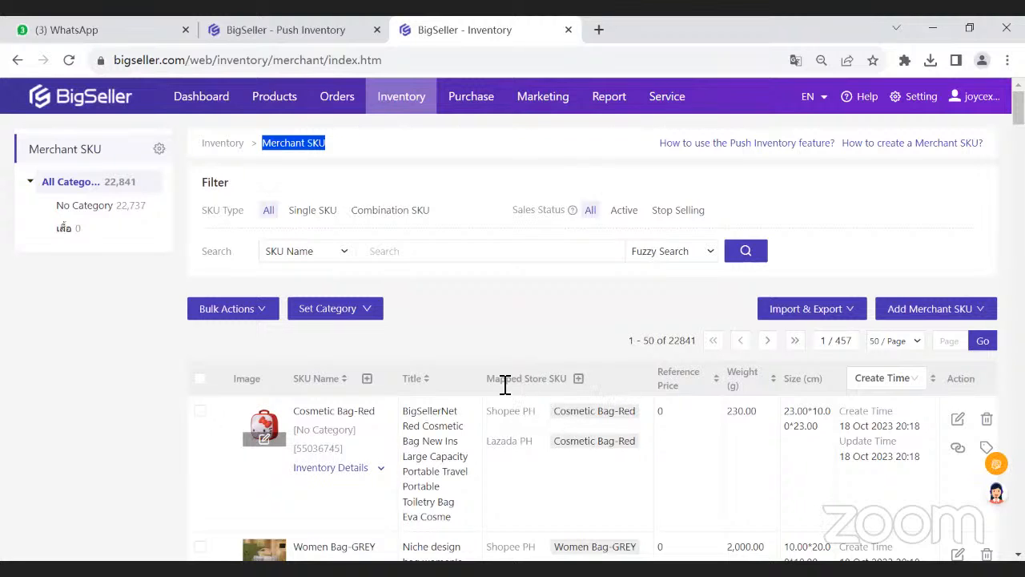
# - Show the guide's Add Inventory Push Rule step and start a new push rule named Tansy
pyautogui.click(282, 24)
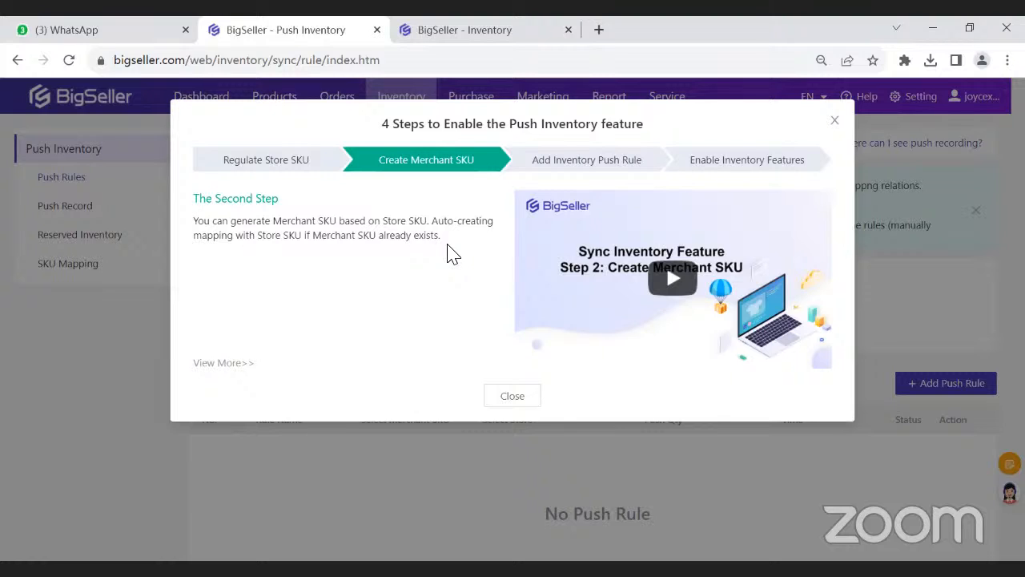
pyautogui.click(539, 168)
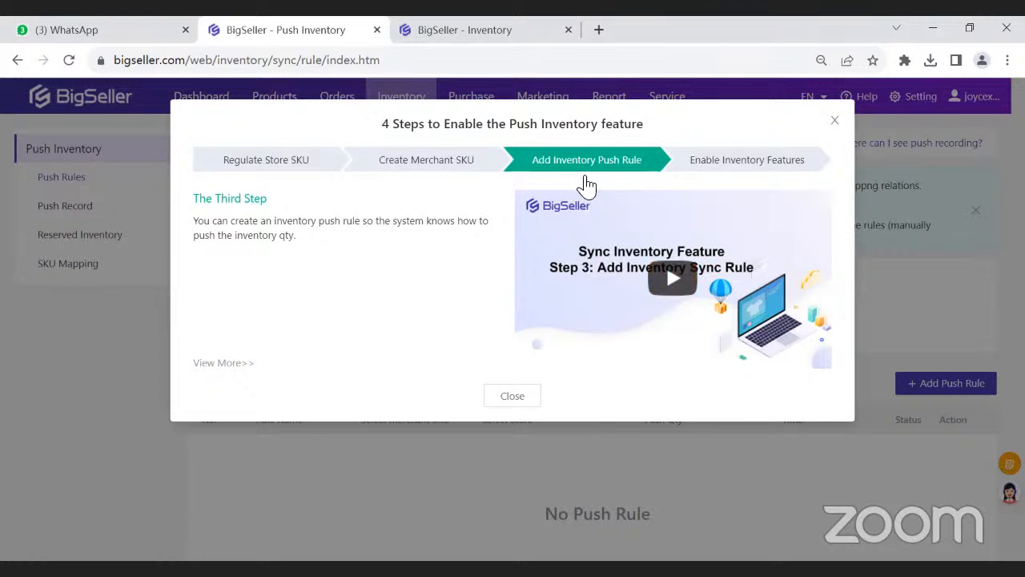
pyautogui.click(459, 36)
pyautogui.moveTo(422, 102)
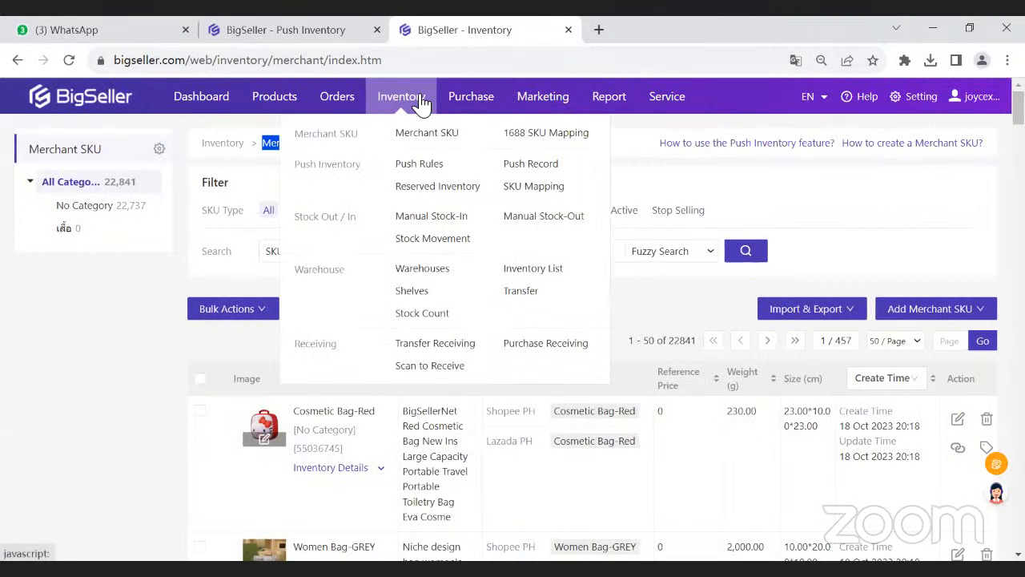
pyautogui.click(462, 166)
pyautogui.scroll(-2, 925, 384)
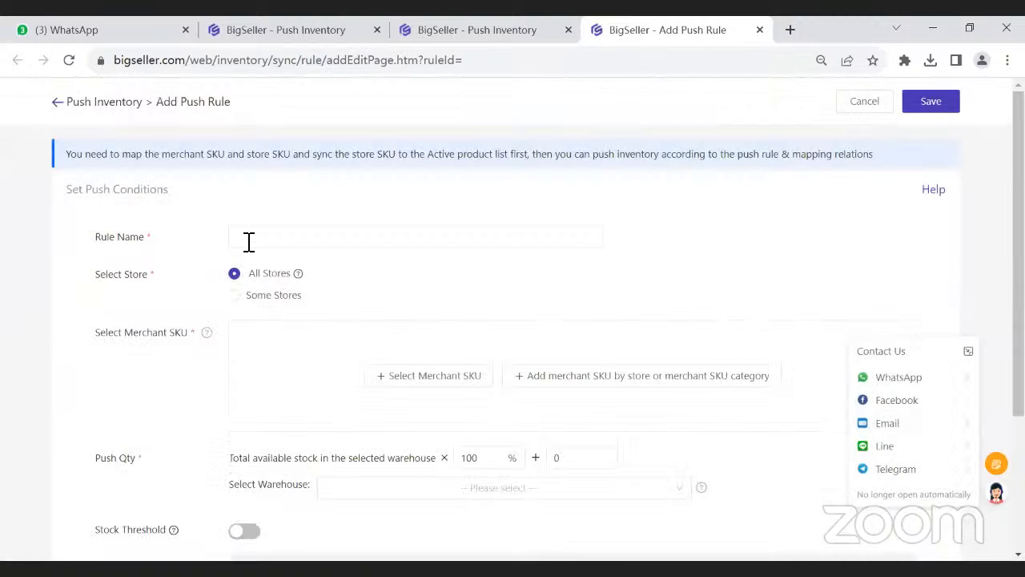
pyautogui.click(247, 239)
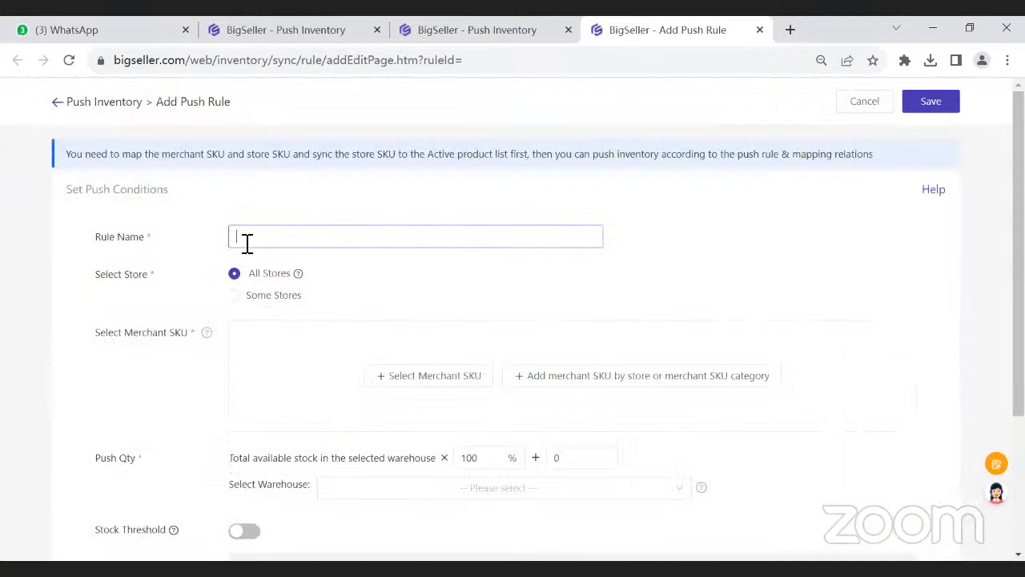
pyautogui.write('Tasty')
# - Limit the push rule to some stores, selecting Shopee PH and Lazada PH, and check the explanation of the All Stores option
pyautogui.moveTo(95, 276); pyautogui.dragTo(133, 280)
pyautogui.click(173, 295)
pyautogui.click(236, 297)
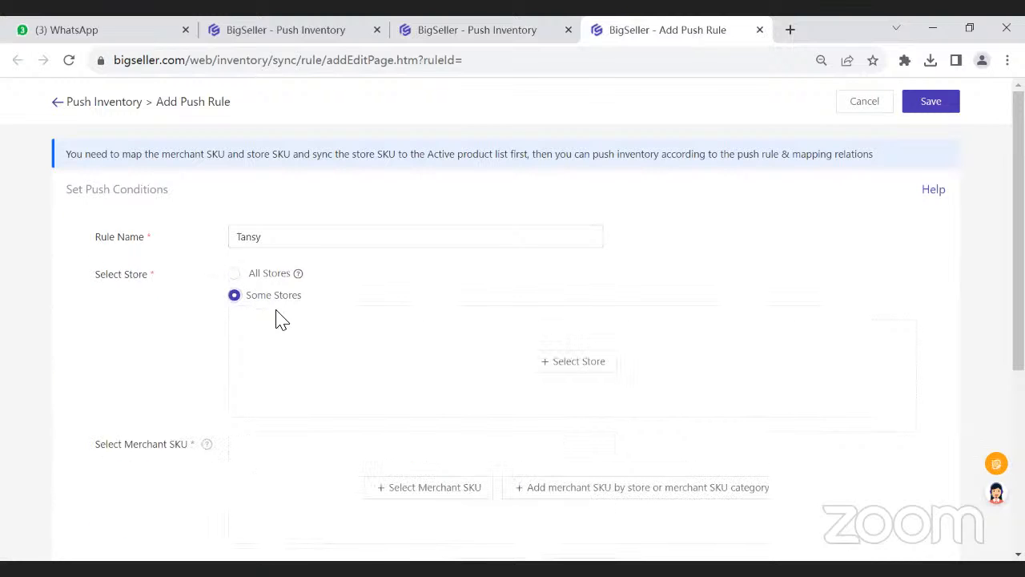
pyautogui.click(569, 364)
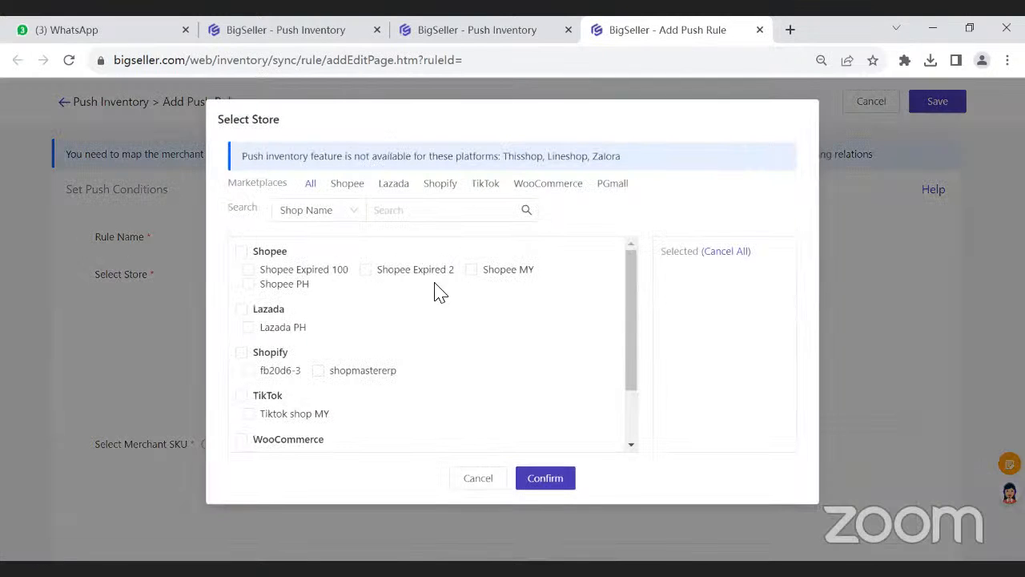
pyautogui.click(273, 290)
pyautogui.click(242, 309)
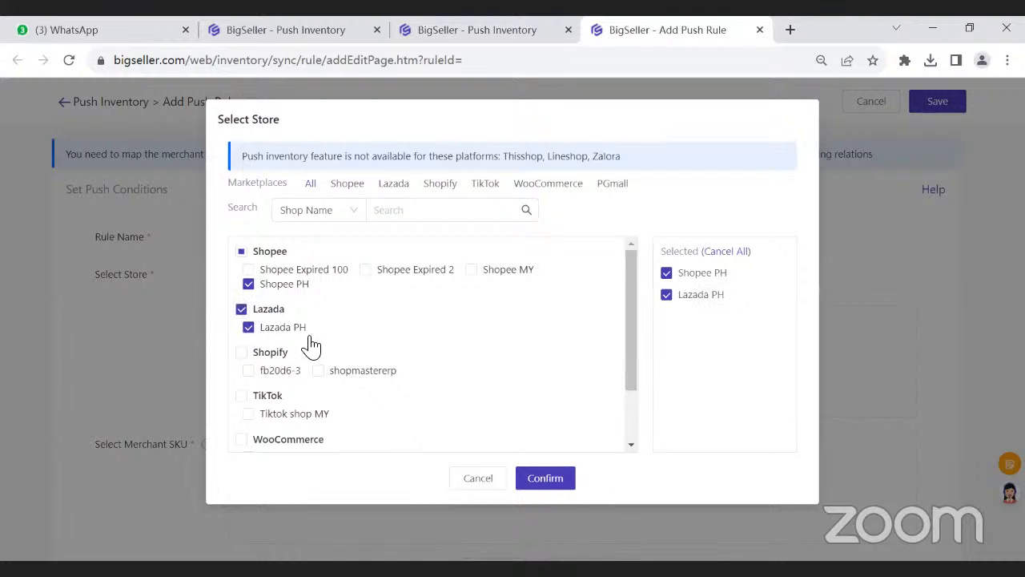
pyautogui.click(545, 478)
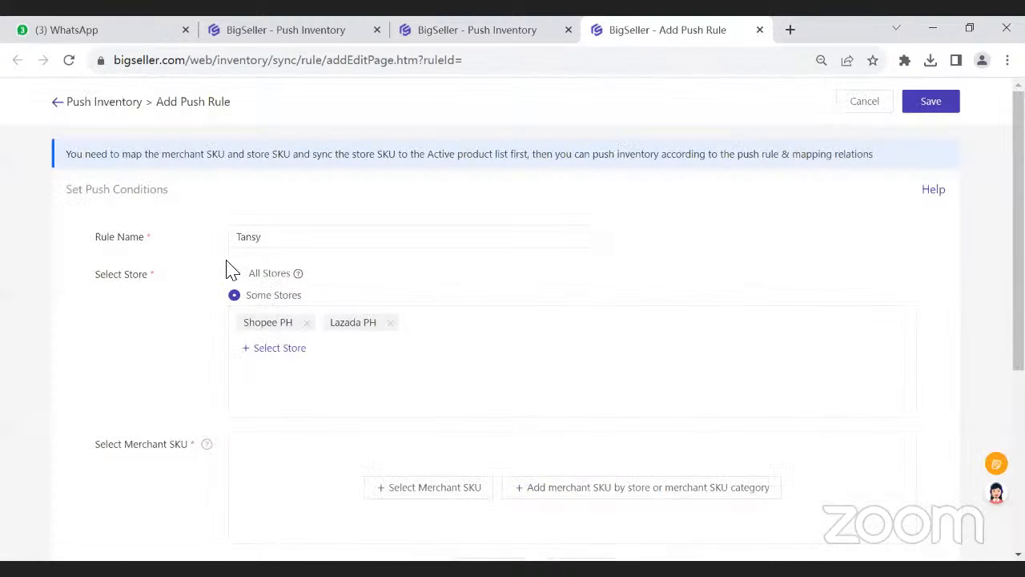
pyautogui.moveTo(295, 278)
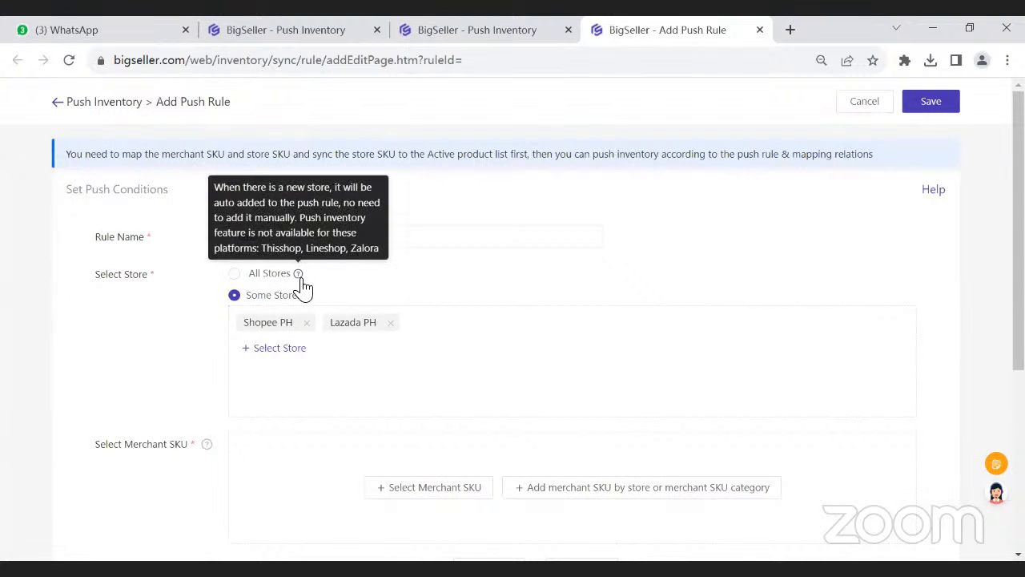
# - Add the merchant SKUs Cosmetic Bag-Red, Women Bag-GREY, Women Bag-BLACK and Women Bag-PINK to the push rule
pyautogui.scroll(-1, 197, 352)
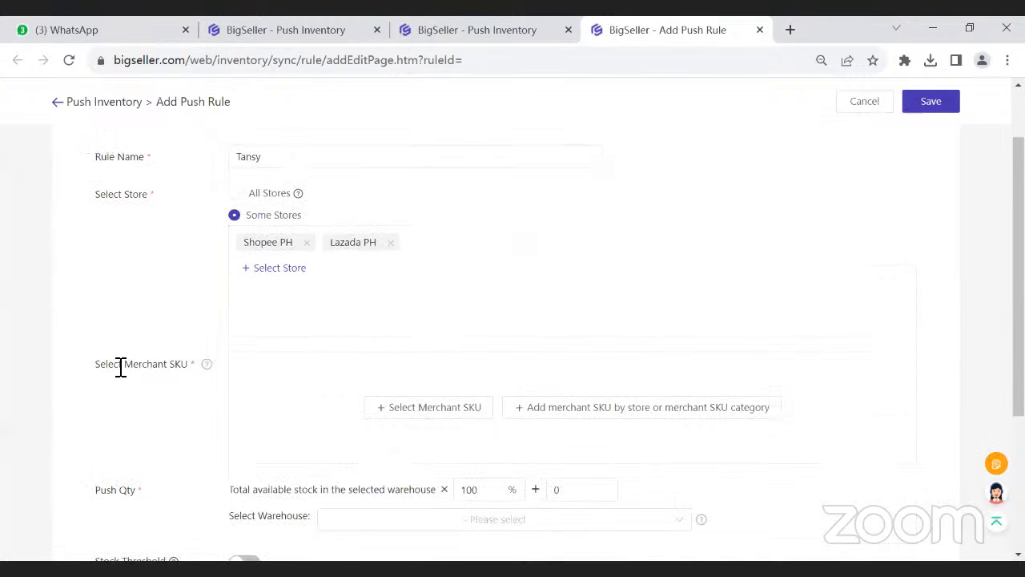
pyautogui.moveTo(130, 366); pyautogui.dragTo(168, 366)
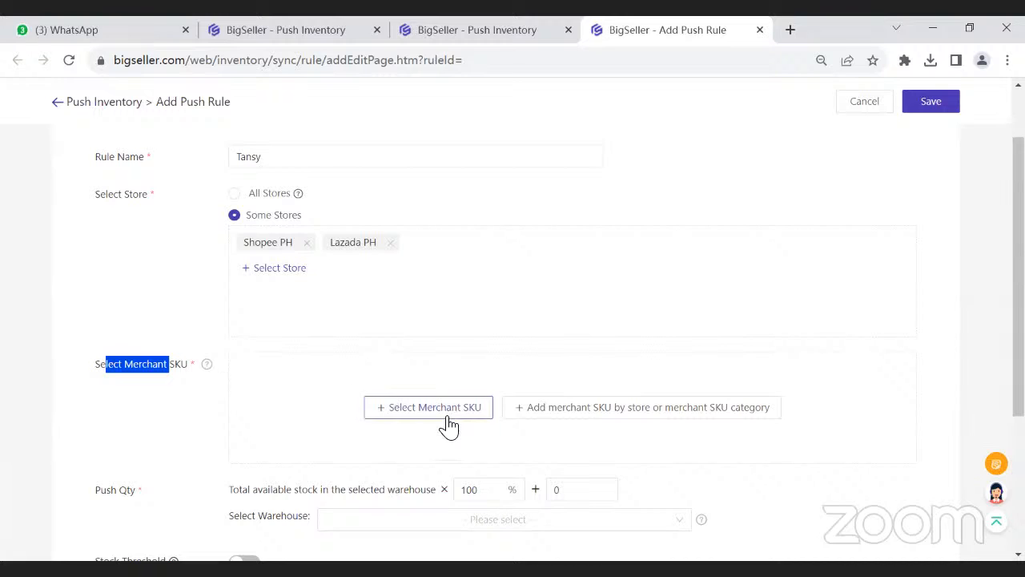
pyautogui.click(440, 424)
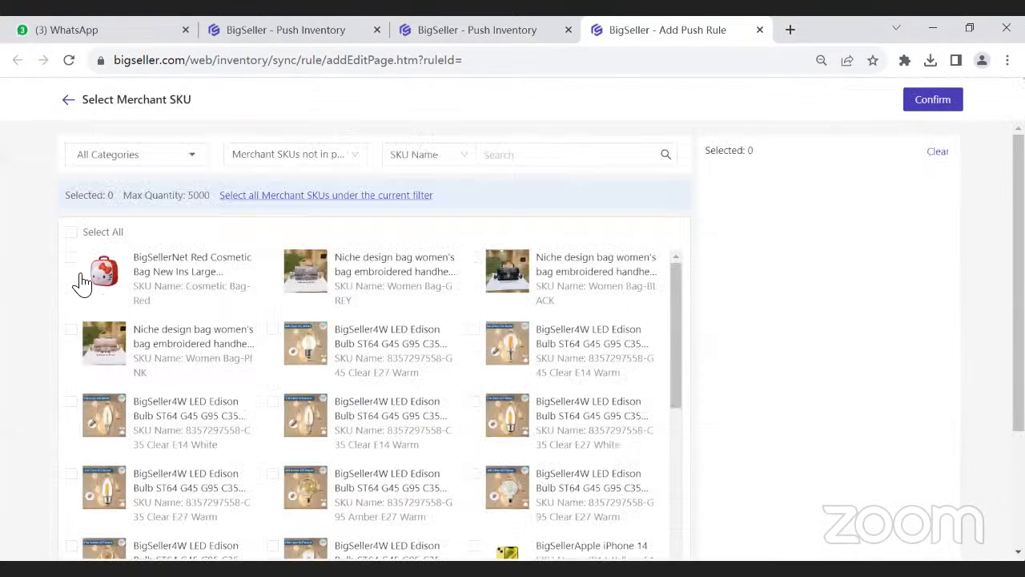
pyautogui.click(72, 258)
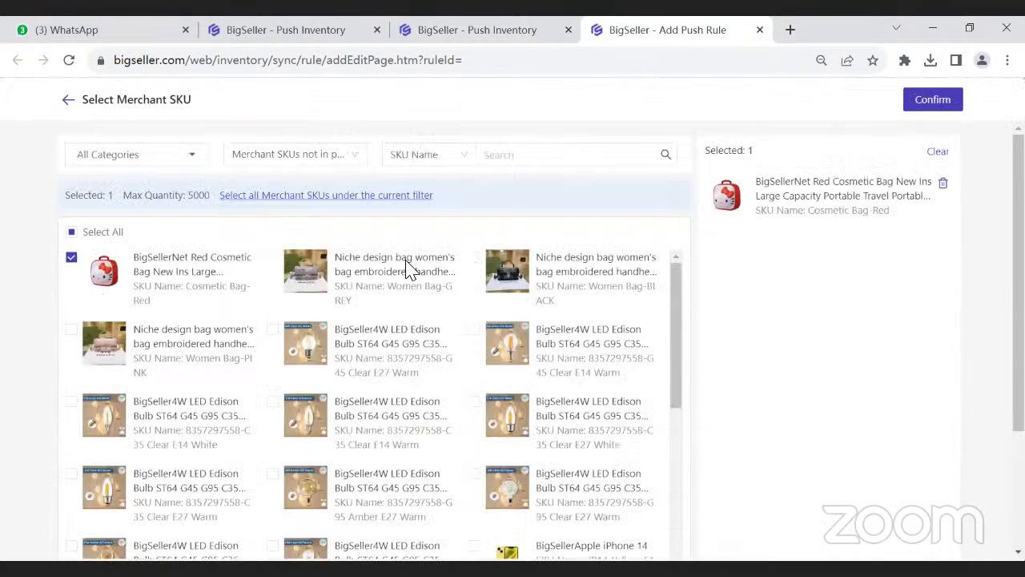
pyautogui.click(272, 257)
pyautogui.click(473, 257)
pyautogui.click(71, 329)
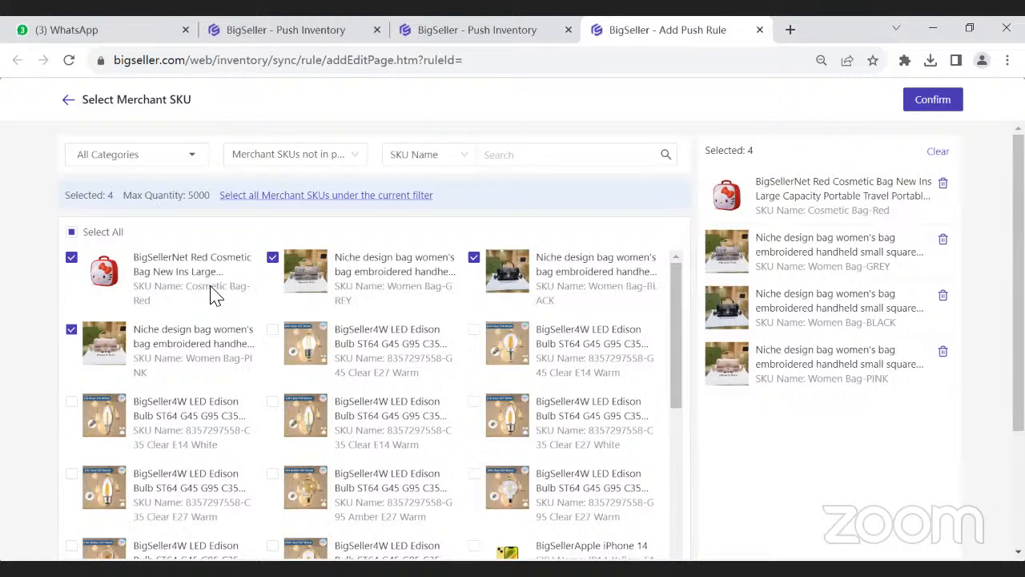
pyautogui.click(933, 100)
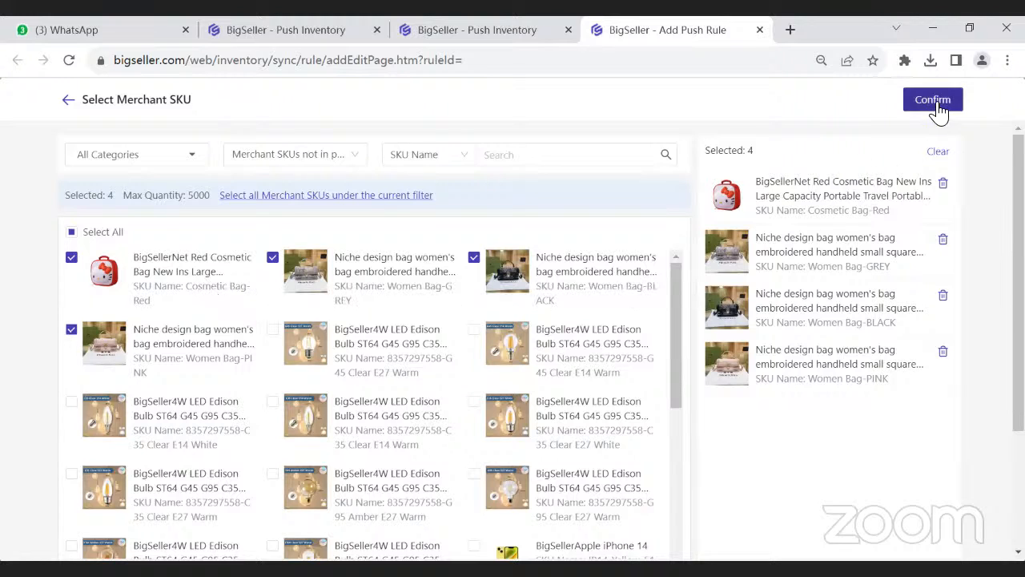
pyautogui.click(222, 342)
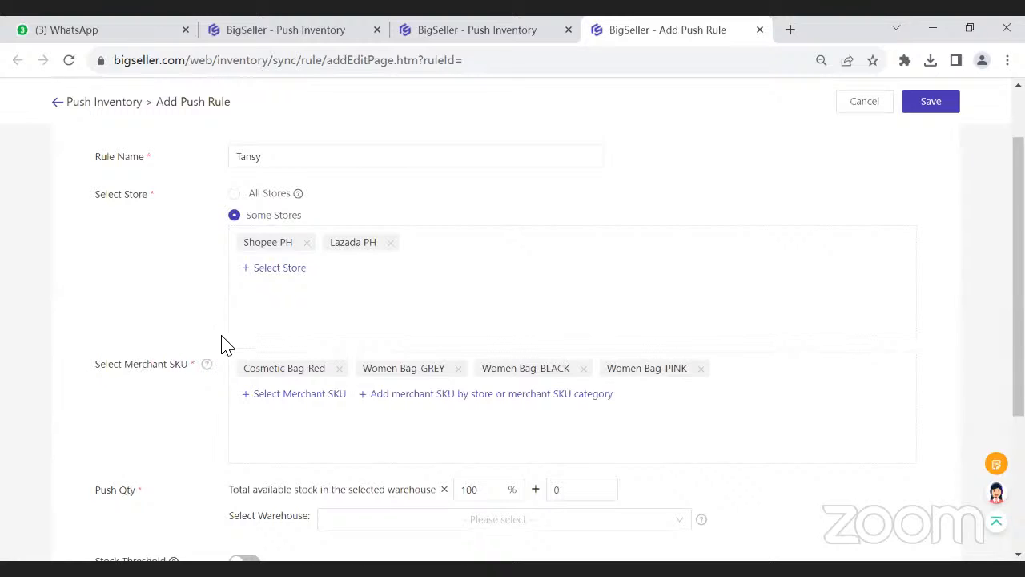
# - Review the push quantity formula and choose Tansy Warehouse as the warehouse whose available stock is pushed
pyautogui.scroll(-2, 229, 343)
pyautogui.doubleClick(128, 331)
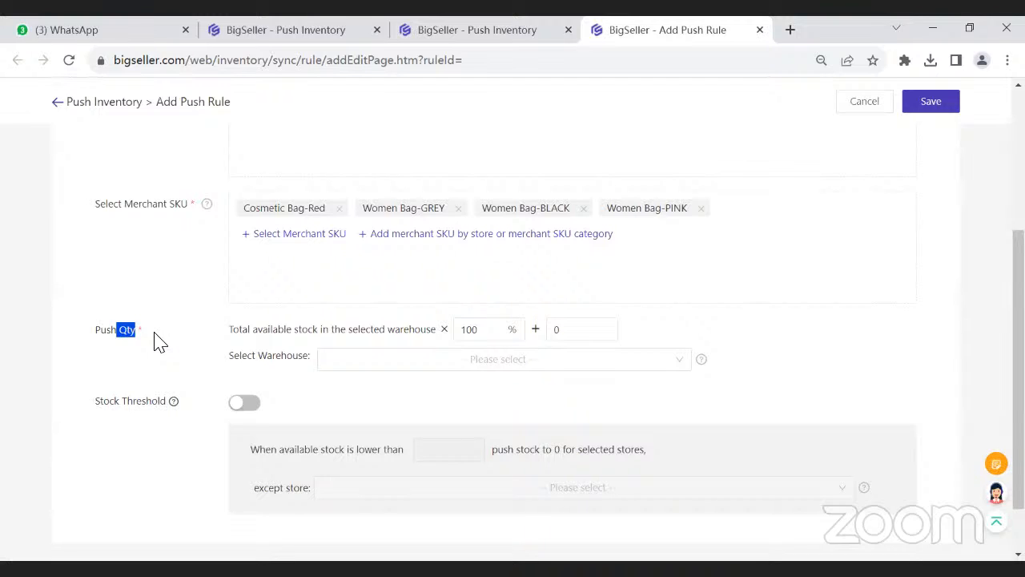
pyautogui.moveTo(476, 334); pyautogui.dragTo(450, 340)
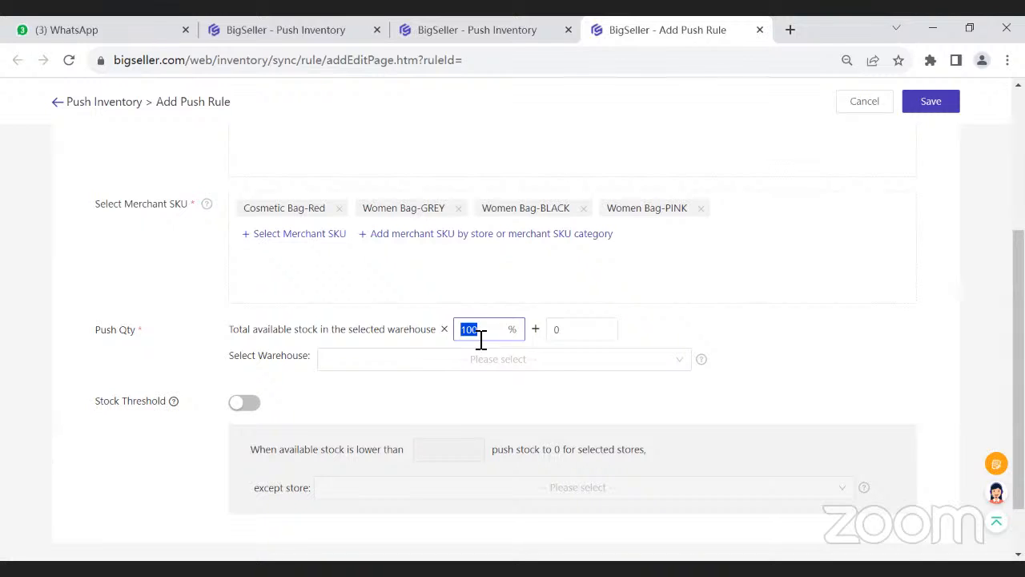
pyautogui.click(441, 361)
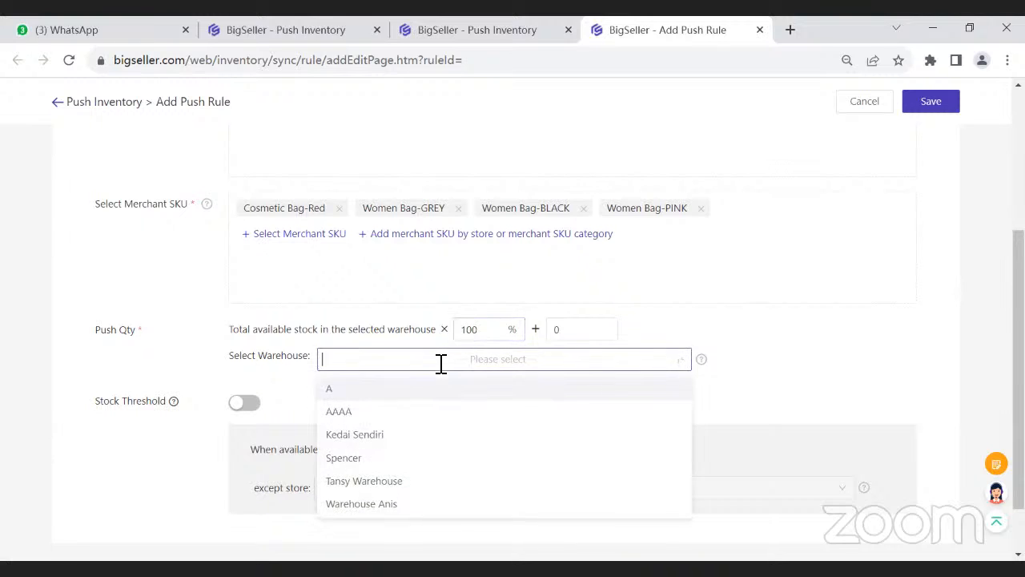
pyautogui.scroll(-1, 437, 368)
pyautogui.click(352, 414)
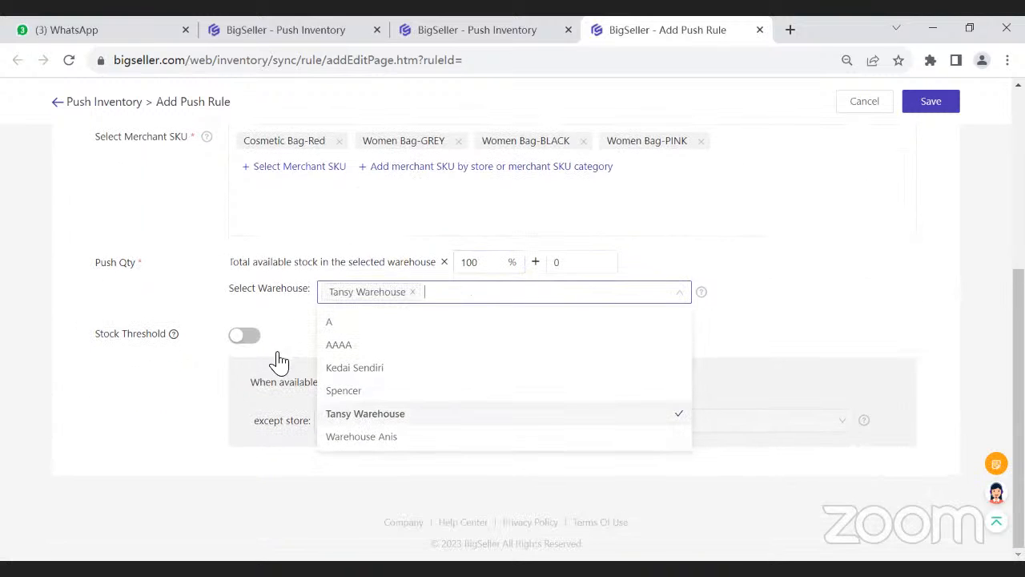
pyautogui.click(287, 311)
# - Enable the stock threshold for the push rule
pyautogui.moveTo(95, 336); pyautogui.dragTo(180, 360)
pyautogui.click(142, 363)
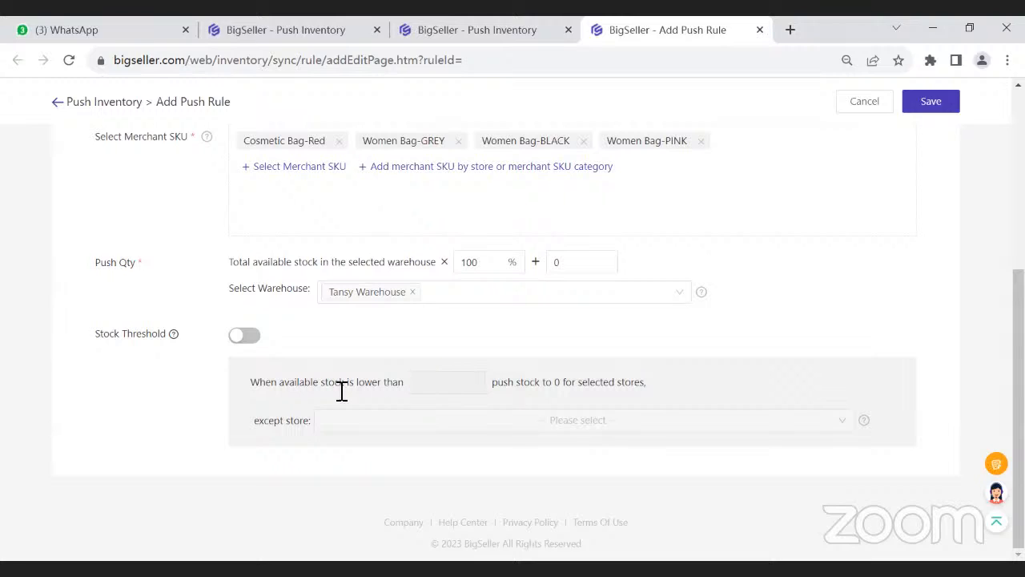
pyautogui.click(243, 336)
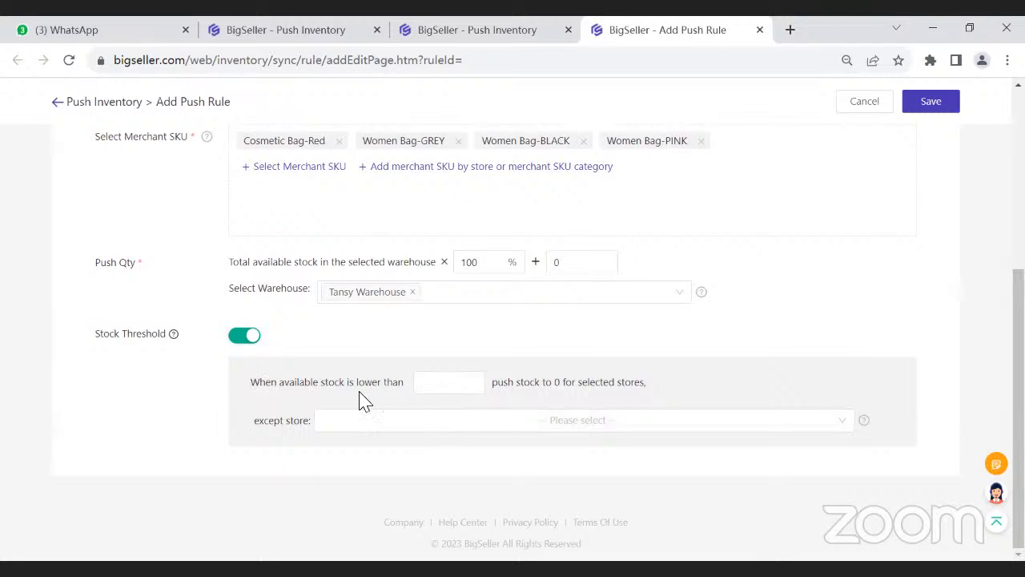
# - Set the stock threshold to push stock to 0 for the selected stores when available stock is lower than 5
pyautogui.click(444, 388)
pyautogui.write('5')
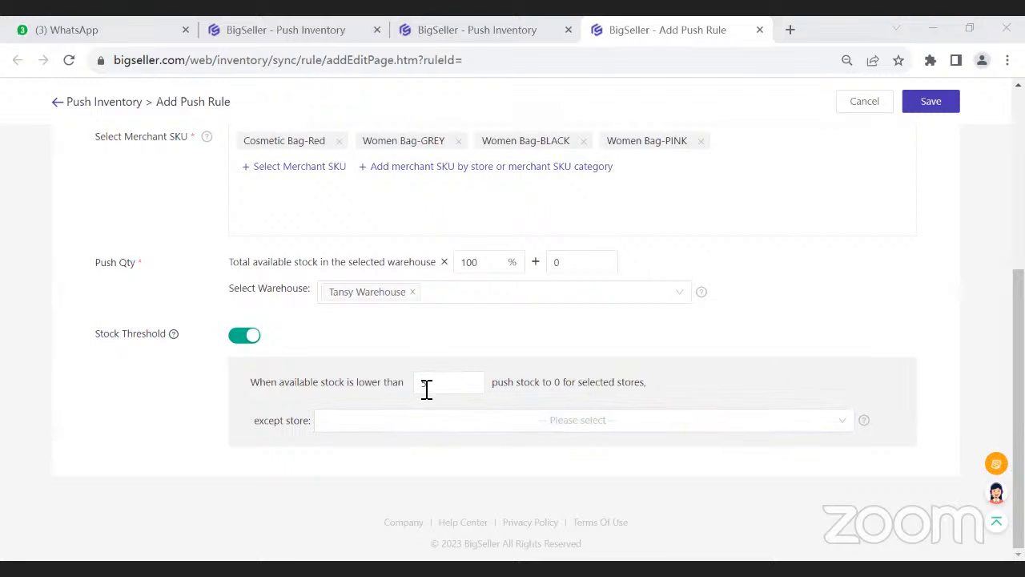
pyautogui.moveTo(491, 388); pyautogui.dragTo(568, 389)
pyautogui.click(589, 391)
pyautogui.scroll(2, 318, 218)
pyautogui.scroll(2, 318, 219)
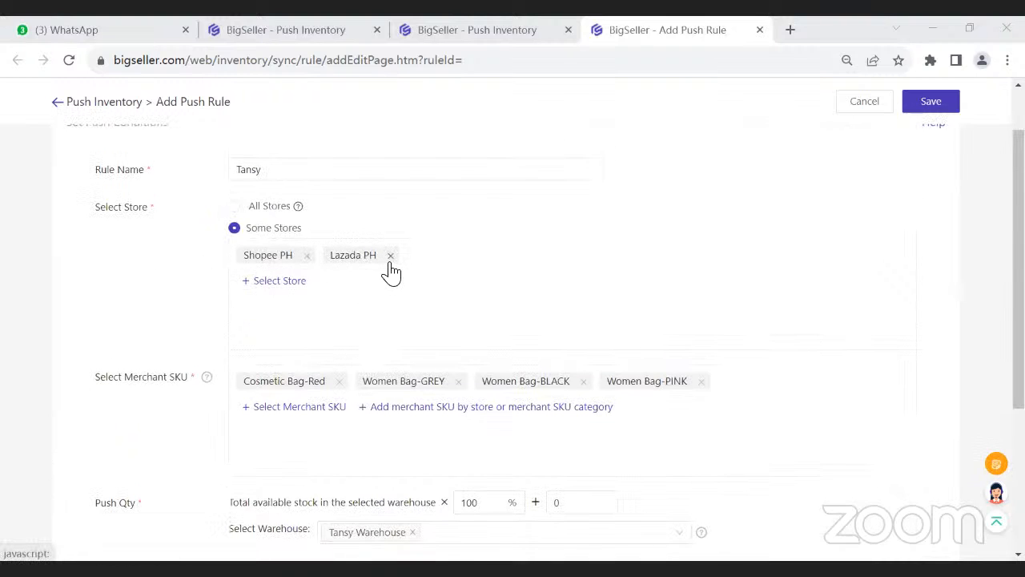
pyautogui.scroll(-4, 588, 373)
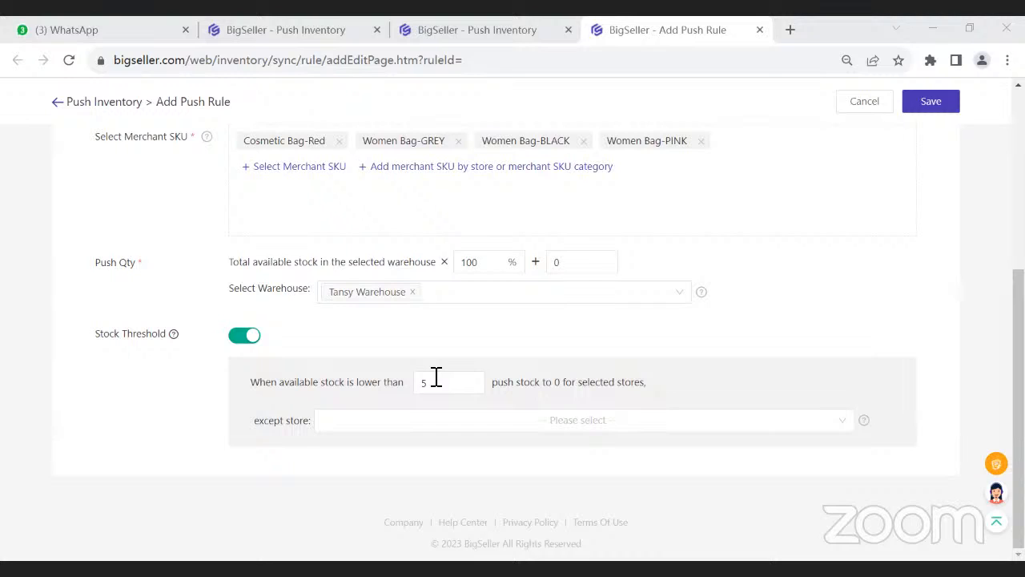
# - Exempt Shopee PH from the first threshold and set the threshold for all selected stores to 3
pyautogui.click(410, 428)
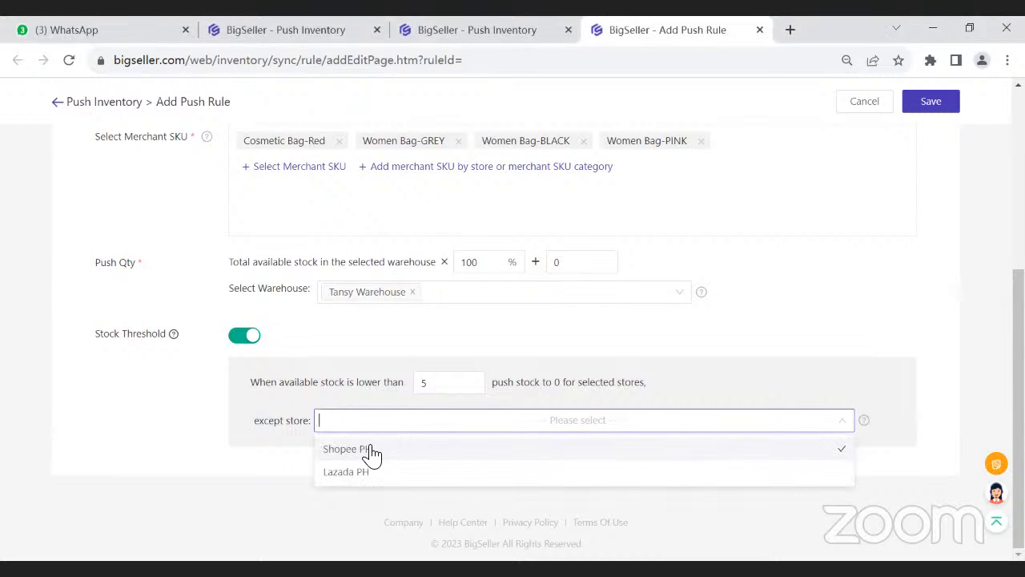
pyautogui.click(370, 453)
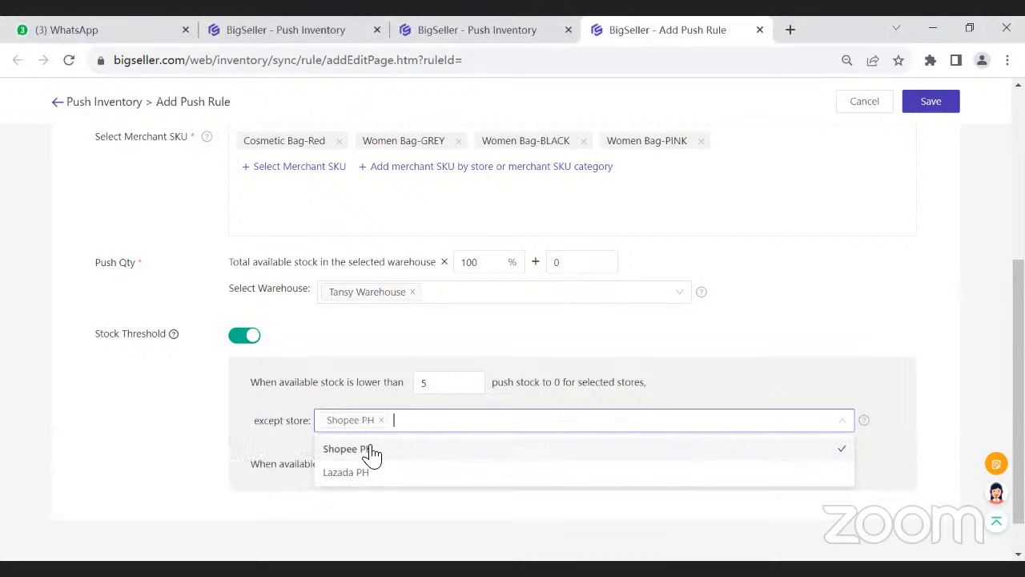
pyautogui.click(288, 375)
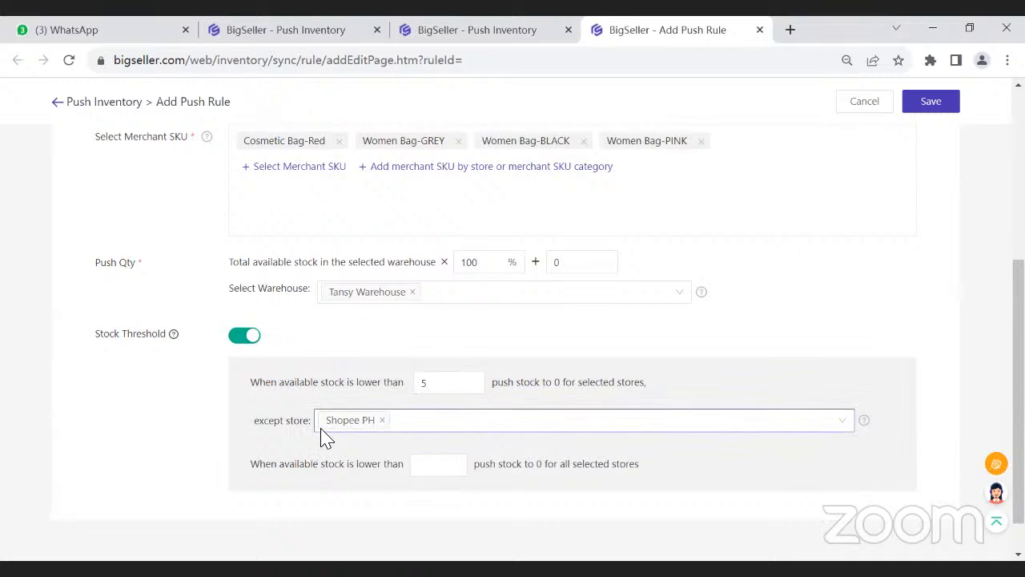
pyautogui.scroll(2, 376, 414)
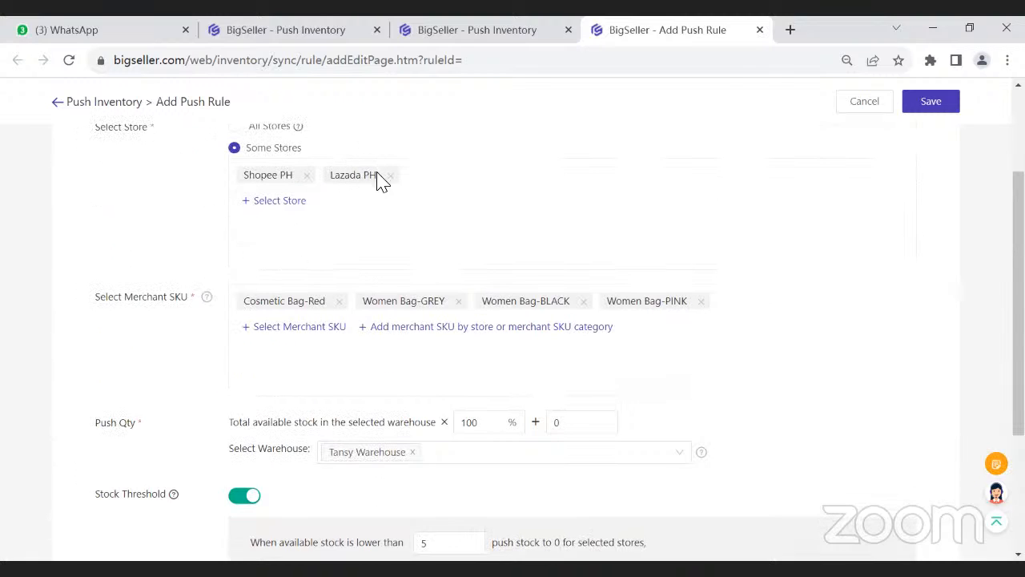
pyautogui.scroll(-3, 377, 199)
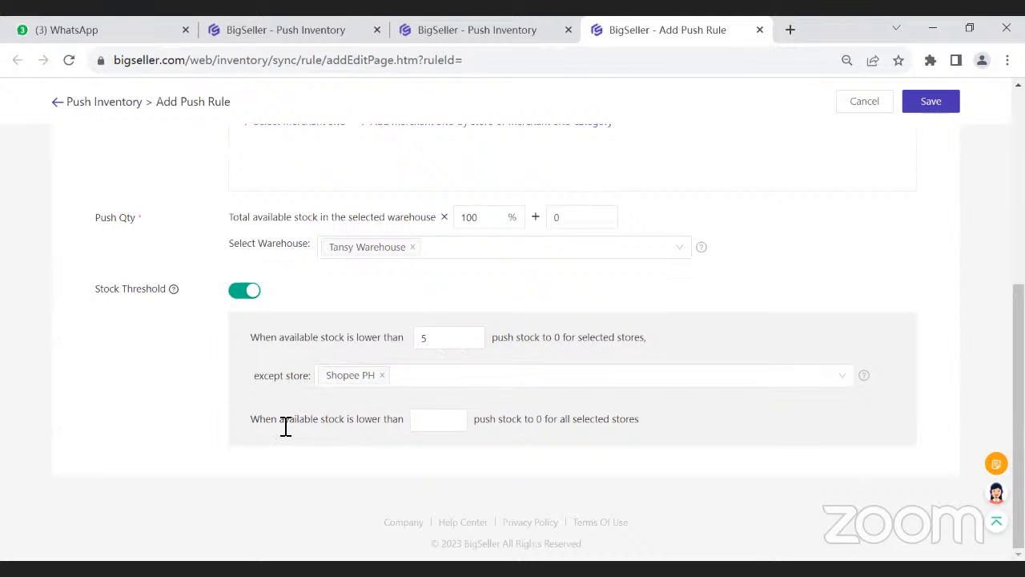
pyautogui.click(429, 417)
# - Read the explanation of the Stock Threshold option
pyautogui.moveTo(102, 290); pyautogui.dragTo(170, 290)
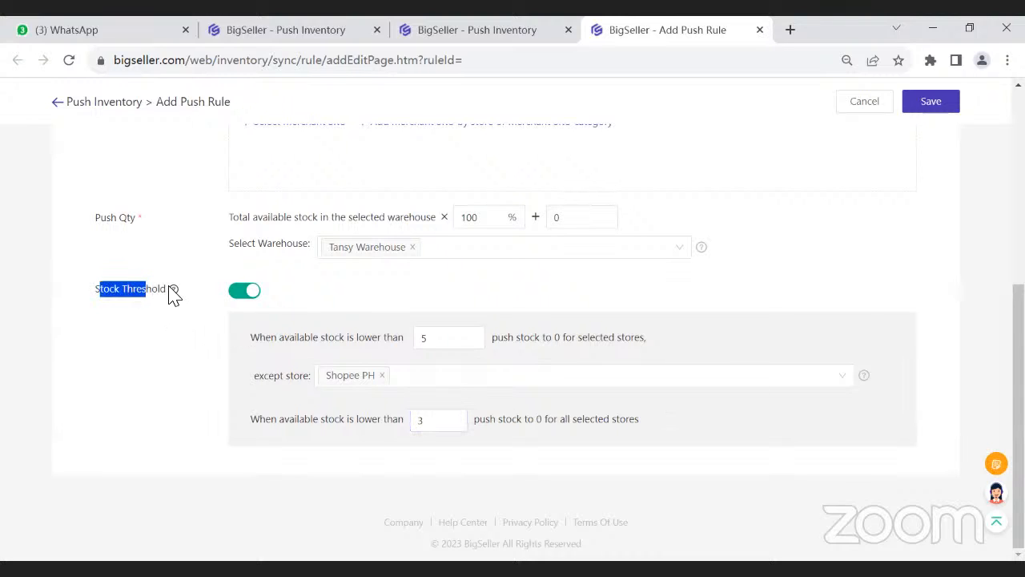
pyautogui.moveTo(169, 290)
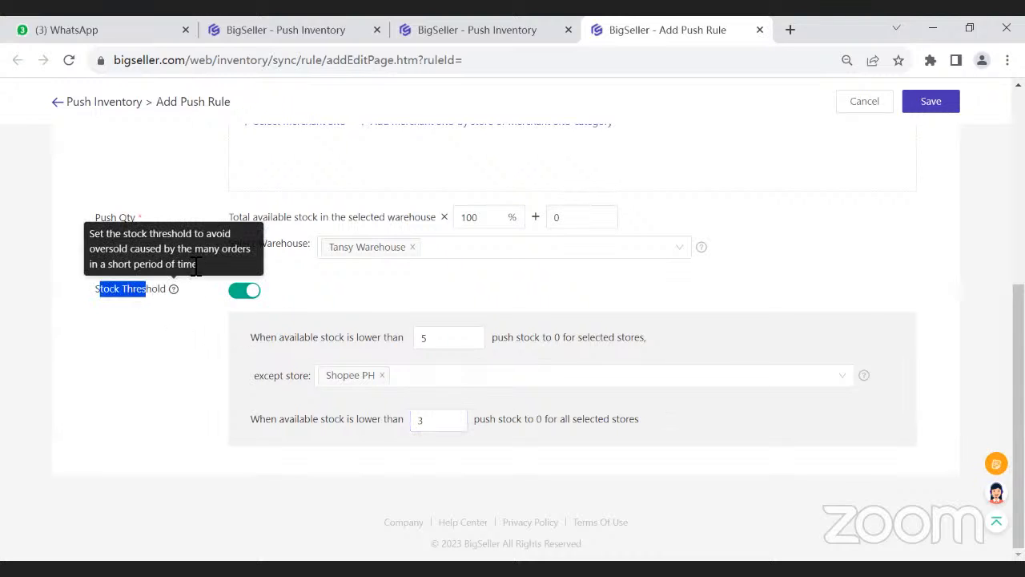
pyautogui.moveTo(198, 269); pyautogui.dragTo(46, 233)
pyautogui.click(202, 330)
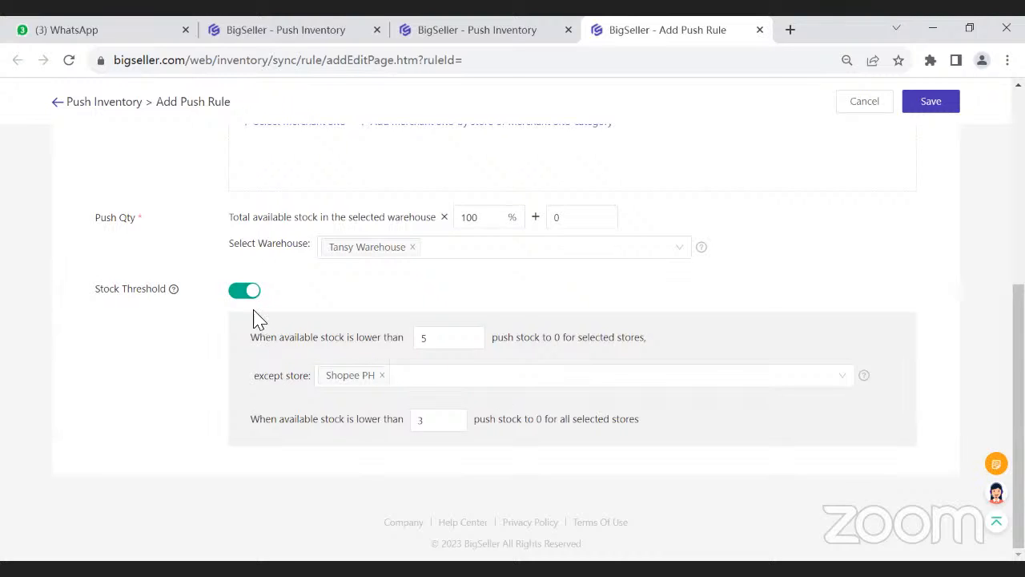
# - Turn off the stock threshold and save the Tansy push rule without pushing stock immediately
pyautogui.click(249, 293)
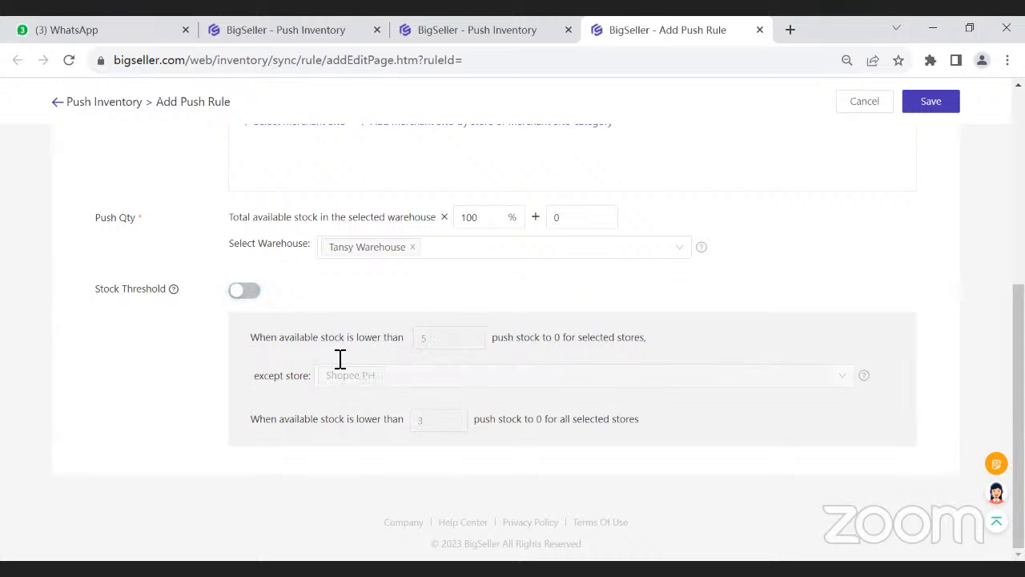
pyautogui.scroll(3, 320, 307)
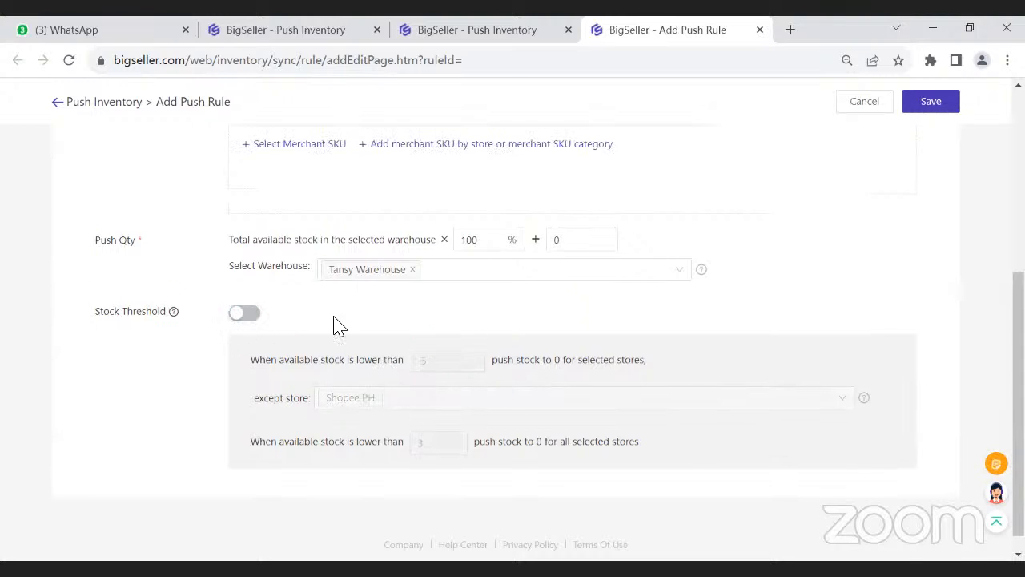
pyautogui.scroll(2, 382, 288)
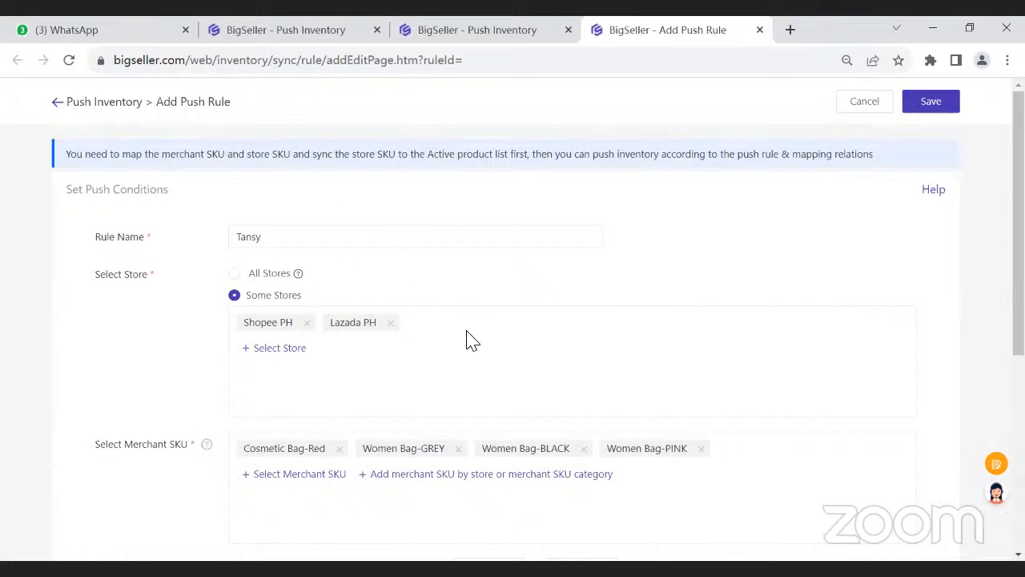
pyautogui.click(929, 102)
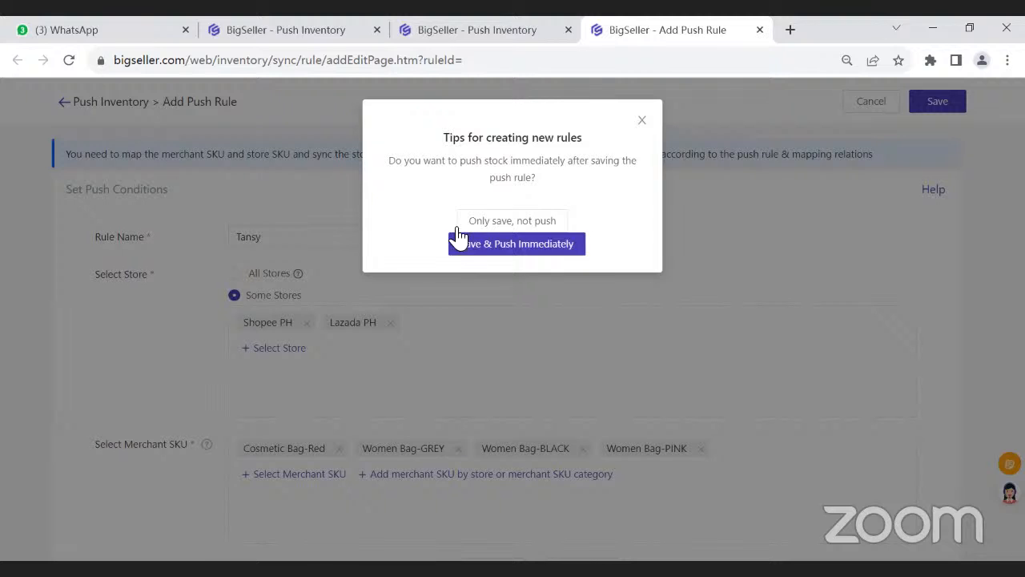
pyautogui.click(525, 225)
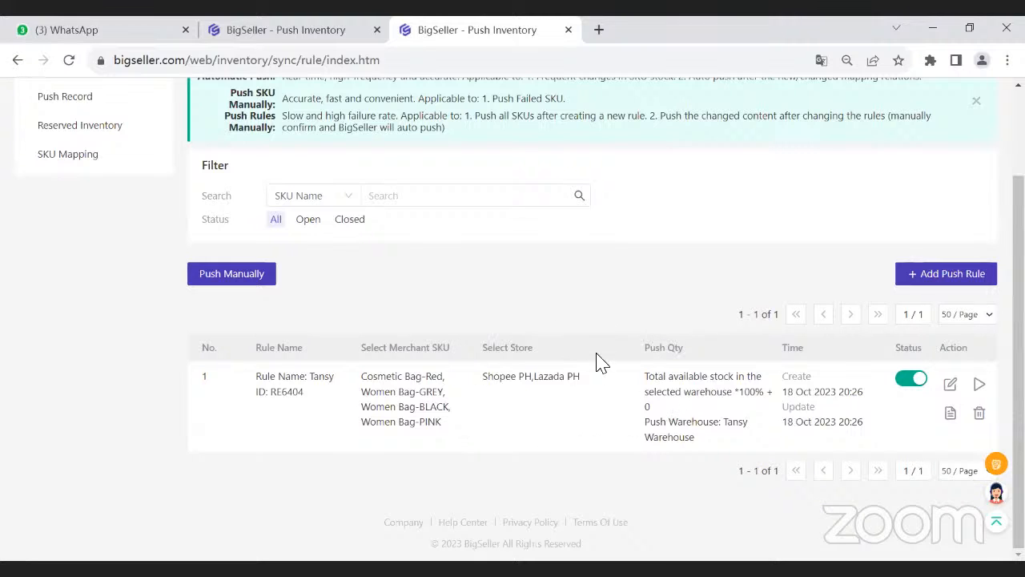
# - Check the available stock of the Cosmetic Bag and Women Bag SKUs for Tansy Warehouse in the inventory list
pyautogui.scroll(3, 493, 290)
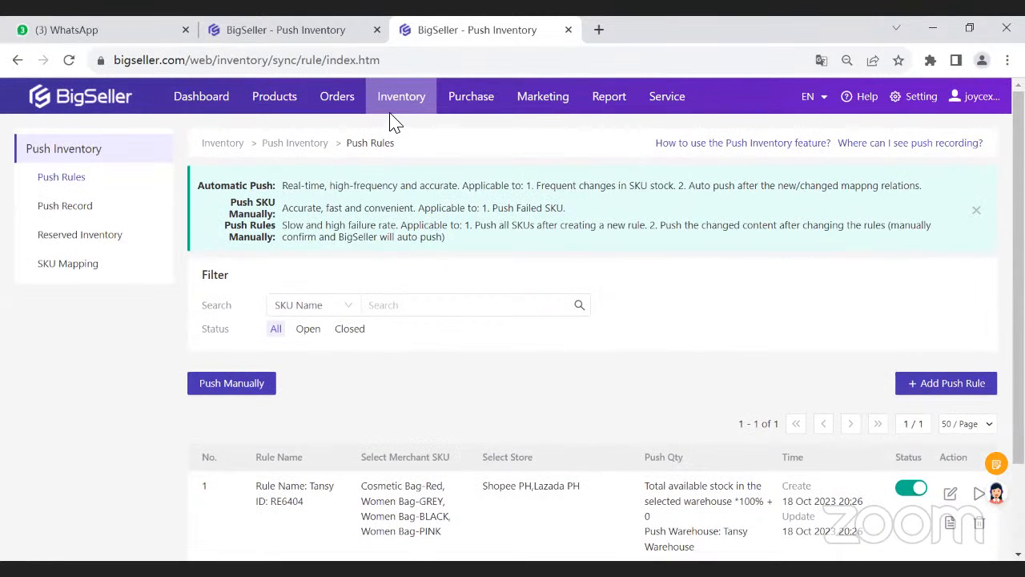
pyautogui.moveTo(393, 102)
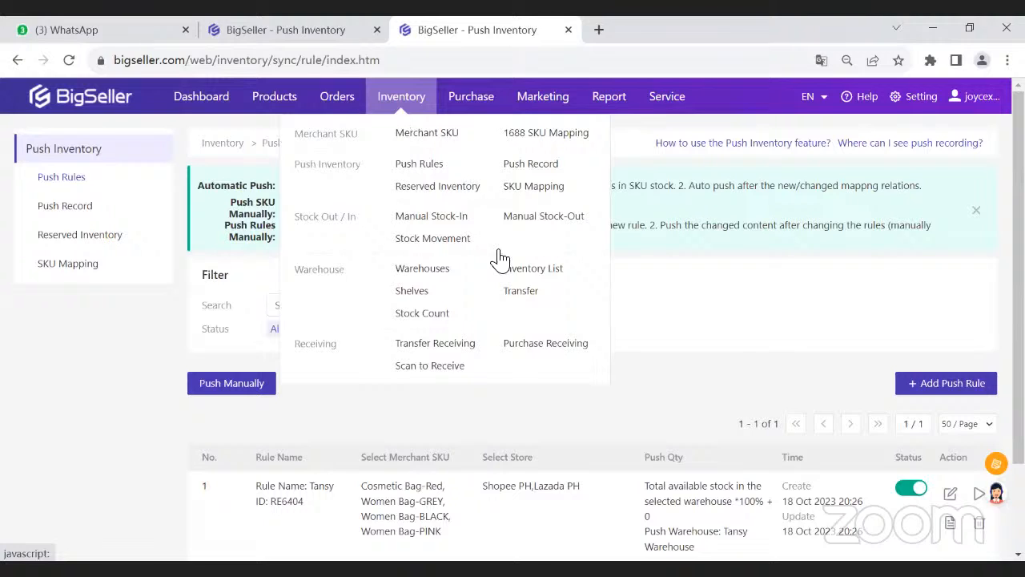
pyautogui.click(525, 269)
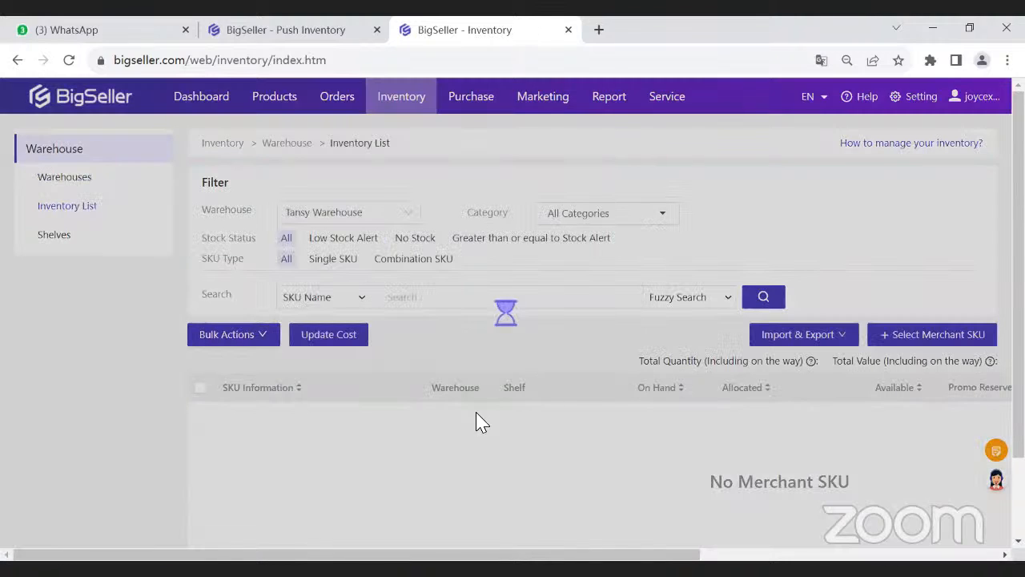
pyautogui.scroll(-1, 475, 422)
pyautogui.scroll(-2, 468, 396)
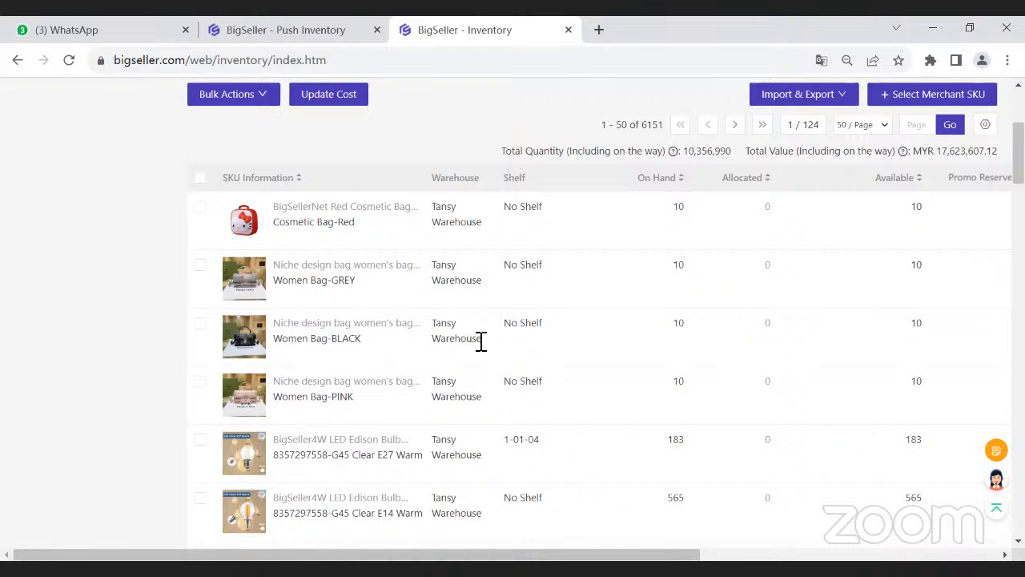
# - Return to the push rules and manually trigger the inventory push of the Tansy rule
pyautogui.scroll(3, 481, 340)
pyautogui.moveTo(402, 98)
pyautogui.click(405, 166)
pyautogui.scroll(-2, 921, 380)
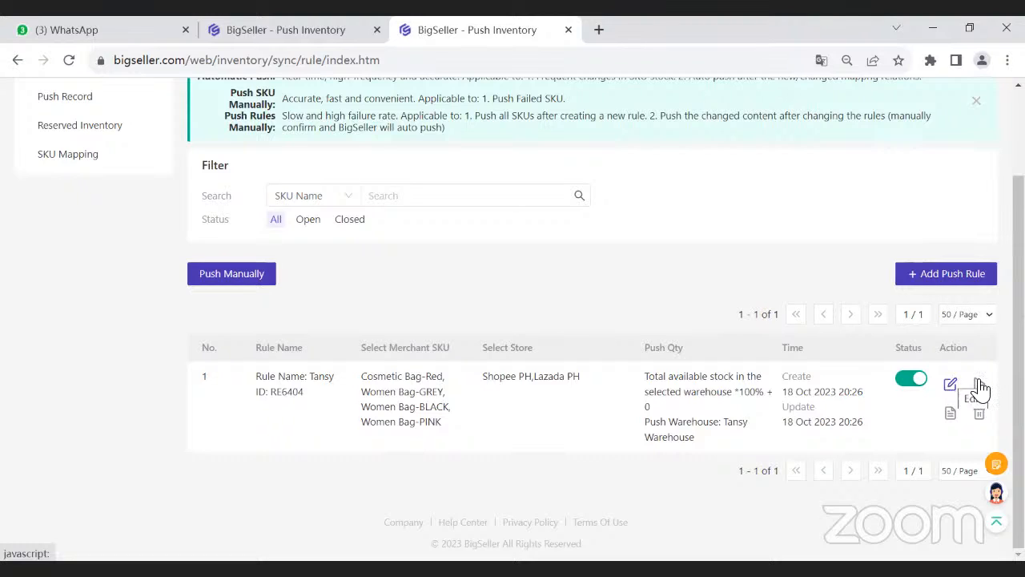
pyautogui.click(978, 384)
pyautogui.moveTo(487, 132); pyautogui.dragTo(516, 116)
pyautogui.scroll(2, 484, 184)
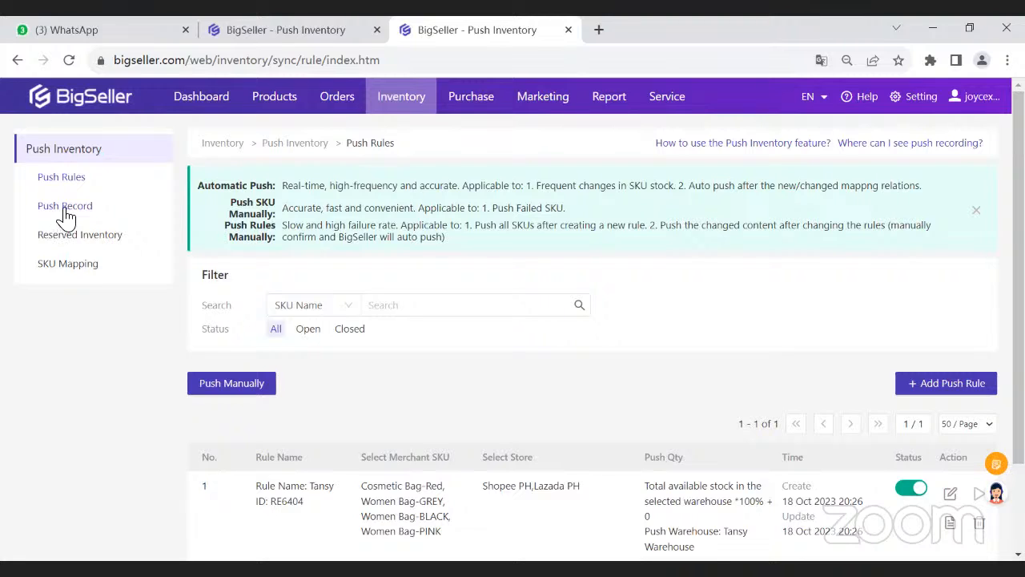
# - Look at the store SKU push record and check when the Tansy rule can be pushed again
pyautogui.click(65, 210)
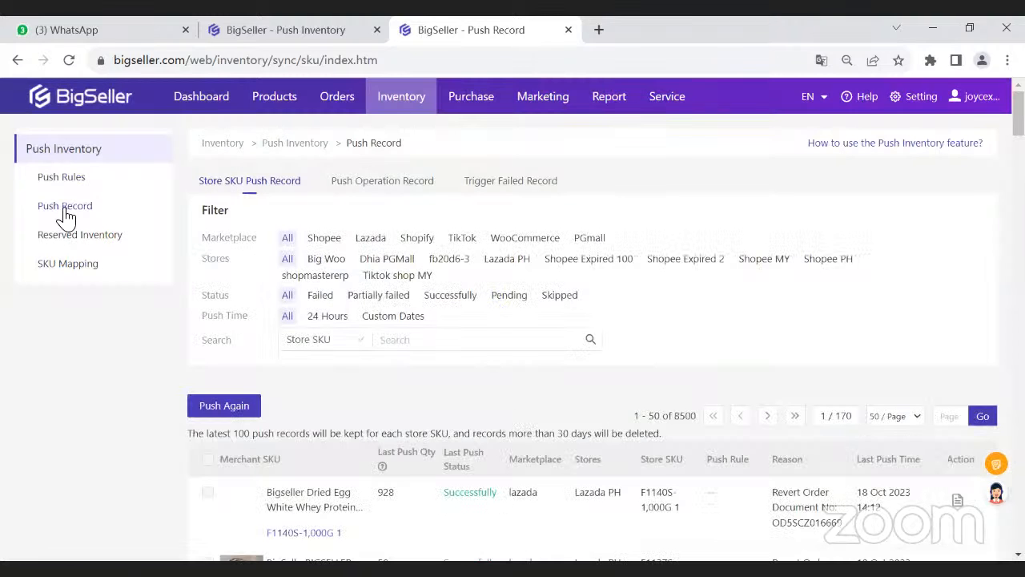
pyautogui.click(66, 212)
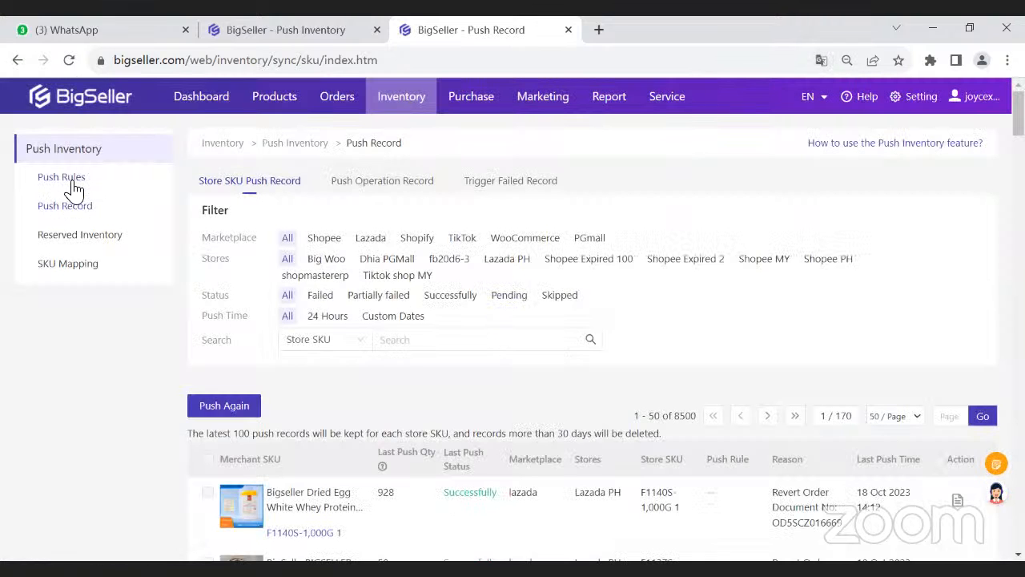
pyautogui.click(72, 185)
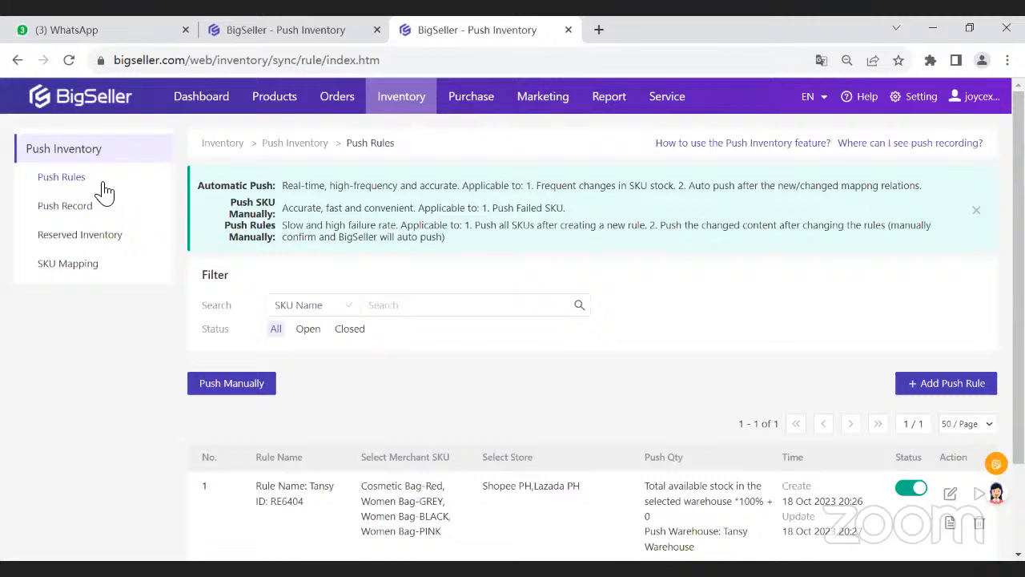
pyautogui.scroll(-2, 712, 331)
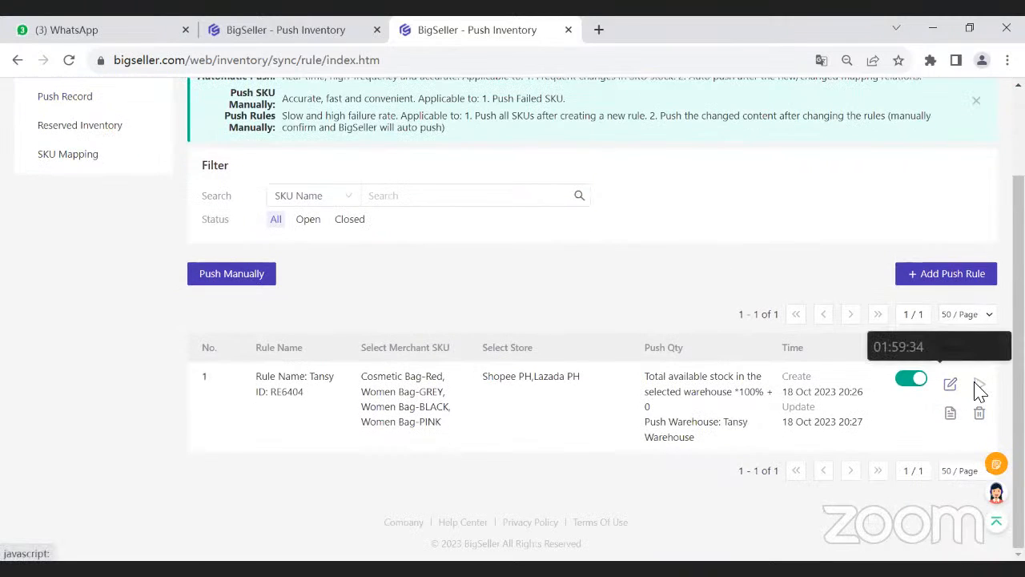
pyautogui.scroll(2, 293, 263)
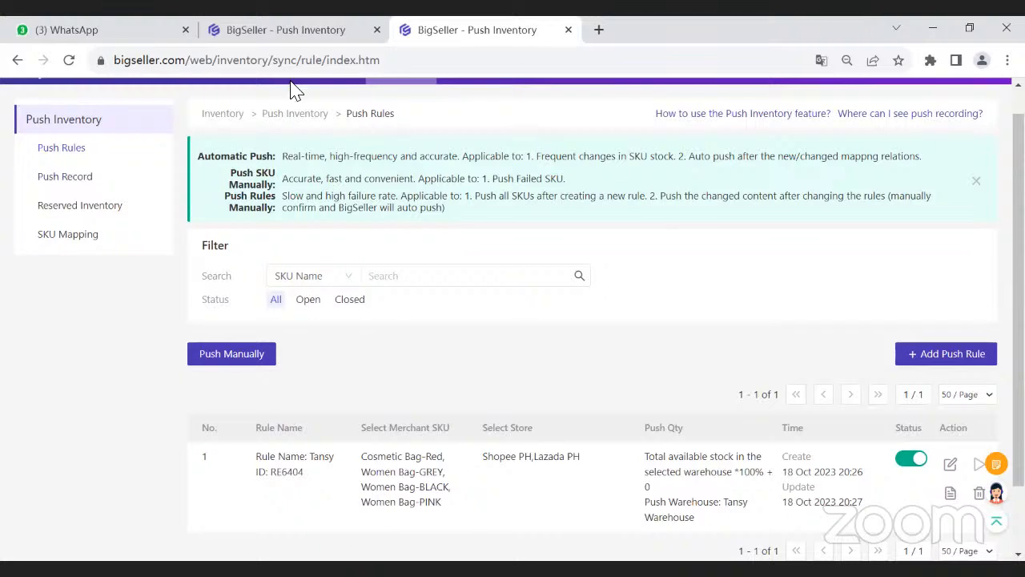
# - Consult the Enable Inventory Features step of the push inventory guide and open the inventory settings
pyautogui.click(282, 40)
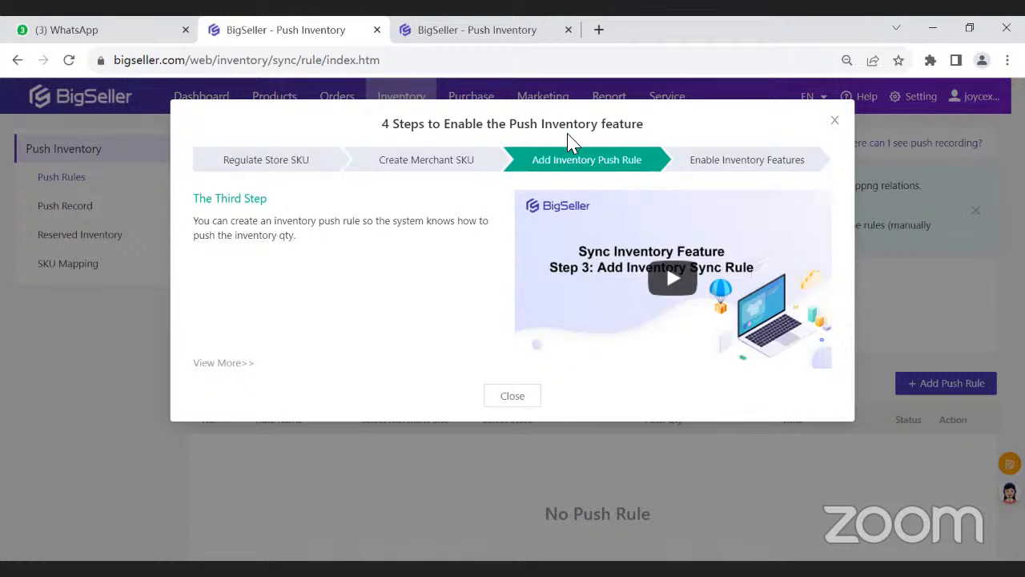
pyautogui.click(726, 158)
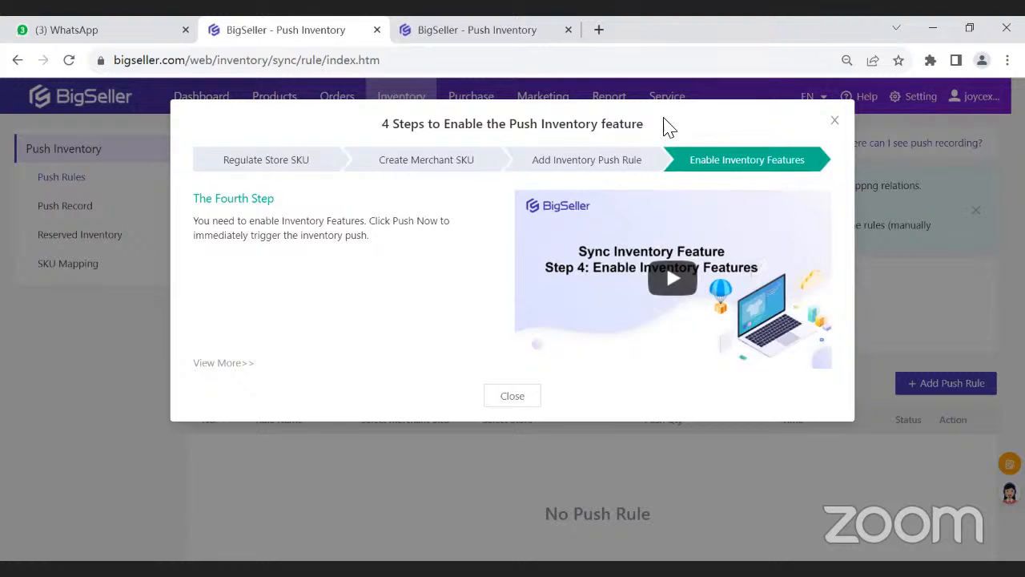
pyautogui.click(526, 32)
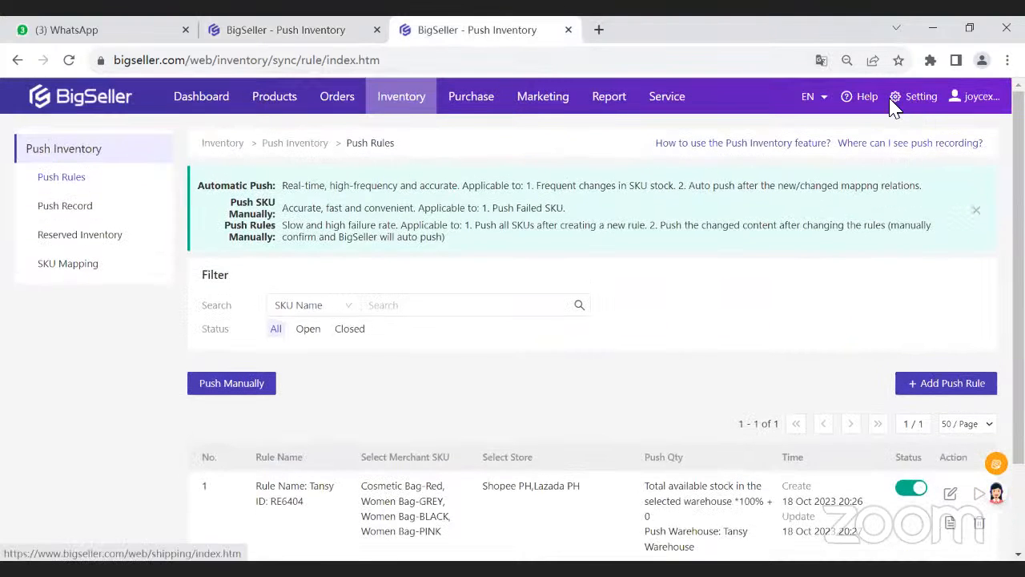
pyautogui.click(900, 97)
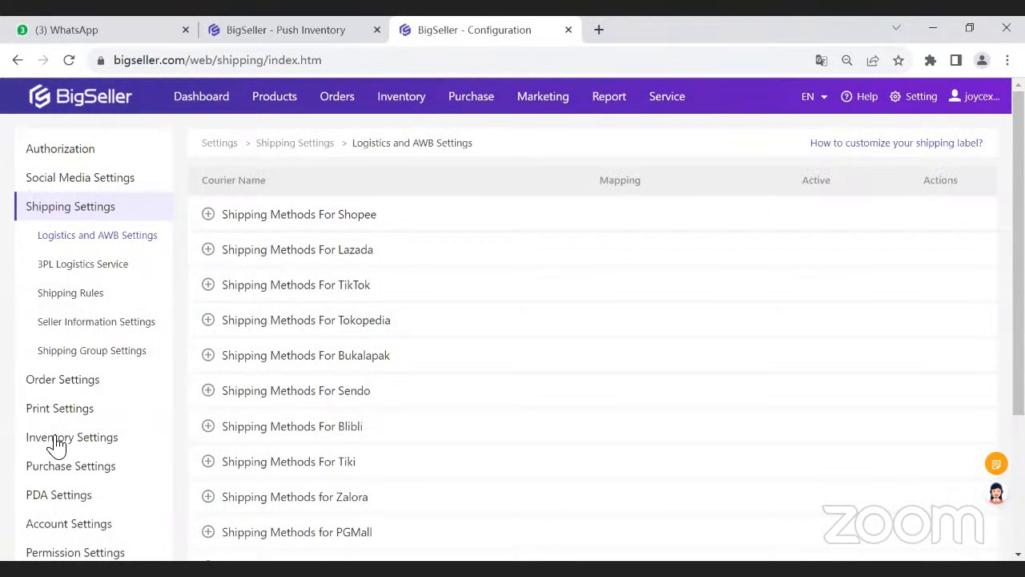
pyautogui.click(56, 443)
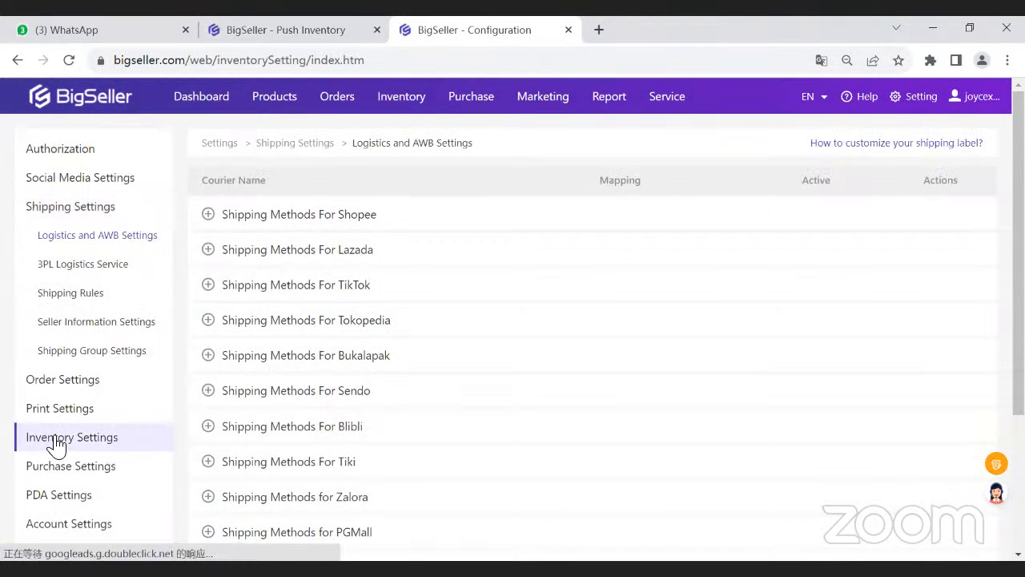
# - Review the Inventory Features setting and its options for allocating stock after placing or after paying orders
pyautogui.moveTo(222, 194); pyautogui.dragTo(299, 189)
pyautogui.click(301, 194)
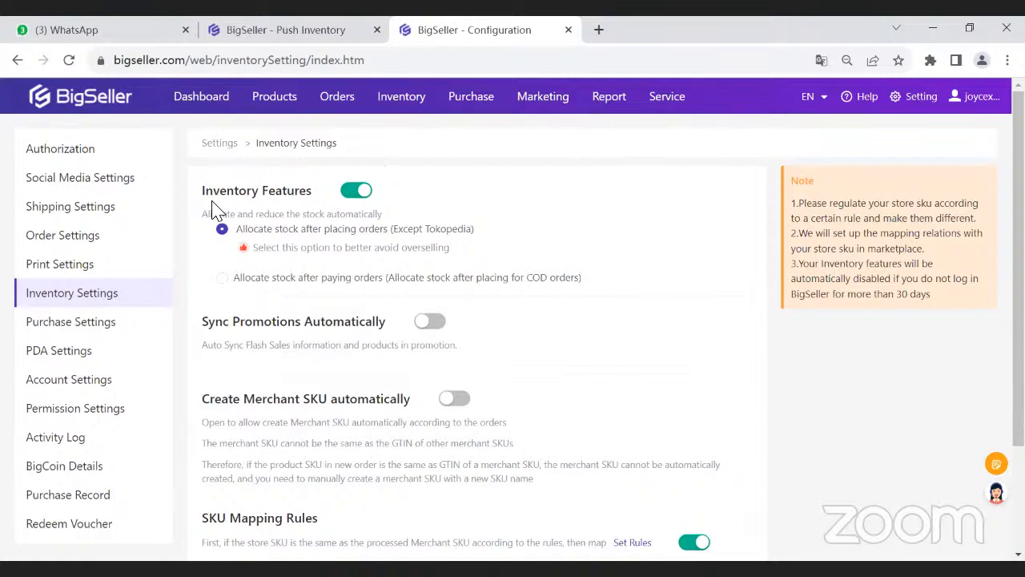
pyautogui.moveTo(239, 214); pyautogui.dragTo(203, 219)
pyautogui.moveTo(257, 216); pyautogui.dragTo(395, 229)
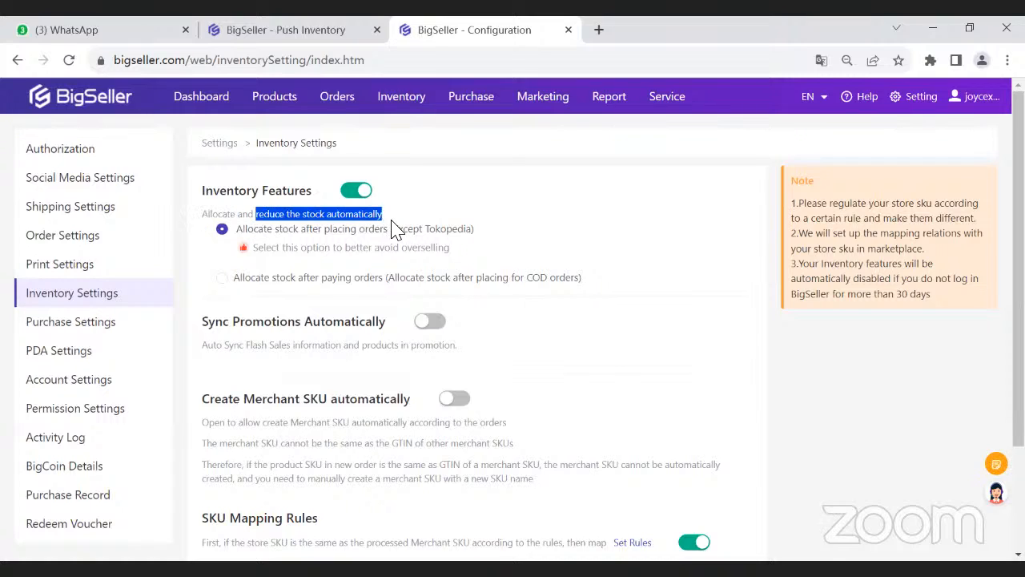
pyautogui.click(395, 229)
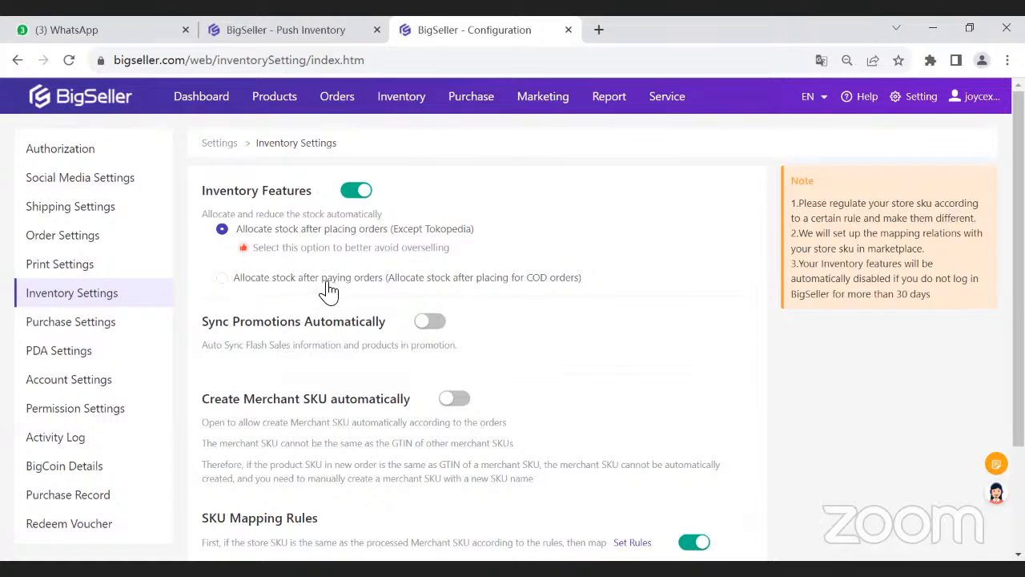
pyautogui.moveTo(293, 255); pyautogui.dragTo(442, 262)
pyautogui.moveTo(337, 109)
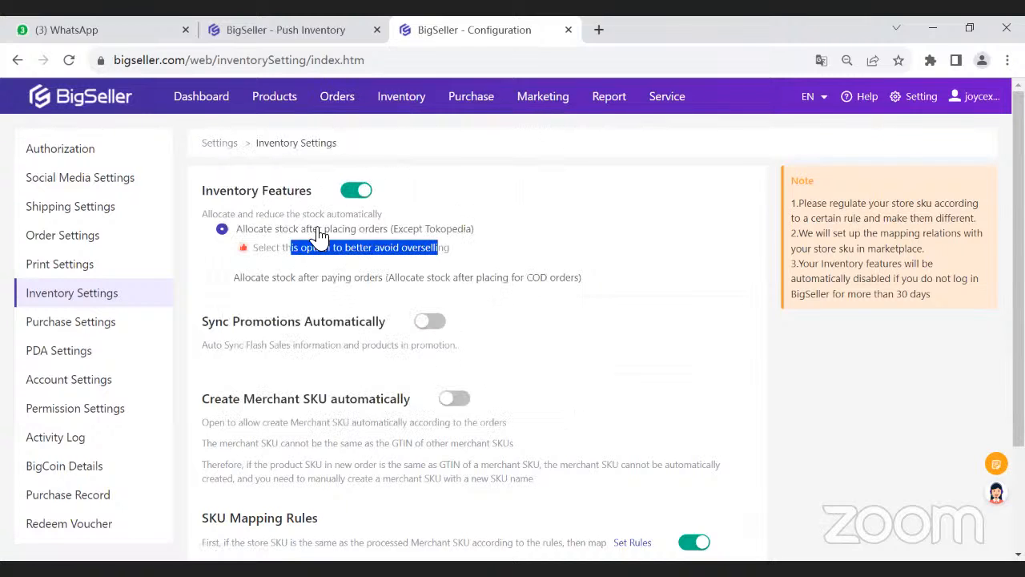
# - Open the Push Inventory page in a separate browser tab and go to its store SKU push record
pyautogui.click(320, 235)
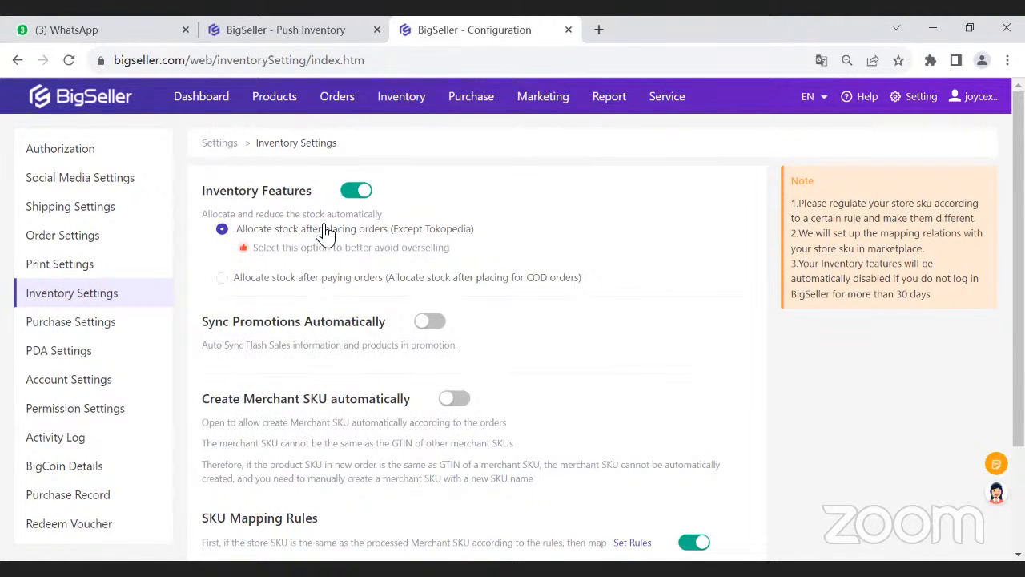
pyautogui.moveTo(410, 112)
pyautogui.keyDown('ctrl'); pyautogui.click(432, 167); pyautogui.keyUp('ctrl')
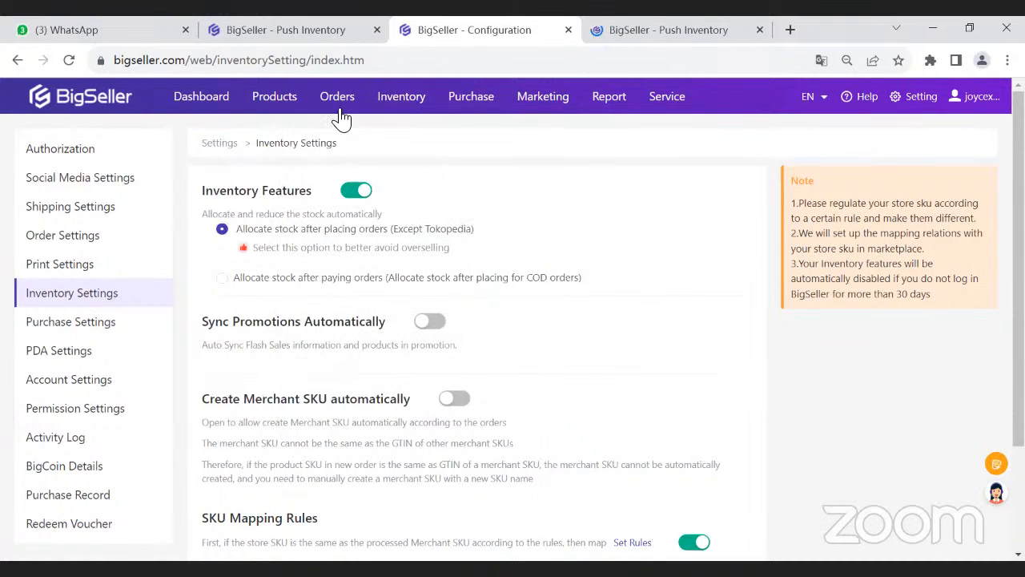
pyautogui.moveTo(339, 120)
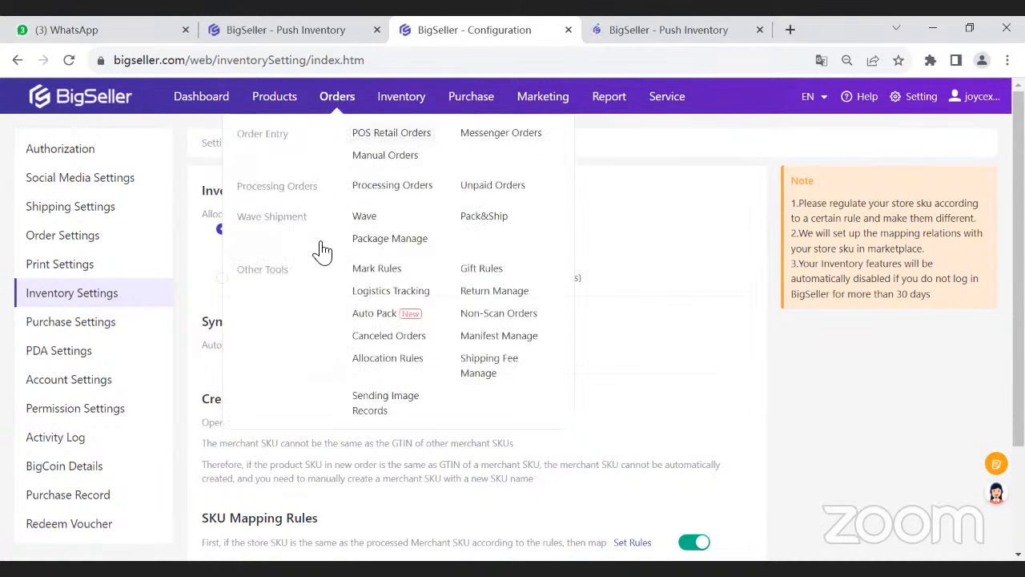
pyautogui.click(617, 29)
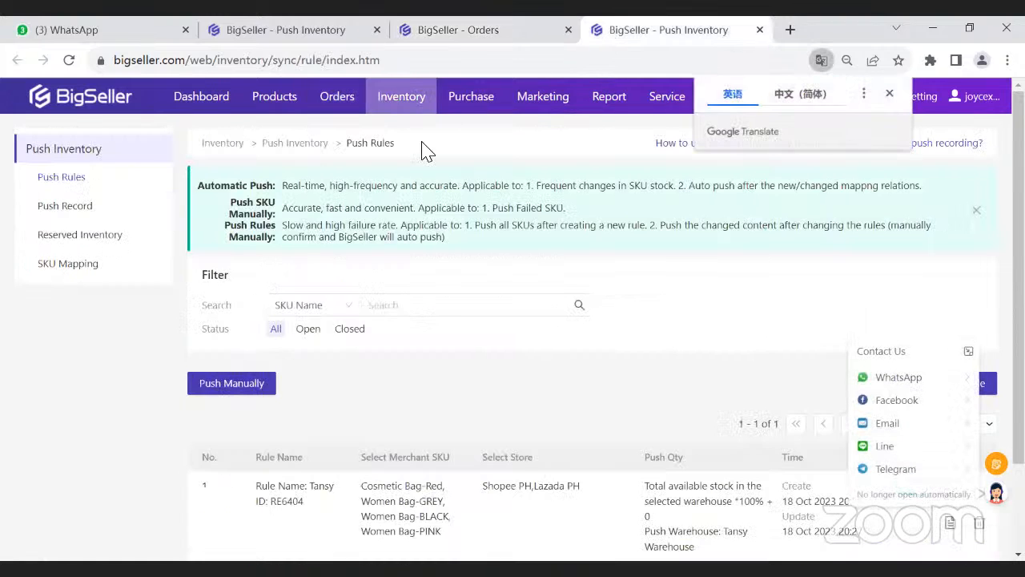
pyautogui.click(91, 209)
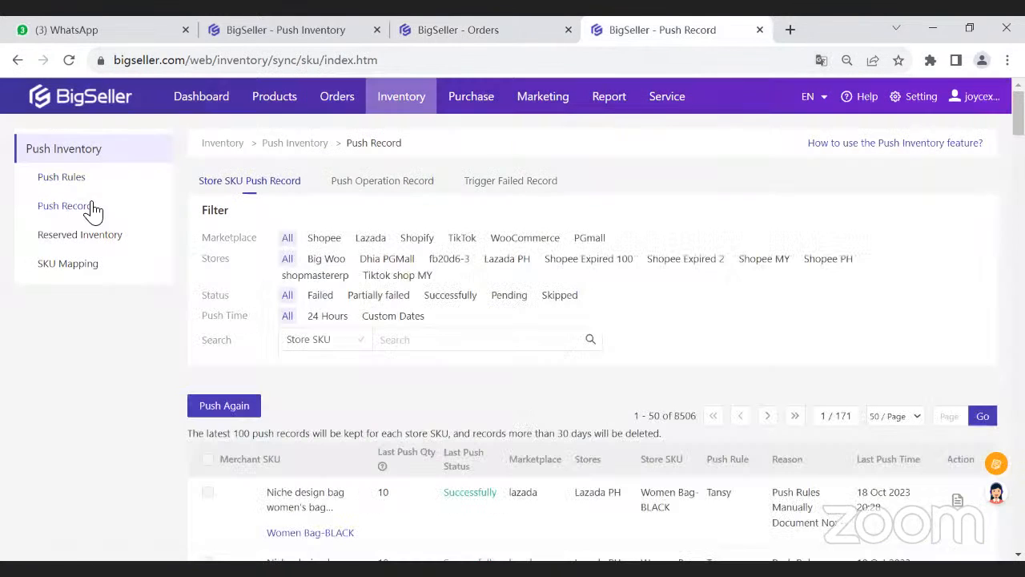
# - Examine the push statuses of the Tansy rule's SKUs and the failure reason given for Cosmetic Bag-Red
pyautogui.scroll(-2, 273, 324)
pyautogui.scroll(-3, 393, 336)
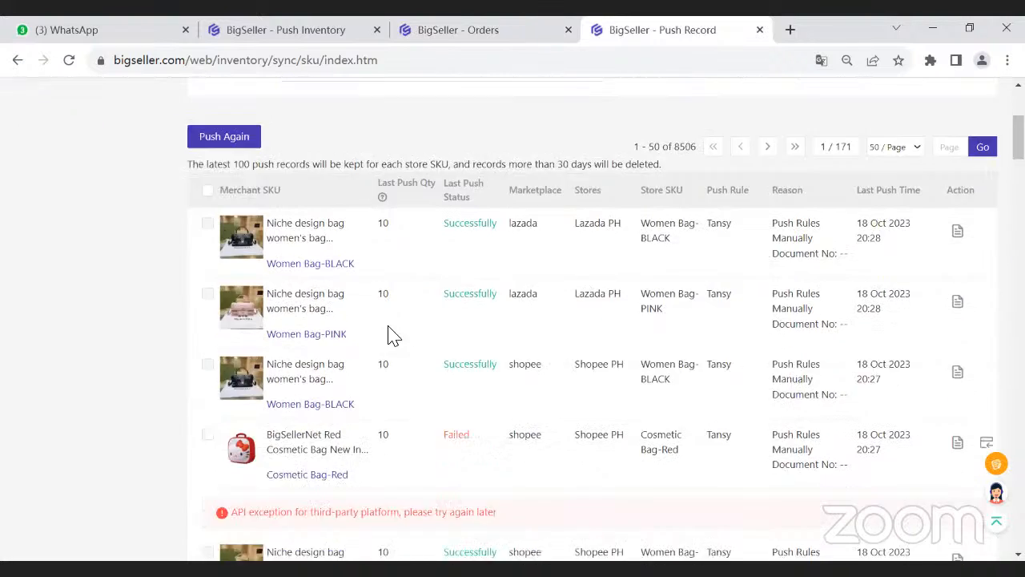
pyautogui.scroll(2, 366, 379)
pyautogui.scroll(-1, 317, 455)
pyautogui.moveTo(249, 463); pyautogui.dragTo(414, 463)
pyautogui.click(444, 465)
pyautogui.moveTo(300, 463); pyautogui.dragTo(409, 465)
pyautogui.click(405, 466)
pyautogui.moveTo(332, 470); pyautogui.dragTo(414, 467)
pyautogui.click(412, 466)
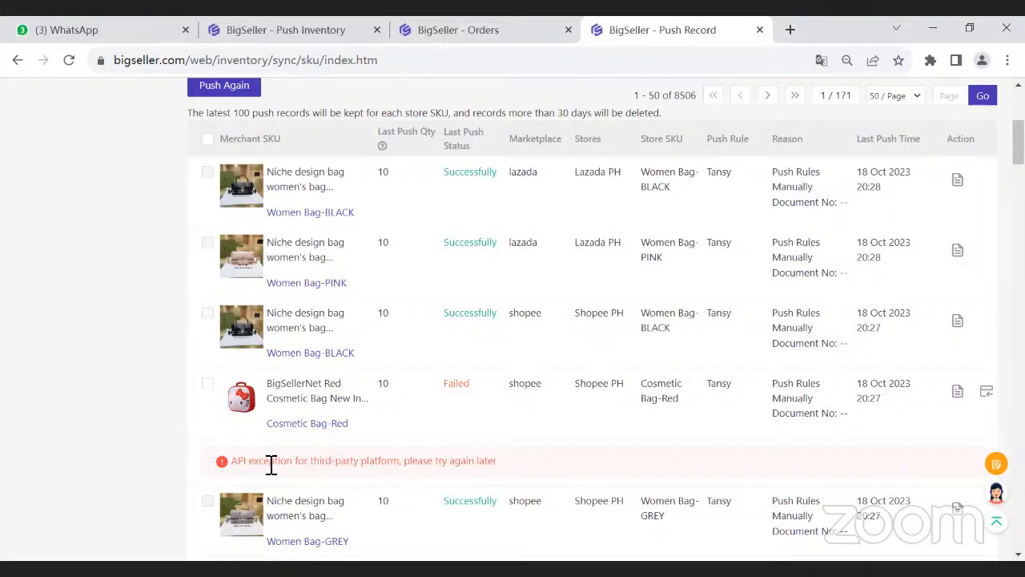
# - Select the failed Shopee PH record of Cosmetic Bag-Red and push it again
pyautogui.scroll(1, 275, 468)
pyautogui.scroll(-1, 275, 477)
pyautogui.click(208, 385)
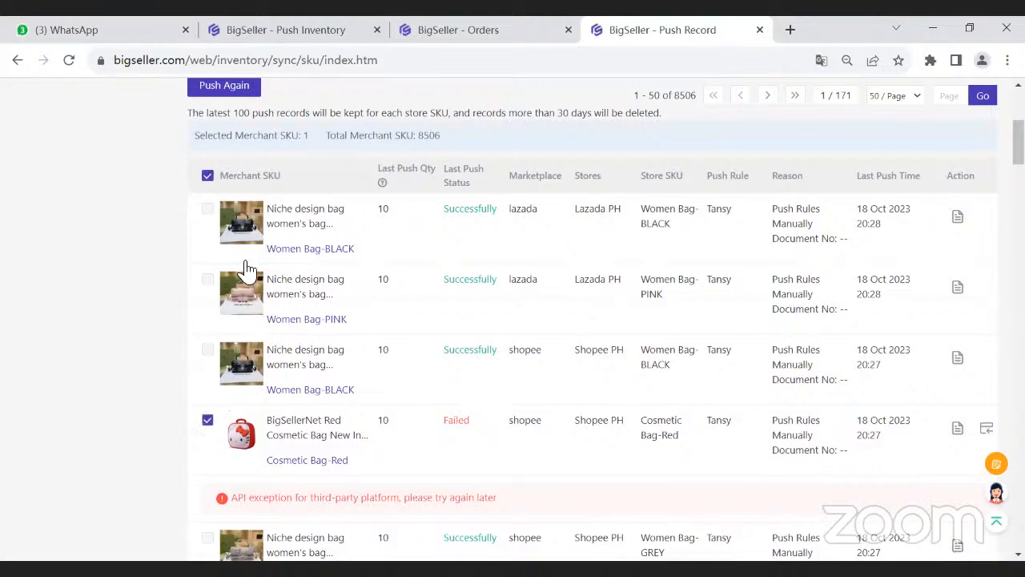
pyautogui.scroll(1, 240, 216)
pyautogui.click(237, 166)
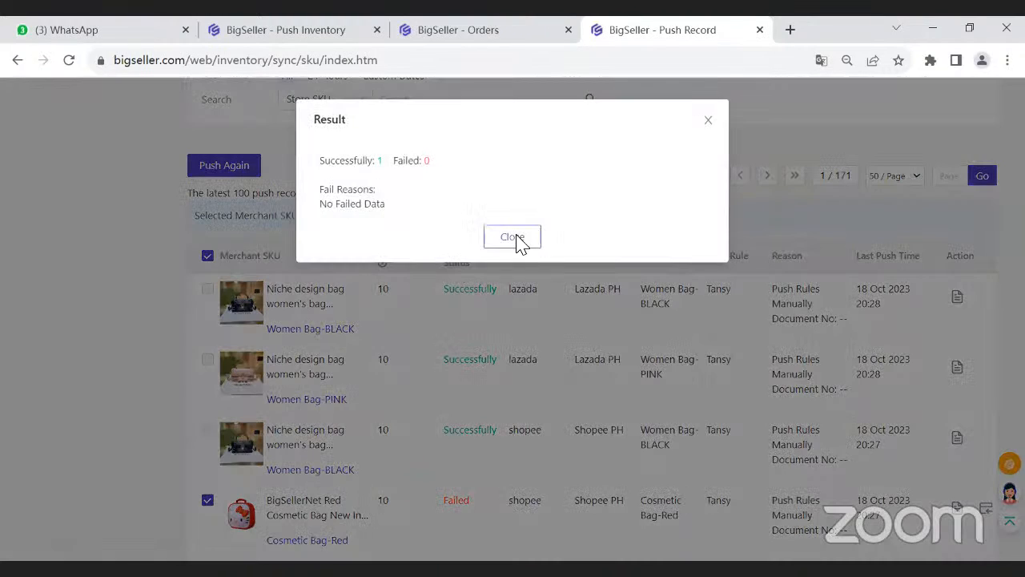
pyautogui.click(516, 238)
pyautogui.click(429, 100)
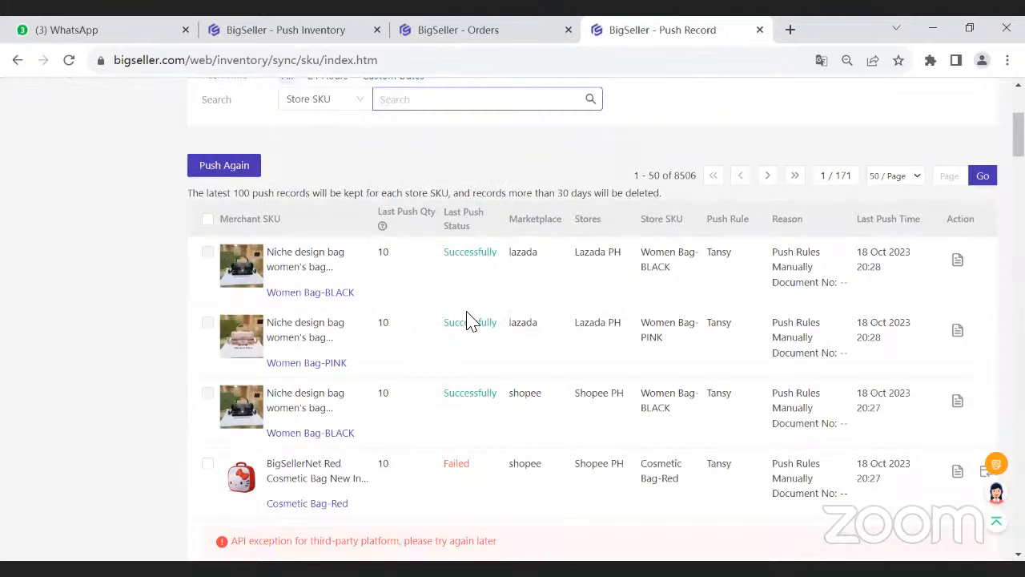
# - Review the Tansy push records again, checking the Cosmetic Bag-Red status and its error reason after the repeated push
pyautogui.scroll(-2, 451, 267)
pyautogui.scroll(1, 375, 368)
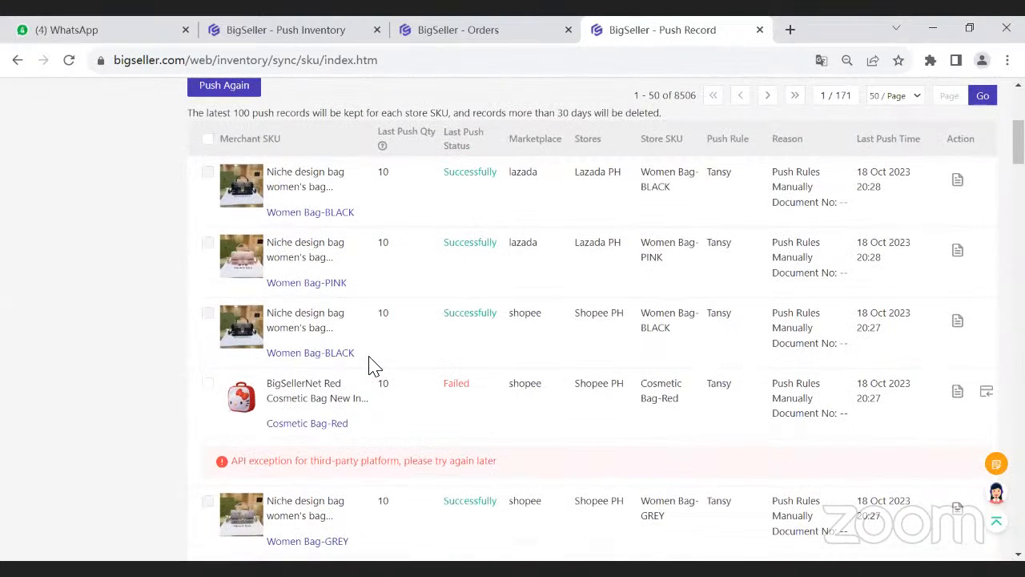
pyautogui.scroll(2, 373, 364)
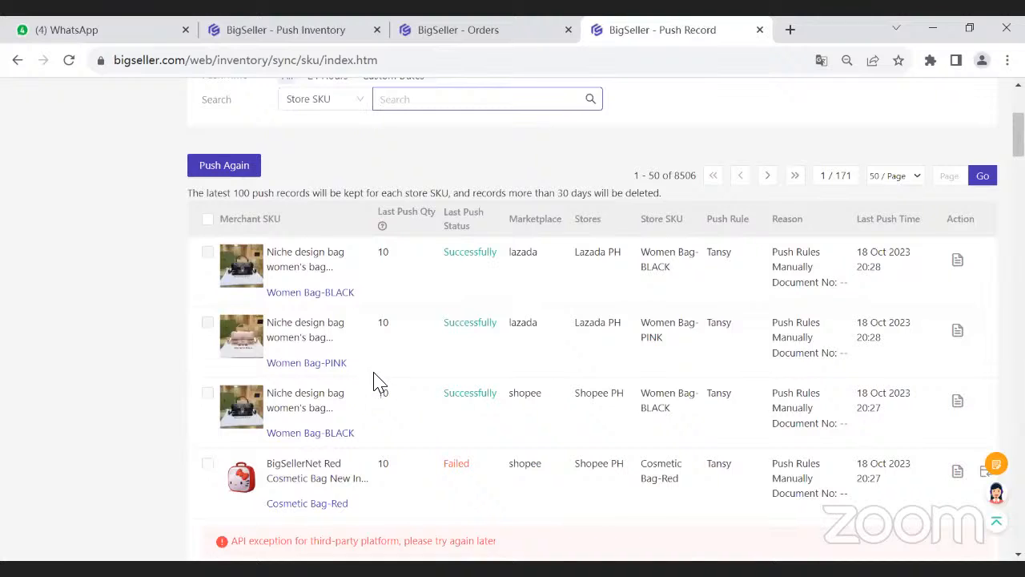
pyautogui.scroll(-3, 336, 397)
pyautogui.moveTo(250, 389); pyautogui.dragTo(423, 389)
pyautogui.click(265, 388)
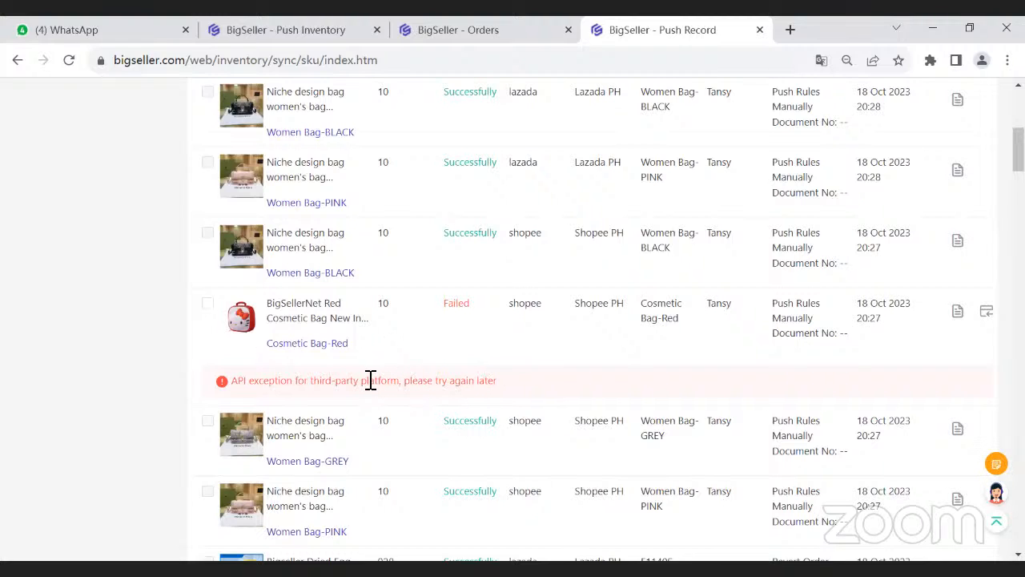
pyautogui.scroll(1, 370, 380)
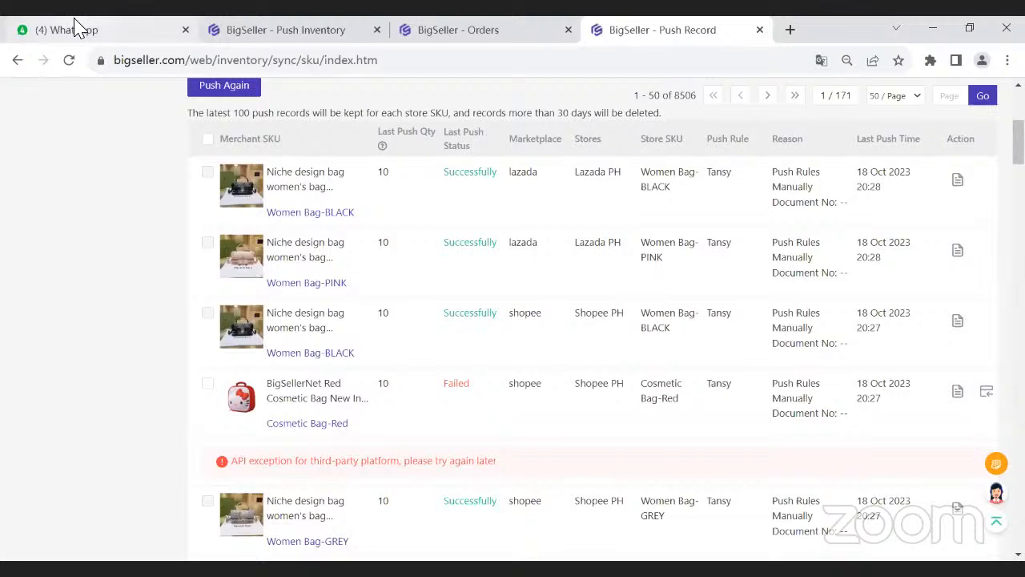
pyautogui.moveTo(76, 27)
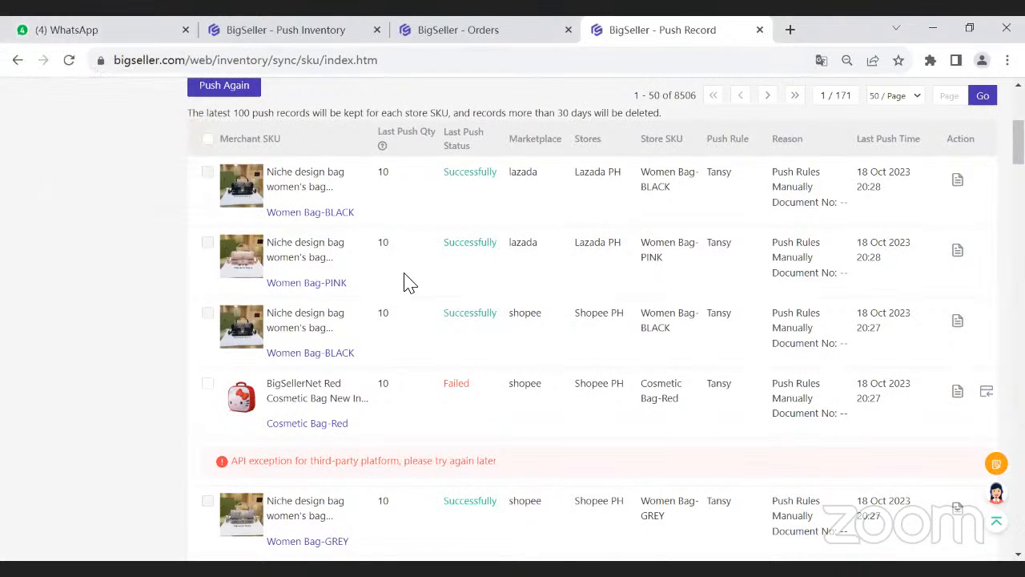
pyautogui.scroll(3, 404, 360)
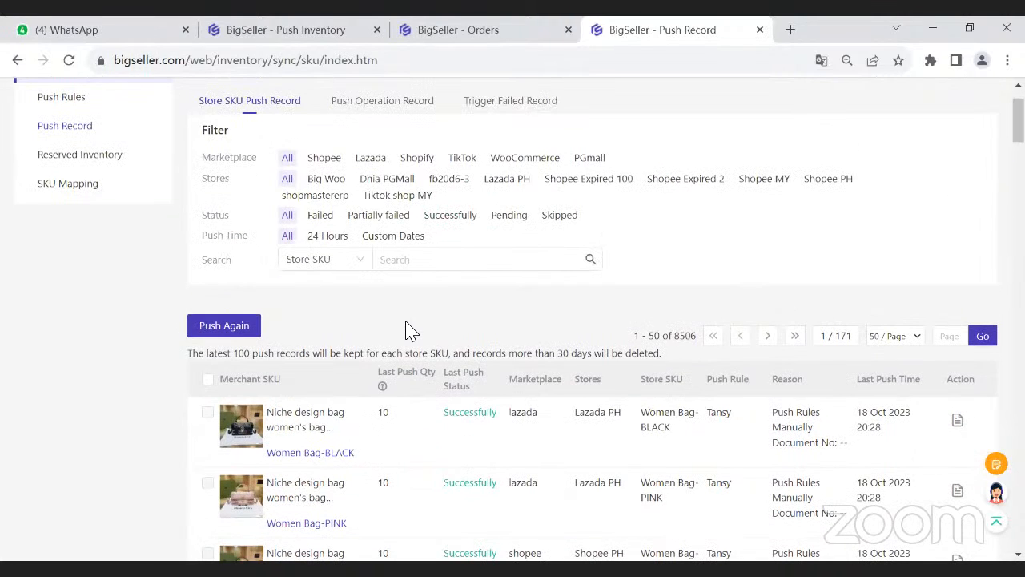
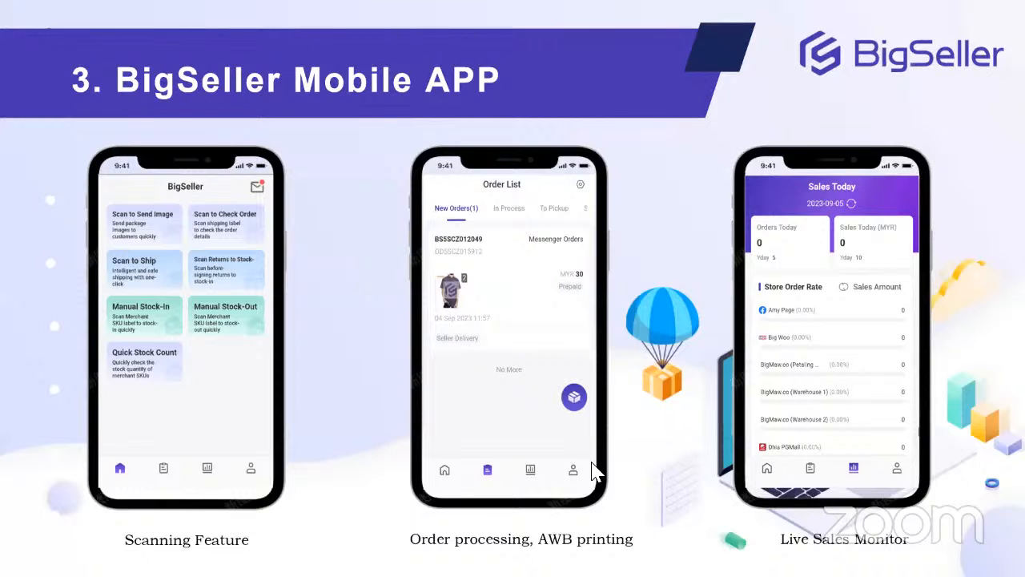
# - Switch to the BigSeller mobile app and browse the marketplace news and product selection articles
pyautogui.click(466, 318)
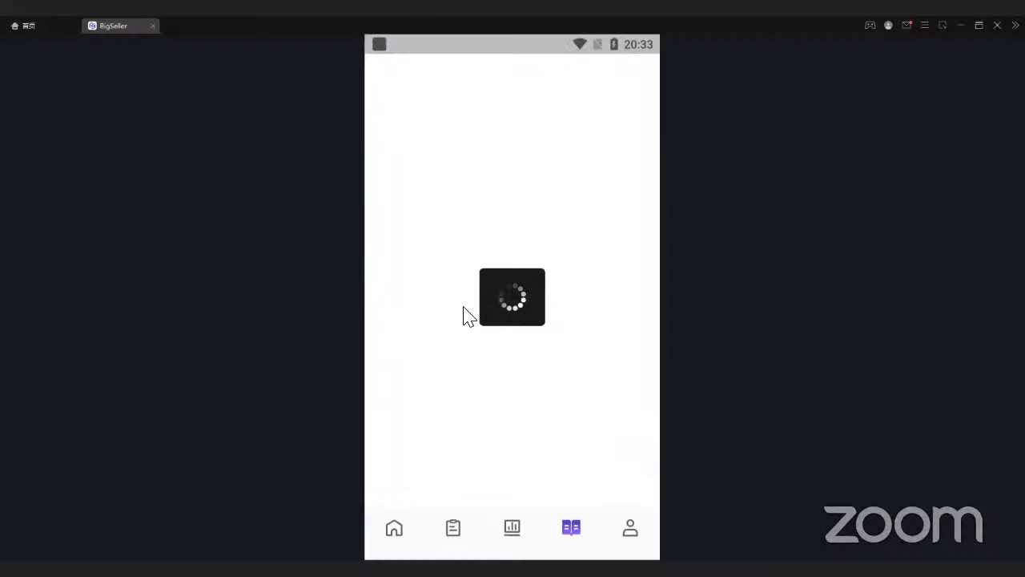
pyautogui.scroll(-3, 471, 328)
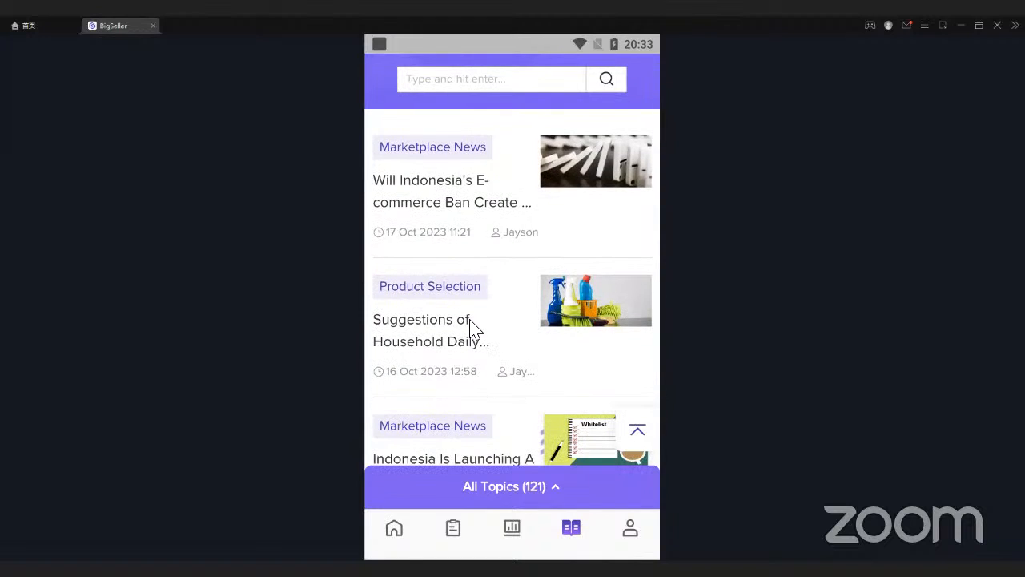
pyautogui.scroll(-3, 444, 362)
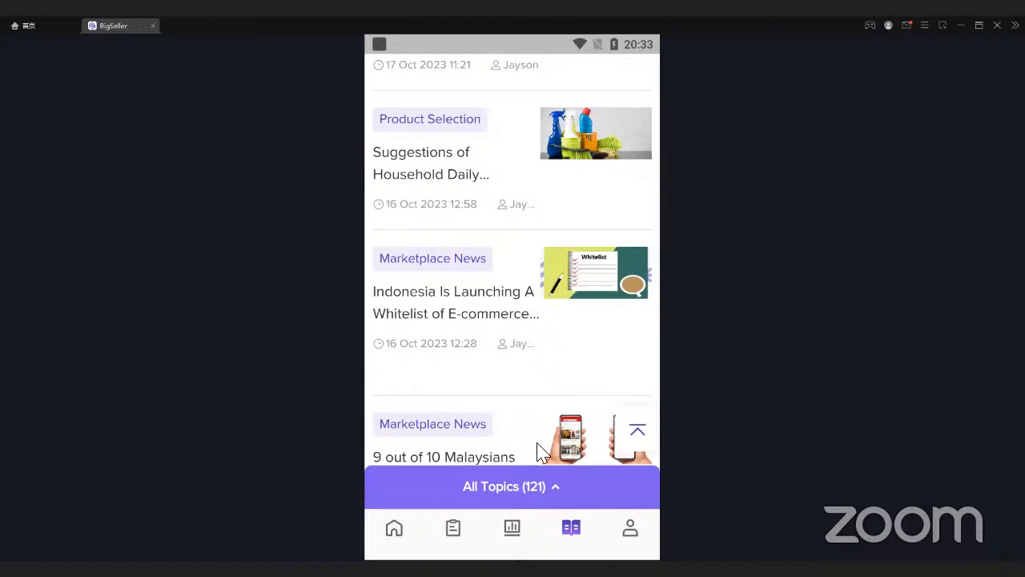
pyautogui.scroll(1, 532, 445)
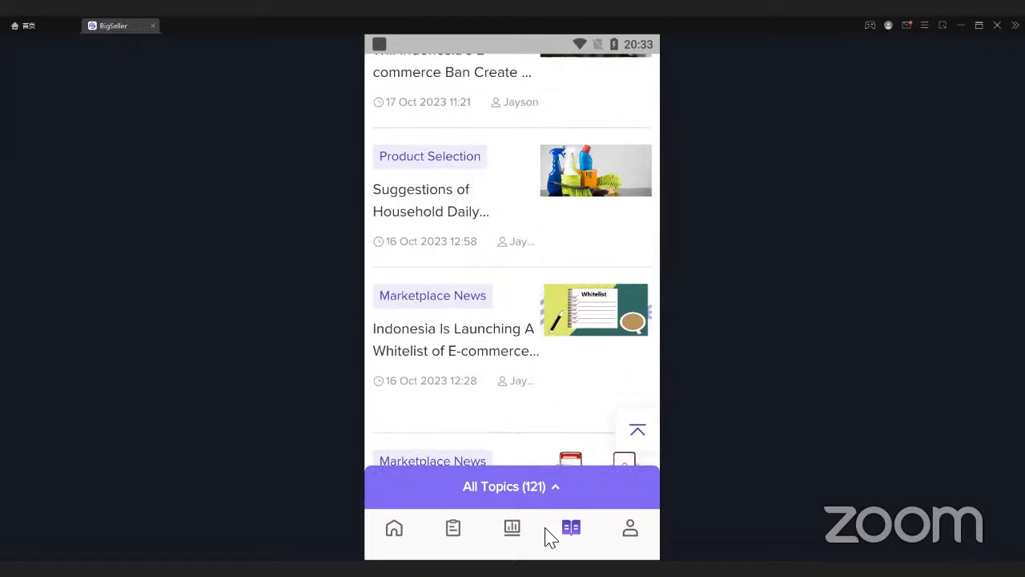
pyautogui.scroll(2, 510, 352)
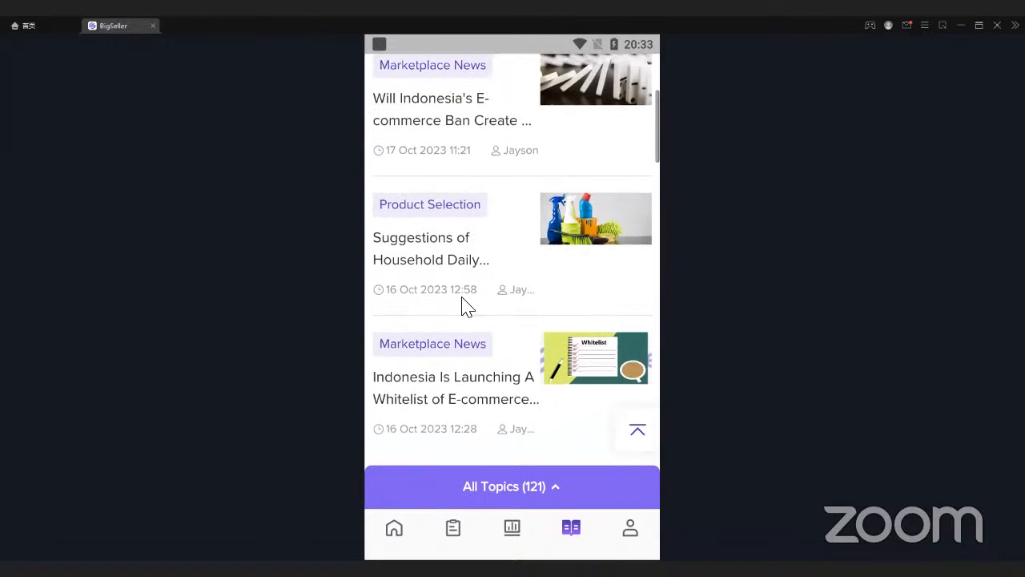
# - View the In Process orders in the mobile app's order list and return to its home screen
pyautogui.scroll(2, 479, 312)
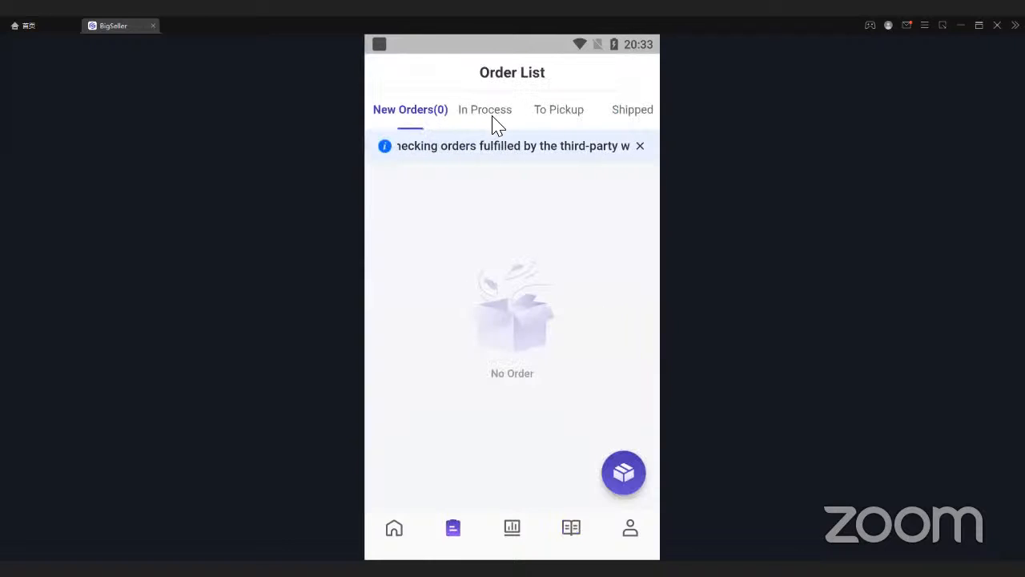
pyautogui.click(490, 116)
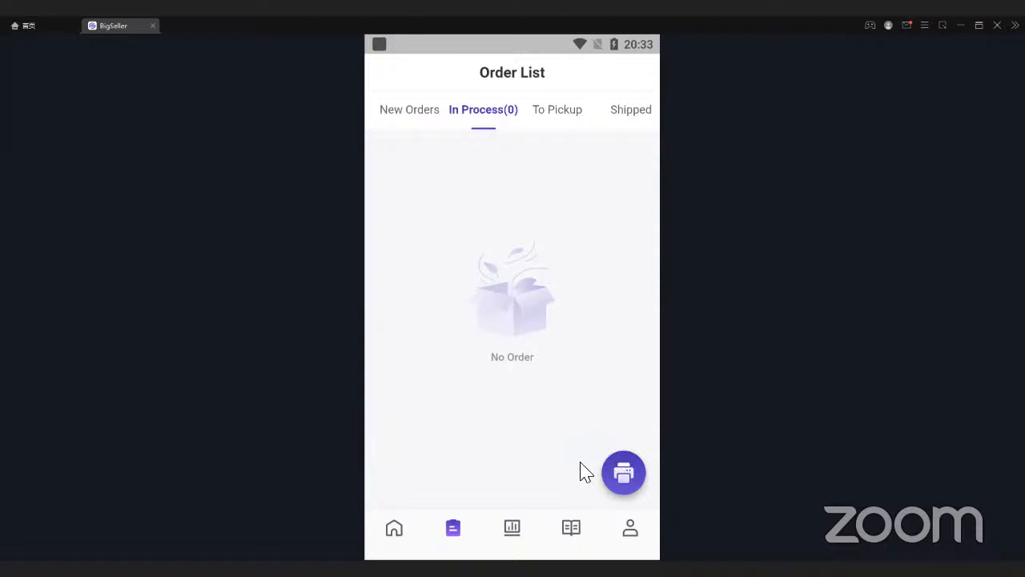
pyautogui.click(394, 528)
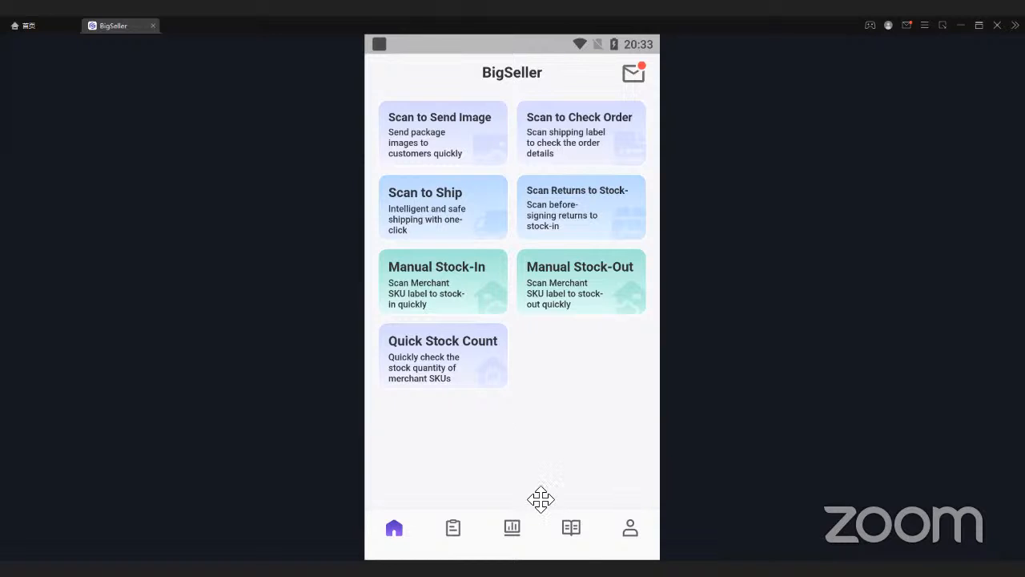
# - Review the mobile app's Notification Settings within the profile's System Settings, and return to the home screen
pyautogui.click(630, 530)
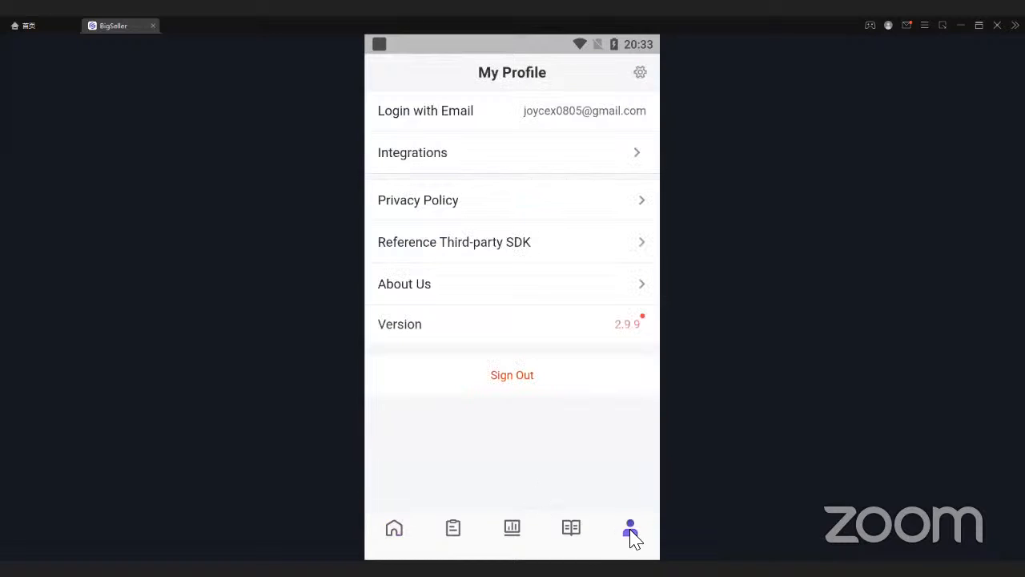
pyautogui.click(639, 73)
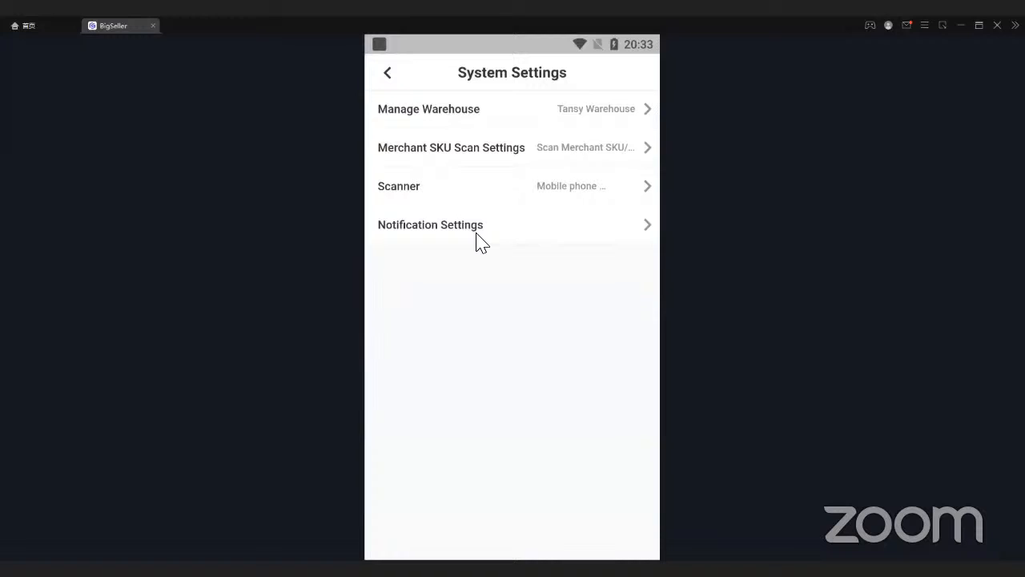
pyautogui.click(528, 227)
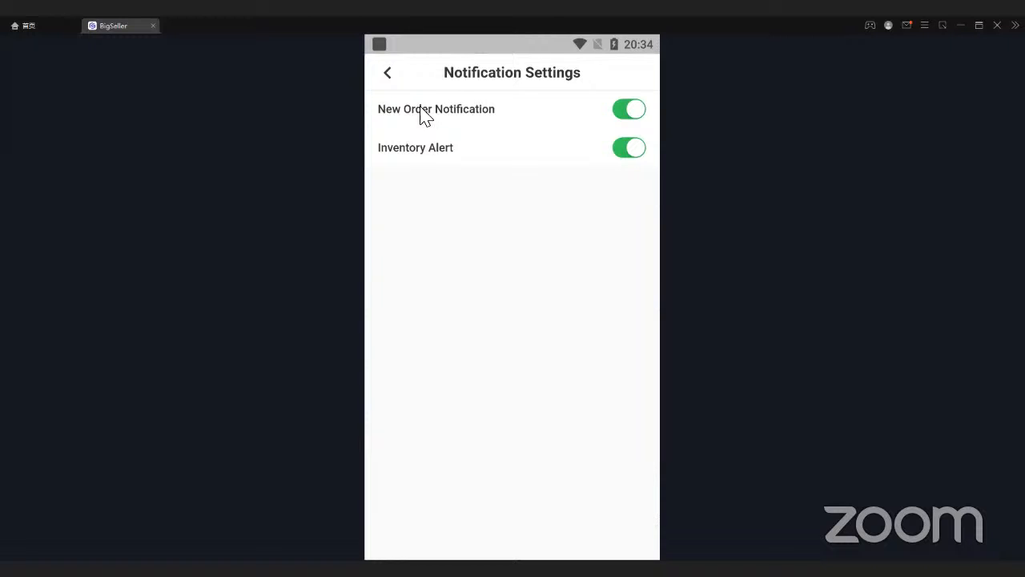
pyautogui.click(390, 72)
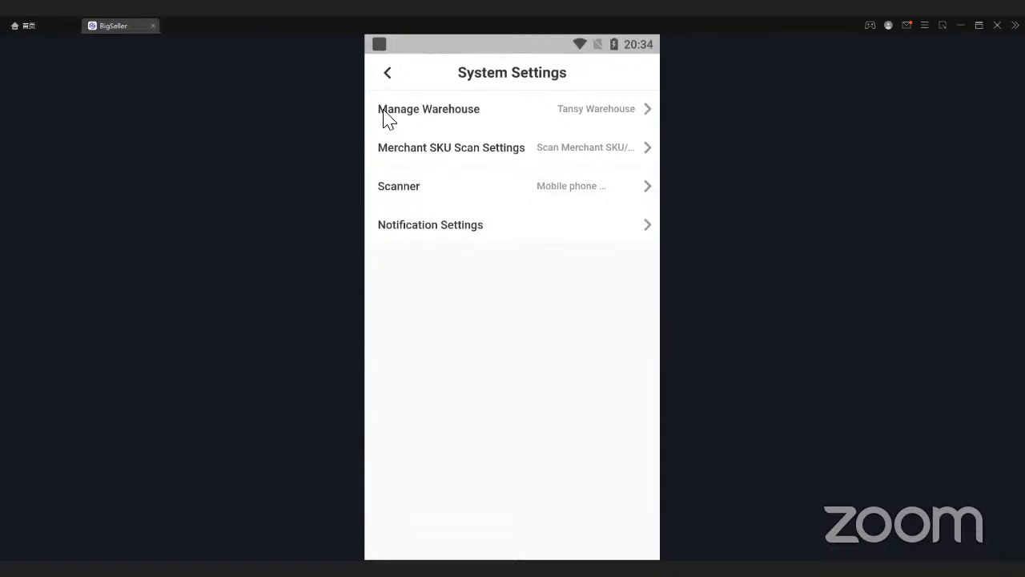
pyautogui.click(387, 74)
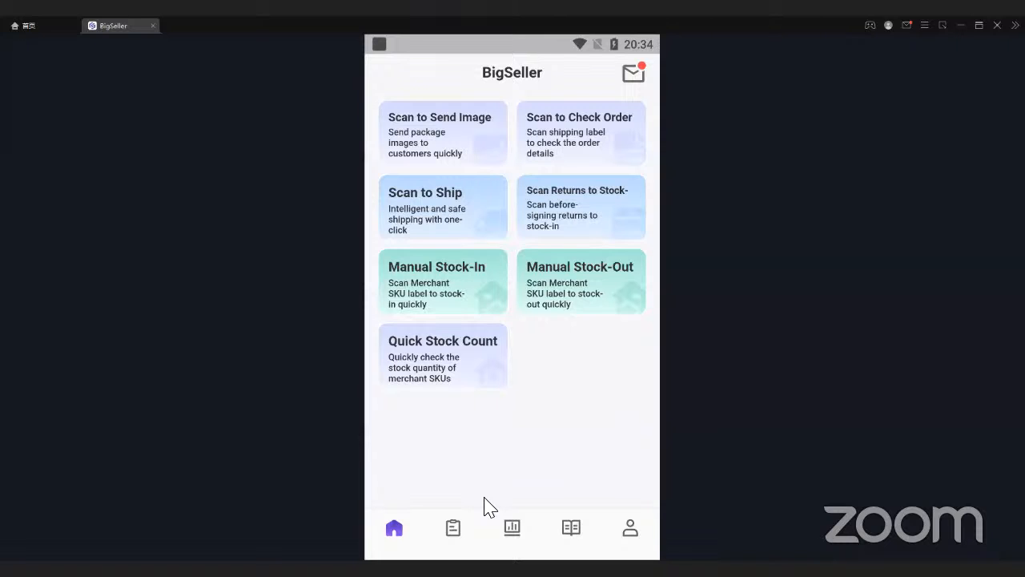
# - Switch to the BigSeller store integrations page in the browser and look over the order functions and the Training Request service
pyautogui.hotkey('alt', 'Tab')
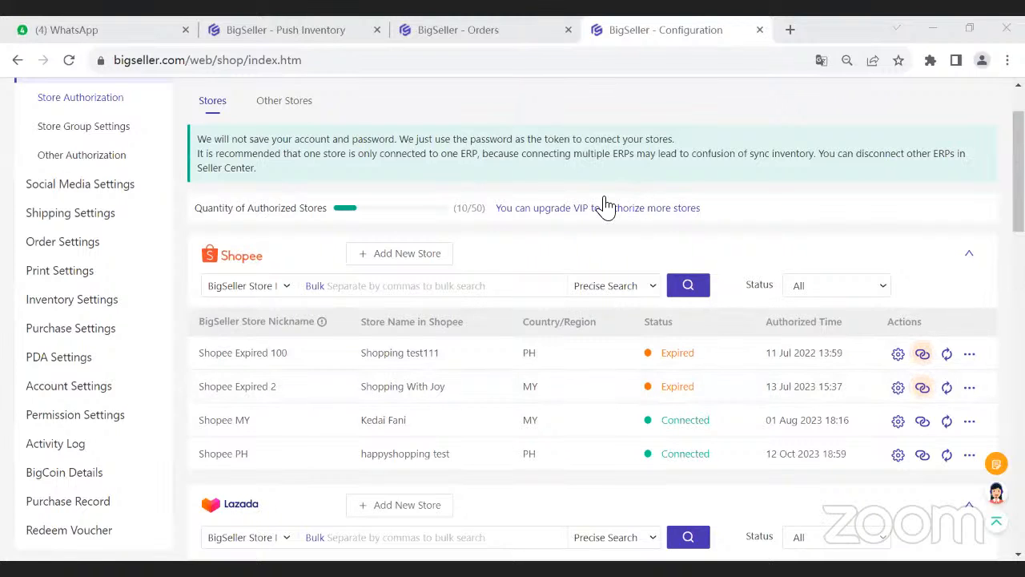
pyautogui.scroll(1, 320, 120)
pyautogui.moveTo(320, 119)
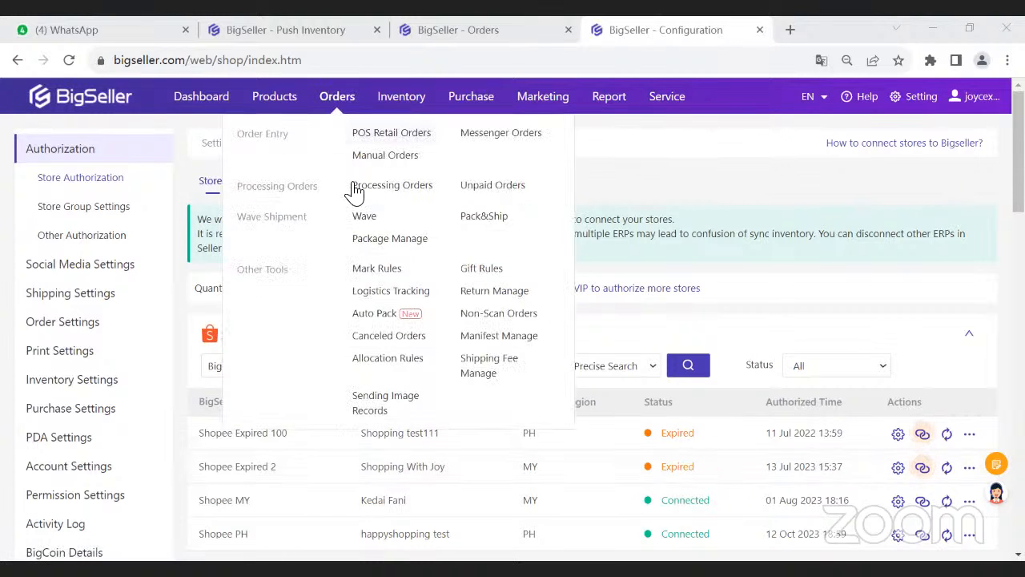
pyautogui.click(355, 192)
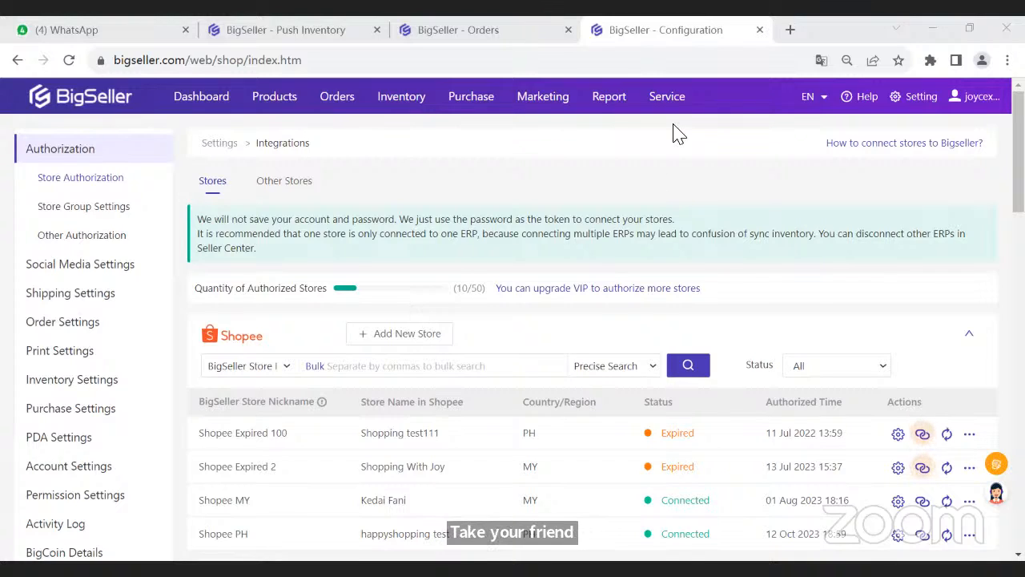
pyautogui.moveTo(671, 93)
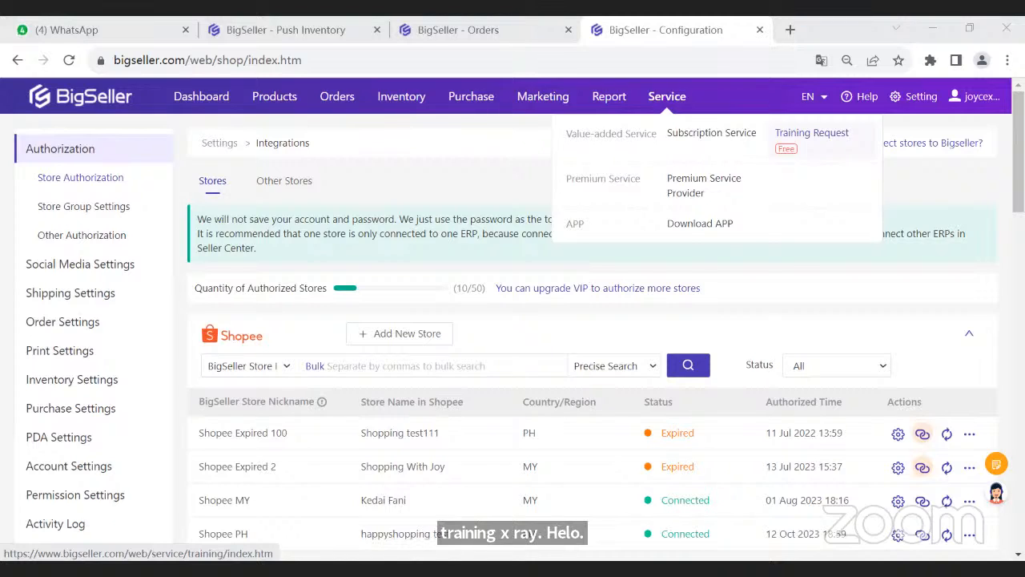
# - Switch to BigSeller's YouTube channel and browse its latest uploaded tutorial and training videos
pyautogui.click(754, 484)
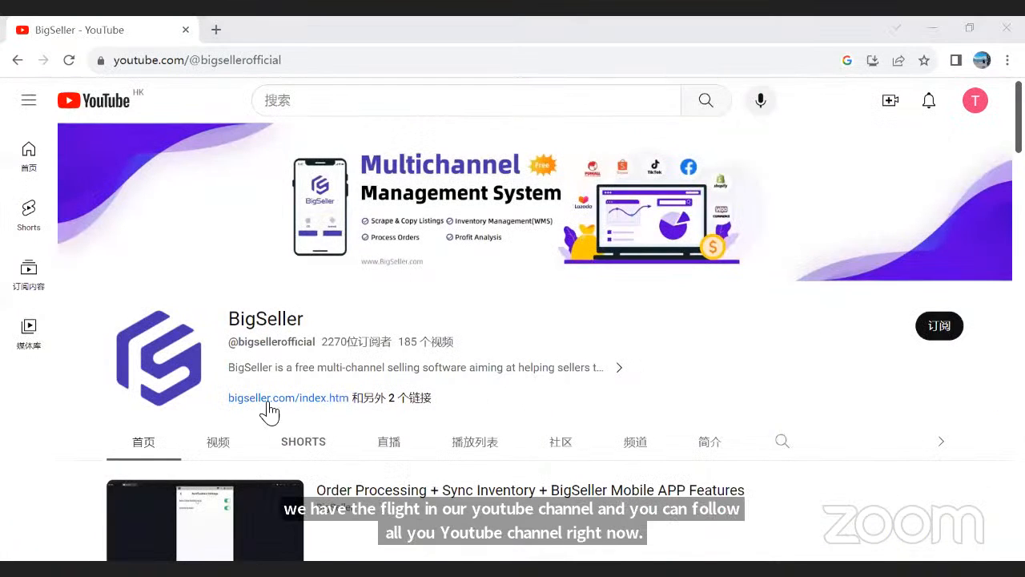
pyautogui.scroll(-1, 227, 393)
pyautogui.click(218, 362)
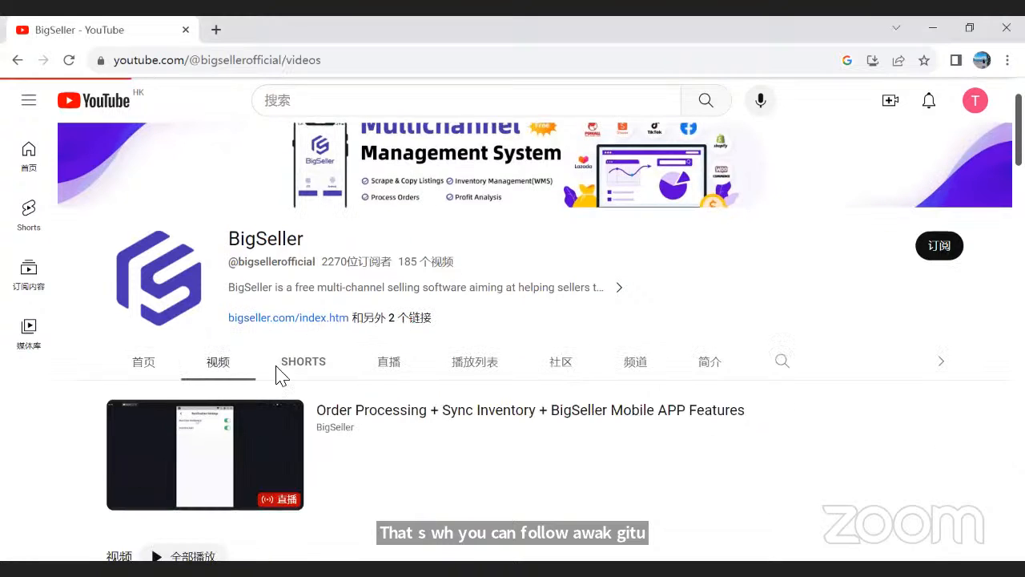
pyautogui.scroll(-2, 360, 360)
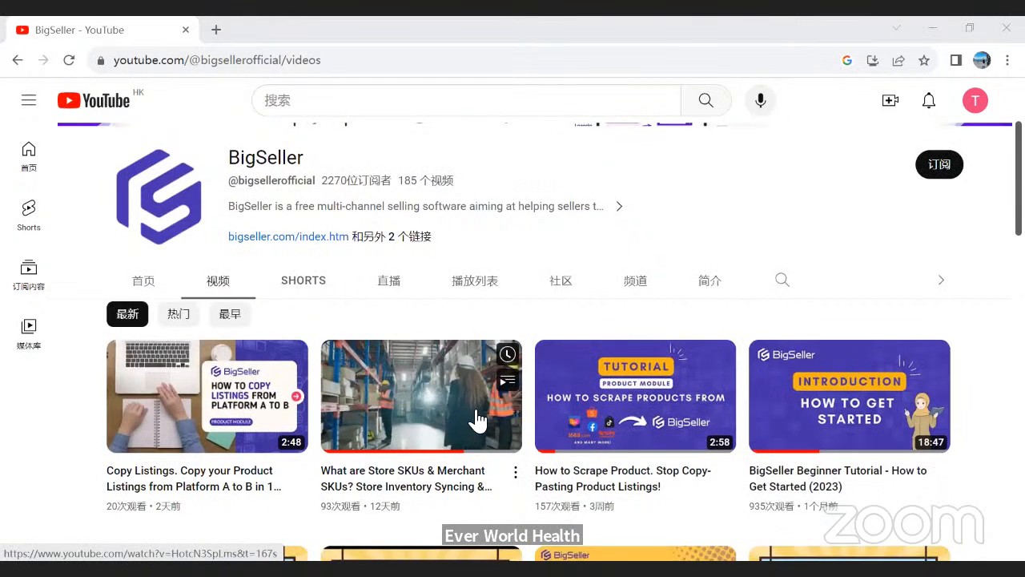
pyautogui.scroll(-2, 473, 421)
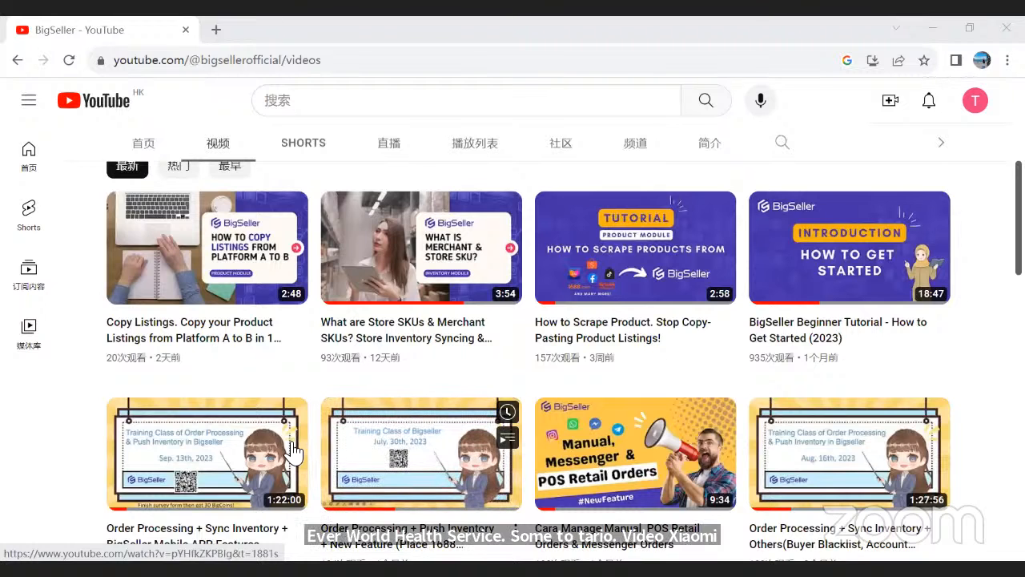
pyautogui.scroll(4, 294, 437)
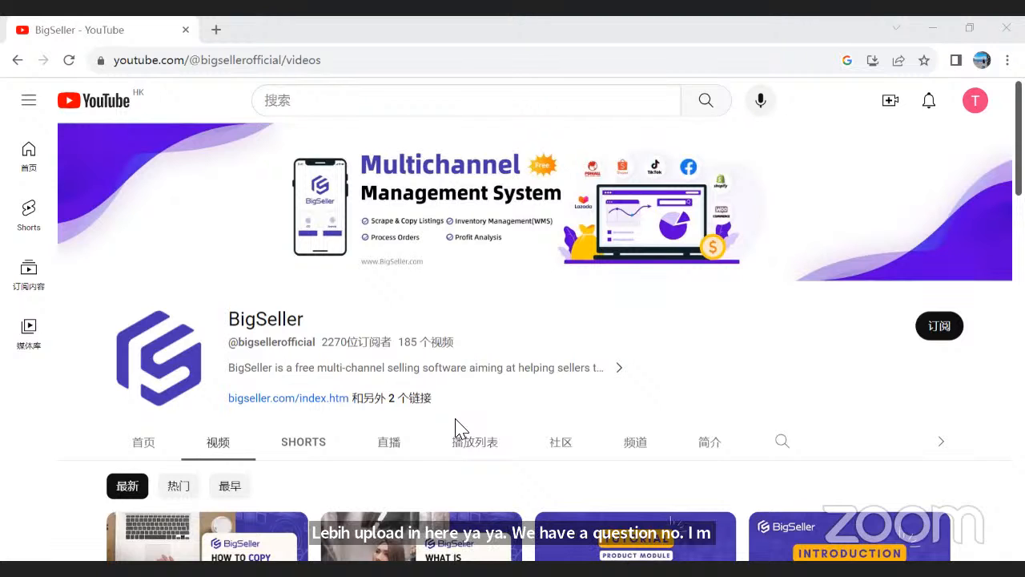
# - Return to the BigSeller store integrations page and look over the available Service options and the product functions such as Scrape Products
pyautogui.hotkey('alt', 'Tab')
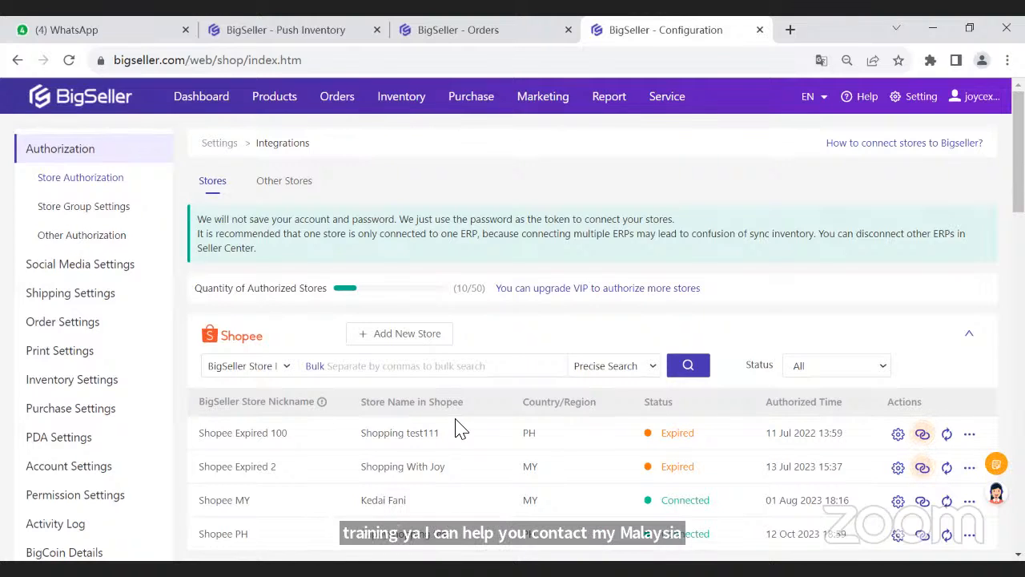
pyautogui.moveTo(665, 118)
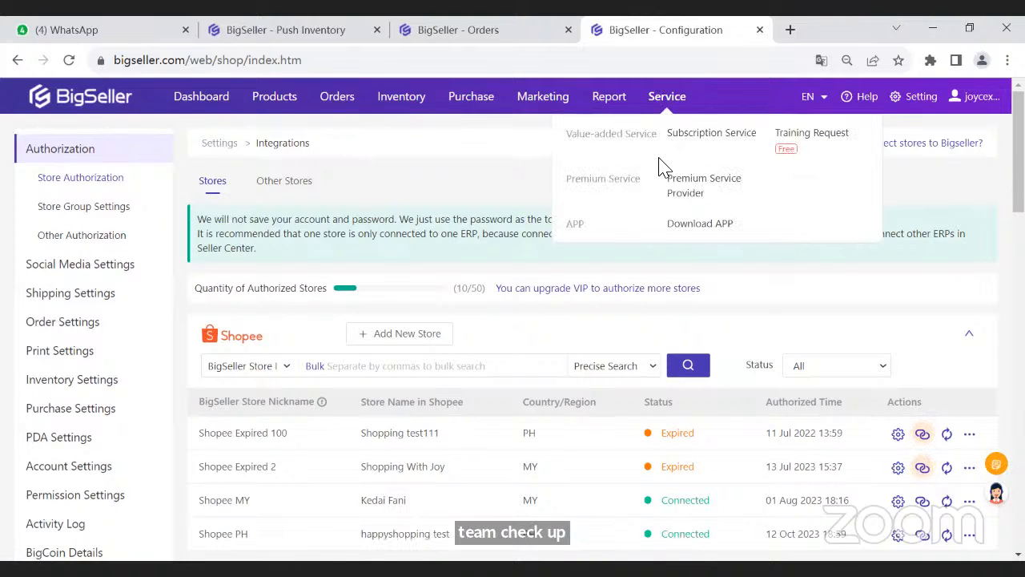
pyautogui.click(667, 215)
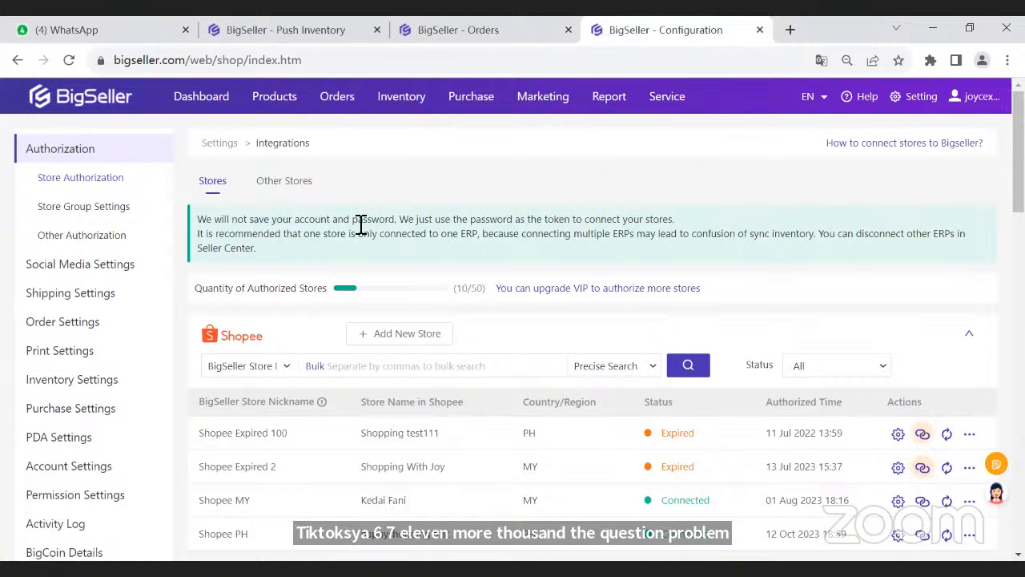
pyautogui.moveTo(279, 114)
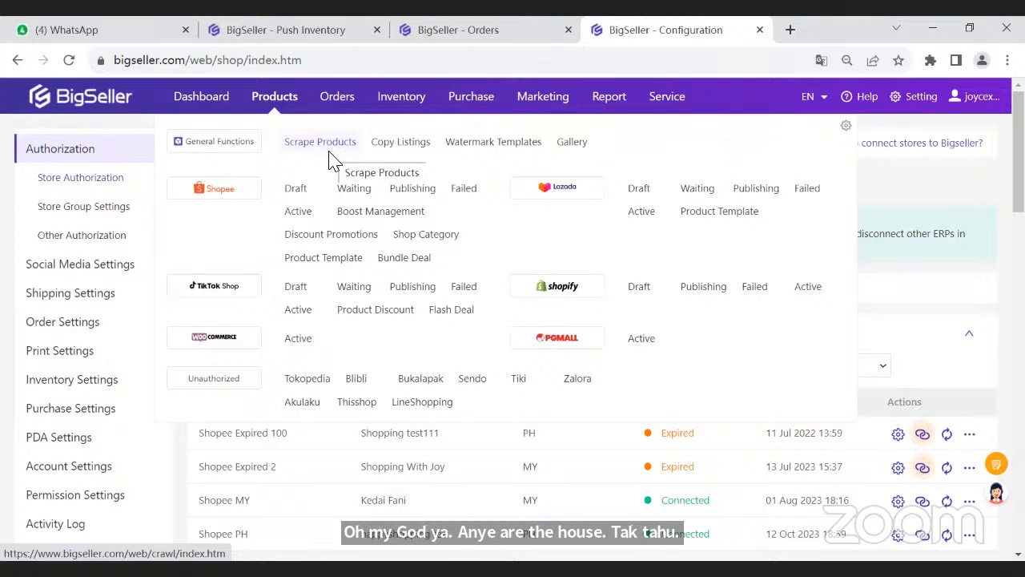
pyautogui.click(330, 151)
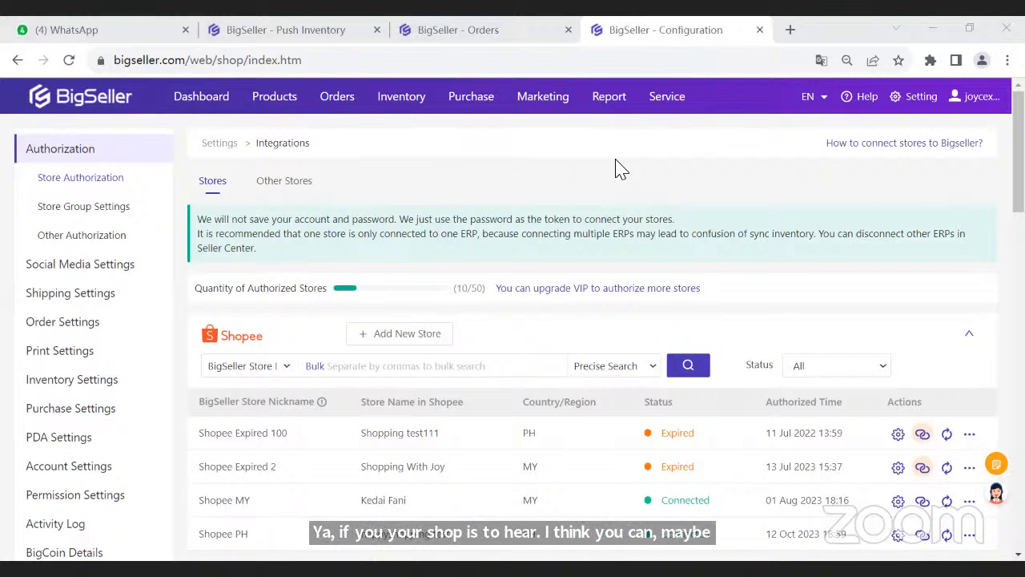
# - Examine the authorized stores and their connection statuses across Shopee, Lazada, TikTok Shop, Shopify and WooCommerce
pyautogui.scroll(-3, 192, 222)
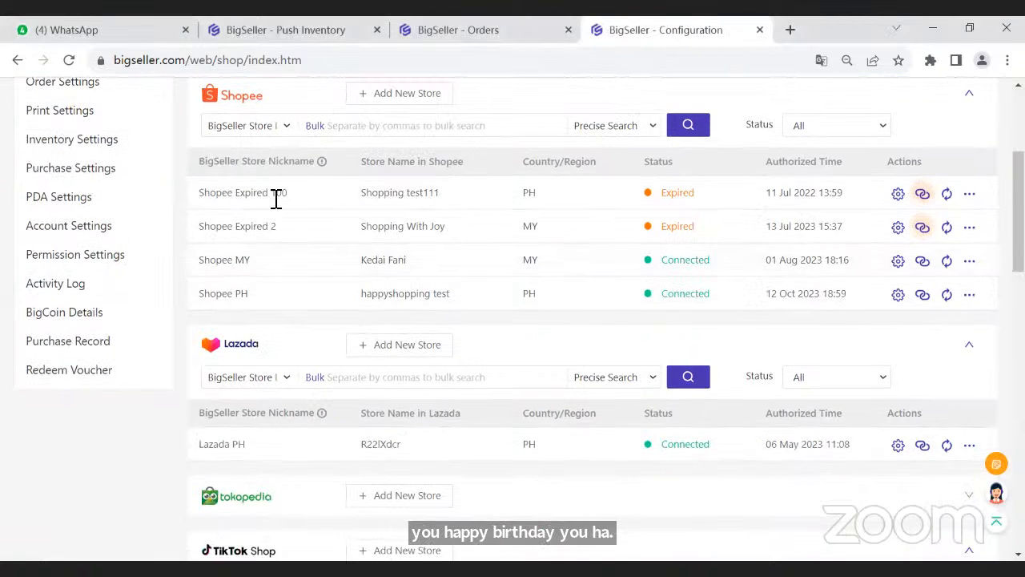
pyautogui.scroll(-1, 277, 330)
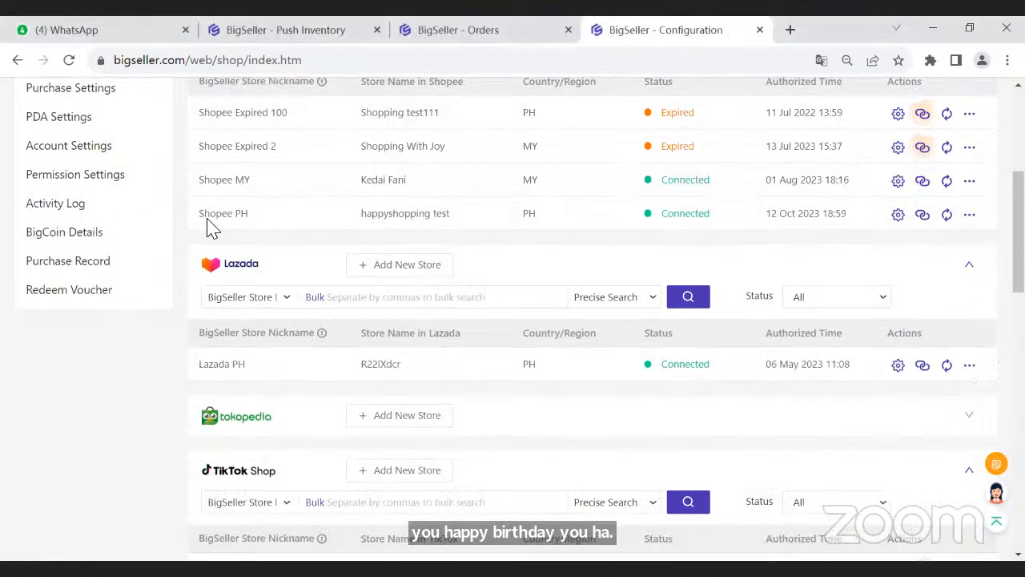
pyautogui.scroll(1, 232, 204)
pyautogui.scroll(-5, 245, 200)
pyautogui.scroll(-4, 246, 318)
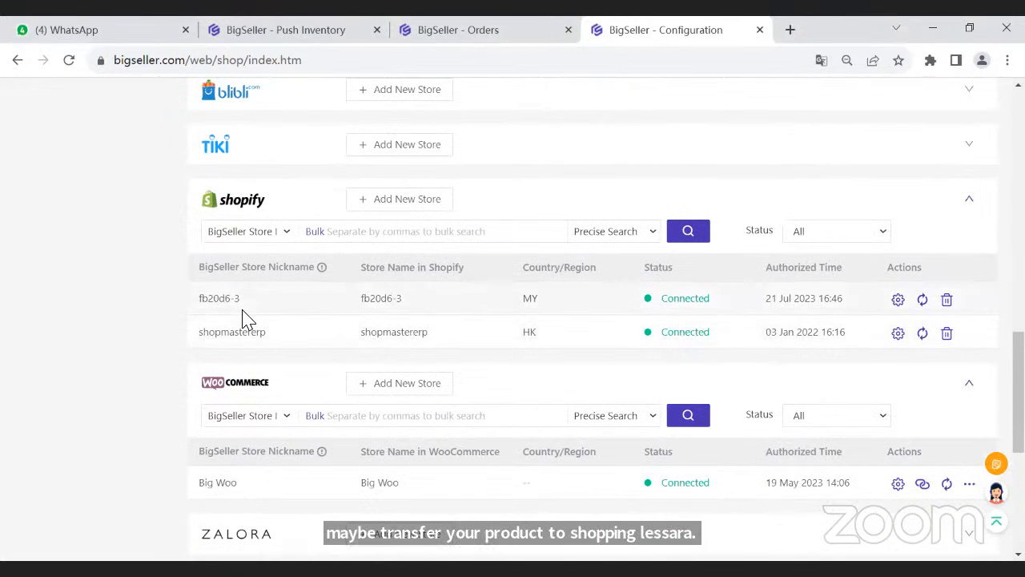
pyautogui.scroll(7, 244, 314)
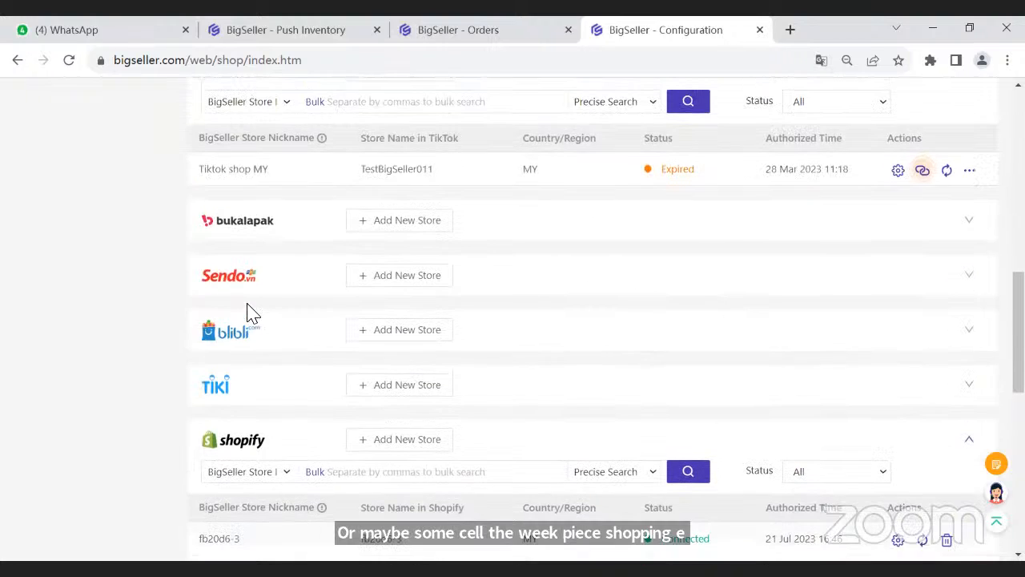
pyautogui.scroll(3, 239, 313)
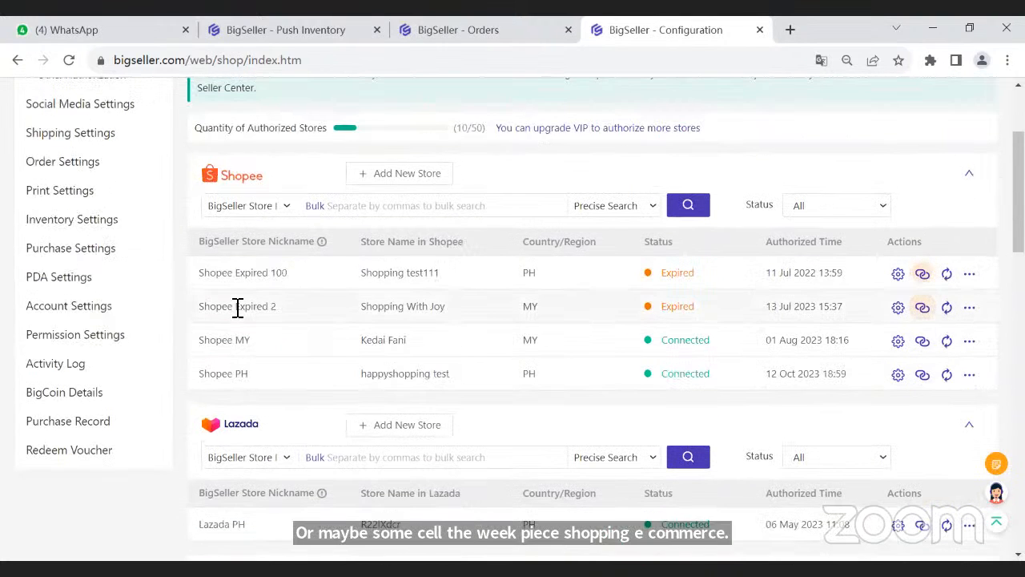
pyautogui.scroll(2, 238, 309)
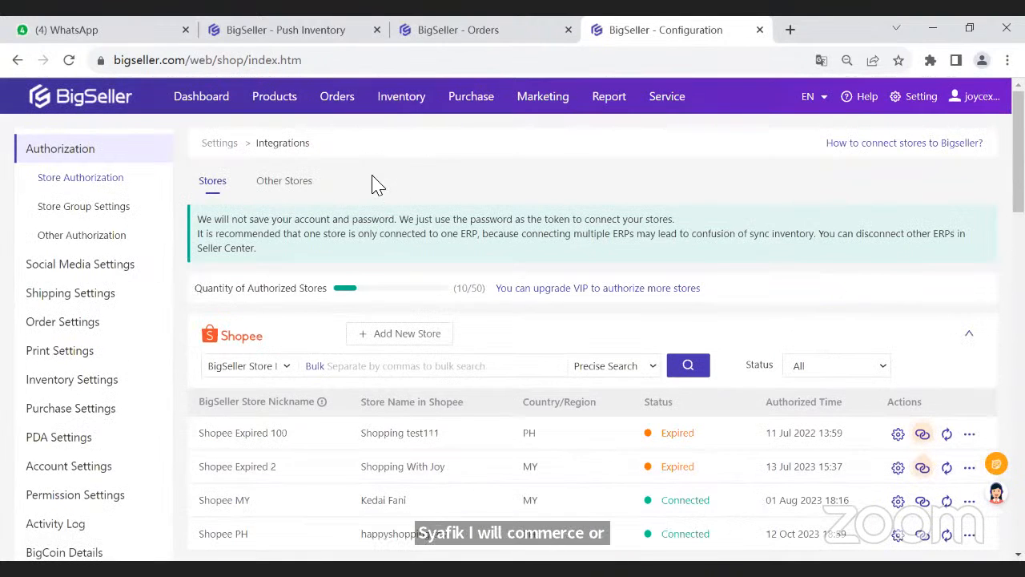
pyautogui.scroll(-8, 377, 229)
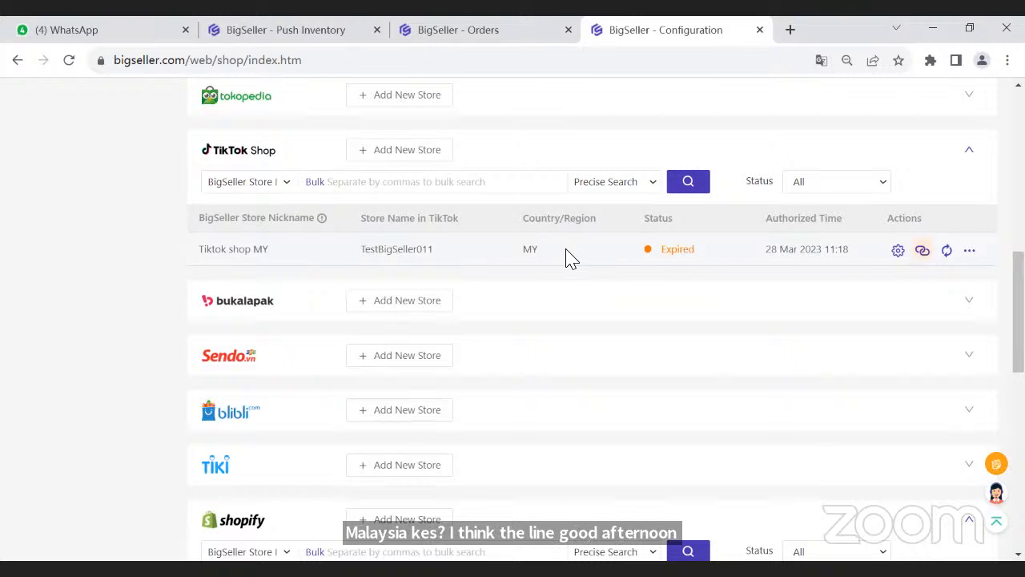
pyautogui.scroll(2, 566, 250)
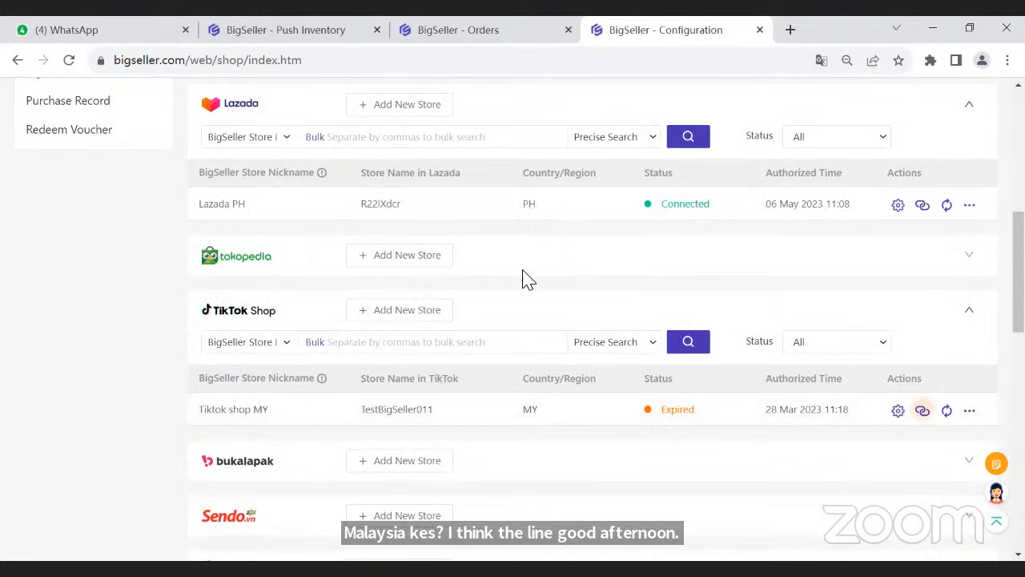
# - Open the active Shopee listings and look over the SKUs of the live products
pyautogui.scroll(4, 579, 264)
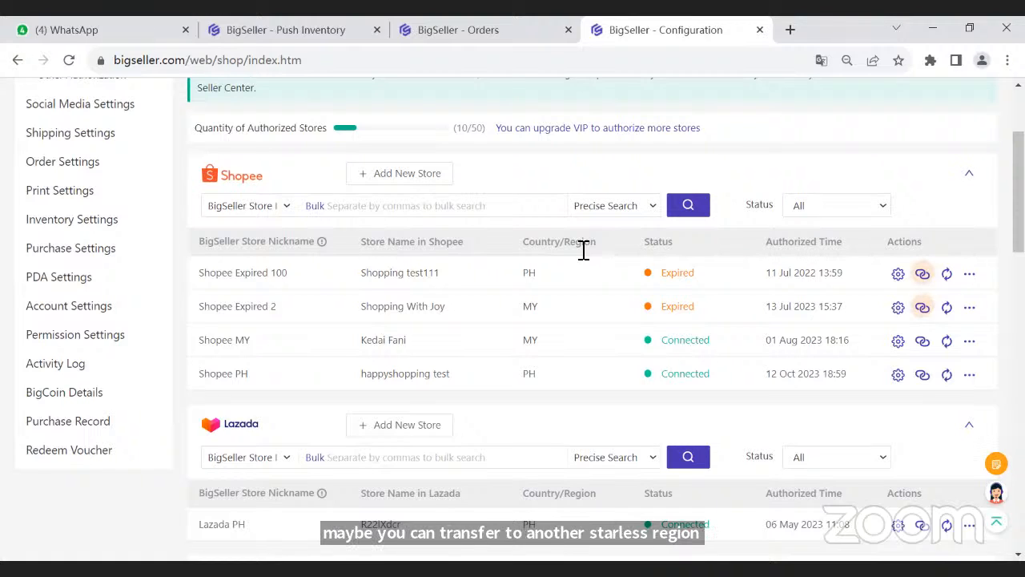
pyautogui.scroll(2, 589, 237)
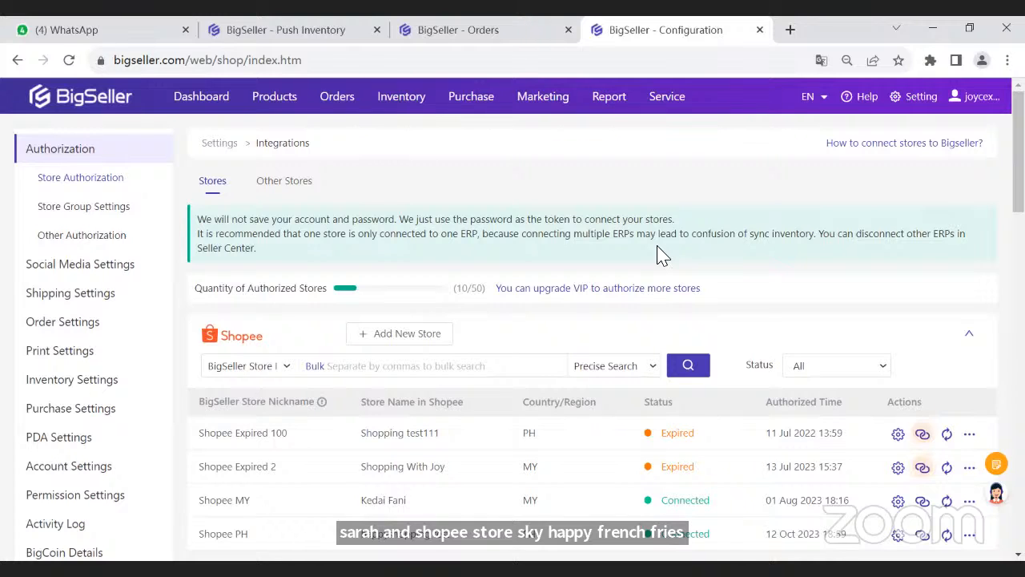
pyautogui.moveTo(278, 105)
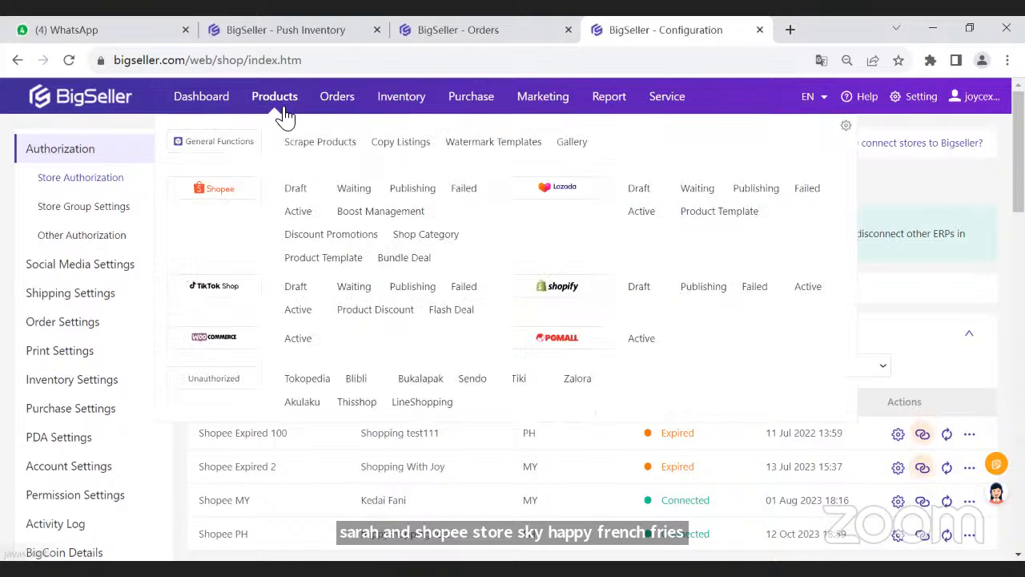
pyautogui.click(303, 215)
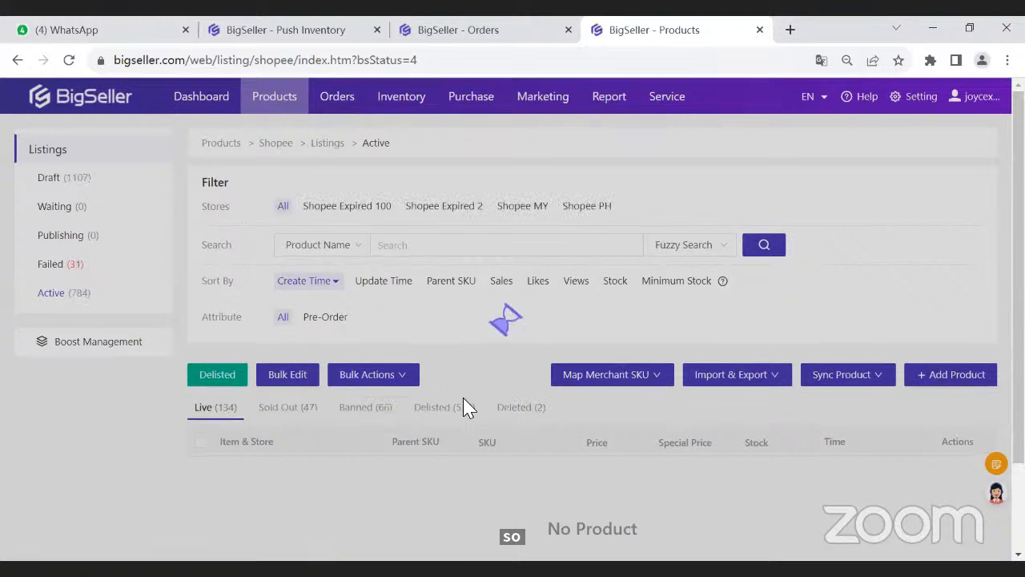
pyautogui.scroll(-2, 481, 400)
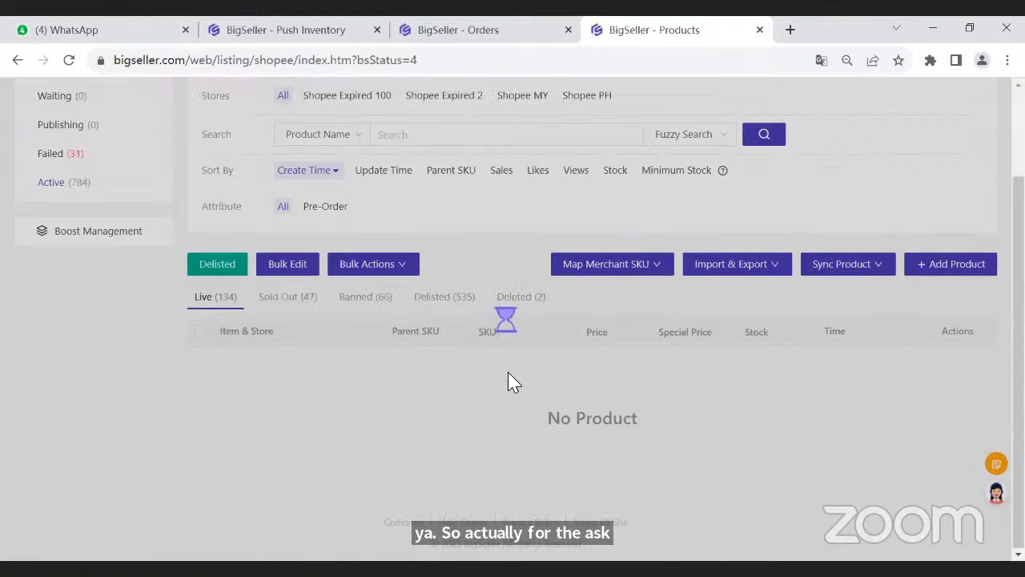
pyautogui.scroll(-1, 481, 337)
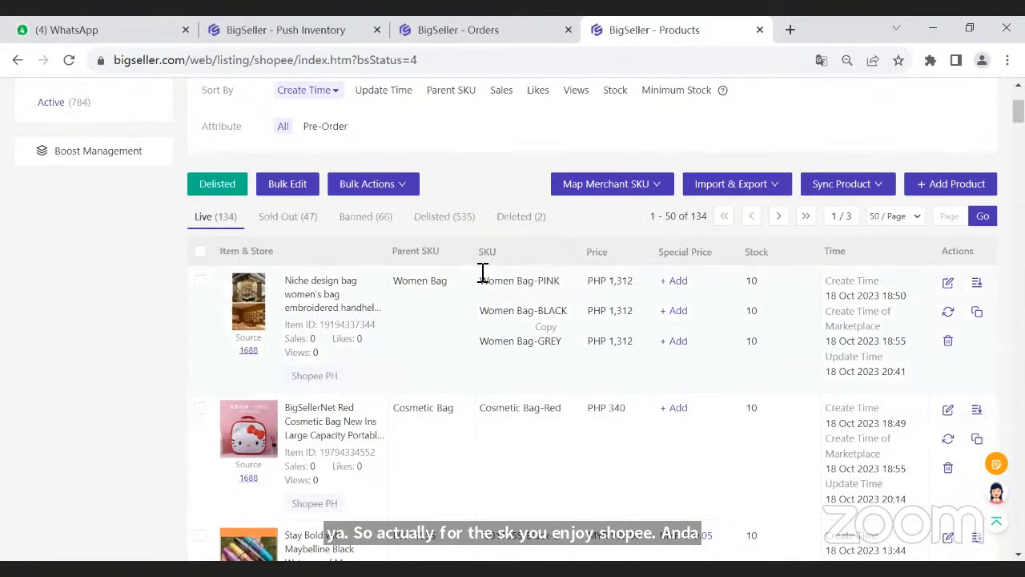
pyautogui.doubleClick(505, 255)
pyautogui.click(515, 248)
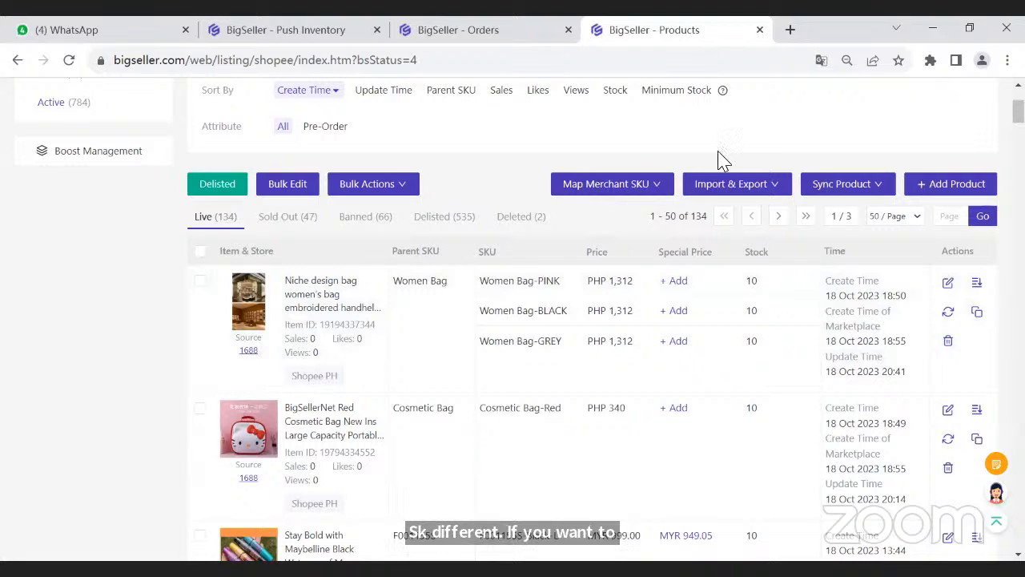
# - Start Quickly Mapping Merchant SKU and select the 48寸请联系客服补差价 and 8806款 36寸金色 三色变光+遥控 variants of product F001153S for mapping
pyautogui.moveTo(597, 191)
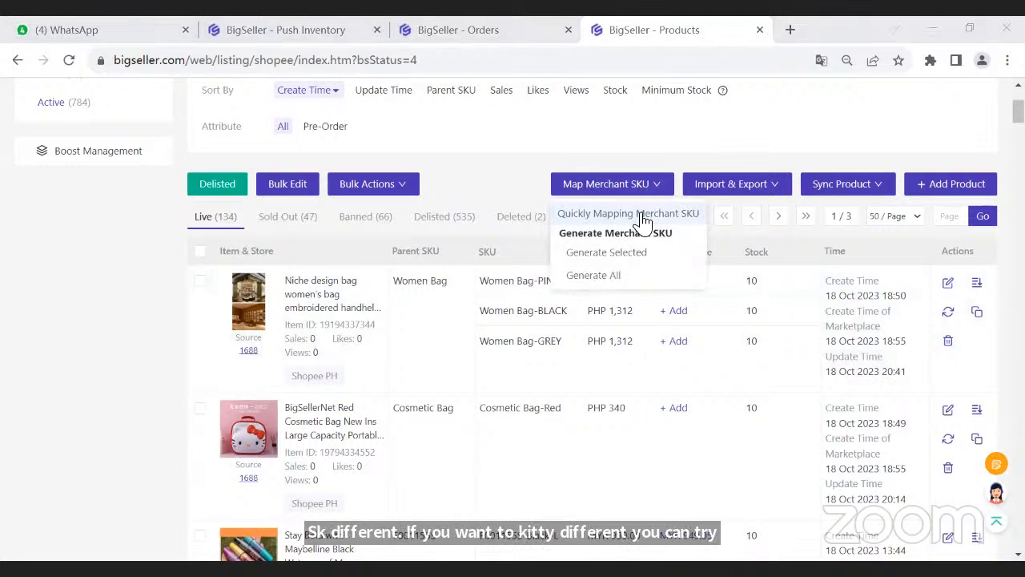
pyautogui.click(624, 216)
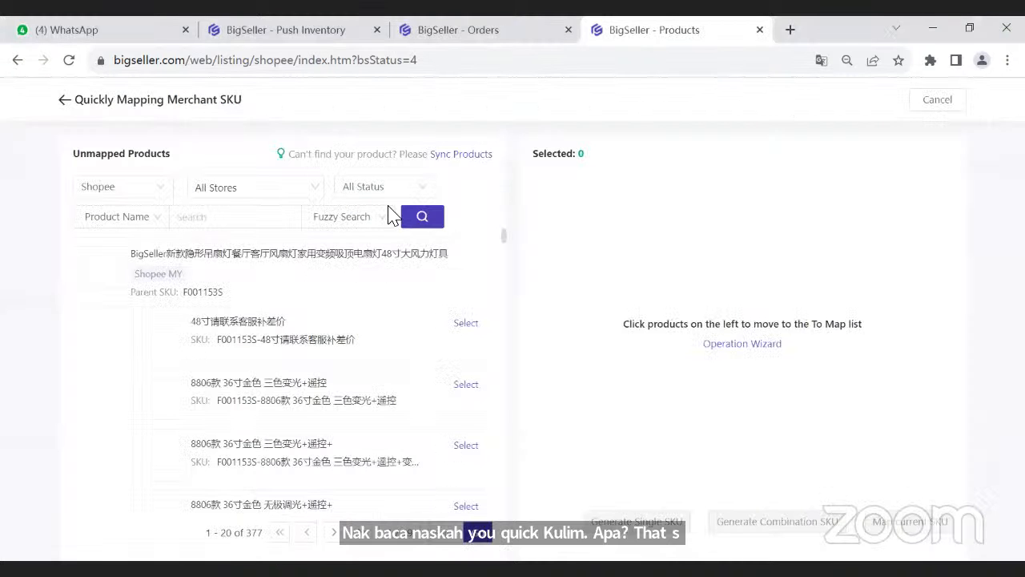
pyautogui.click(466, 327)
pyautogui.click(466, 386)
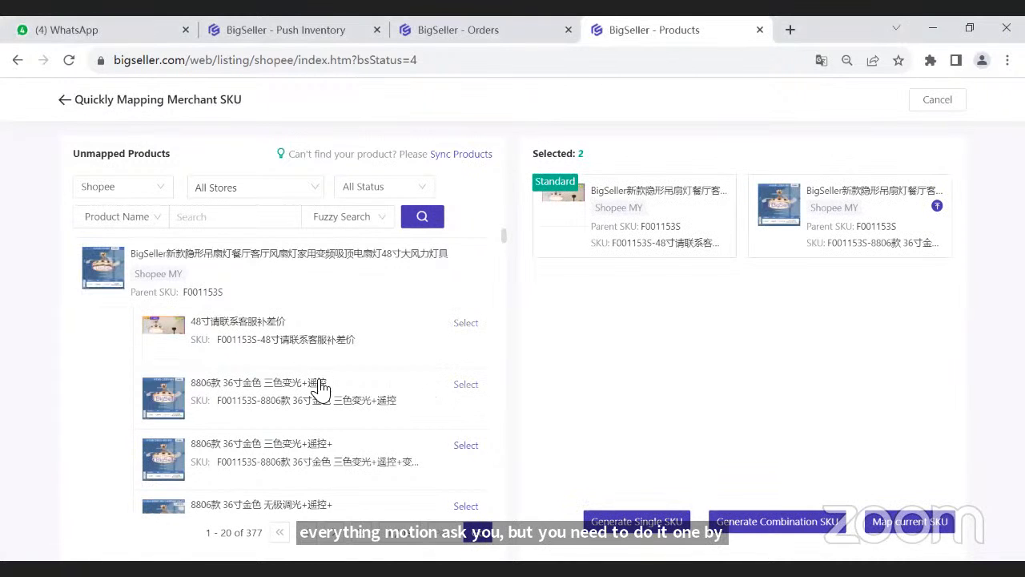
pyautogui.doubleClick(210, 344)
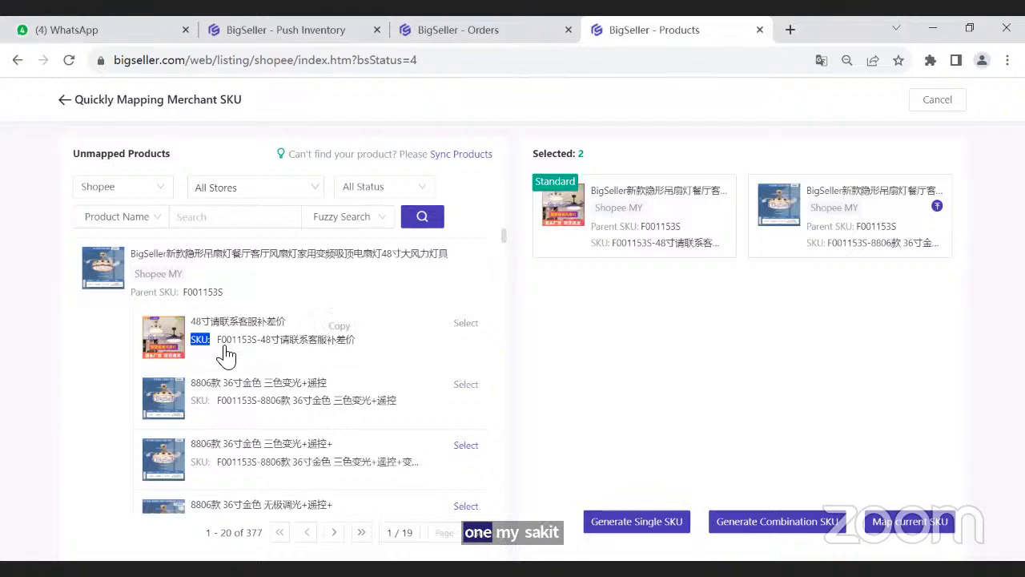
pyautogui.moveTo(198, 405); pyautogui.dragTo(208, 406)
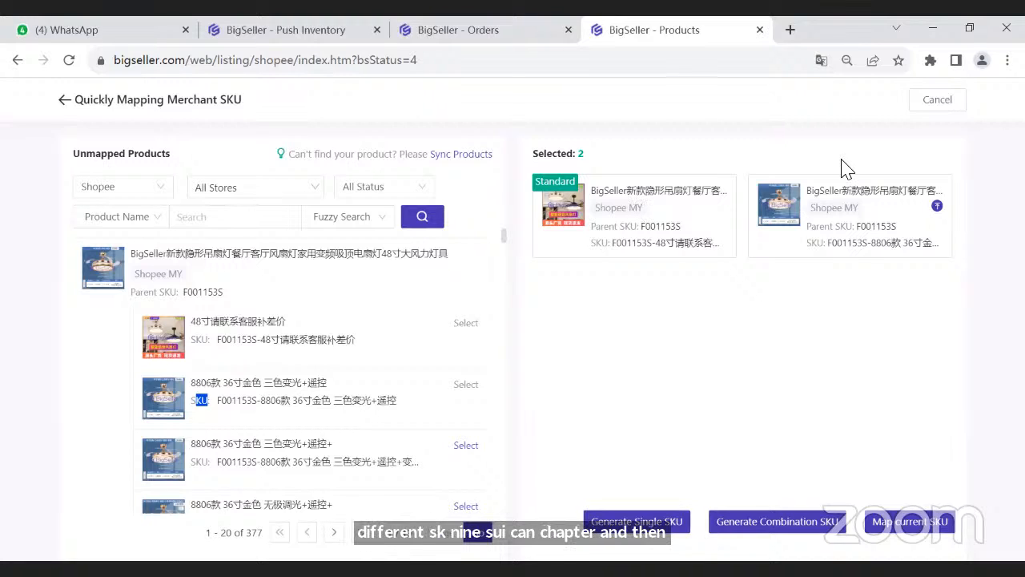
# - Preview generating a single SKU without generating it, and make the 8806款 36寸金色 三色变光+遥控 variant the standard product
pyautogui.click(637, 522)
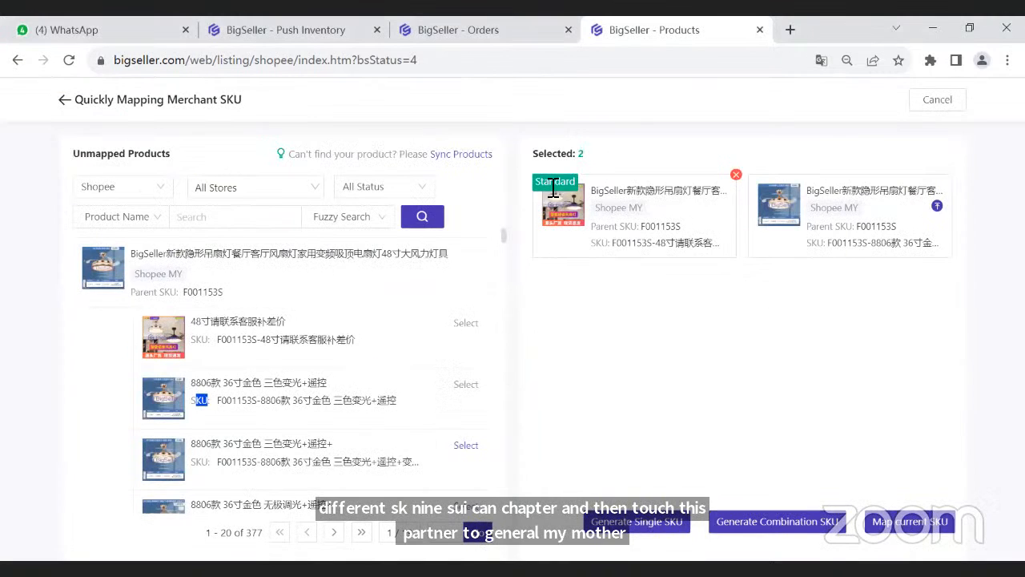
pyautogui.click(887, 121)
pyautogui.moveTo(949, 210)
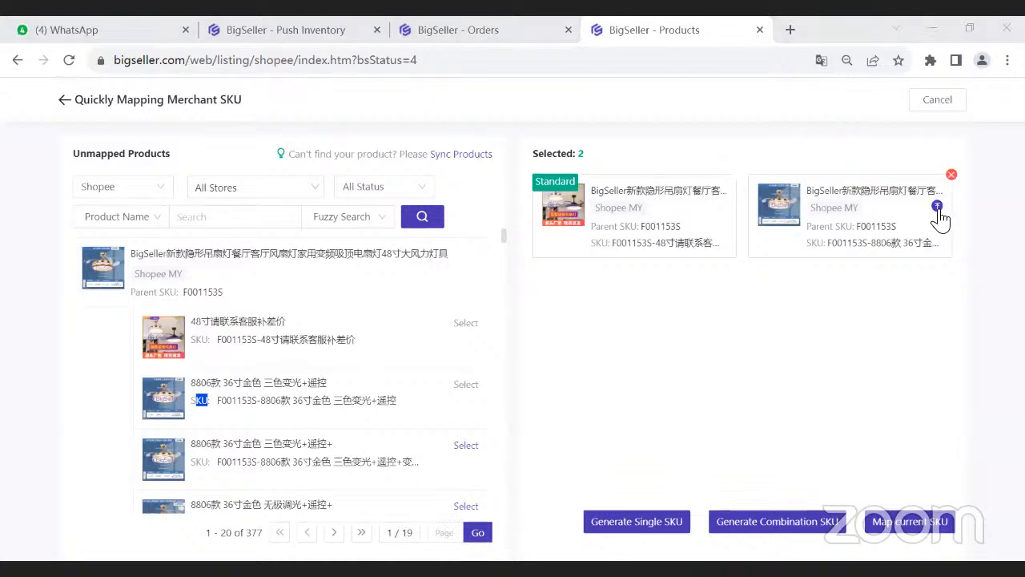
pyautogui.click(937, 206)
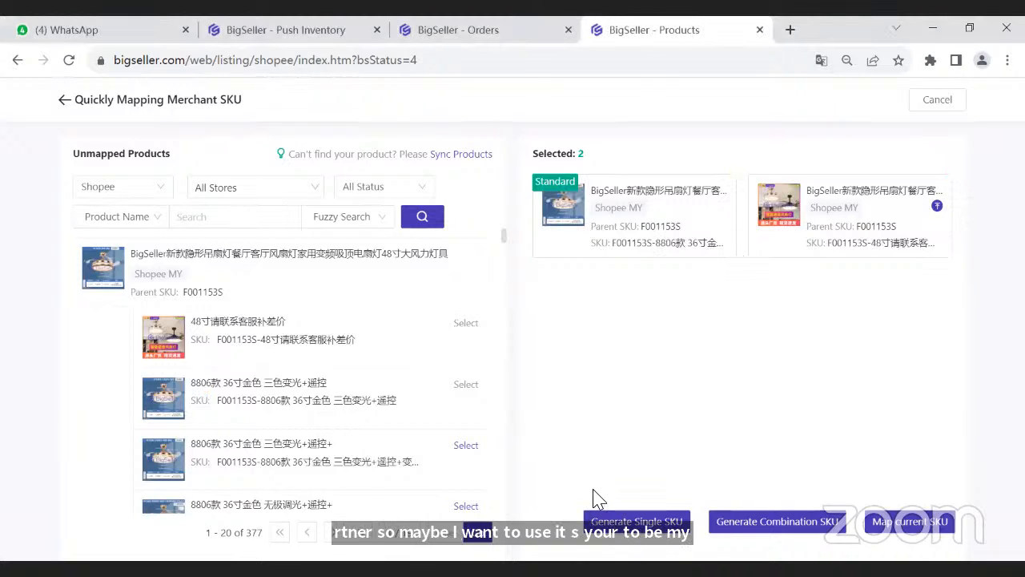
# - Generate a single merchant SKU for both selected variants, shortening the SKU name to F001153S-8806款
pyautogui.click(634, 522)
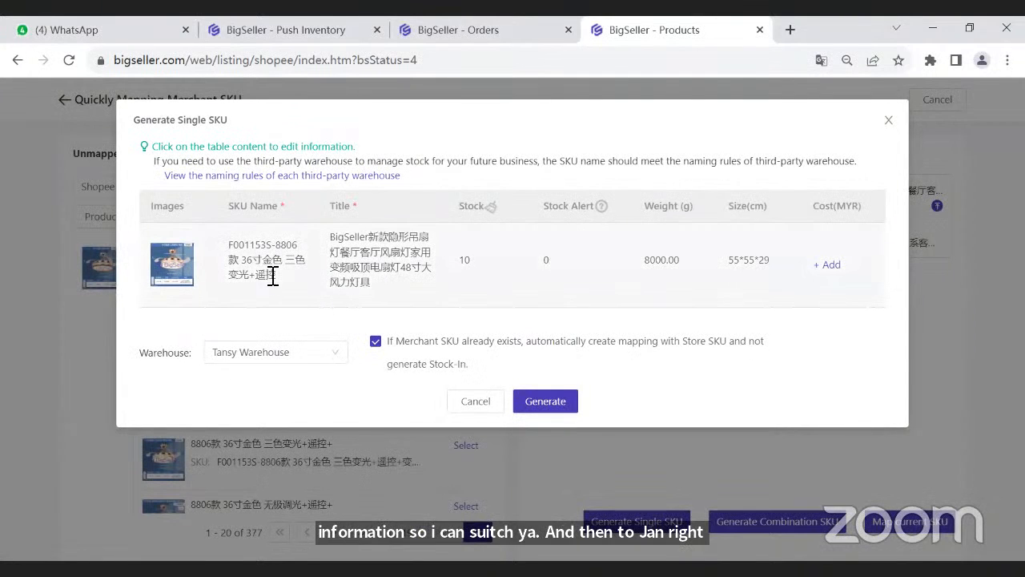
pyautogui.click(294, 289)
pyautogui.moveTo(275, 283)
pyautogui.mouseDown()
pyautogui.moveTo(263, 252)
pyautogui.moveTo(260, 270)
pyautogui.moveTo(283, 277)
pyautogui.mouseUp()
pyautogui.press('BackSpace')
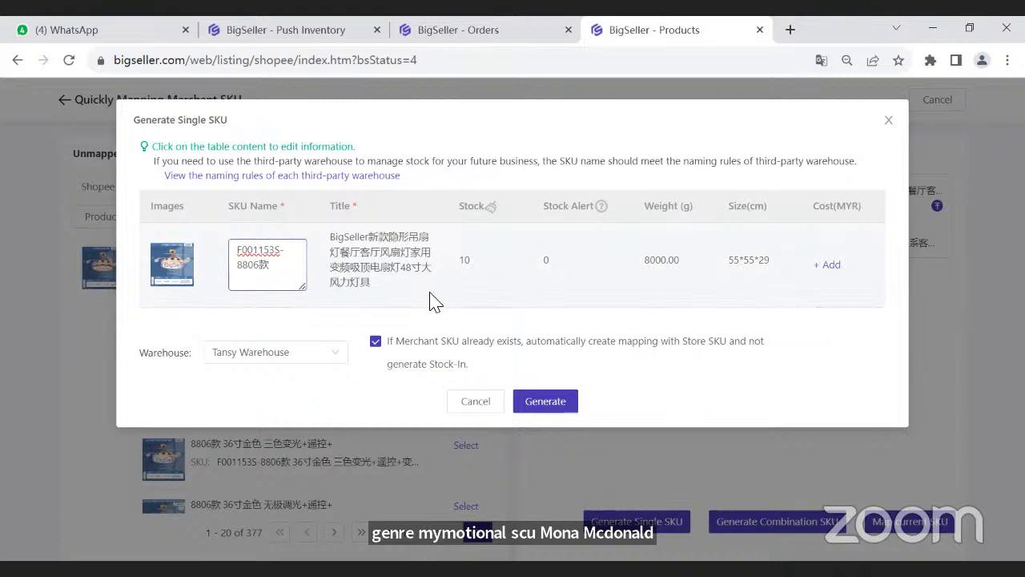
pyautogui.hotkey('ctrl', 'a')
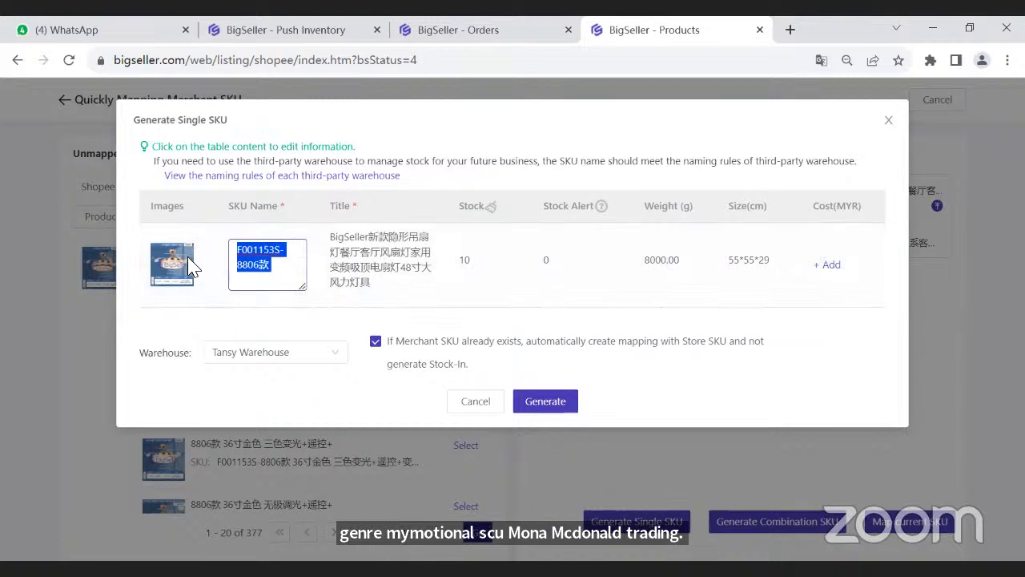
pyautogui.click(306, 334)
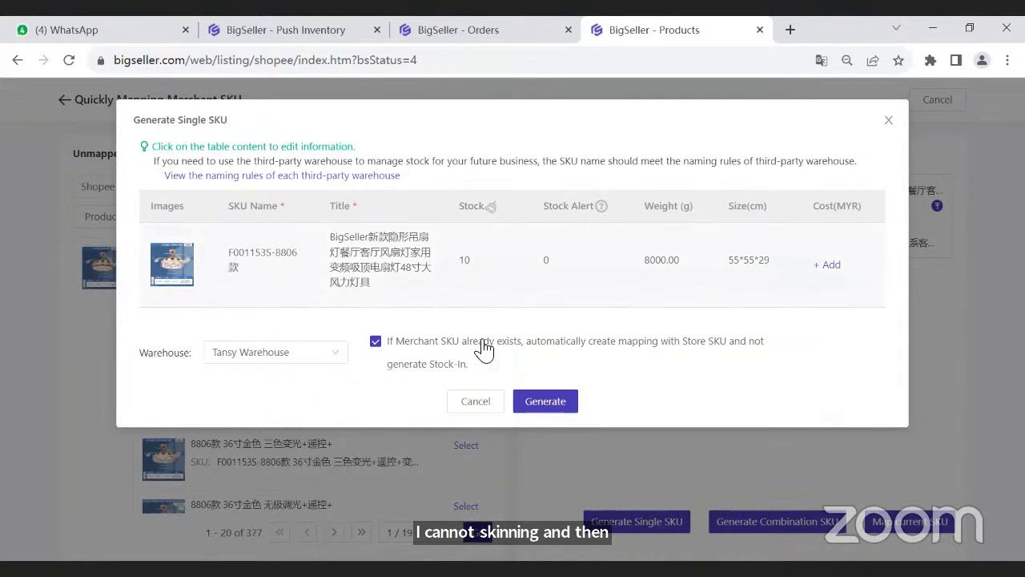
pyautogui.click(549, 403)
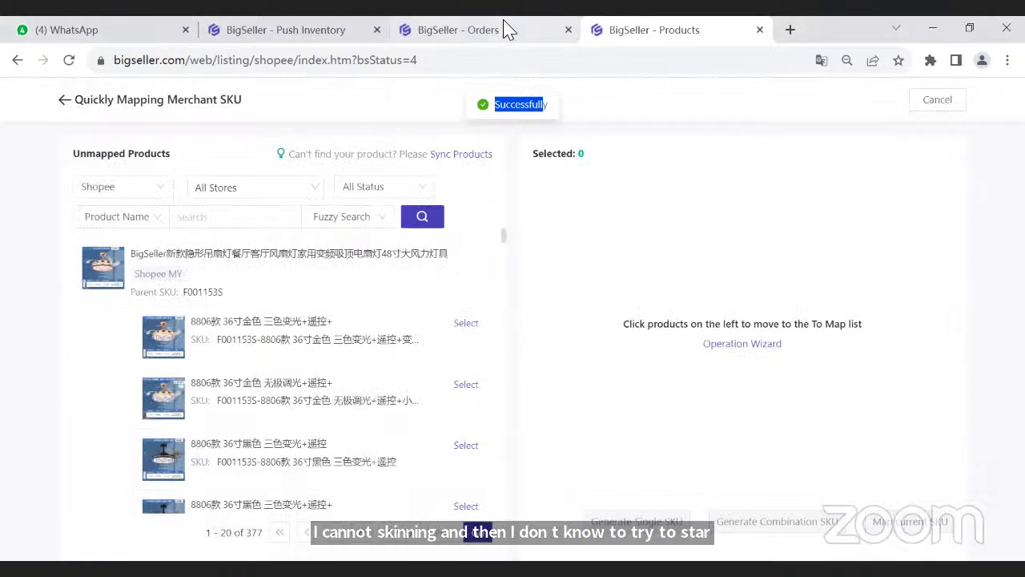
# - Open the Merchant SKU inventory list and check which store SKUs are mapped to F001153S-8806款
pyautogui.click(504, 29)
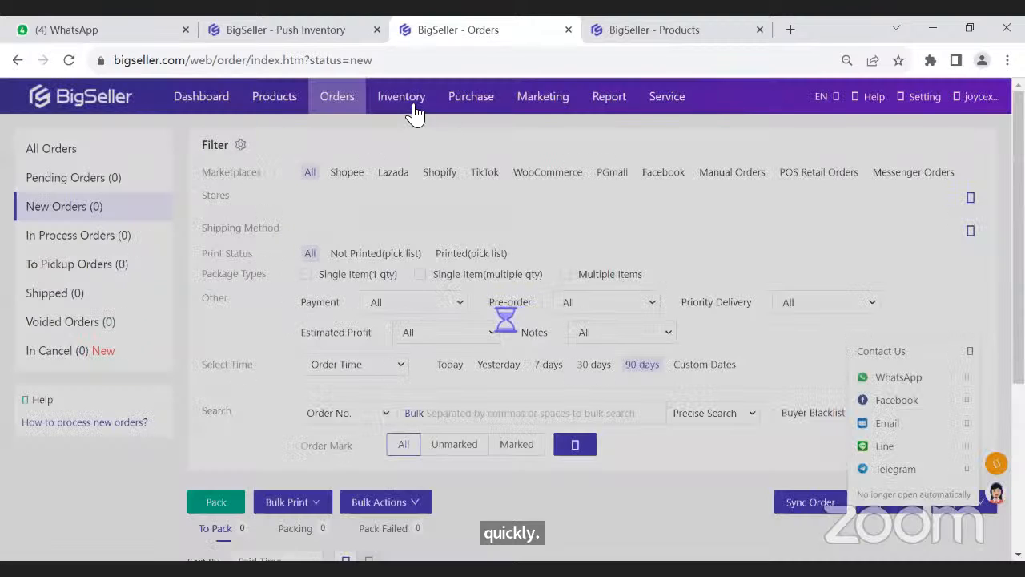
pyautogui.moveTo(403, 100)
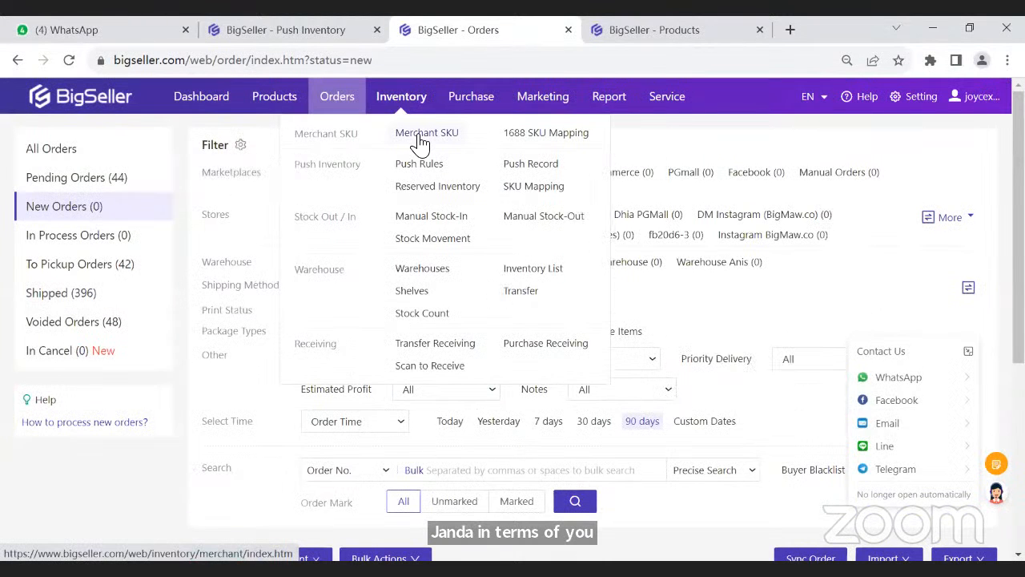
pyautogui.click(421, 140)
pyautogui.scroll(-2, 499, 310)
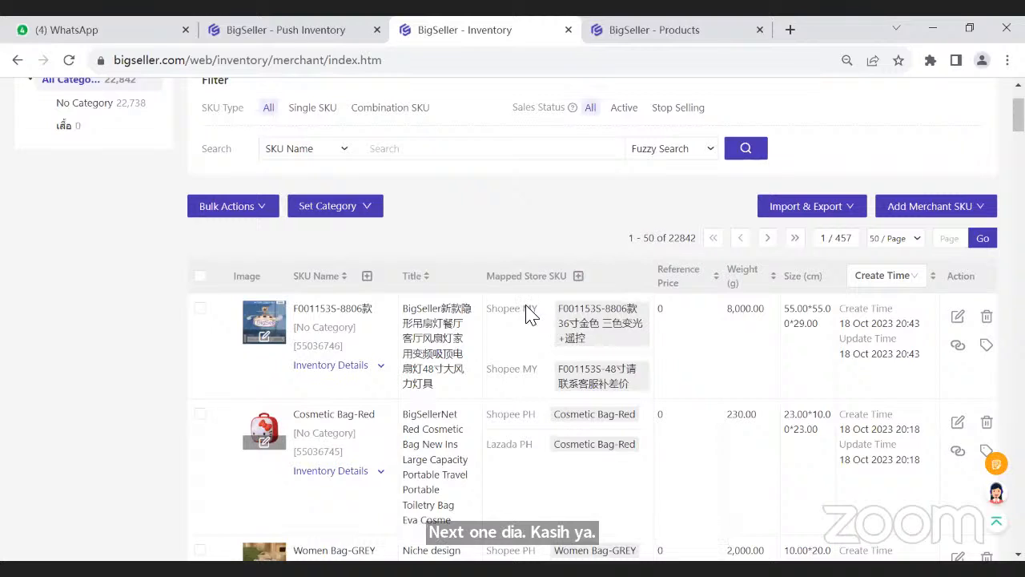
pyautogui.moveTo(527, 309); pyautogui.dragTo(511, 309)
pyautogui.click(542, 376)
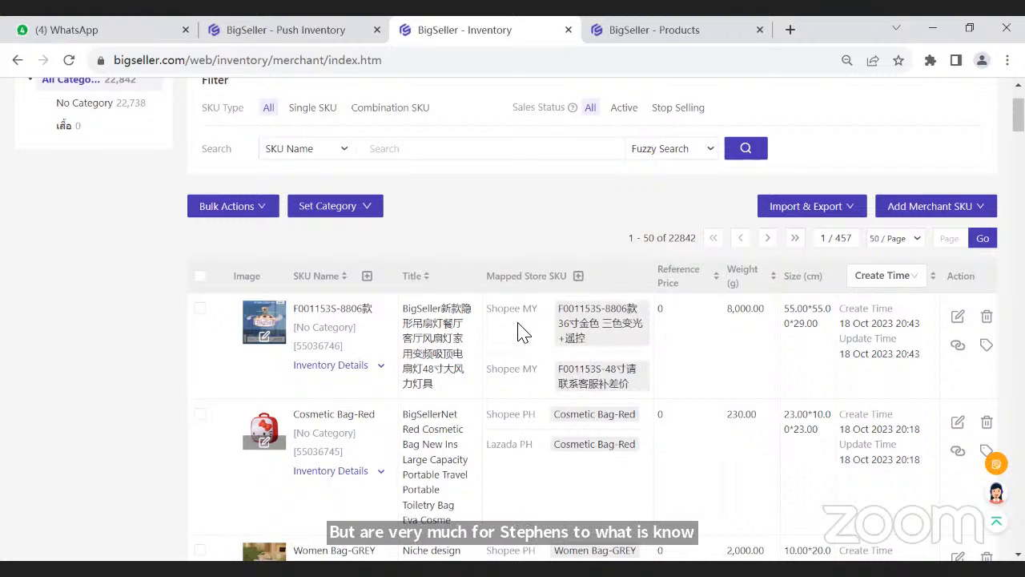
# - Revisit the Quickly Mapping Merchant SKU page and the Push Inventory setup guide, and return to the Merchant SKU list
pyautogui.scroll(2, 513, 320)
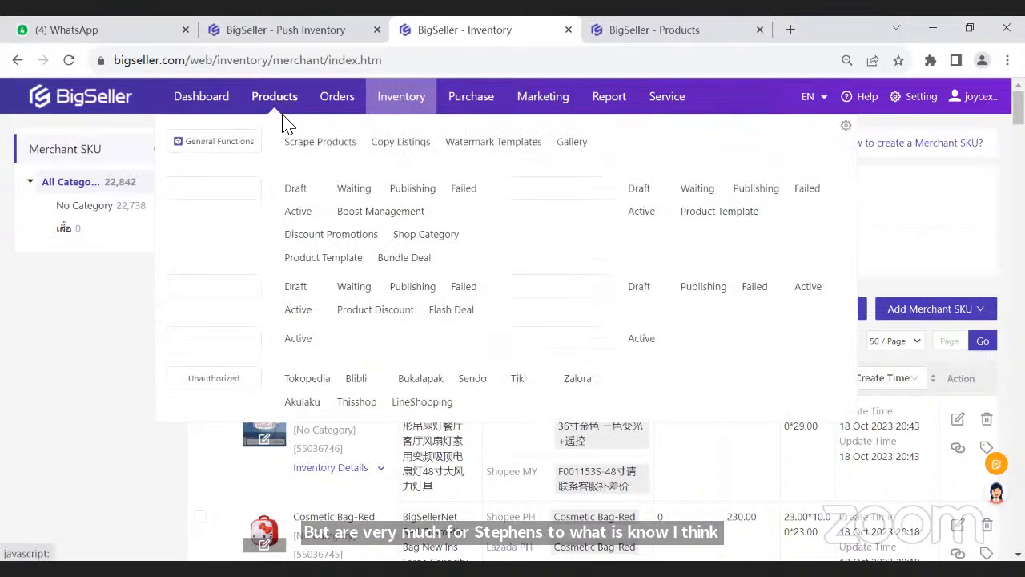
pyautogui.hotkey('ctrl', 'Tab')
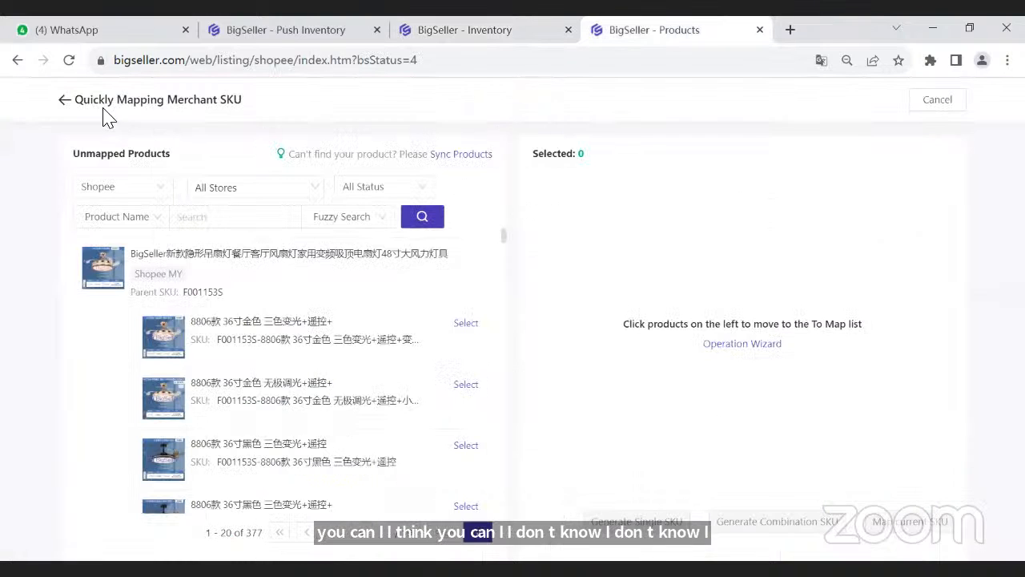
pyautogui.click(286, 30)
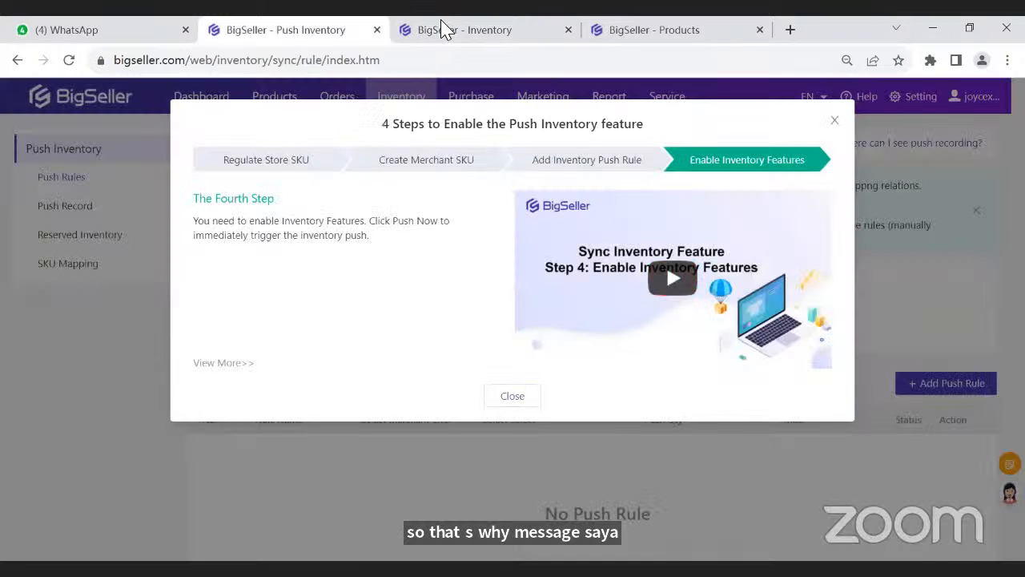
pyautogui.click(447, 29)
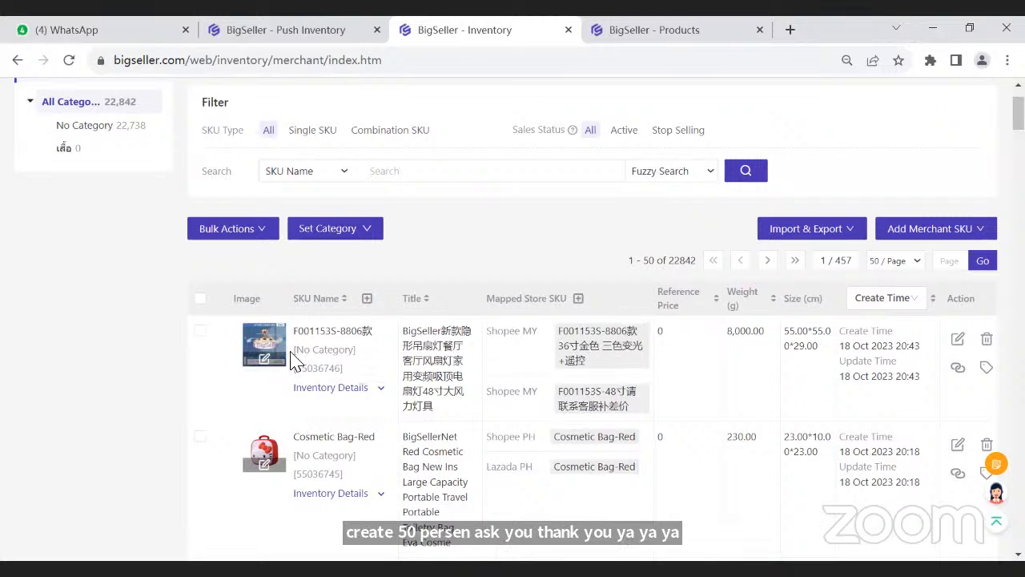
# - Reopen the active Shopee listings and show the available options for mapping merchant SKUs
pyautogui.scroll(1, 328, 154)
pyautogui.moveTo(272, 97)
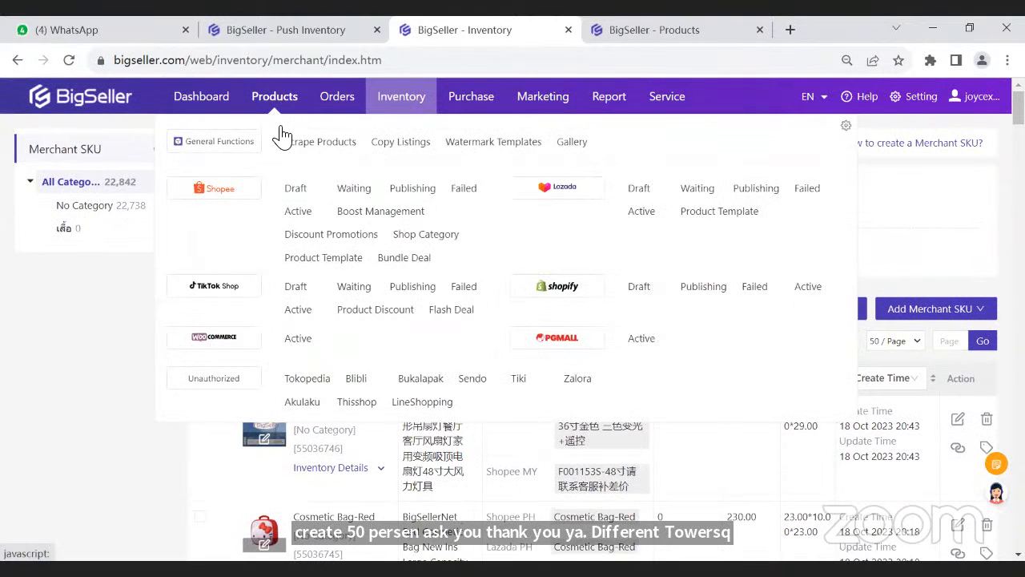
pyautogui.click(298, 212)
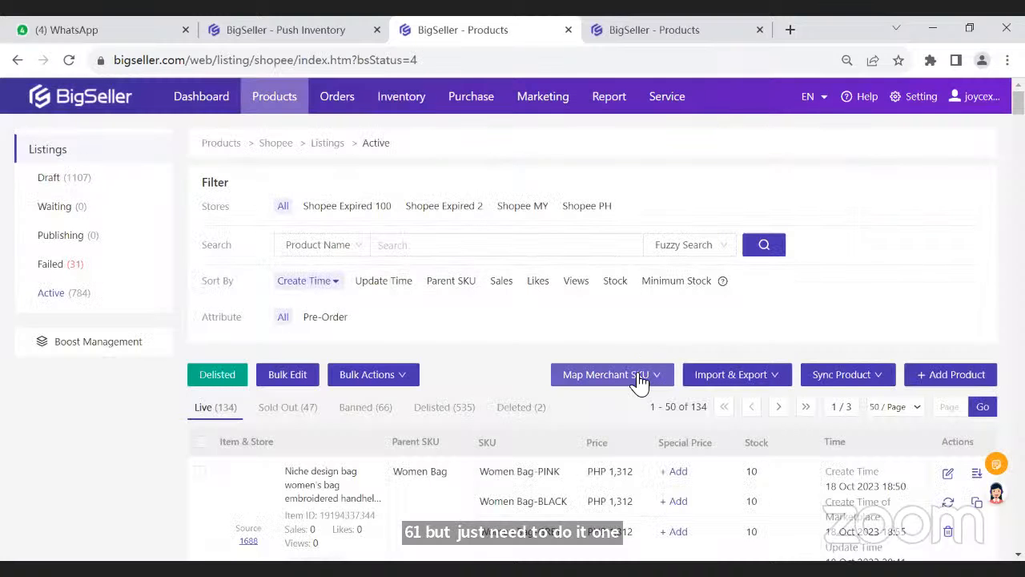
pyautogui.moveTo(633, 382)
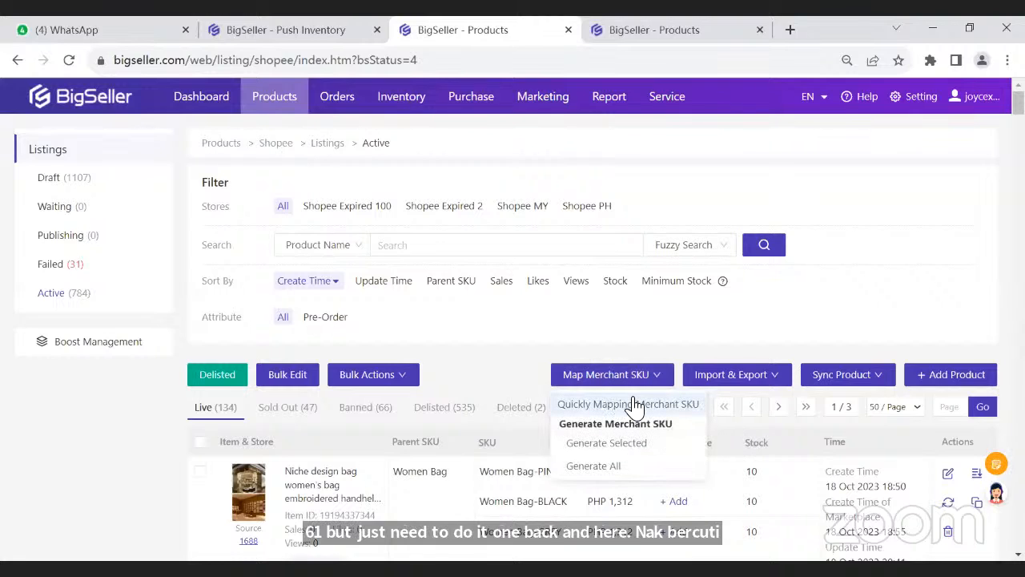
# - Return to the Merchant SKU inventory list and show its import and export options, including Map Store SKU
pyautogui.moveTo(397, 104)
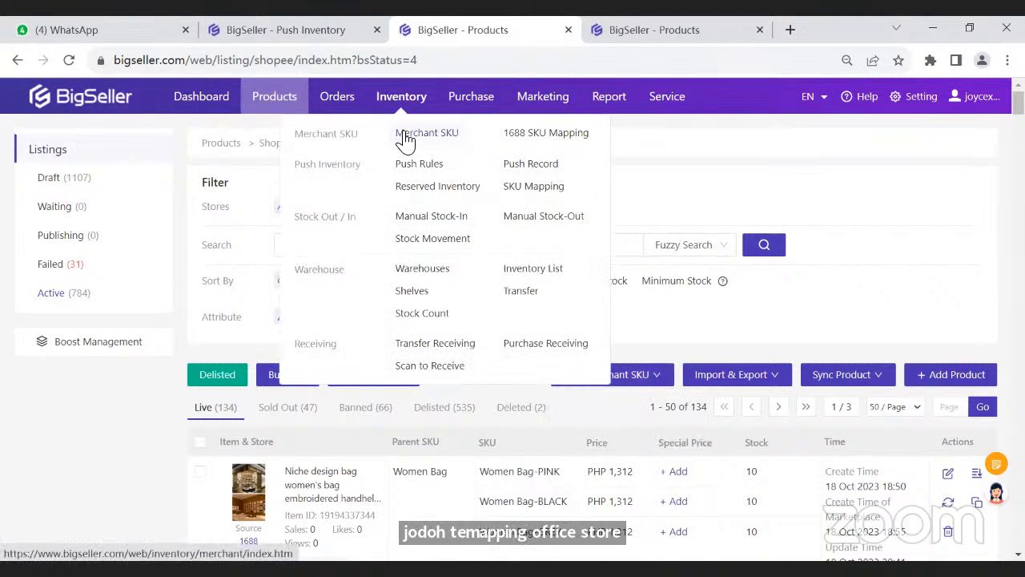
pyautogui.click(405, 136)
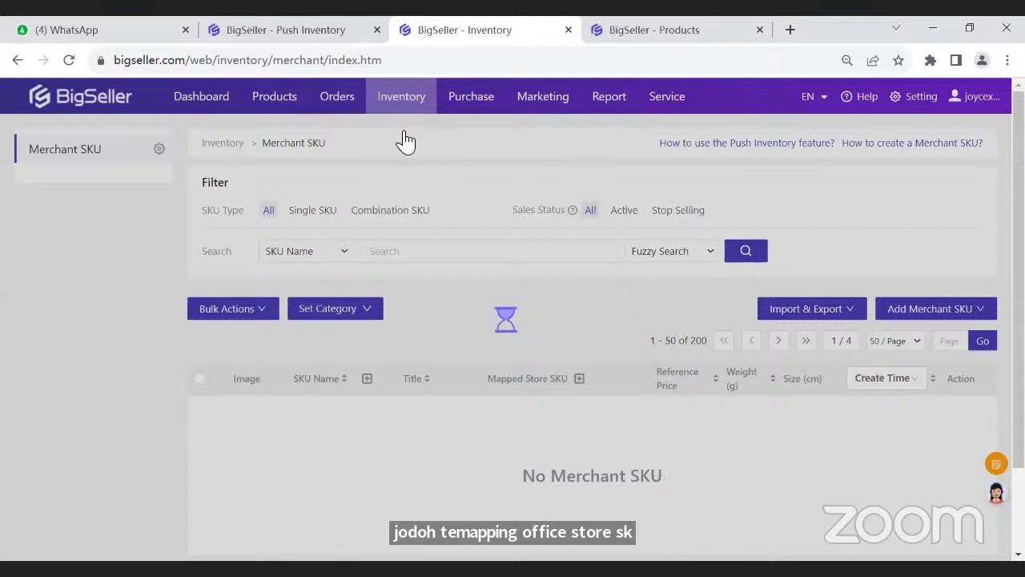
pyautogui.moveTo(819, 317)
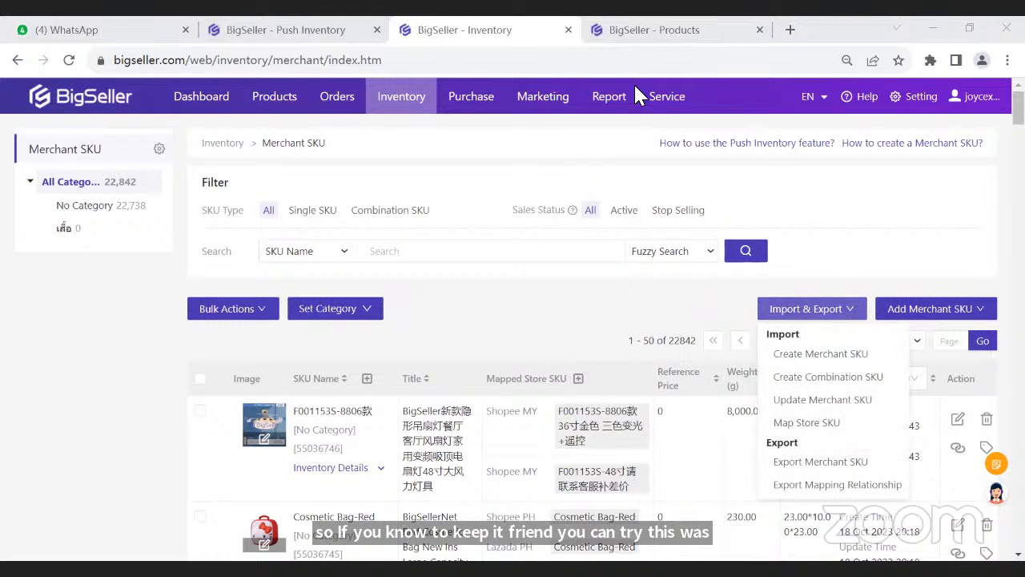
# - Revisit the Quickly Mapping Merchant SKU page, then review the first step of the Push Inventory setup guide and close the guide
pyautogui.click(616, 26)
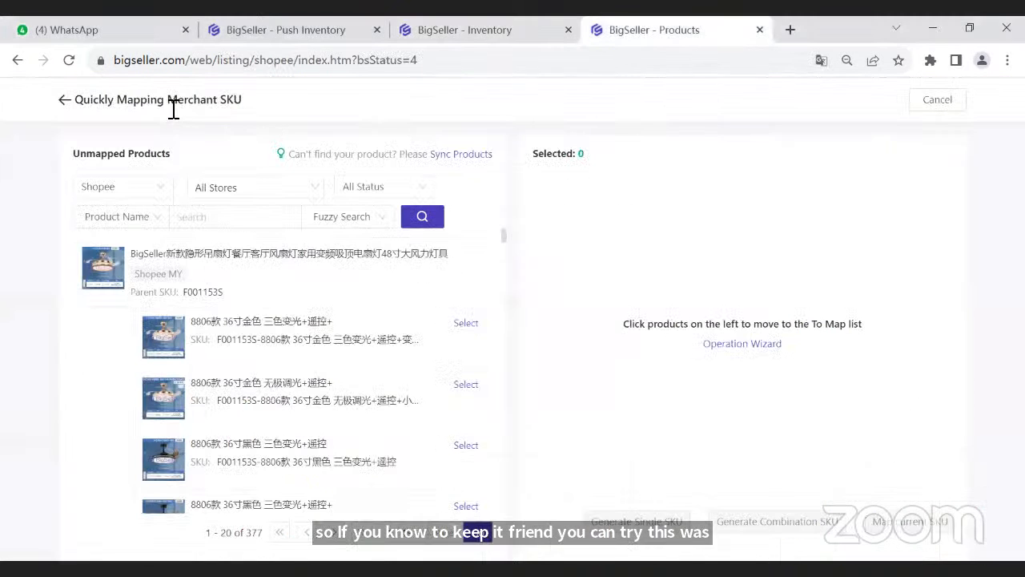
pyautogui.click(469, 30)
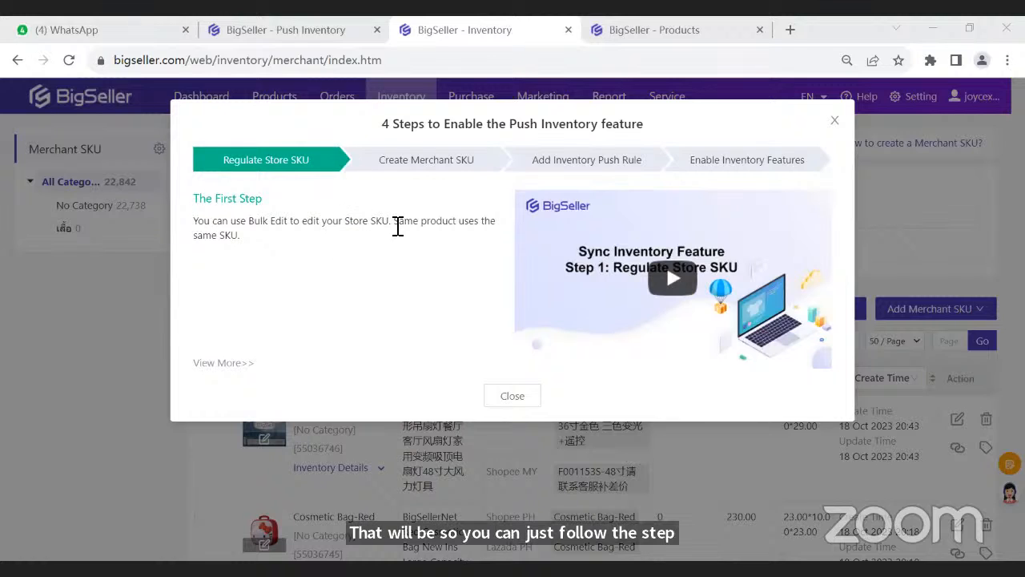
pyautogui.moveTo(394, 224); pyautogui.dragTo(363, 275)
pyautogui.click(363, 274)
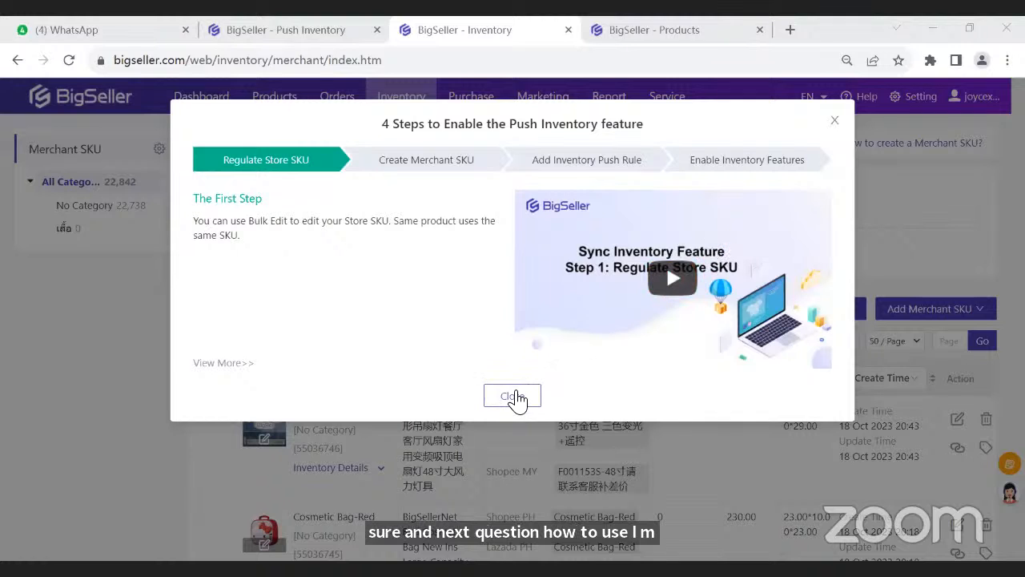
pyautogui.click(514, 395)
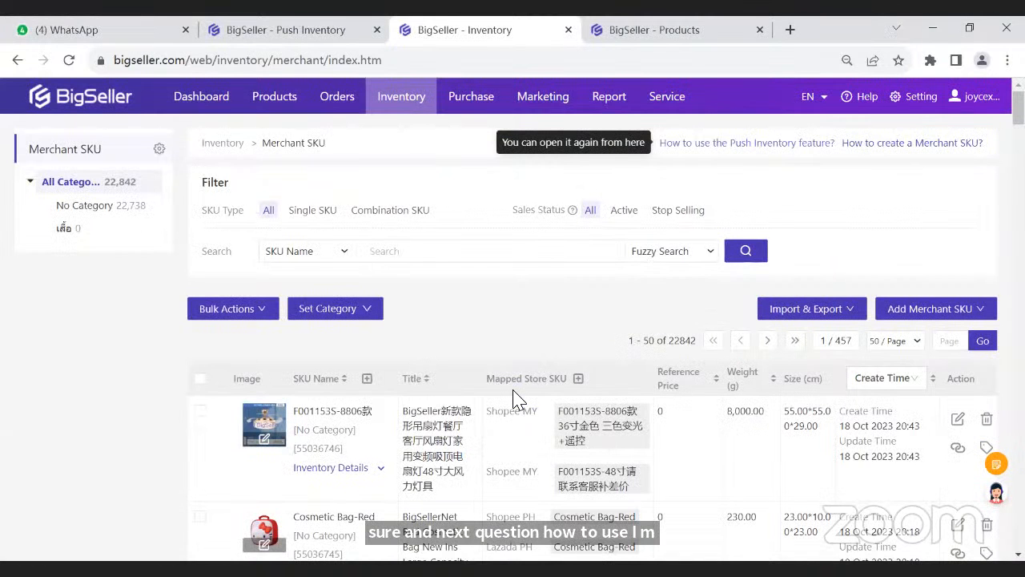
# - Open the Subscription Service page and compare which plans include Wave Shipment
pyautogui.moveTo(332, 108)
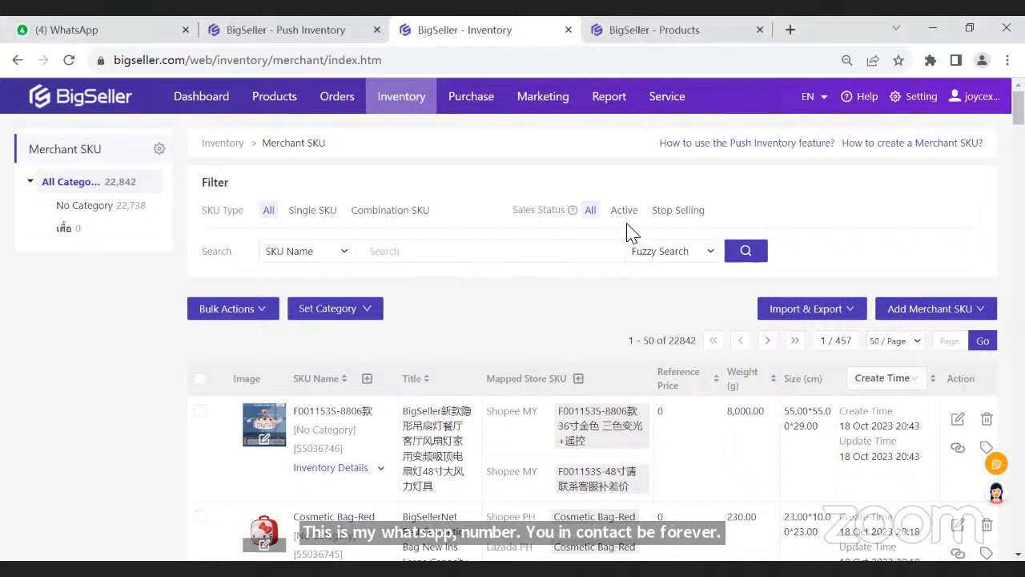
pyautogui.moveTo(970, 98)
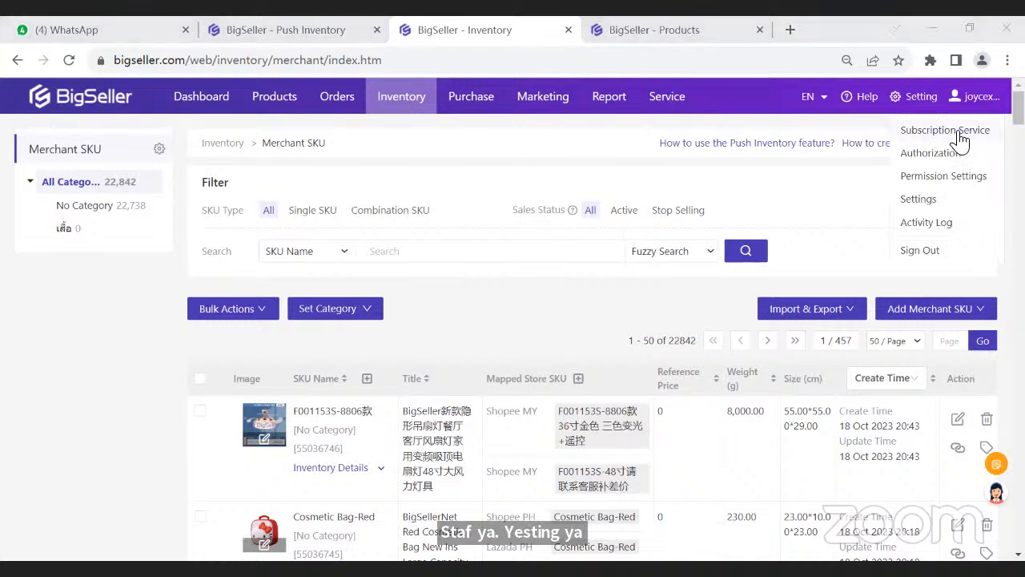
pyautogui.click(959, 132)
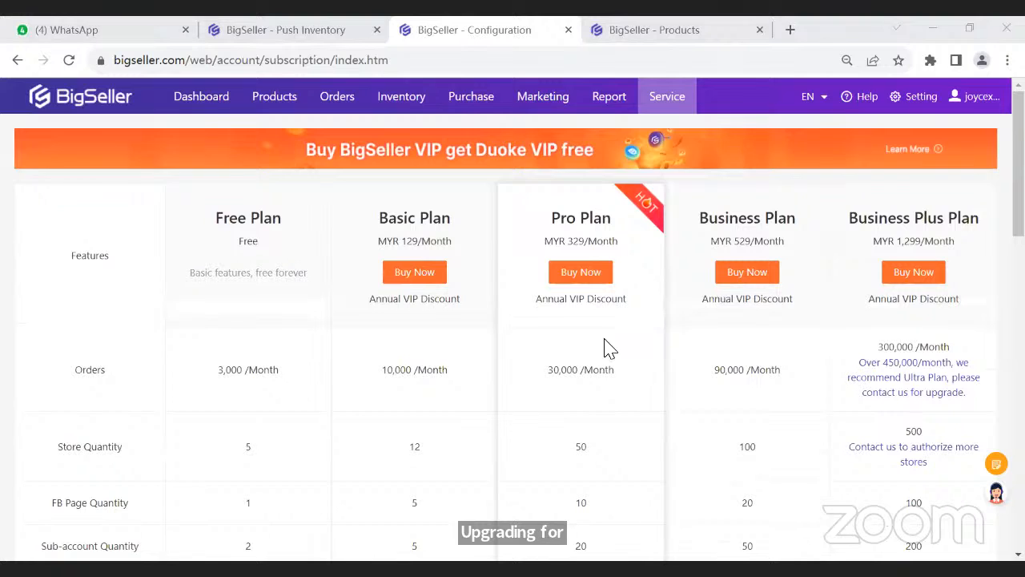
pyautogui.scroll(-4, 606, 348)
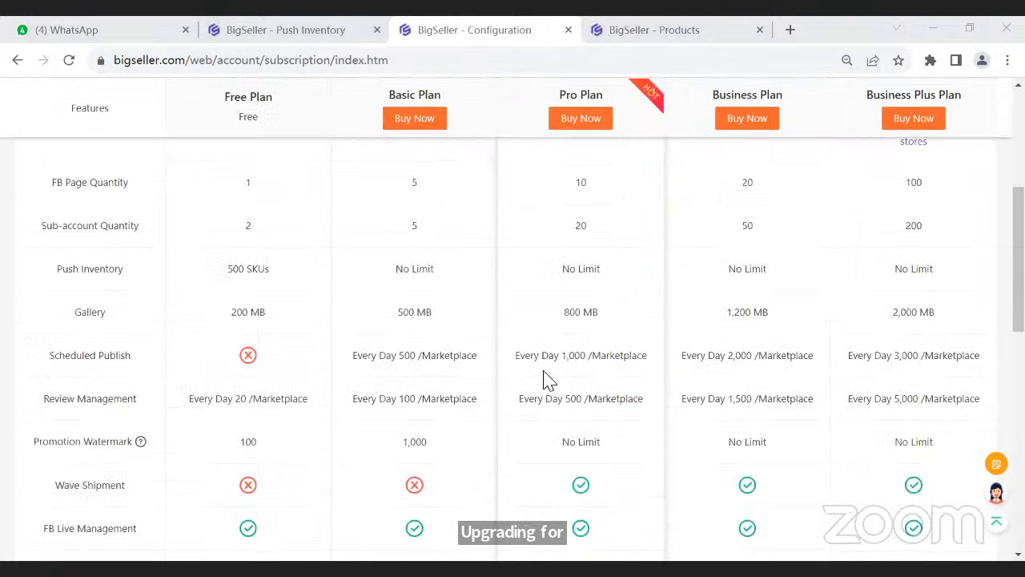
pyautogui.scroll(-2, 553, 396)
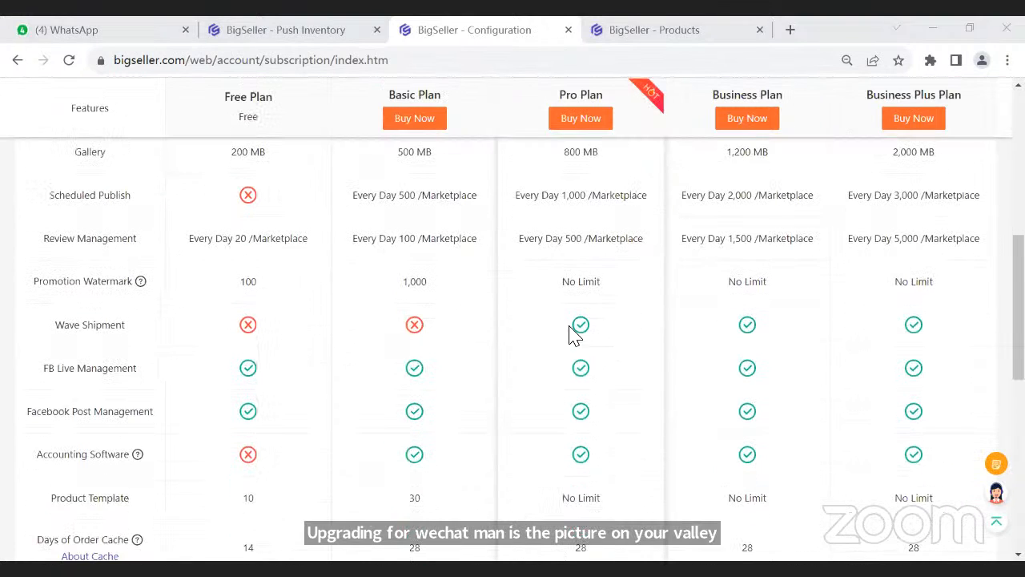
pyautogui.doubleClick(534, 326)
pyautogui.click(537, 325)
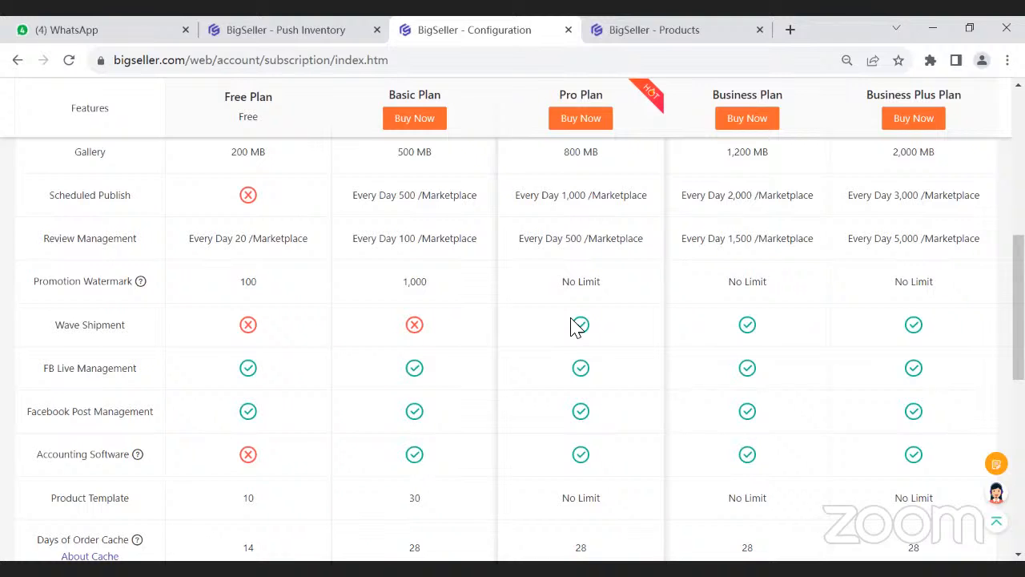
pyautogui.scroll(6, 575, 327)
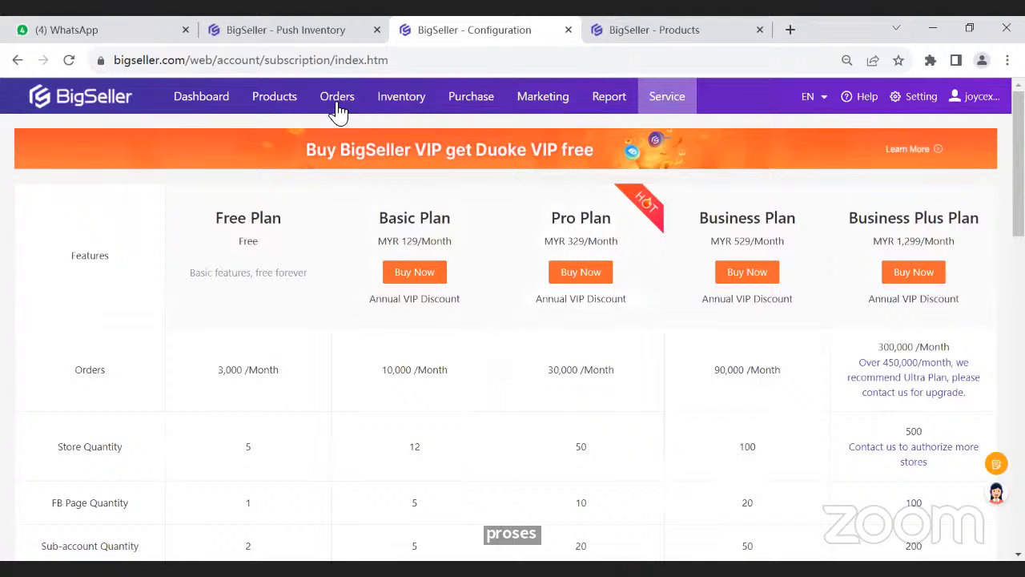
# - Open the new orders under Processing Orders and examine the pack action and the Package Types filter
pyautogui.moveTo(337, 109)
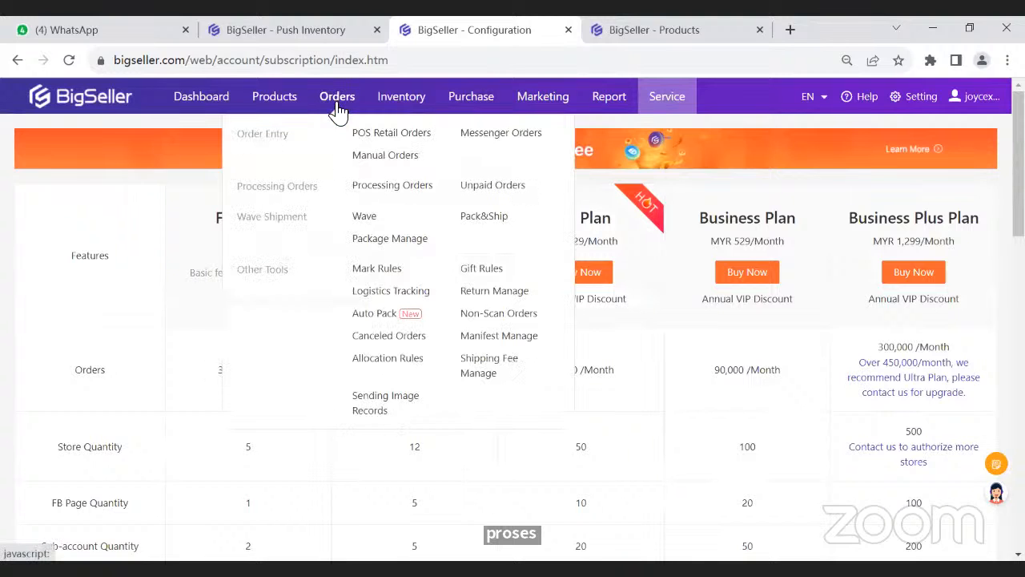
pyautogui.click(361, 195)
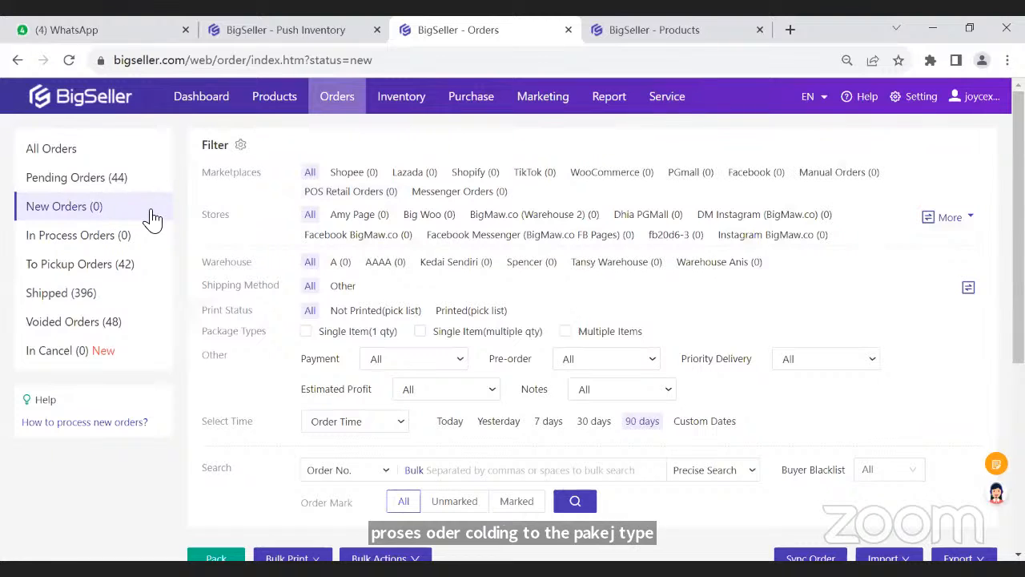
pyautogui.scroll(-4, 263, 309)
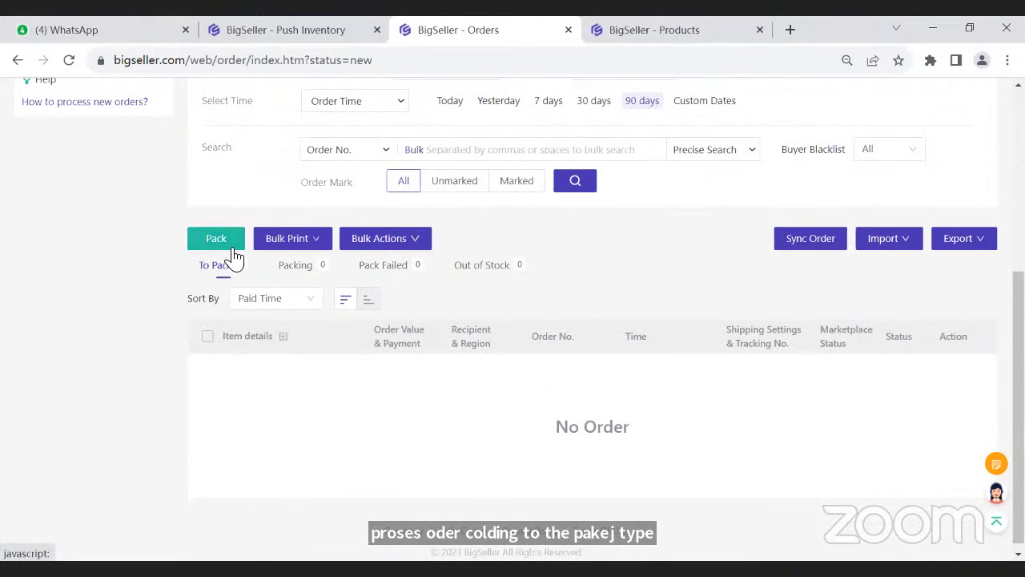
pyautogui.scroll(4, 235, 256)
pyautogui.moveTo(338, 98)
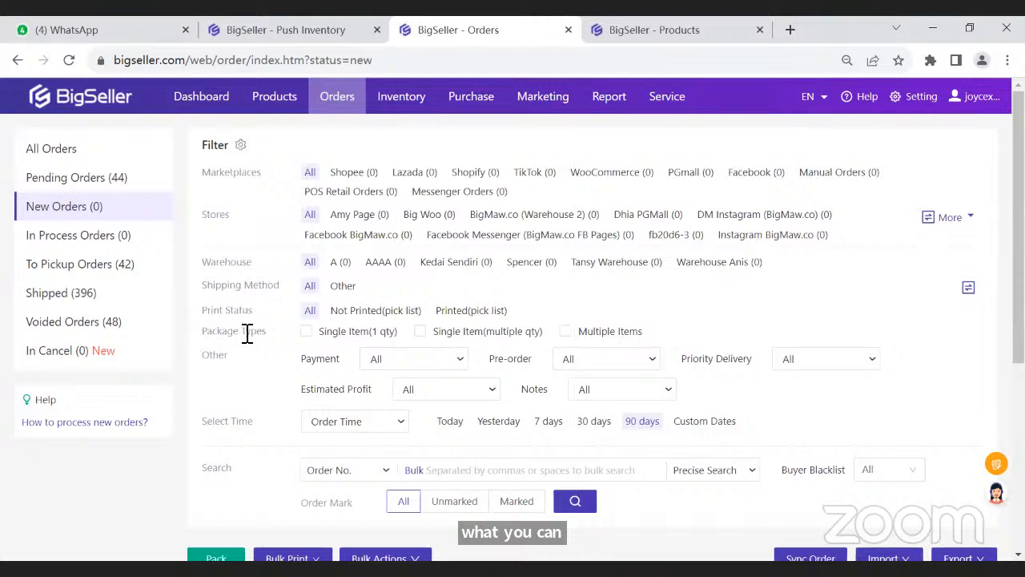
pyautogui.moveTo(247, 334); pyautogui.dragTo(265, 337)
pyautogui.click(280, 337)
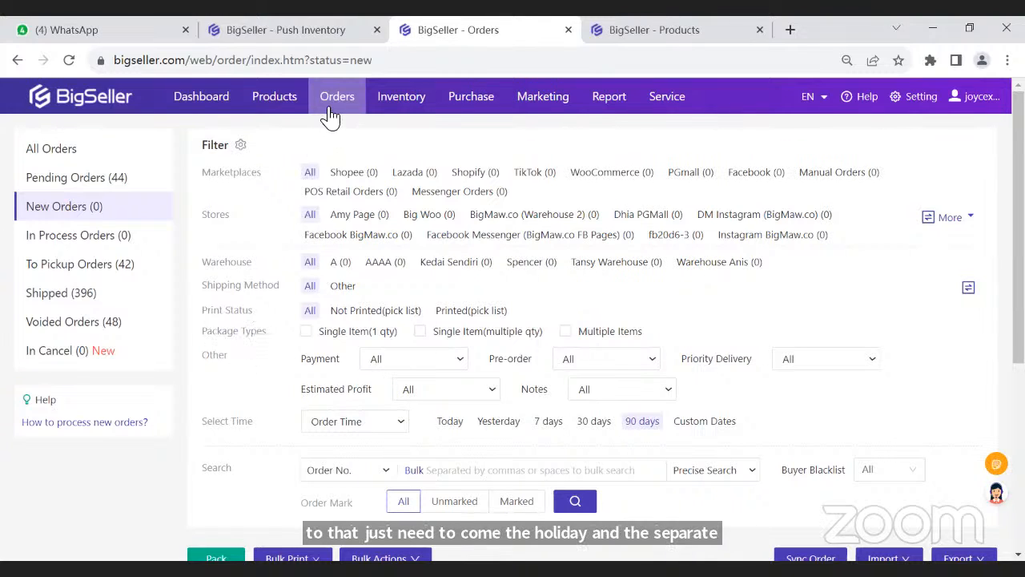
# - Open the Picking Cart Settings under PDA Settings and show the Wave Shipment options for orders
pyautogui.moveTo(331, 117)
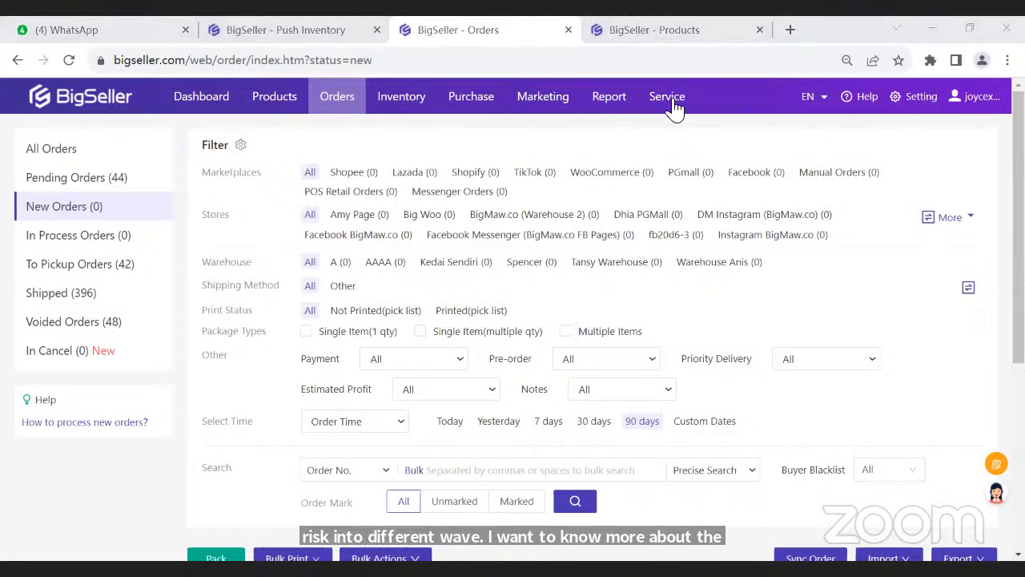
pyautogui.moveTo(673, 102)
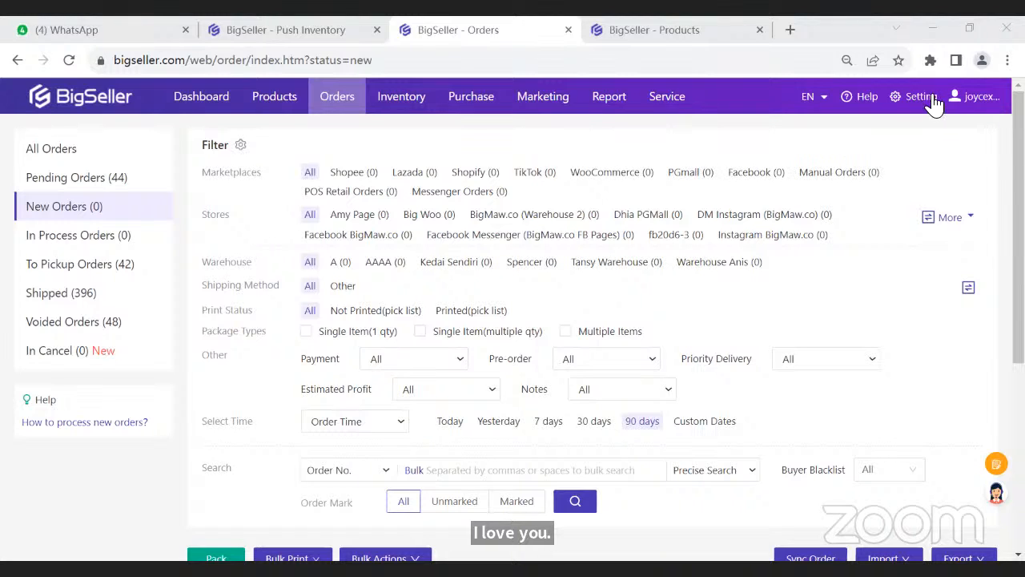
pyautogui.click(94, 357)
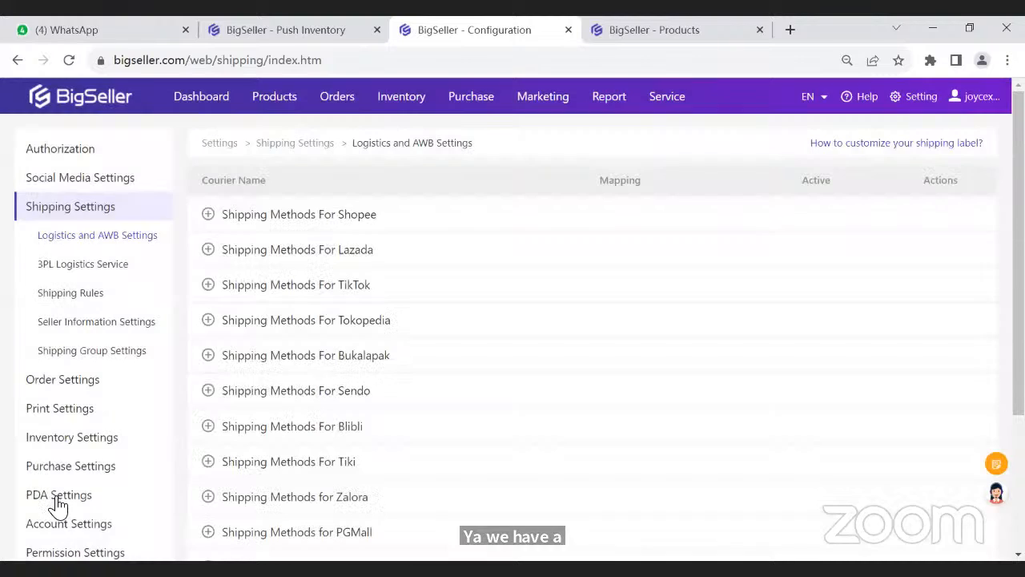
pyautogui.click(68, 504)
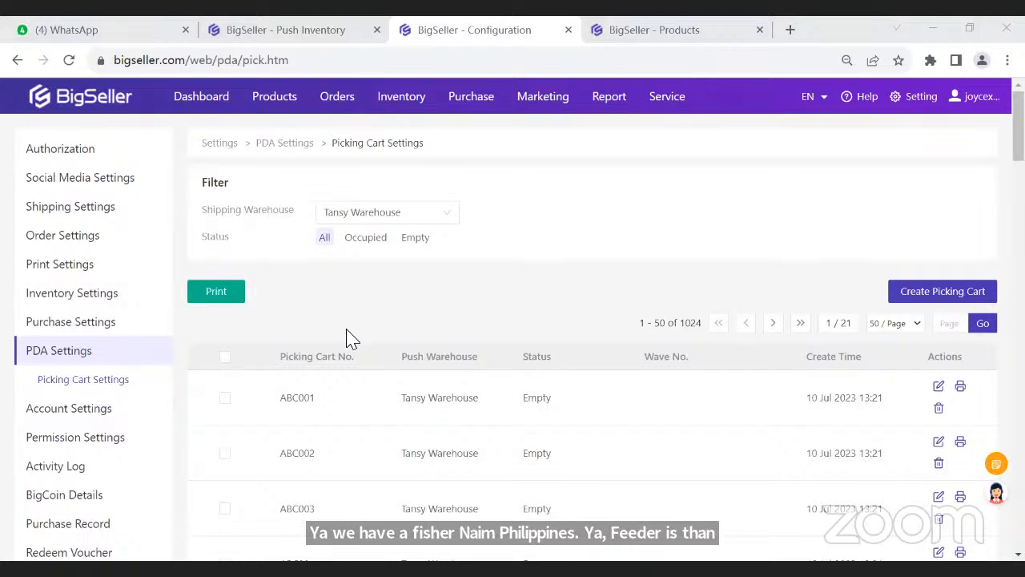
pyautogui.moveTo(337, 112)
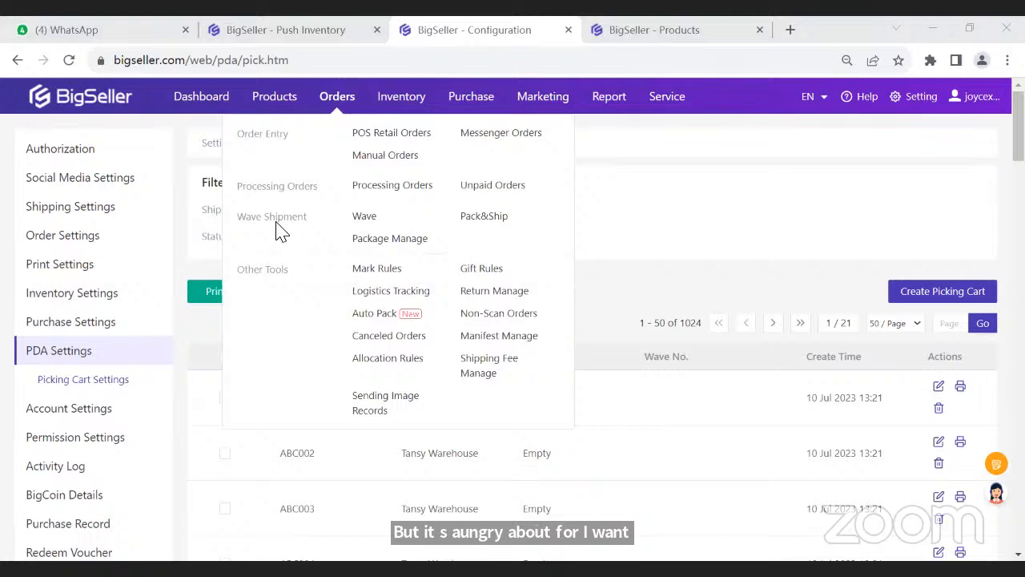
pyautogui.click(363, 242)
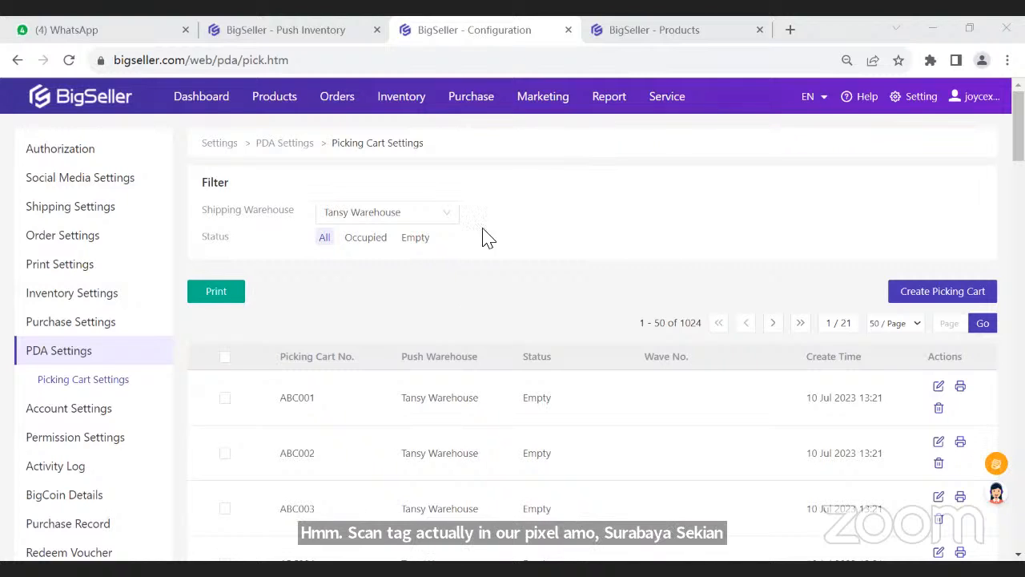
# - Open the Scan to Inspect page from the in-process orders, then return to the in-process orders list
pyautogui.moveTo(333, 96)
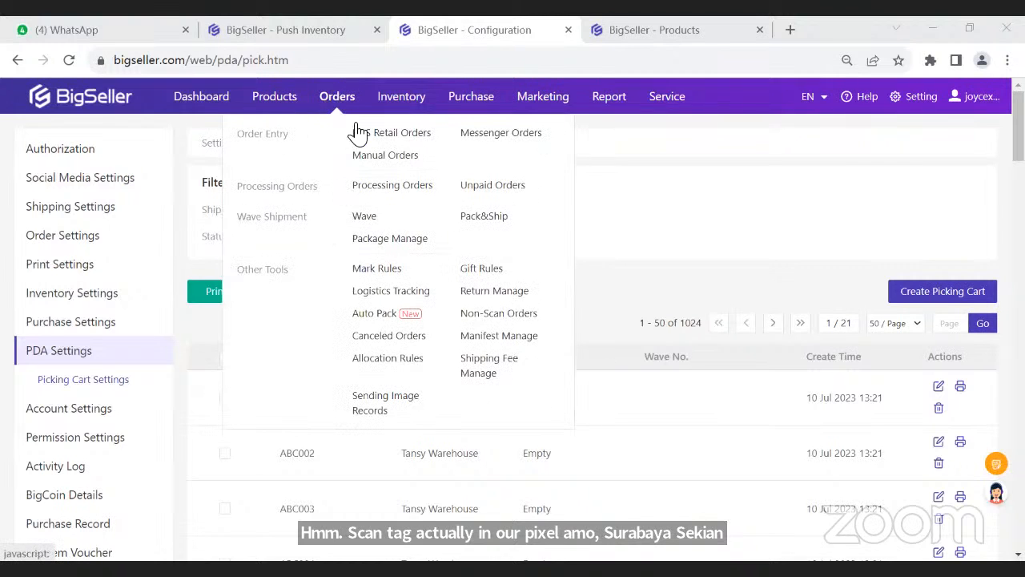
pyautogui.click(375, 182)
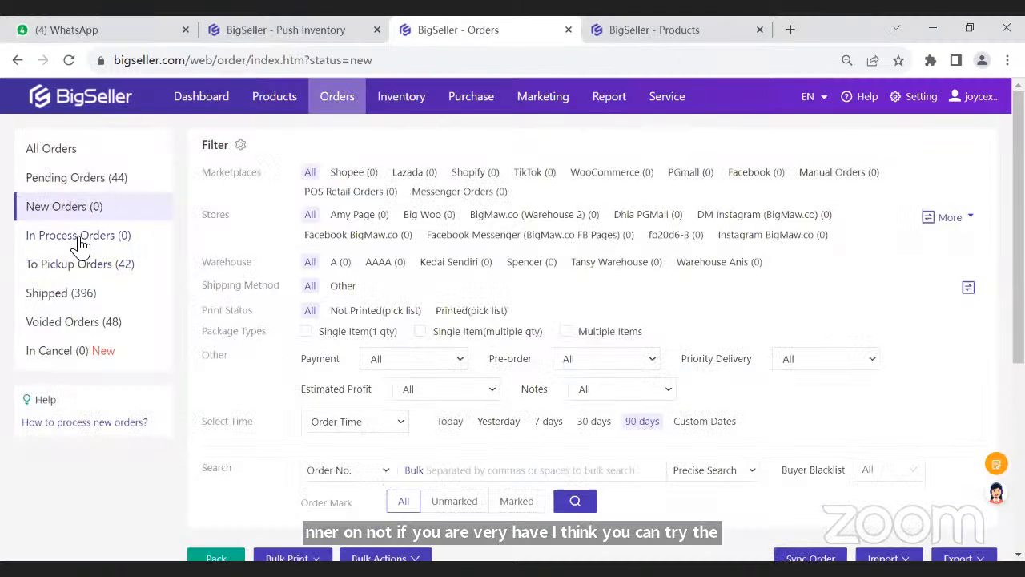
pyautogui.click(80, 239)
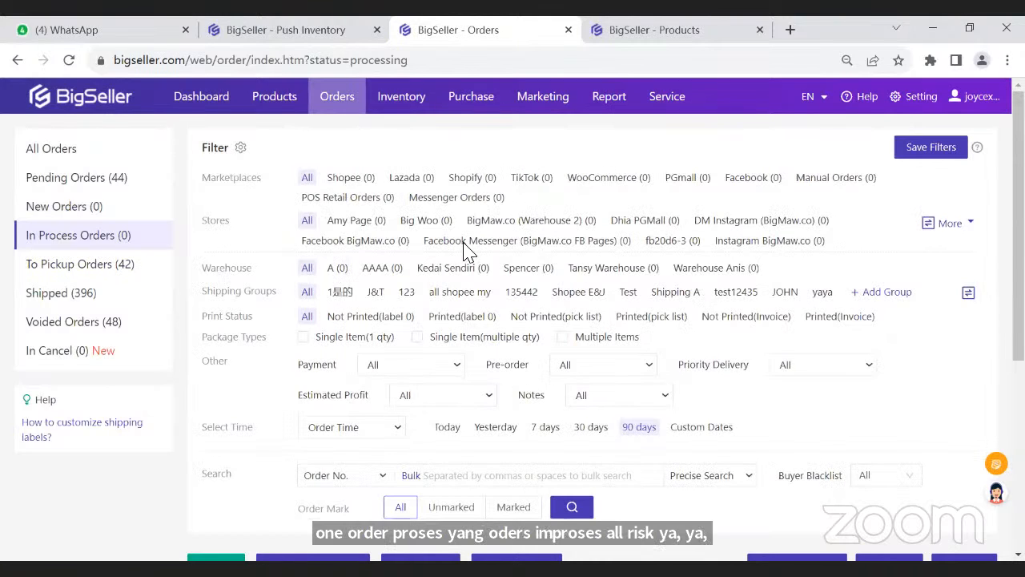
pyautogui.scroll(-4, 781, 301)
pyautogui.moveTo(781, 263)
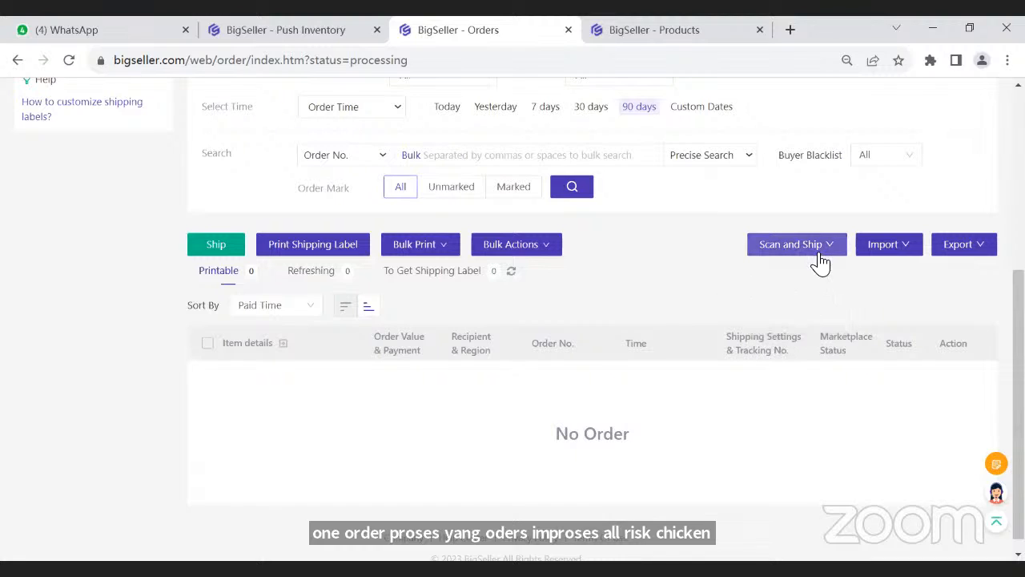
pyautogui.moveTo(816, 255)
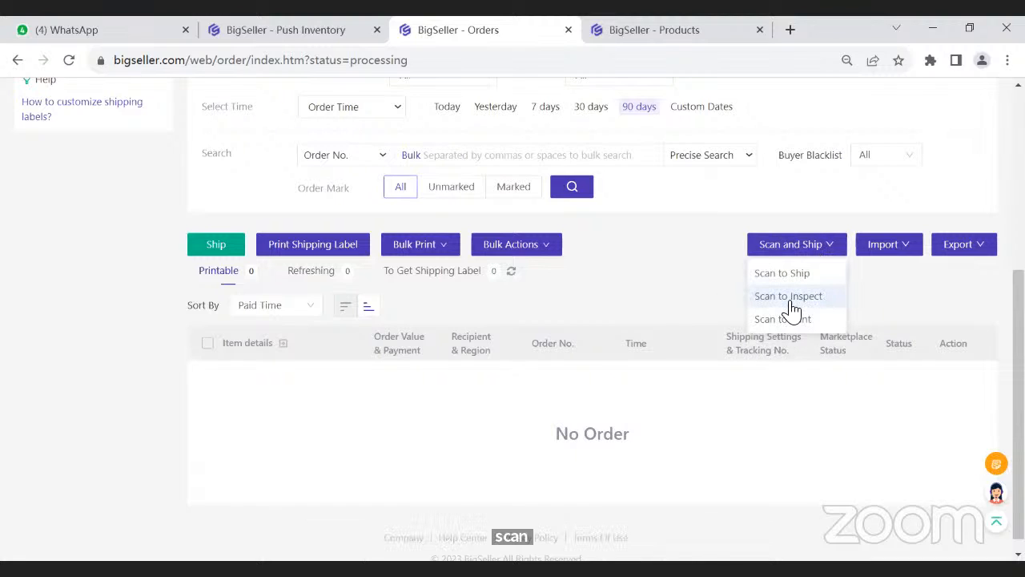
pyautogui.click(791, 300)
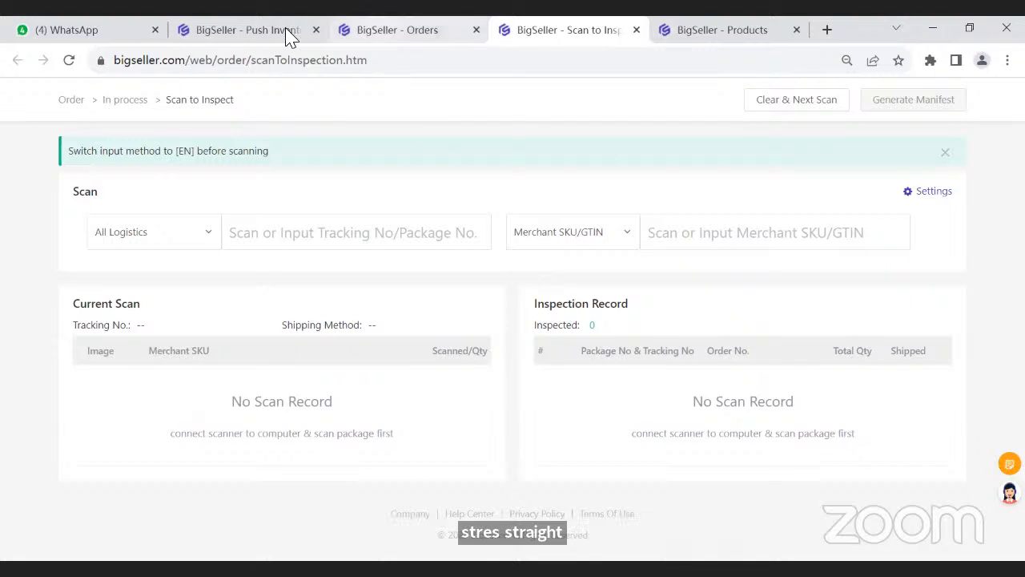
pyautogui.click(383, 39)
pyautogui.scroll(5, 421, 152)
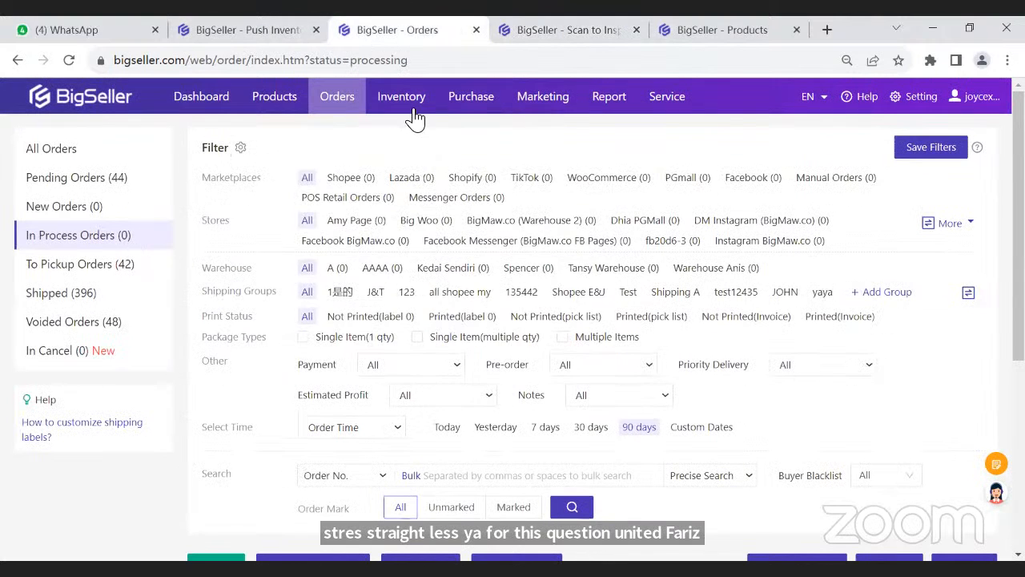
# - Open the 3PL Logistics Service settings and check the couriers for Thailand, Malaysia, the Philippines and Vietnam, returning to Malaysia
pyautogui.moveTo(414, 112)
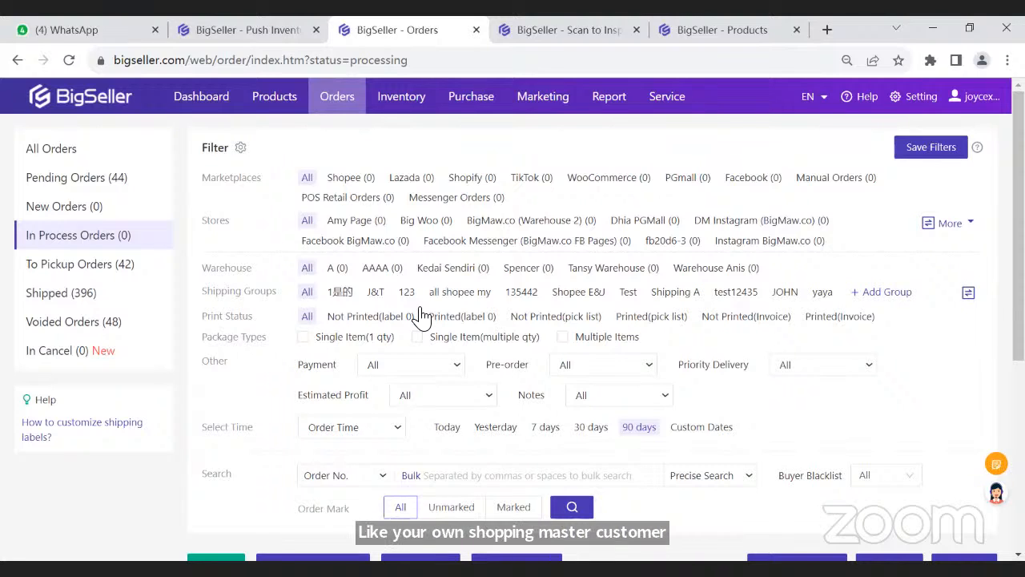
pyautogui.click(842, 114)
pyautogui.click(46, 265)
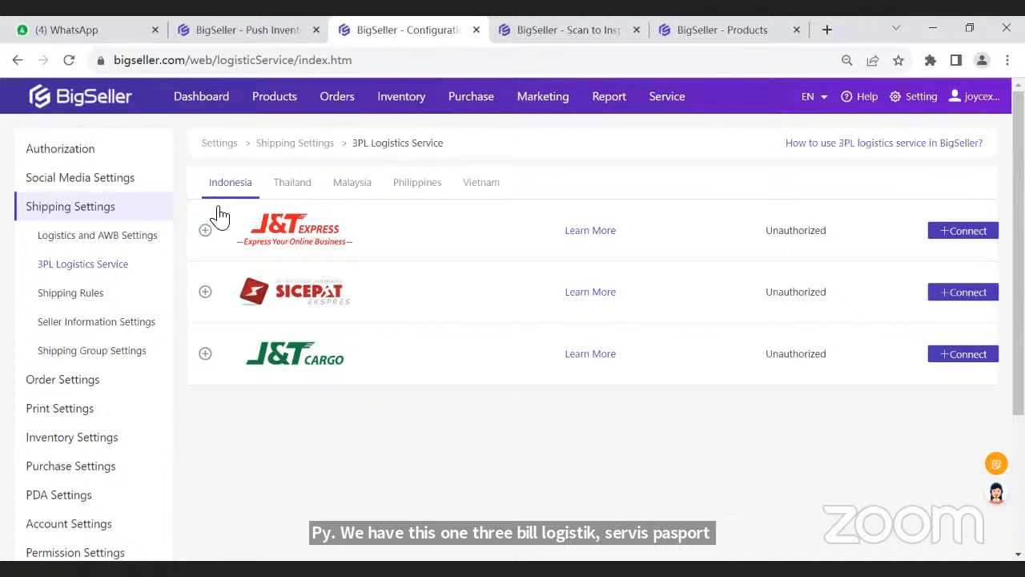
pyautogui.click(295, 195)
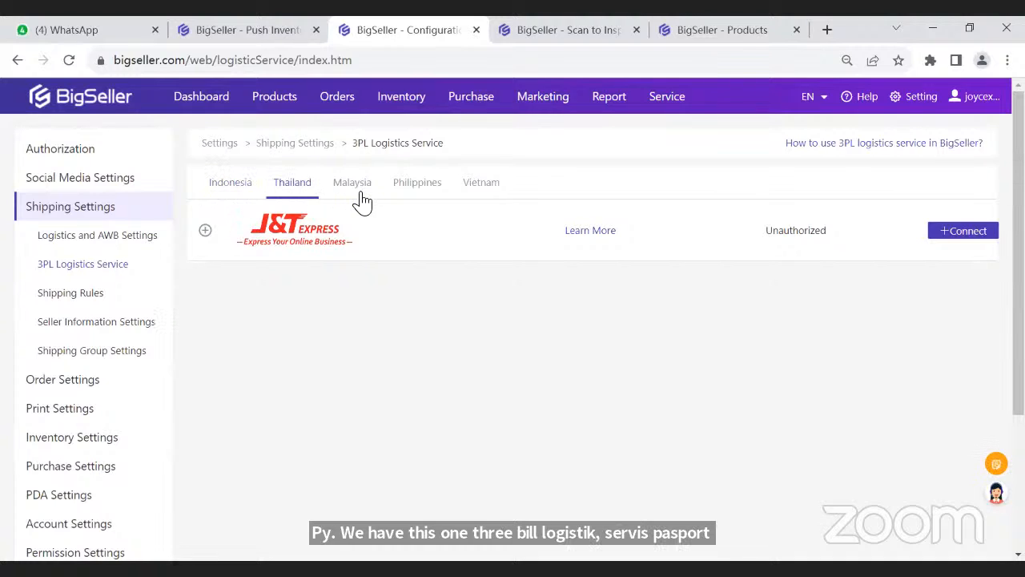
pyautogui.click(372, 195)
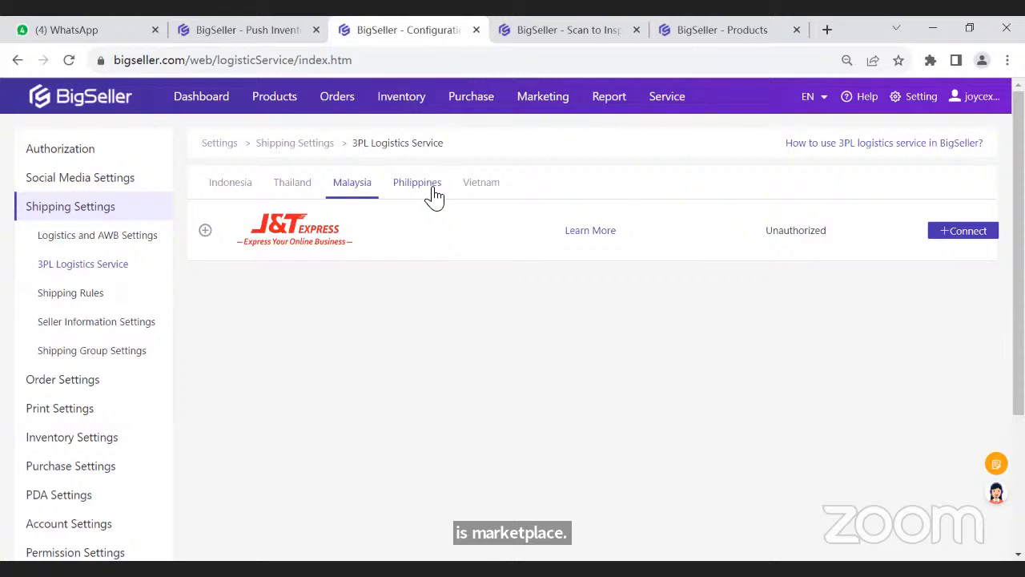
pyautogui.click(428, 196)
pyautogui.click(483, 198)
pyautogui.click(353, 195)
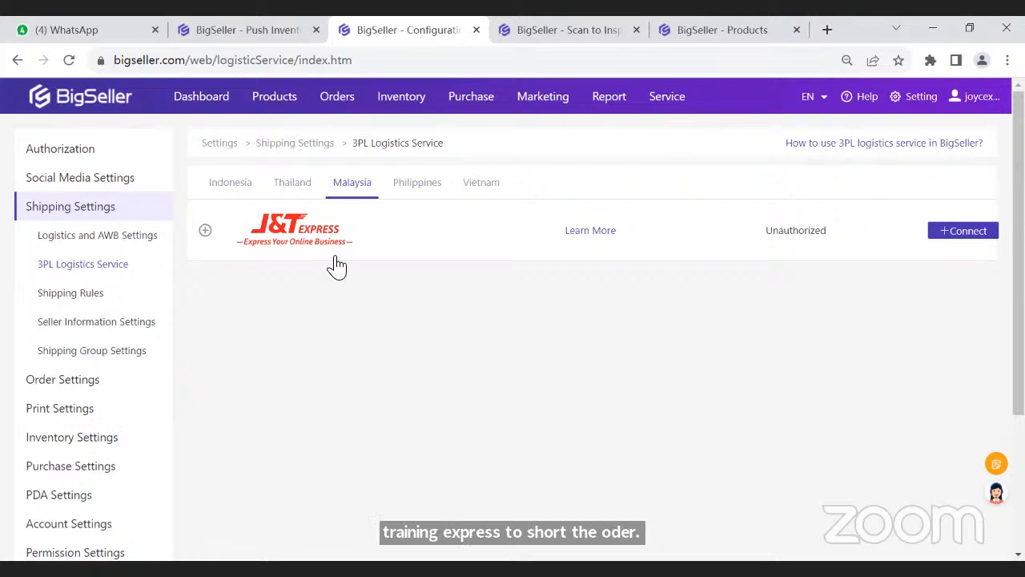
# - Open the Logistics and AWB Settings, expand the Shopee shipping methods and examine the couriers listed for Malaysia
pyautogui.moveTo(335, 102)
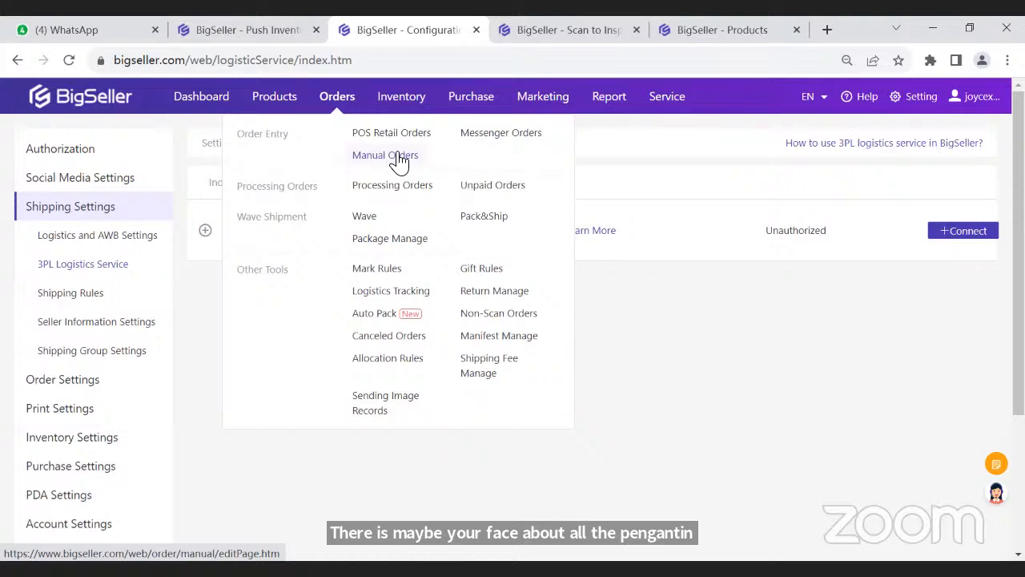
pyautogui.click(104, 238)
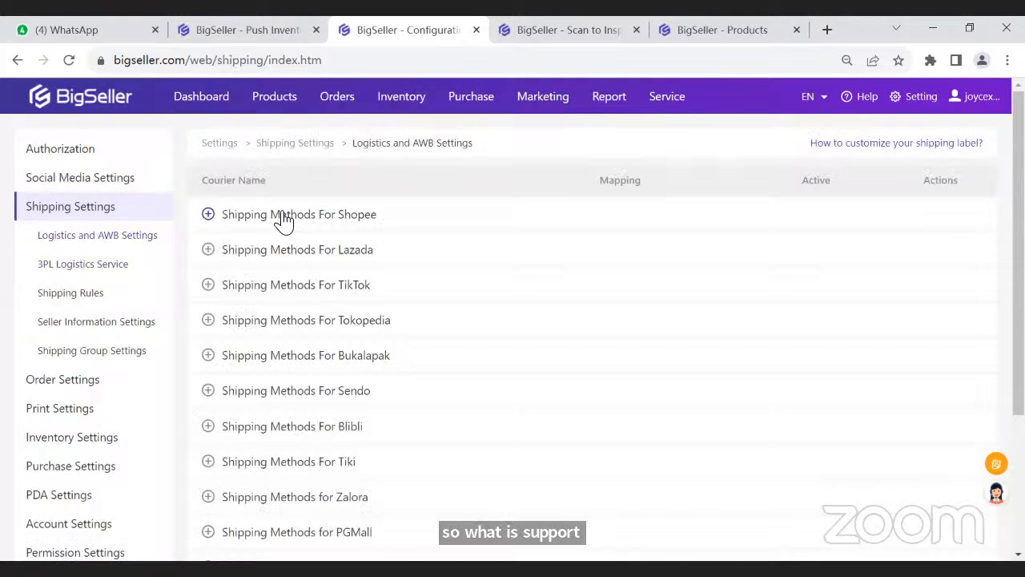
pyautogui.click(282, 218)
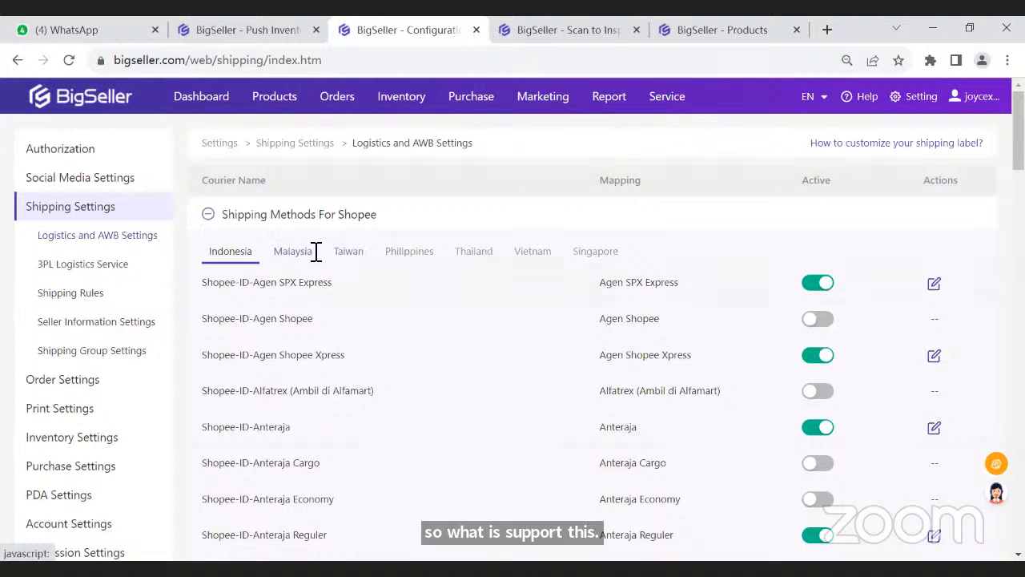
pyautogui.click(311, 251)
pyautogui.scroll(-6, 293, 338)
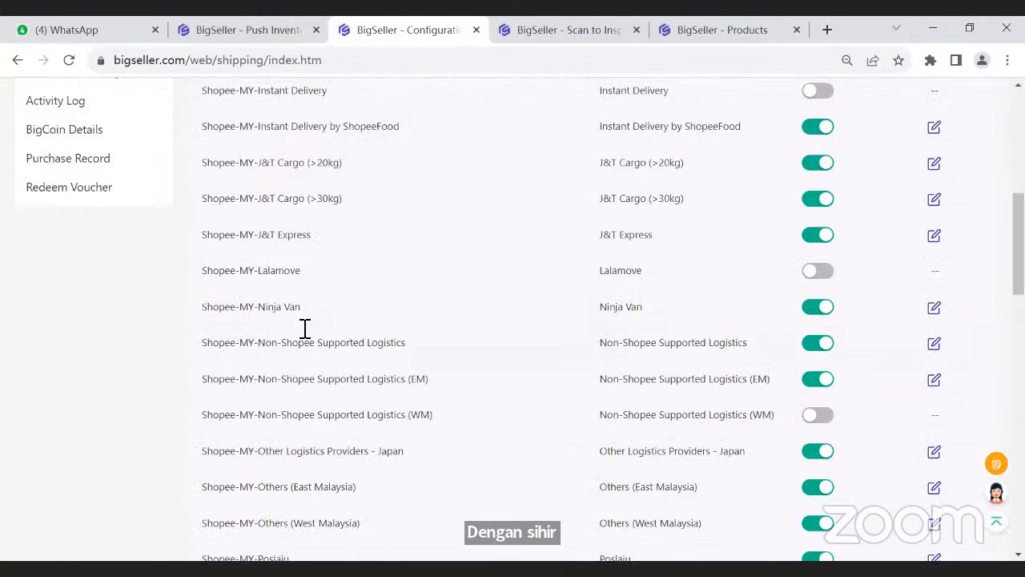
pyautogui.scroll(5, 305, 327)
pyautogui.scroll(1, 277, 317)
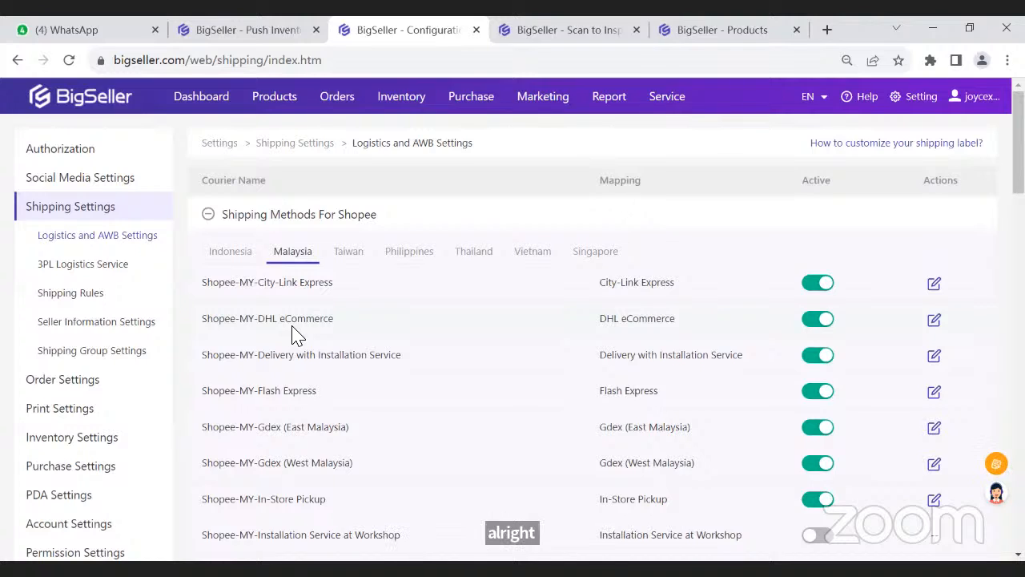
# - Open the Purchase Orders page, start a new purchase order and point out its Other Fee and First-mile Ship Fee fields
pyautogui.moveTo(469, 104)
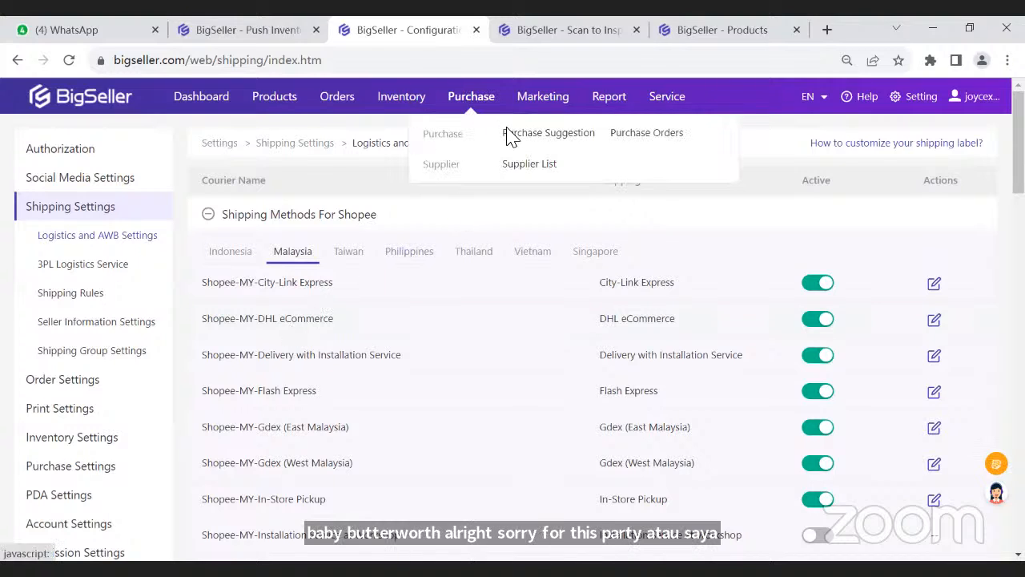
pyautogui.click(649, 137)
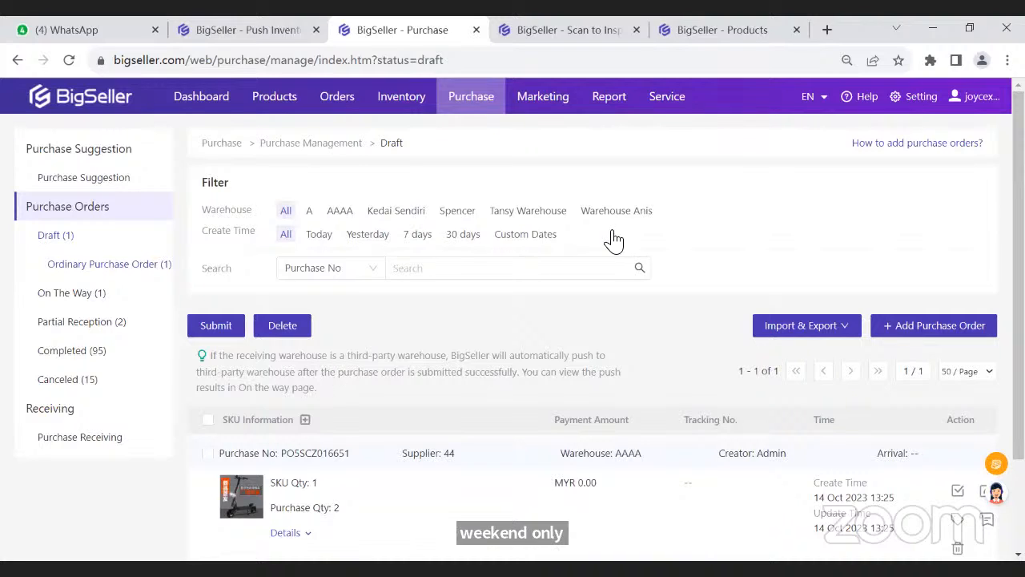
pyautogui.click(934, 326)
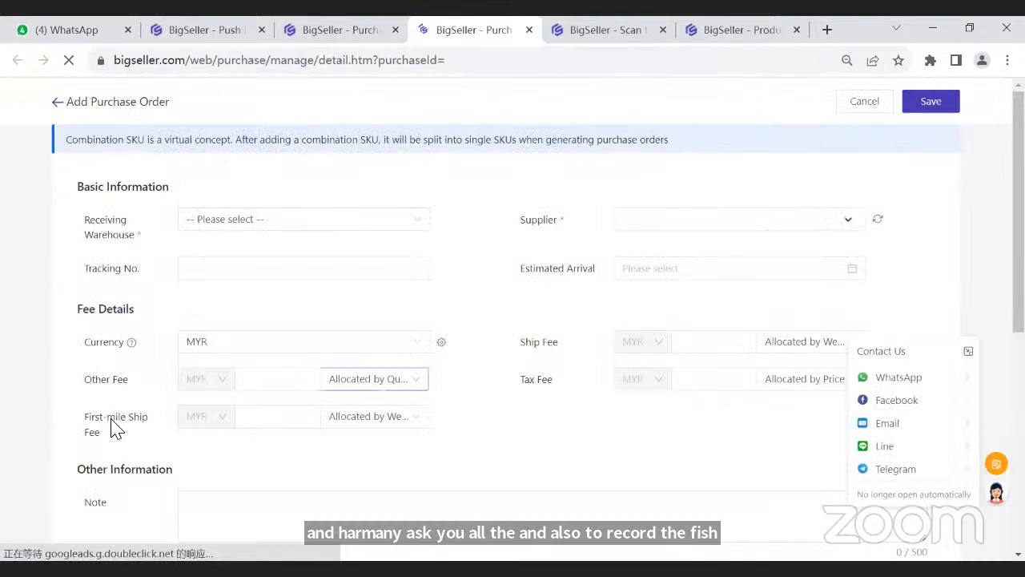
pyautogui.moveTo(117, 417); pyautogui.dragTo(85, 416)
pyautogui.click(107, 377)
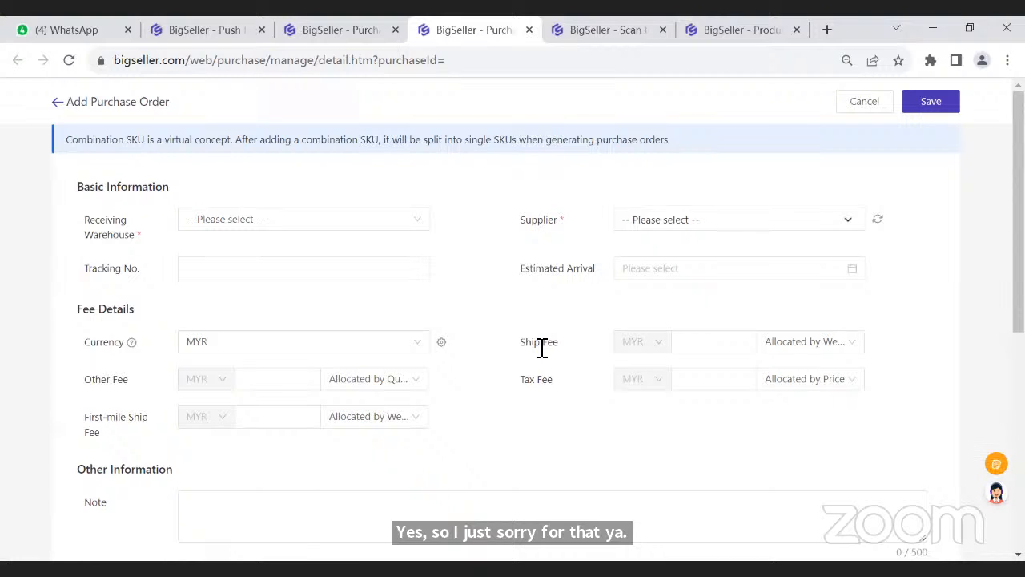
# - Go to the dashboard, show the WhatsApp group QR code in the Oct 18th free online training announcement, and close it
pyautogui.click(354, 40)
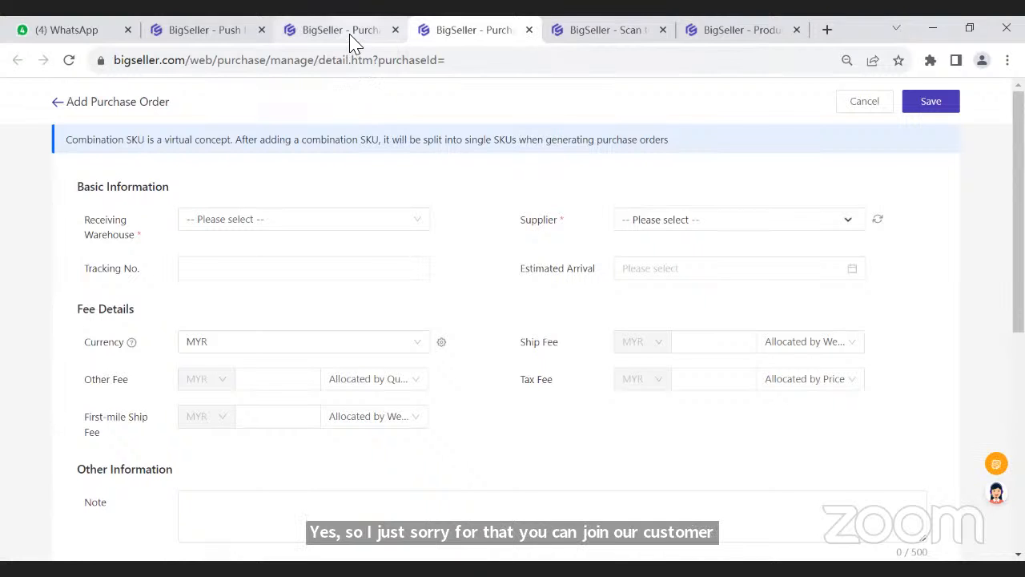
pyautogui.moveTo(337, 96)
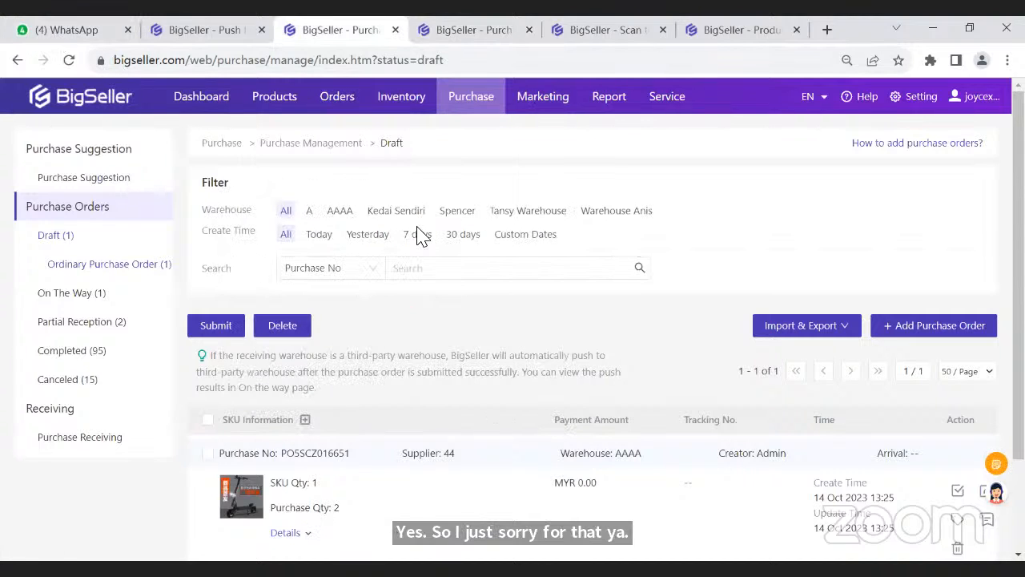
pyautogui.click(178, 115)
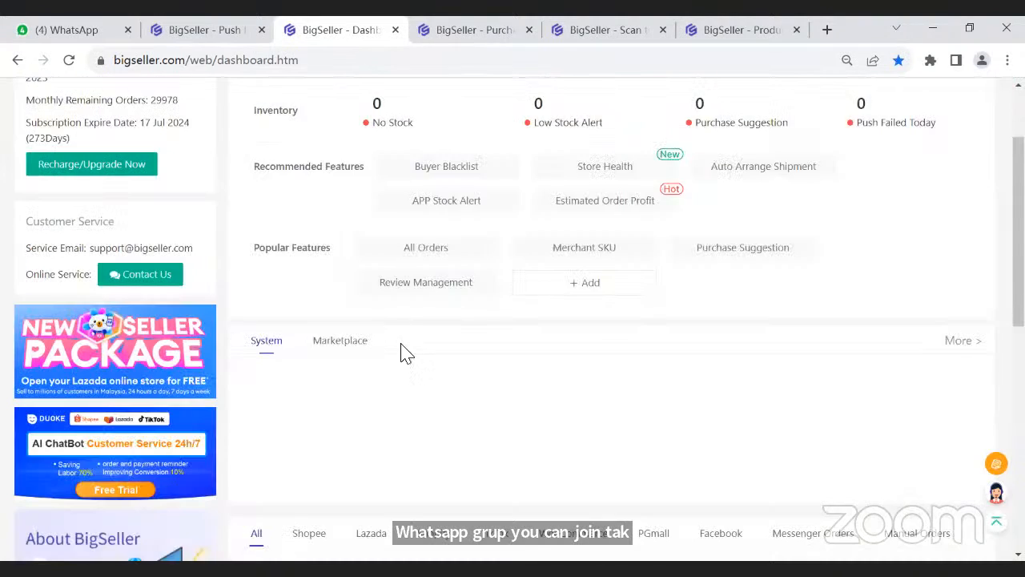
pyautogui.scroll(-2, 376, 386)
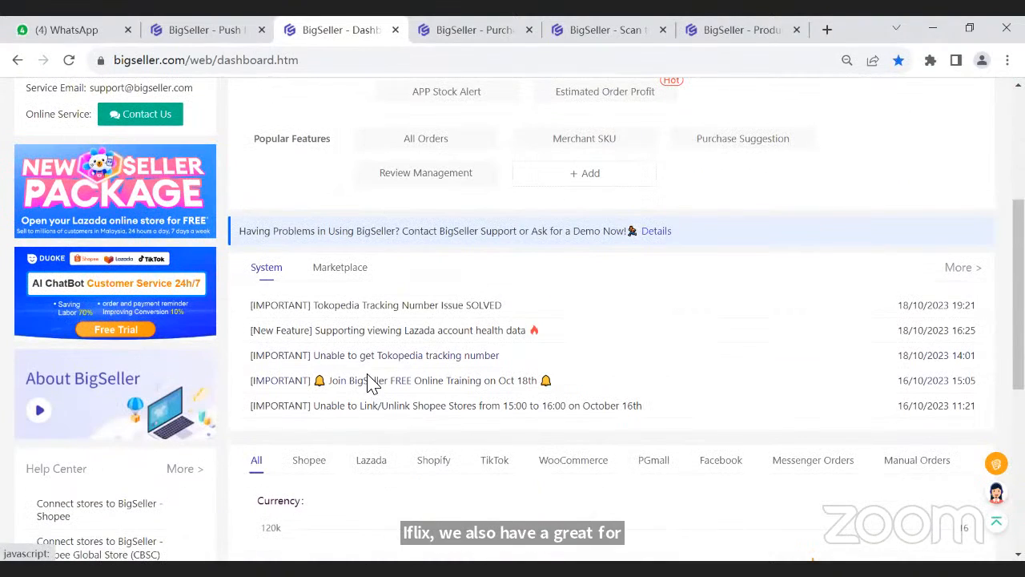
pyautogui.click(369, 382)
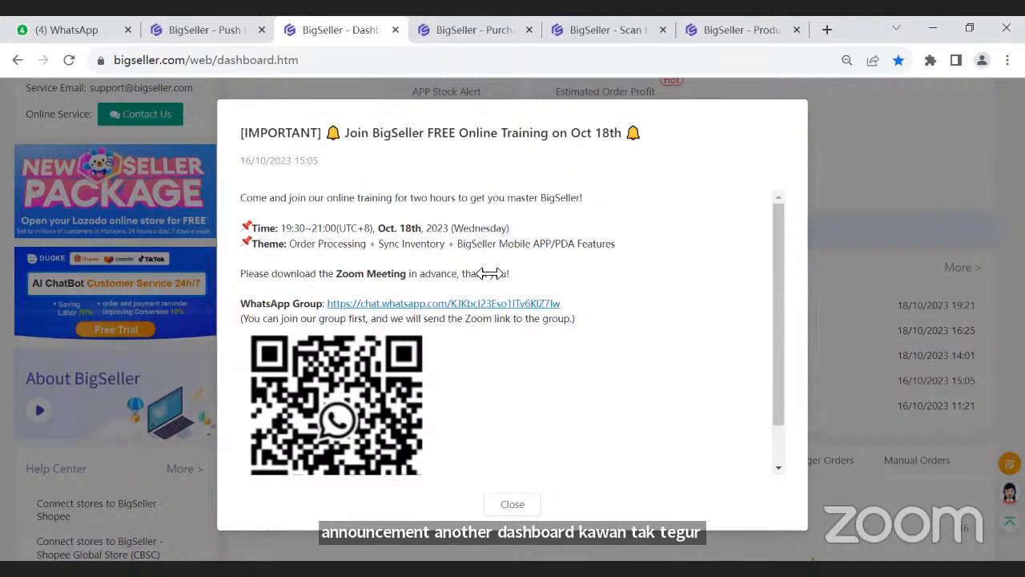
pyautogui.scroll(-1, 545, 389)
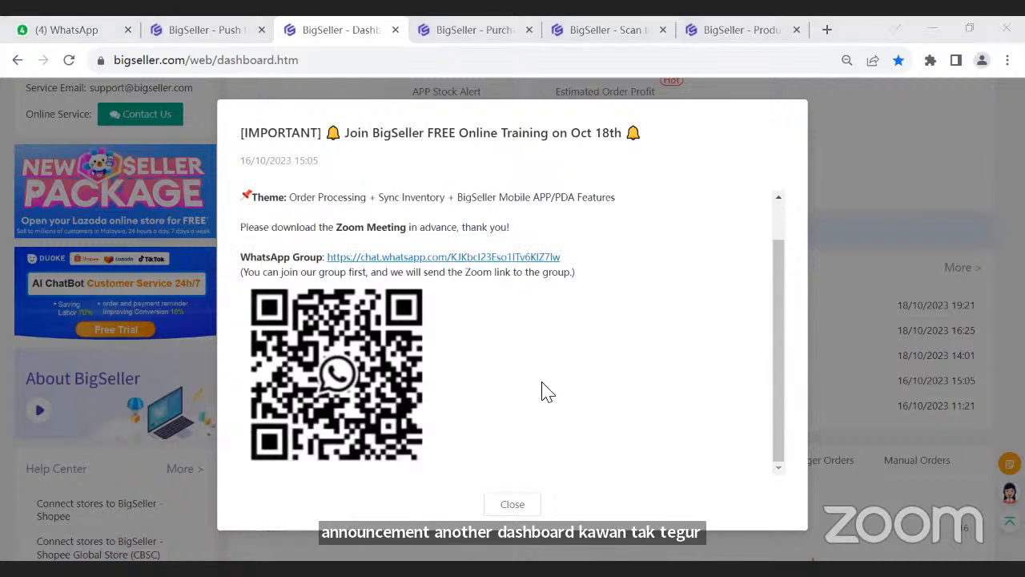
pyautogui.click(517, 504)
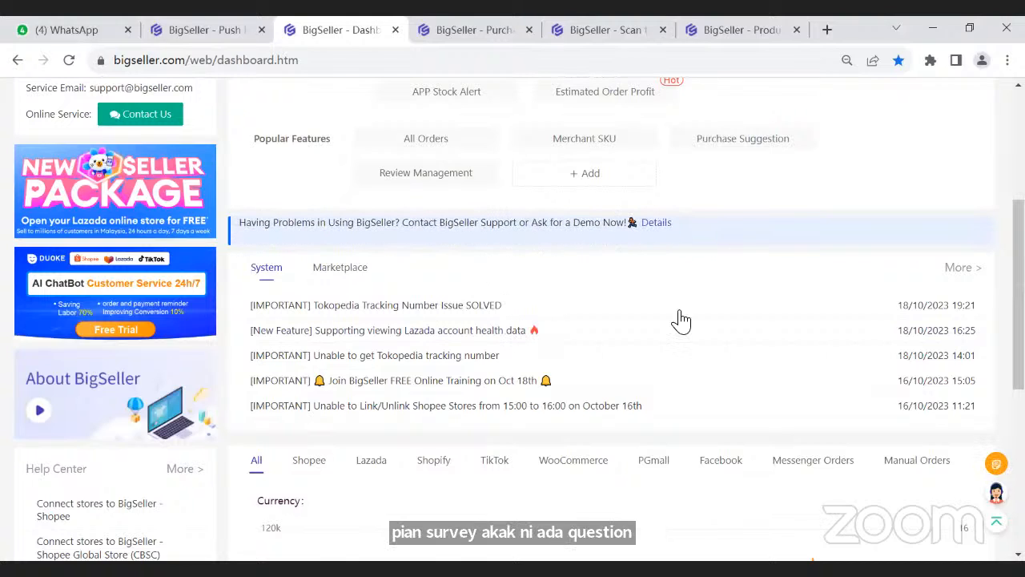
pyautogui.scroll(4, 565, 336)
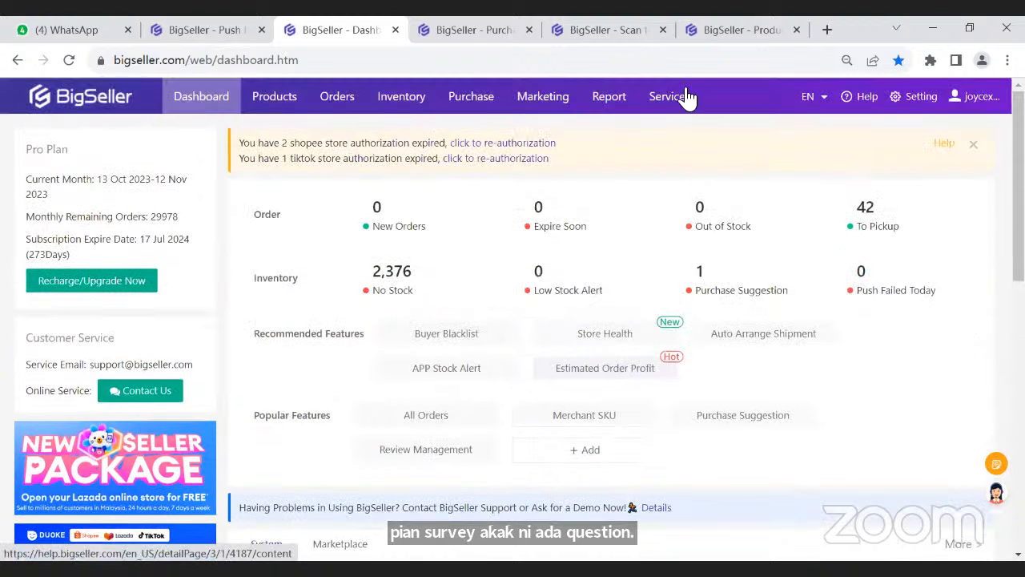
pyautogui.moveTo(683, 98)
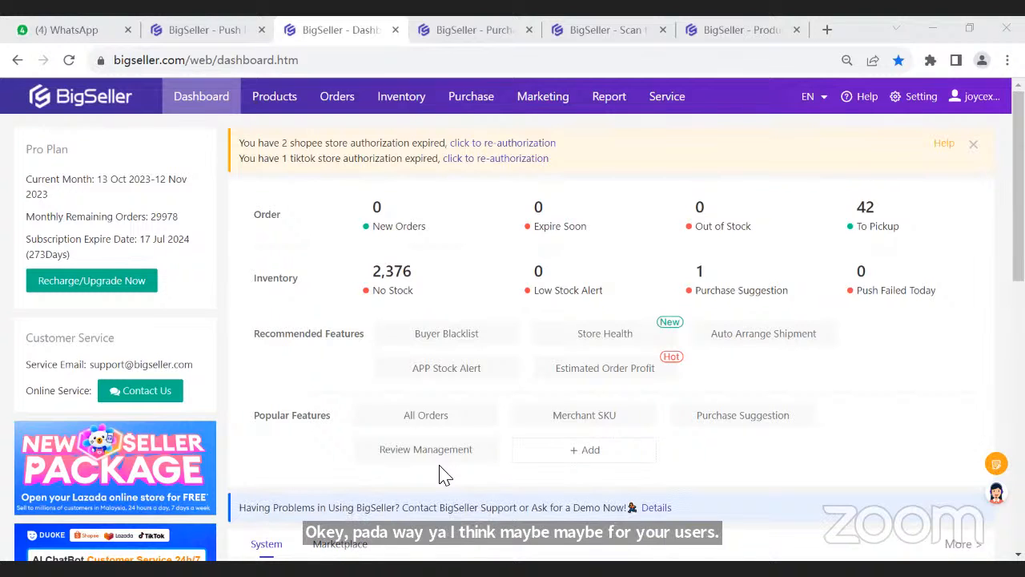
# - Switch to English Training.pptx in WPS Office, leave the slide show and display the BigCoin Image&Text Translation slide
pyautogui.hotkey('alt', 'Tab')
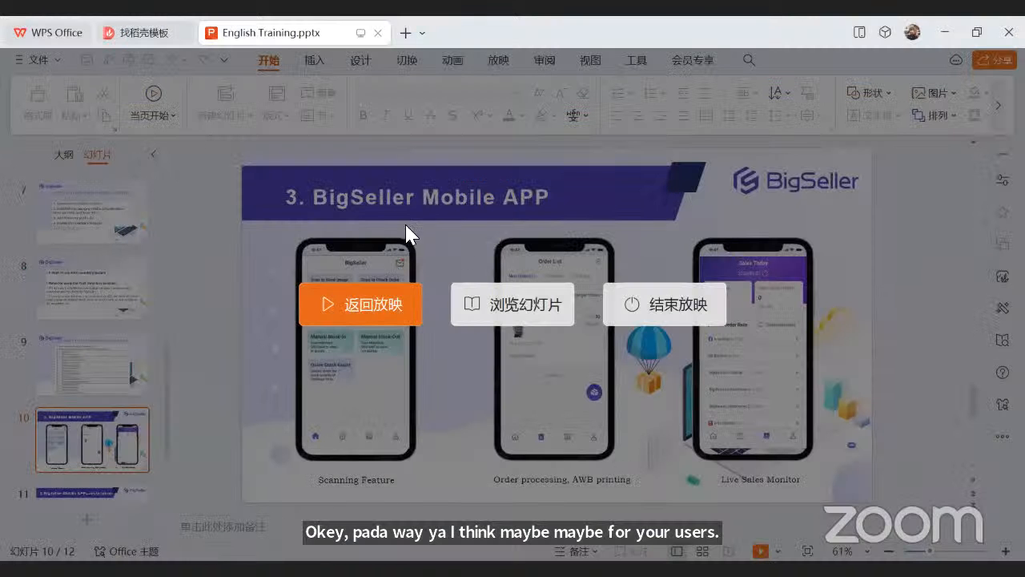
pyautogui.click(605, 314)
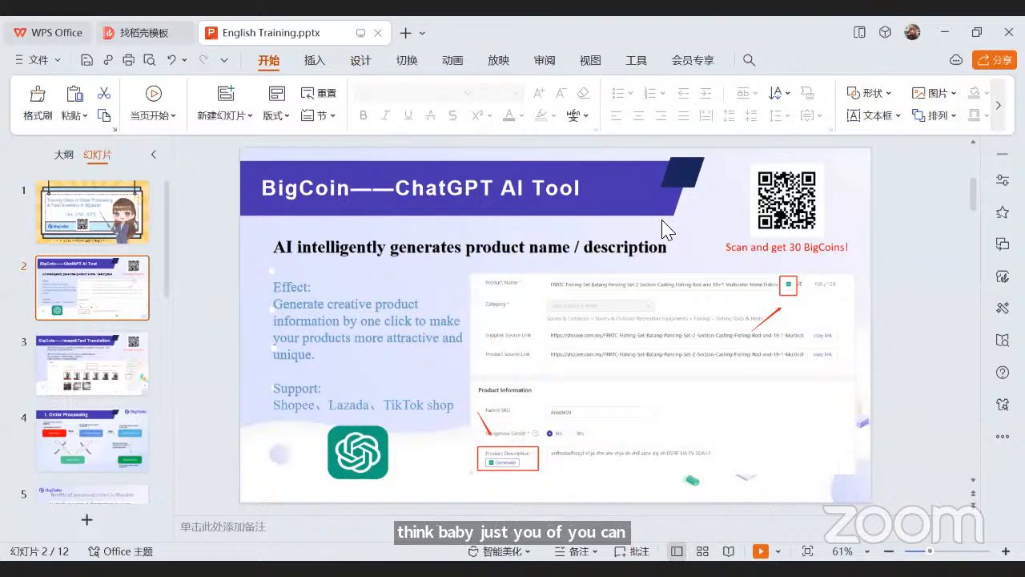
pyautogui.click(56, 355)
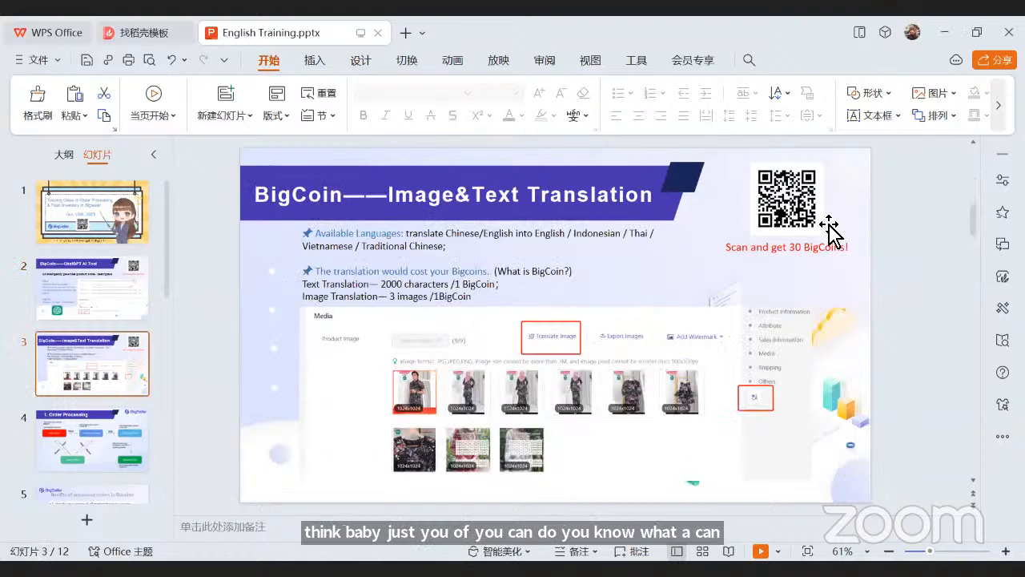